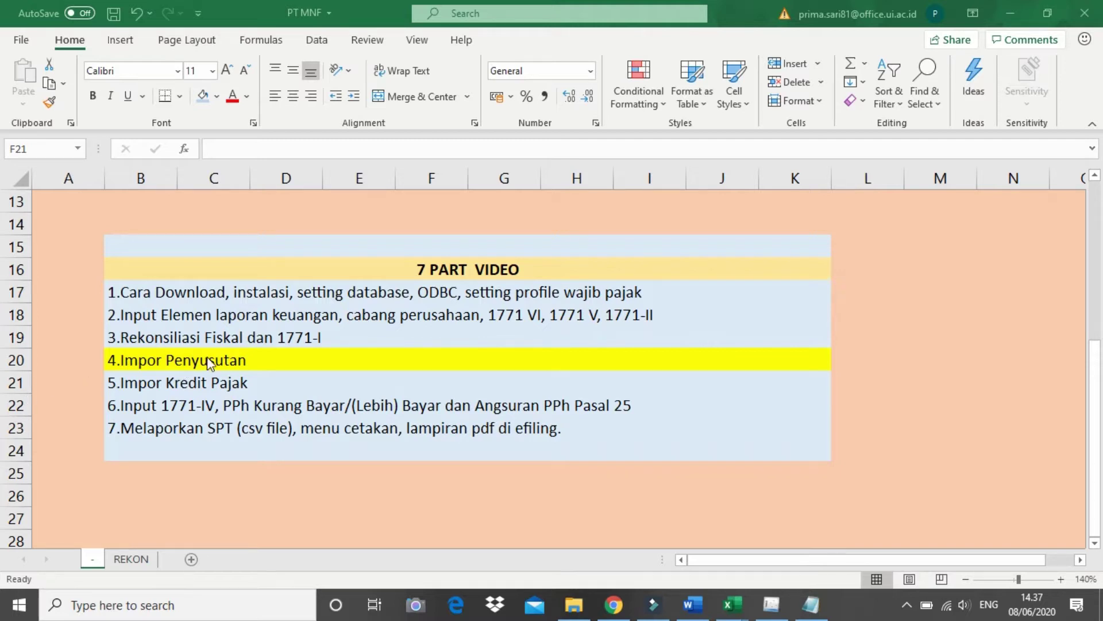
# Switch to the eSPT application and start a new entry in the Daftar Penyusutan dan Amortisasi Fiskal special attachment.
pyautogui.click(311, 359)
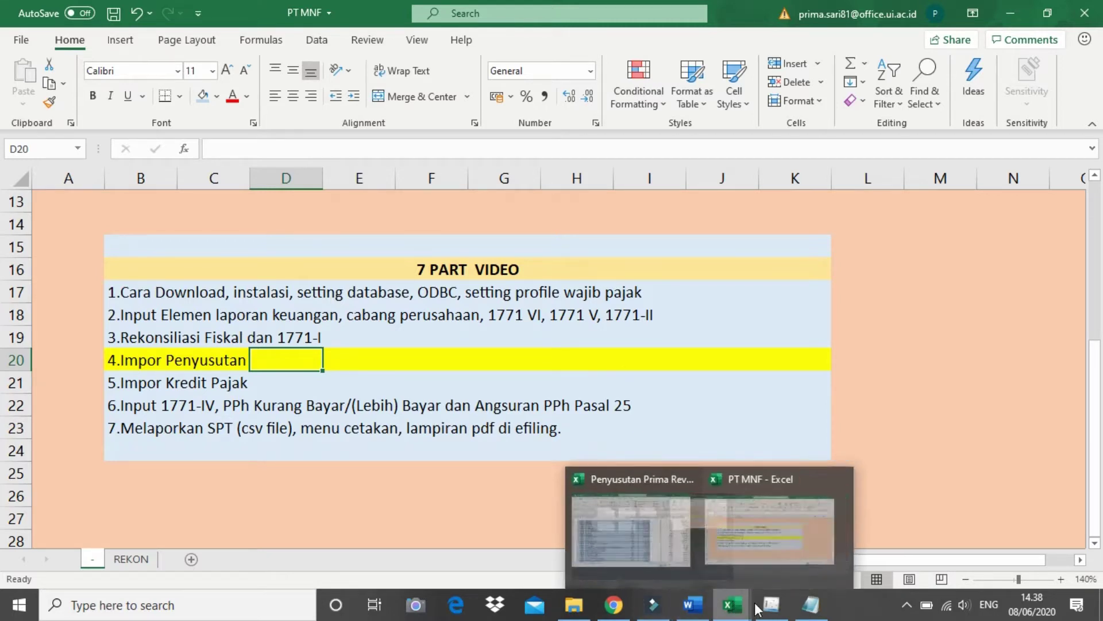
pyautogui.moveTo(770, 603)
pyautogui.click(754, 573)
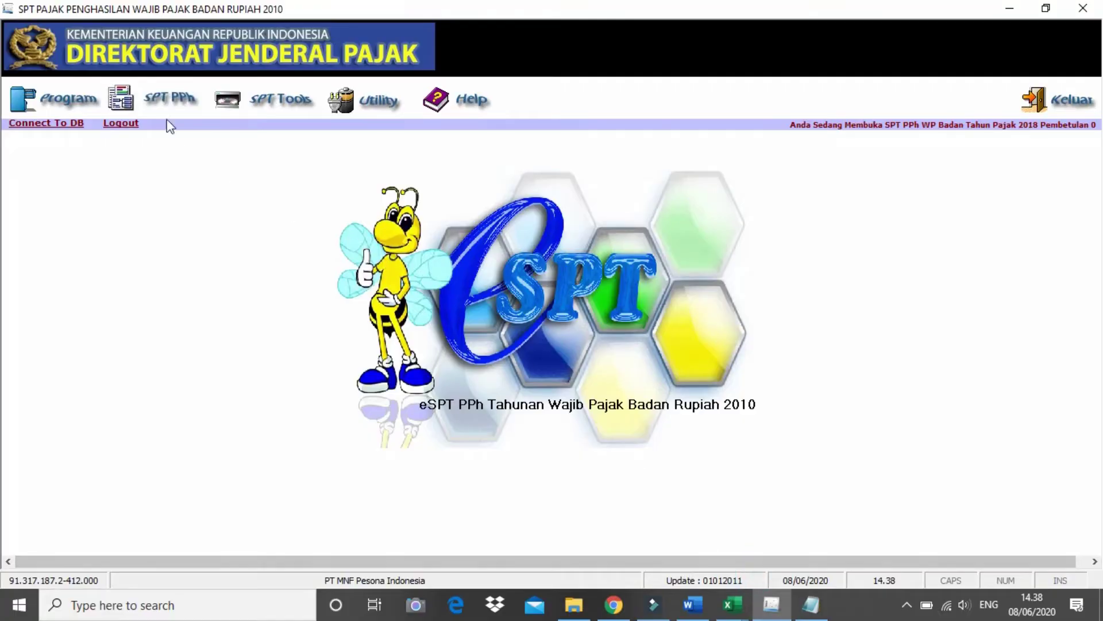
pyautogui.click(164, 102)
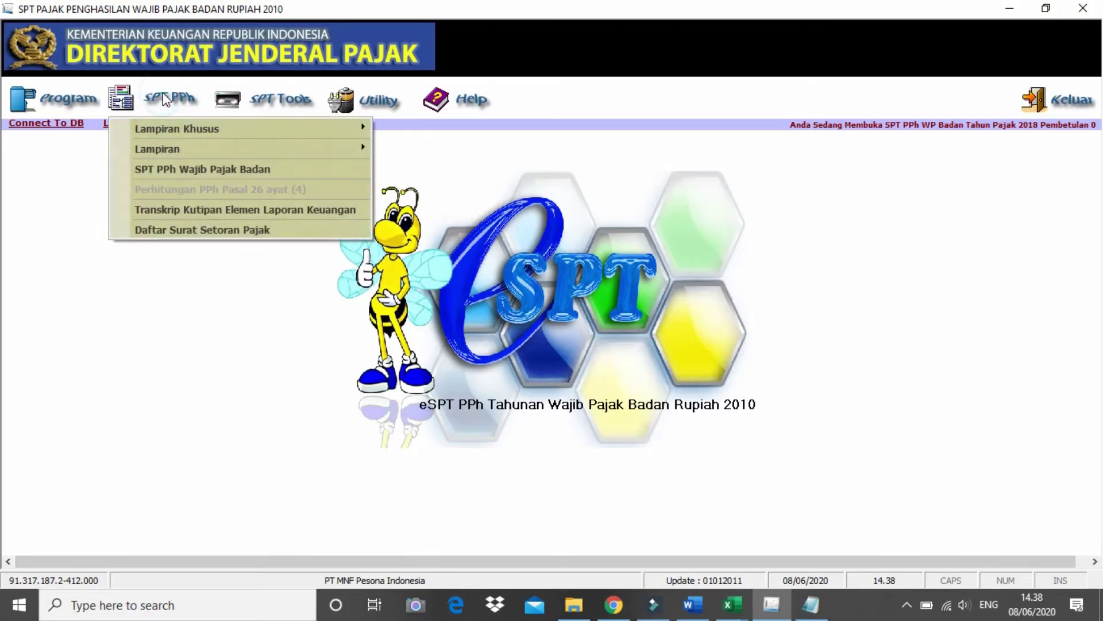
pyautogui.moveTo(178, 122)
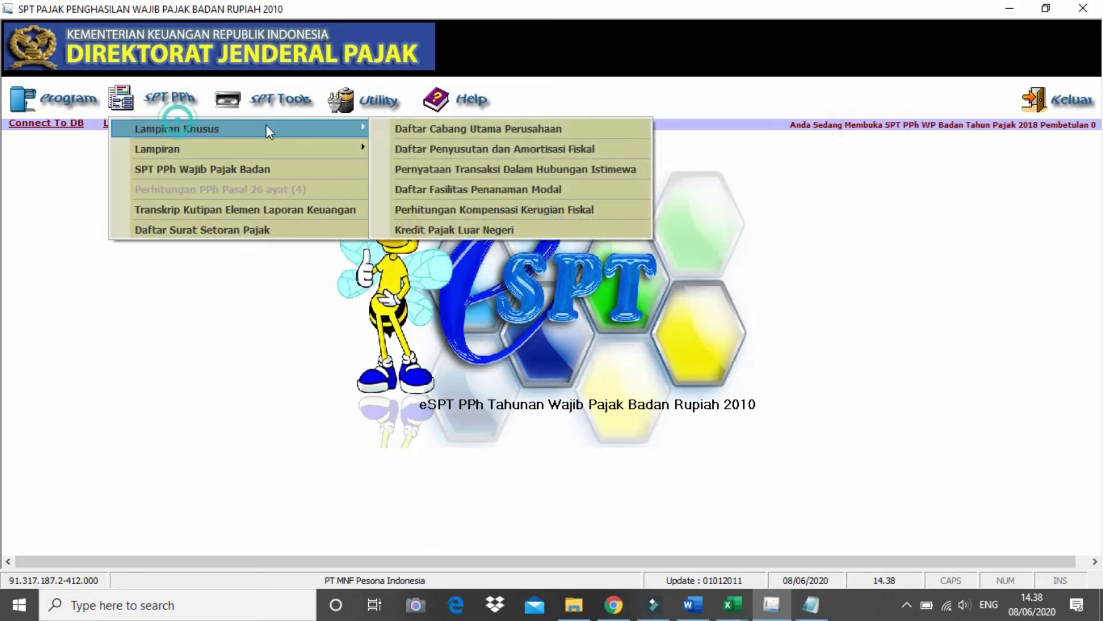
pyautogui.click(447, 148)
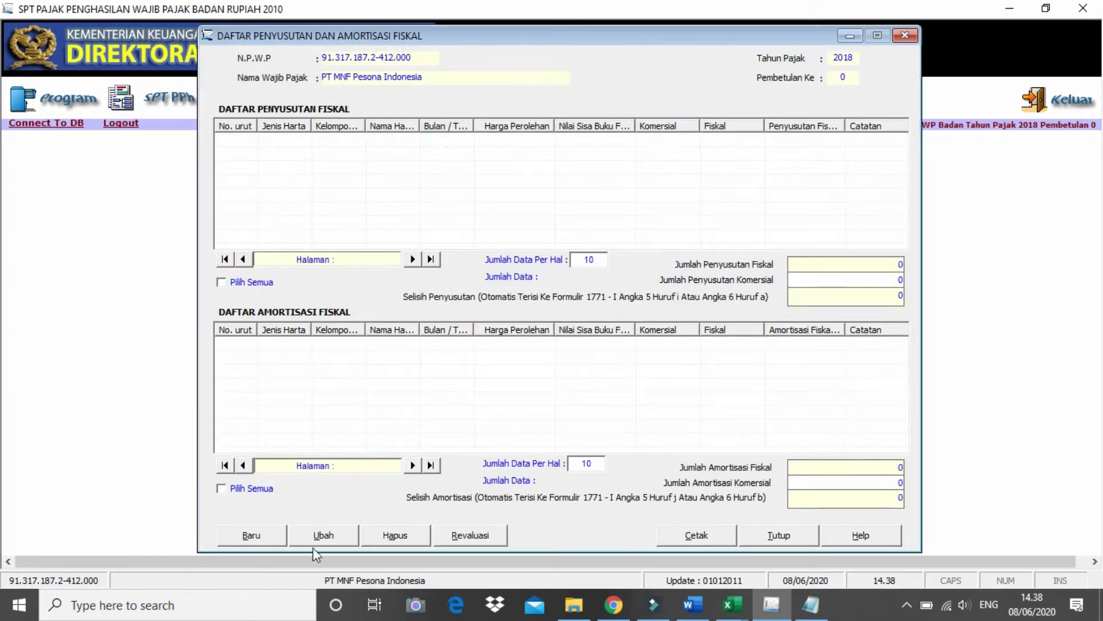
pyautogui.click(247, 536)
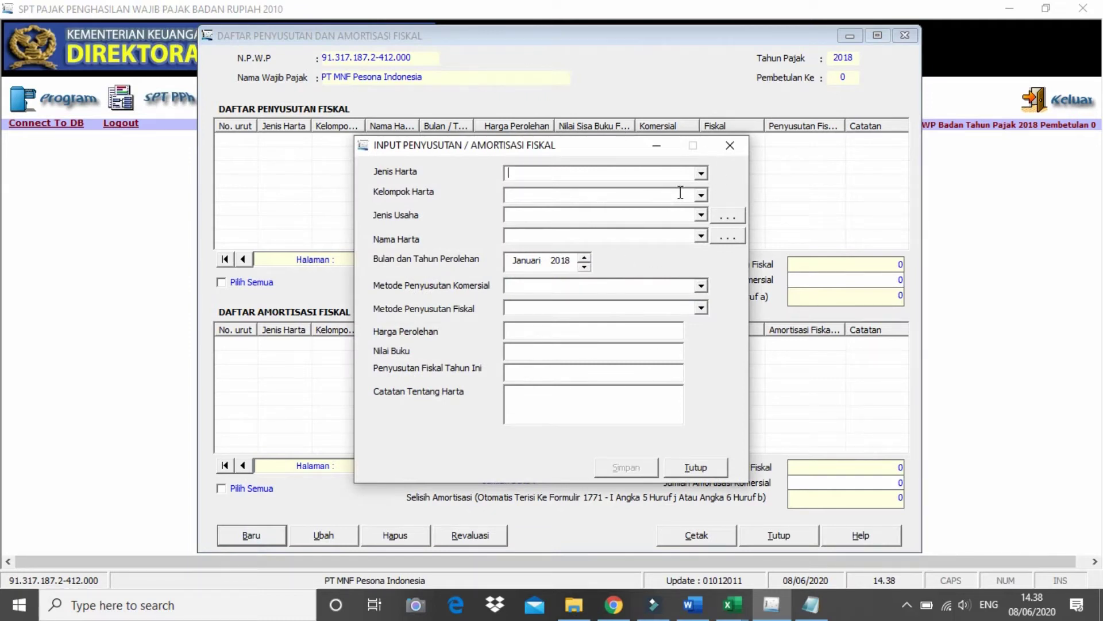
# Set Jenis Harta to Harta Berwujud and look at the available Kelompok Harta options.
pyautogui.click(700, 174)
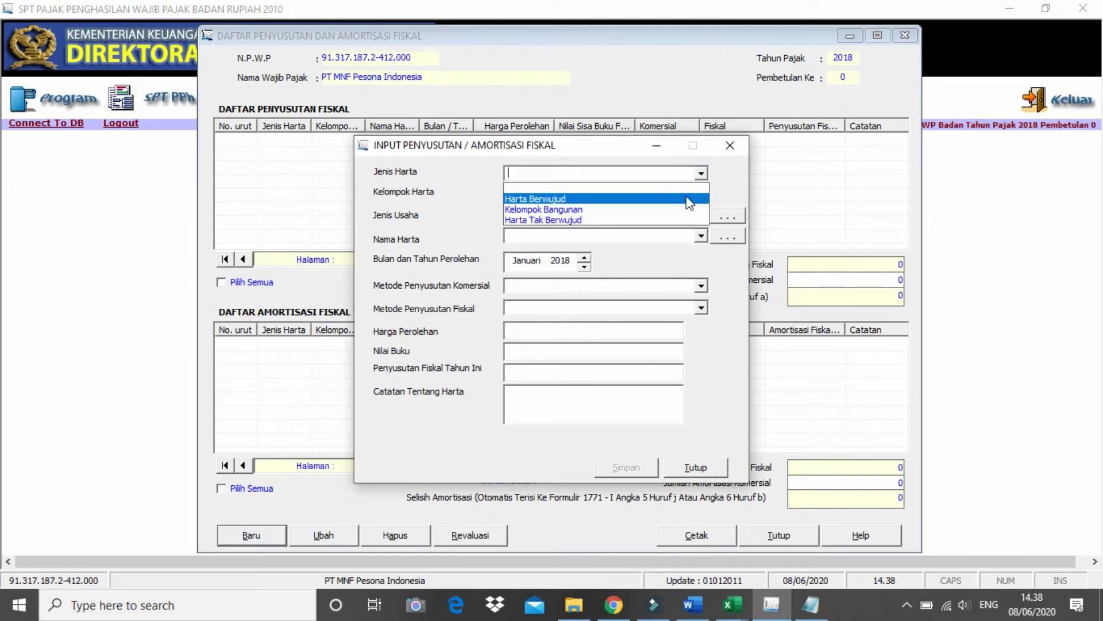
pyautogui.click(689, 199)
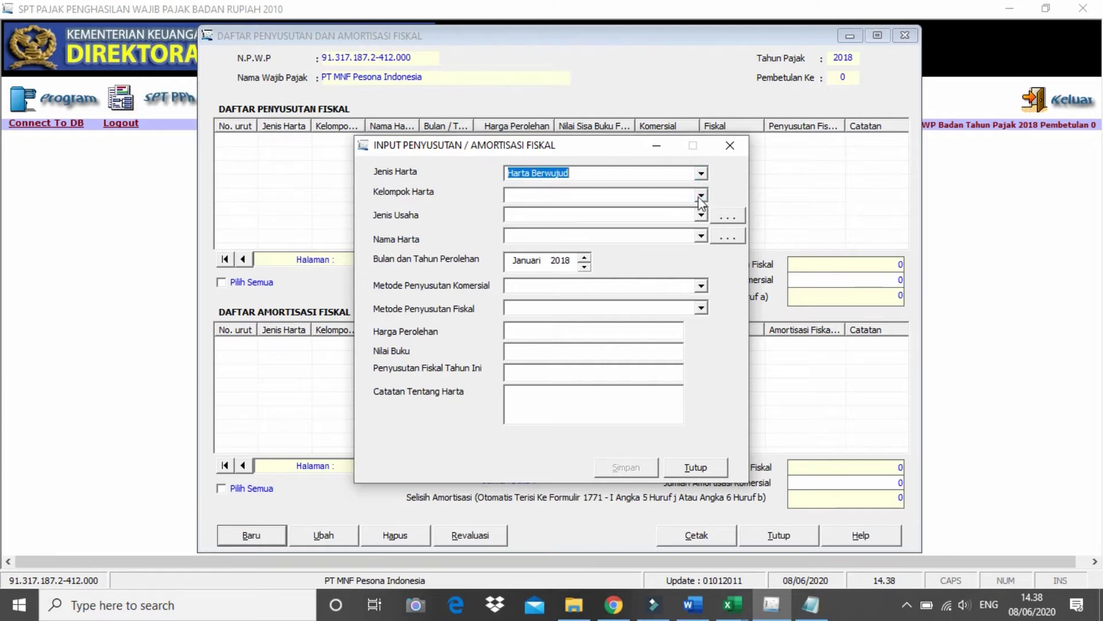
pyautogui.click(705, 197)
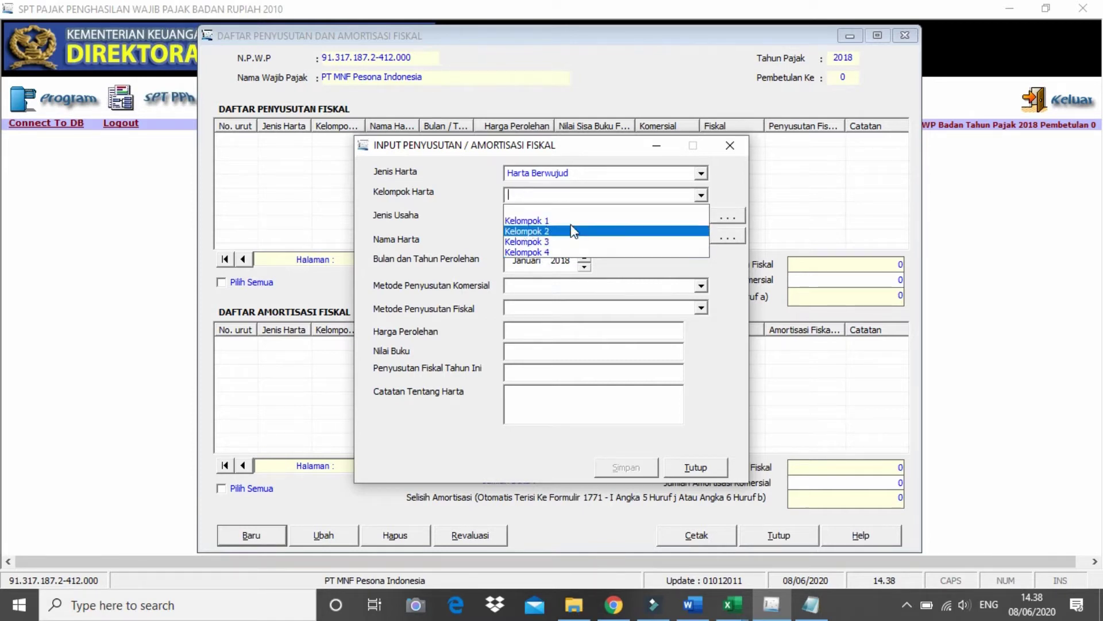
pyautogui.click(722, 178)
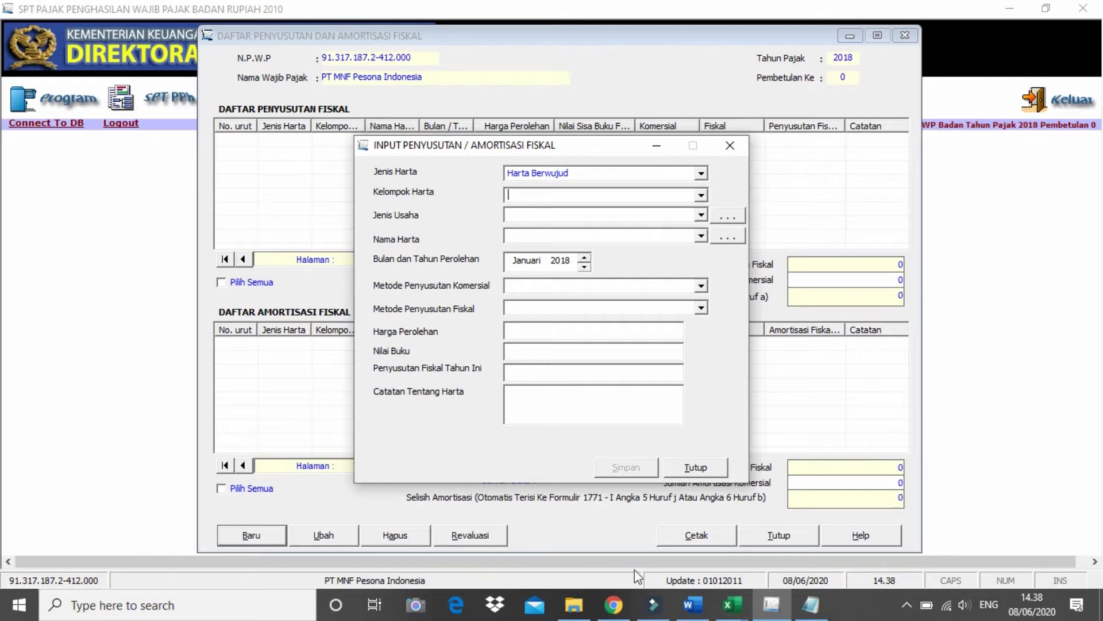
# Switch to Chrome and examine which business and asset types regulation 96/PMK.03/2009 assigns to Kelompok 1 and Kelompok 2.
pyautogui.click(615, 603)
pyautogui.scroll(12, 618, 364)
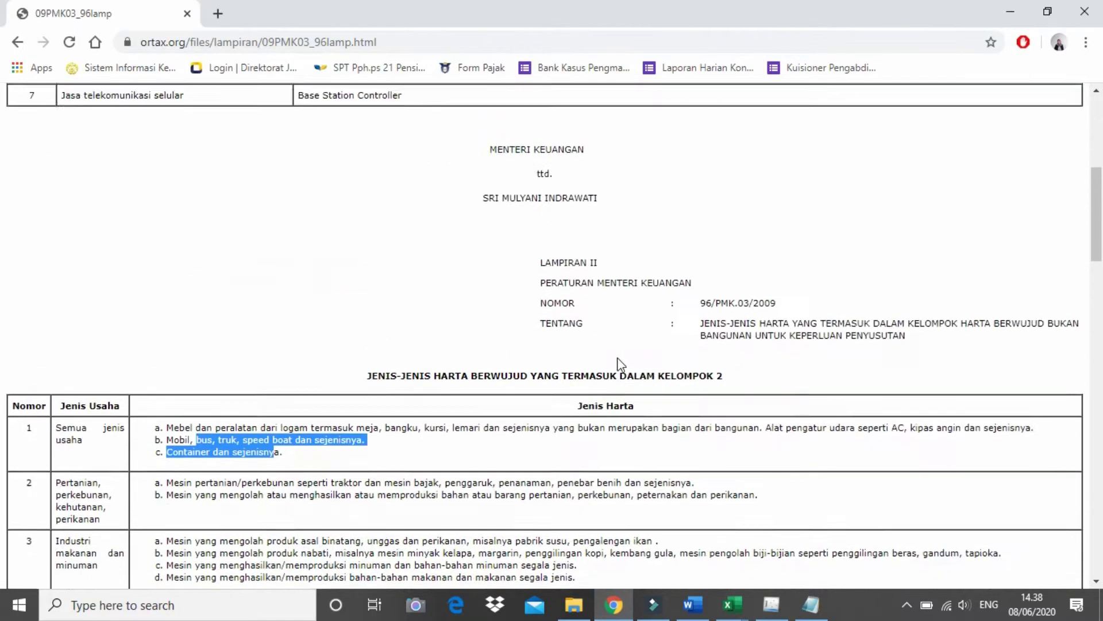
pyautogui.click(637, 343)
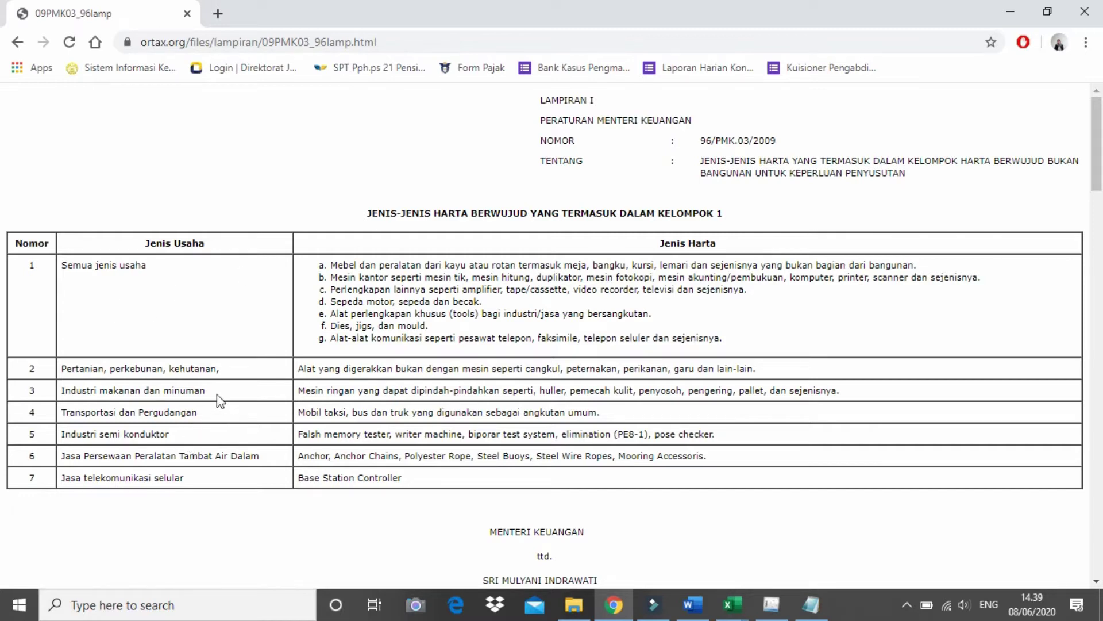
pyautogui.moveTo(66, 368); pyautogui.dragTo(162, 368)
pyautogui.click(85, 393)
pyautogui.scroll(-9, 571, 313)
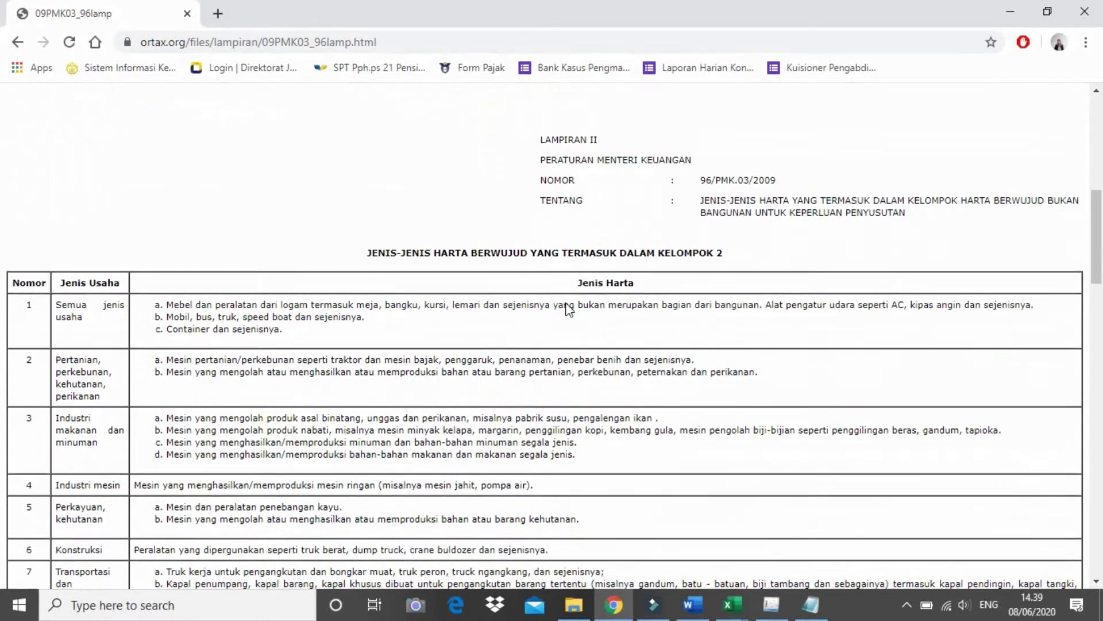
pyautogui.scroll(-1, 568, 311)
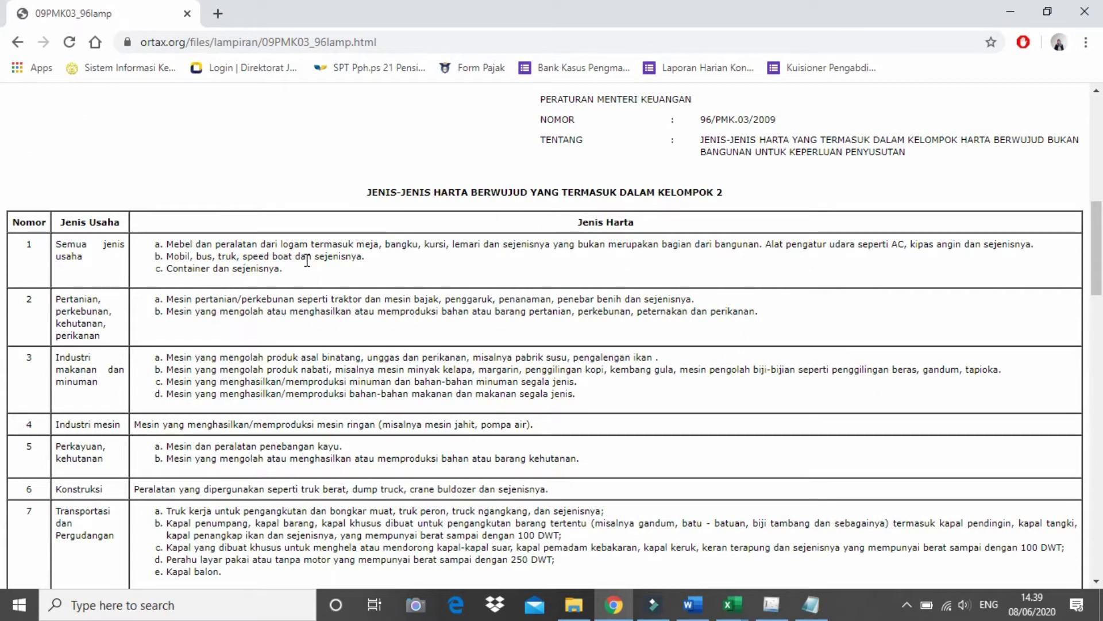
pyautogui.moveTo(197, 255); pyautogui.dragTo(324, 242)
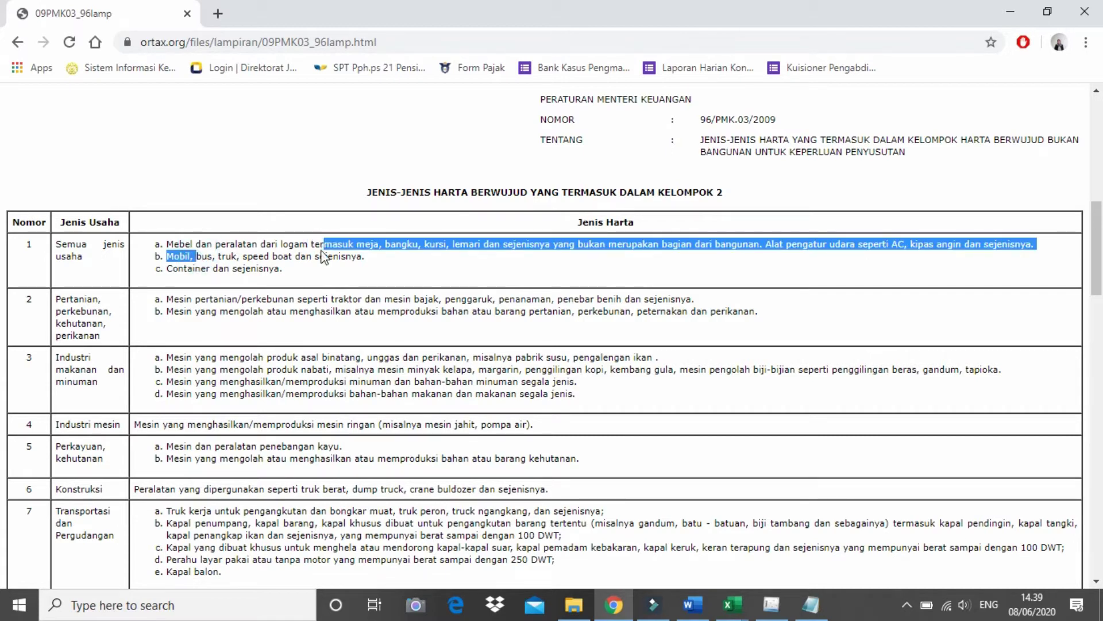
pyautogui.click(319, 257)
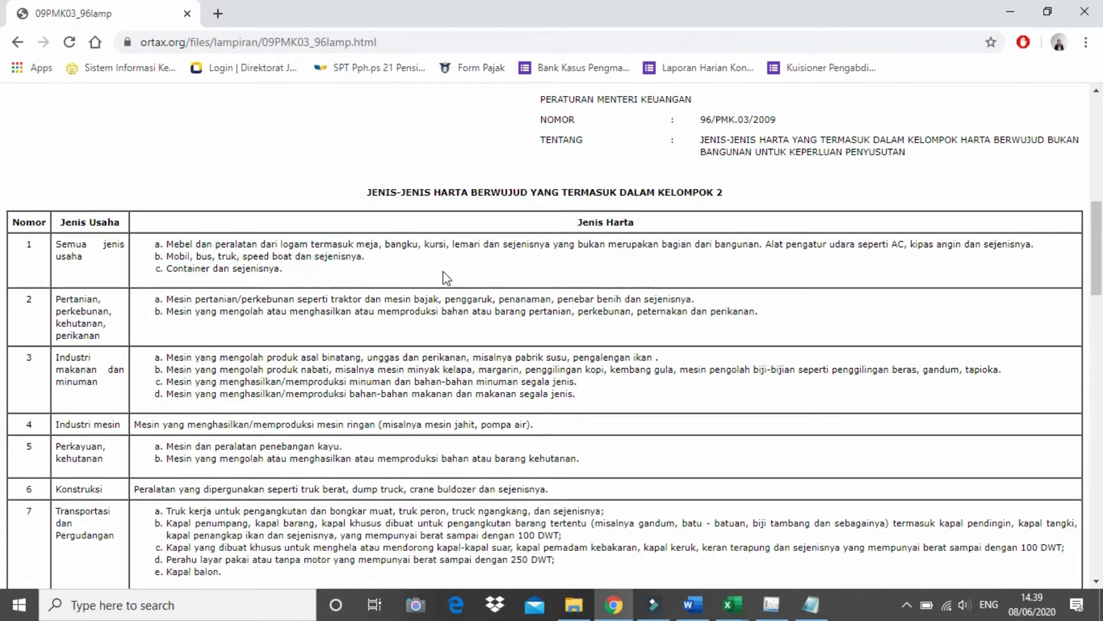
# Review the regulation's asset tables for all four groups, Kelompok 1 through Kelompok 4, and return to the first table.
pyautogui.scroll(13, 447, 278)
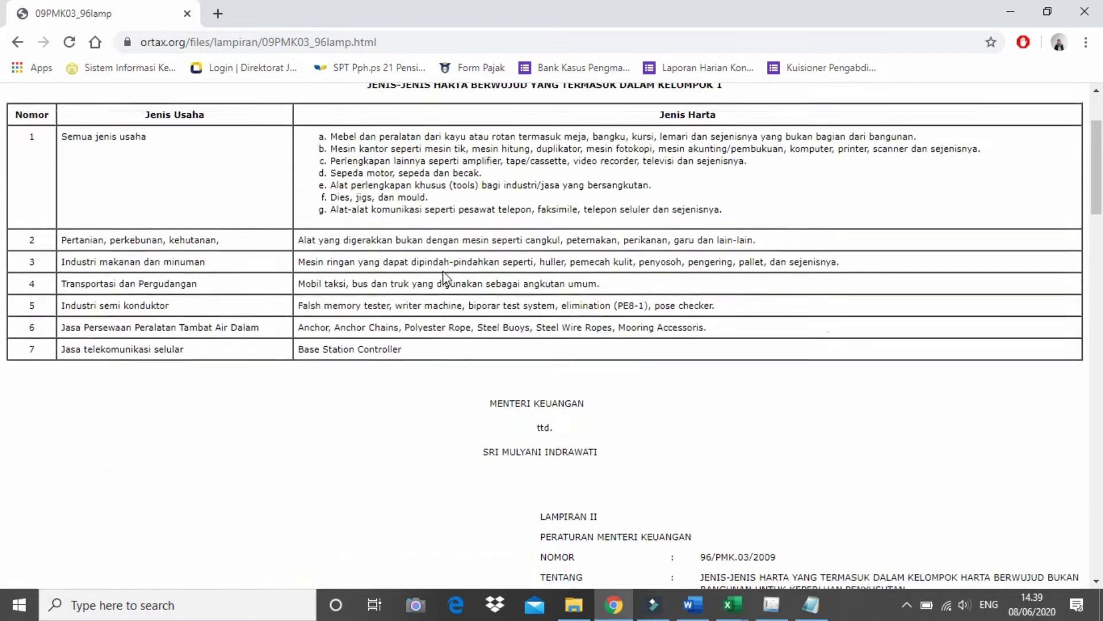
pyautogui.scroll(-3, 447, 278)
pyautogui.scroll(-15, 447, 278)
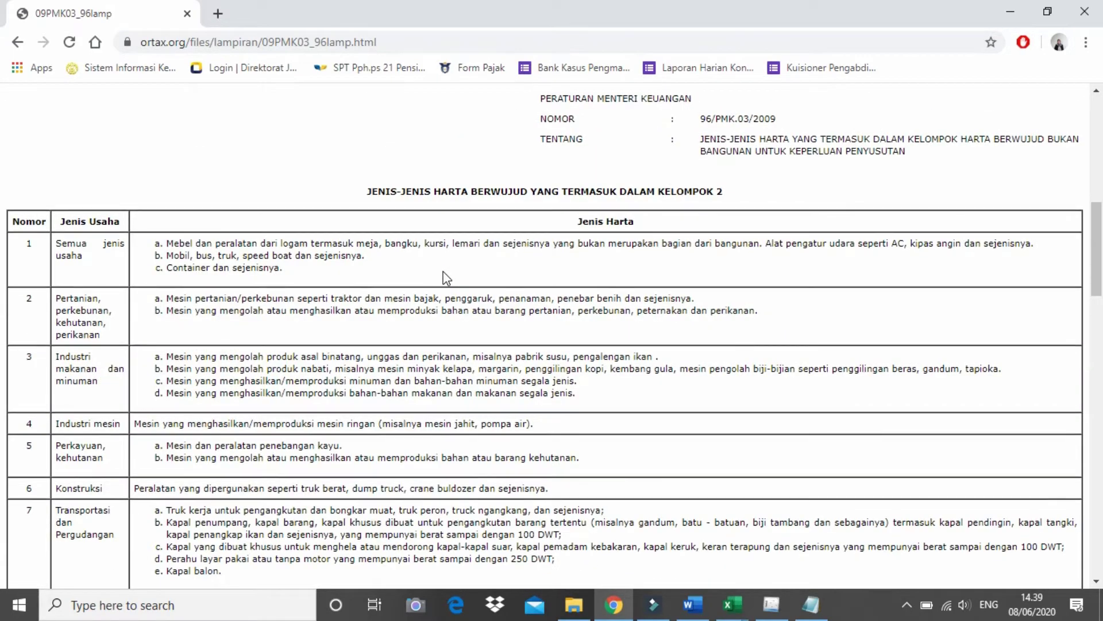
pyautogui.scroll(-4, 447, 279)
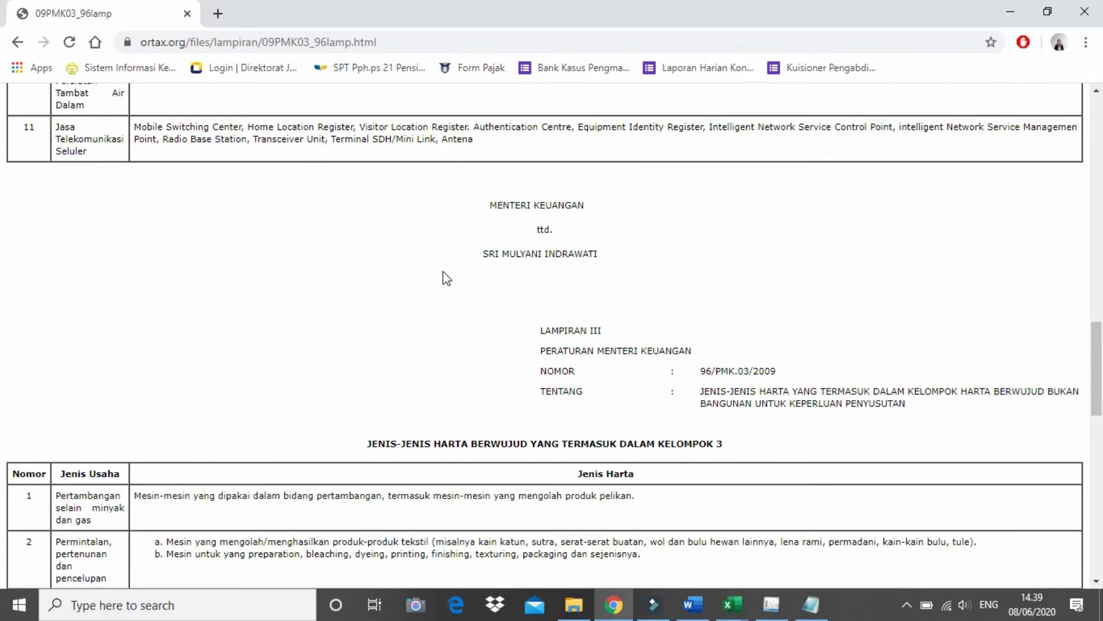
pyautogui.scroll(-2, 495, 311)
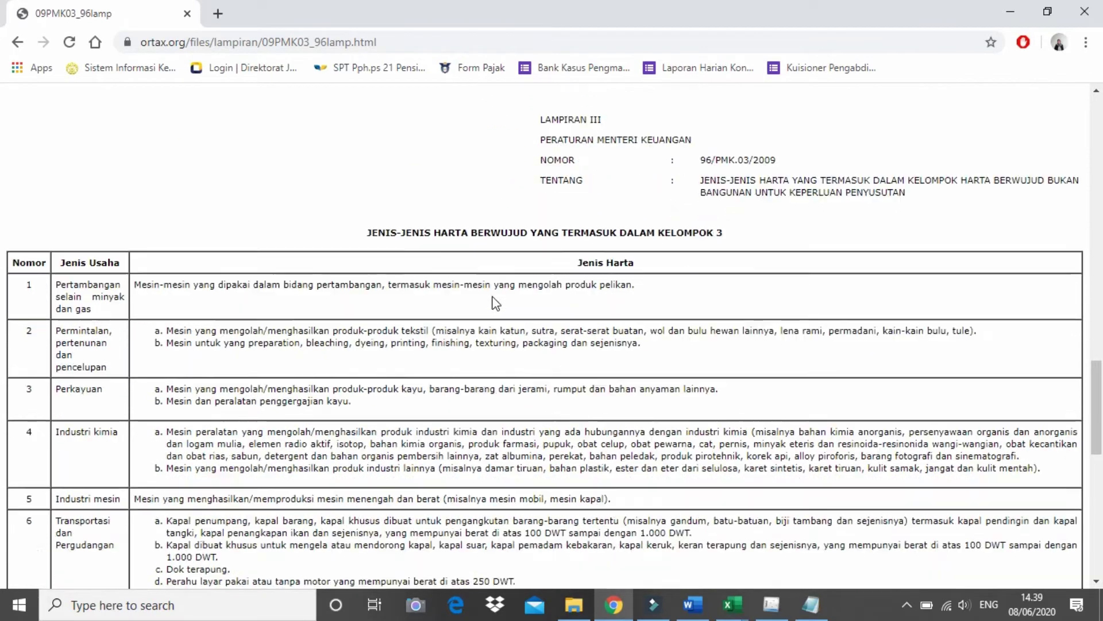
pyautogui.scroll(10, 493, 298)
pyautogui.scroll(10, 494, 302)
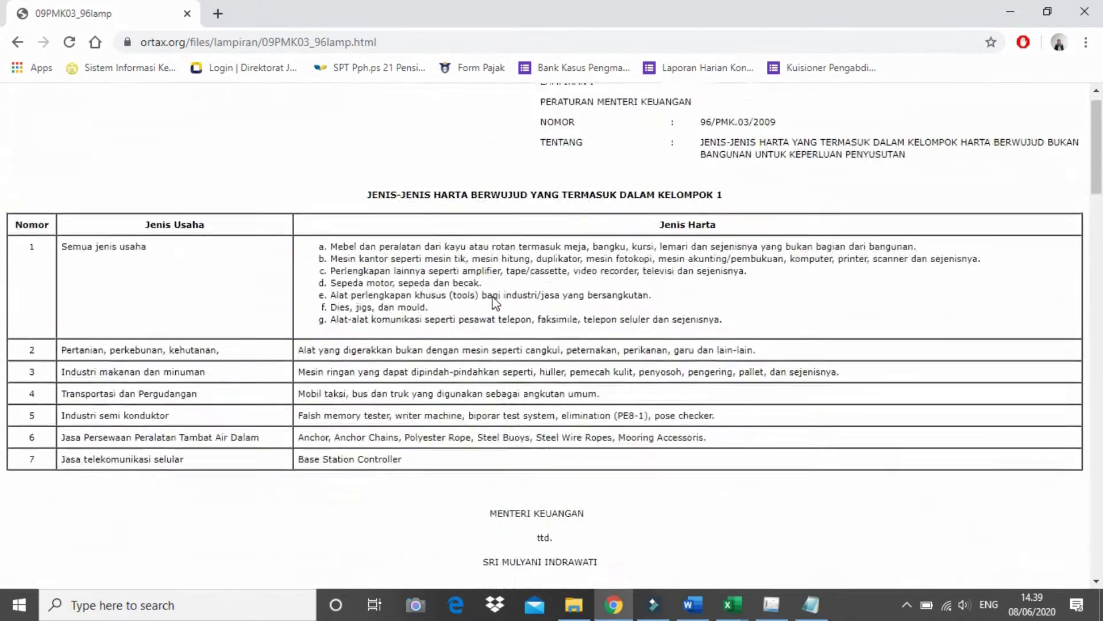
pyautogui.scroll(-8, 580, 336)
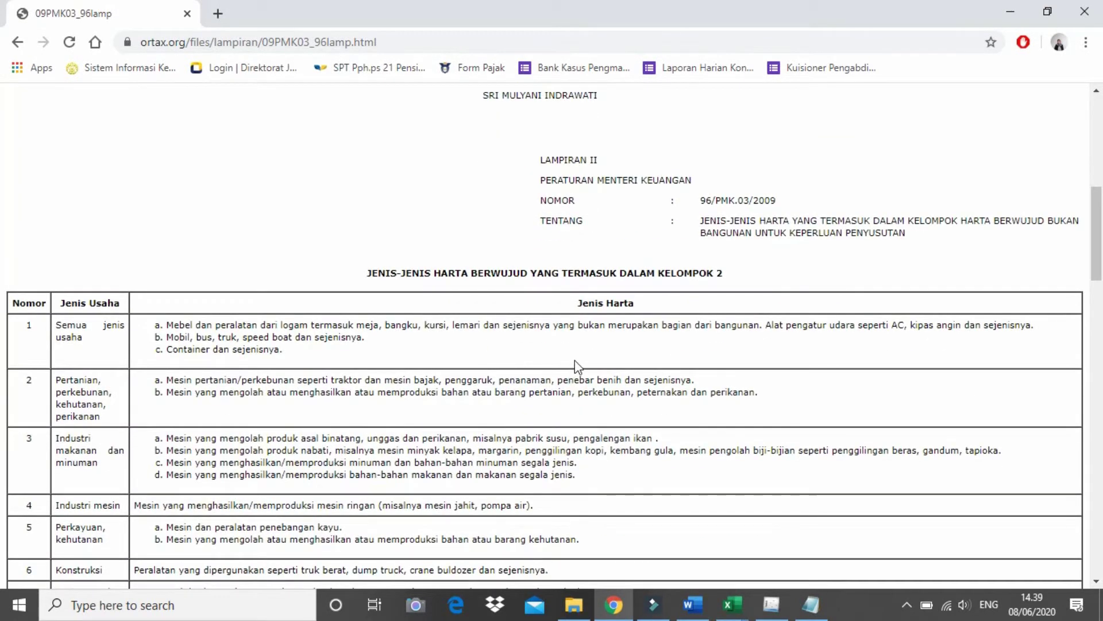
pyautogui.scroll(-15, 576, 361)
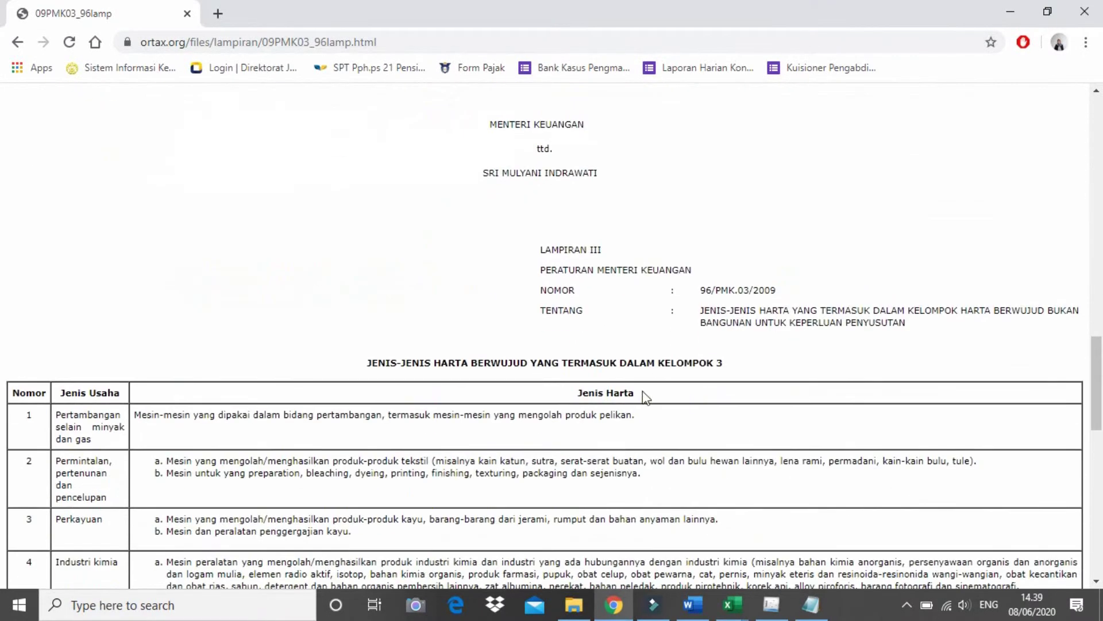
pyautogui.scroll(-14, 616, 387)
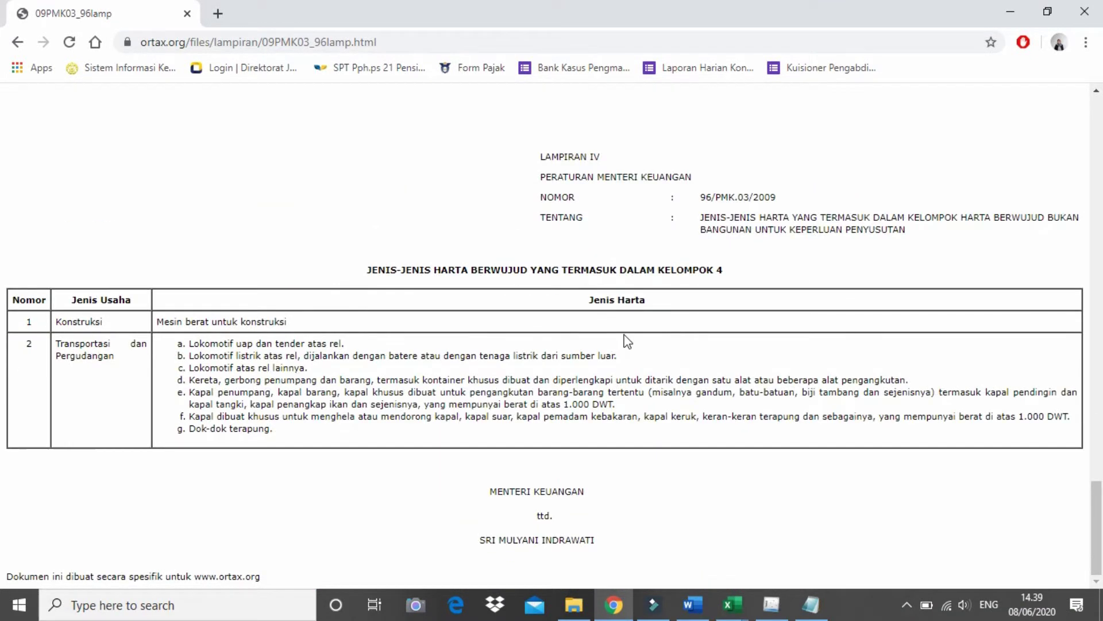
pyautogui.moveTo(1097, 517); pyautogui.dragTo(1100, 84)
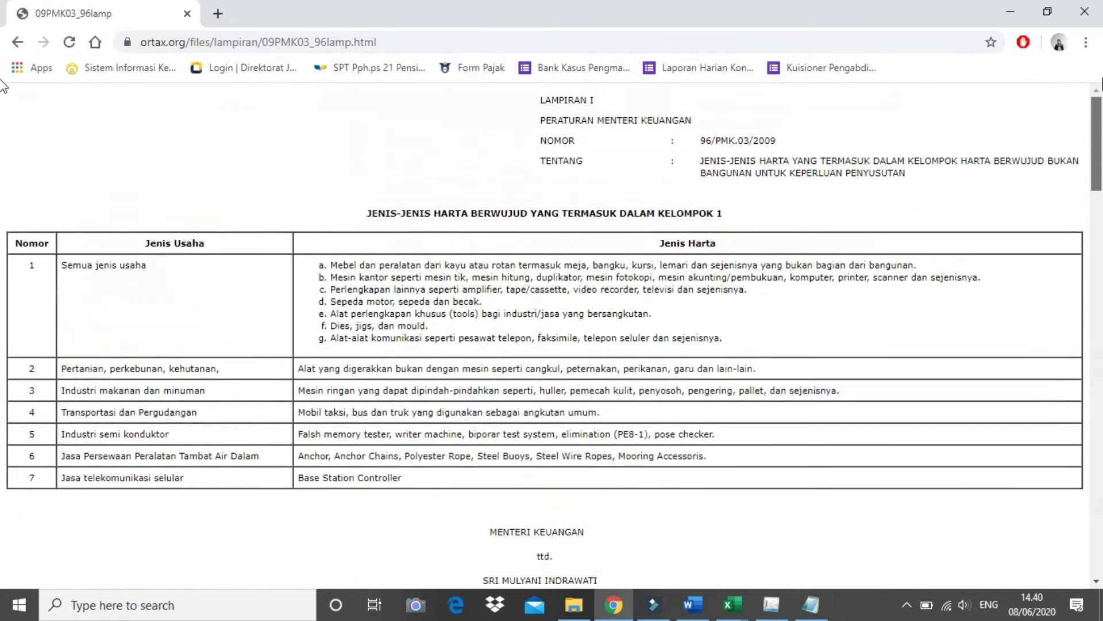
# Back in eSPT, set Kelompok Harta to Kelompok 1, Jenis Usaha to Semua jenis usaha and Nama Harta to Mebel.
pyautogui.hotkey('alt', 'Tab')
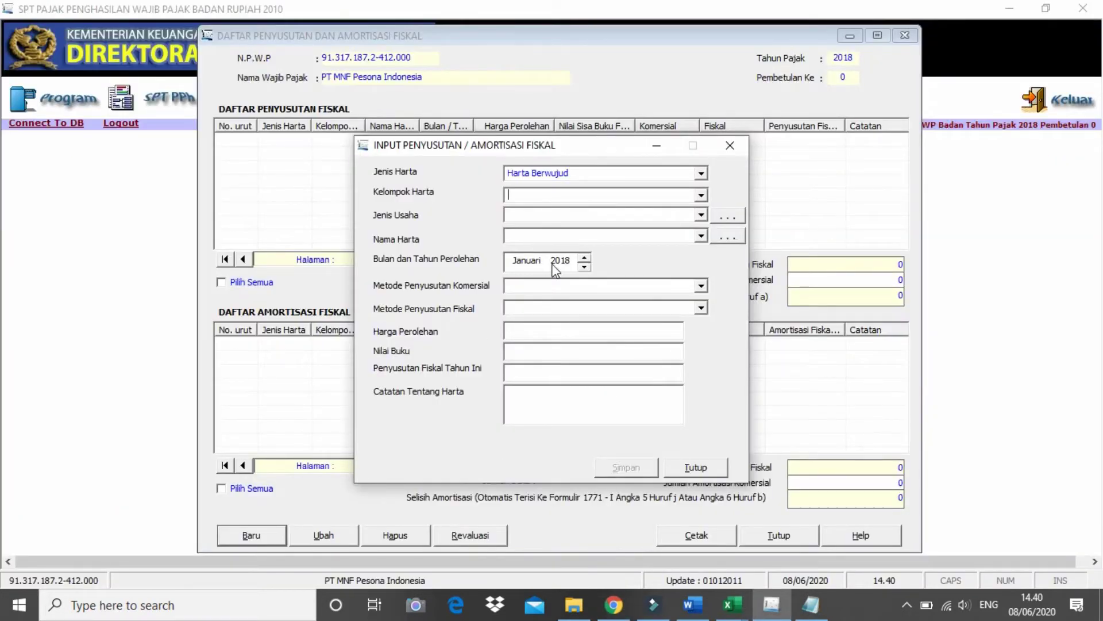
pyautogui.click(701, 195)
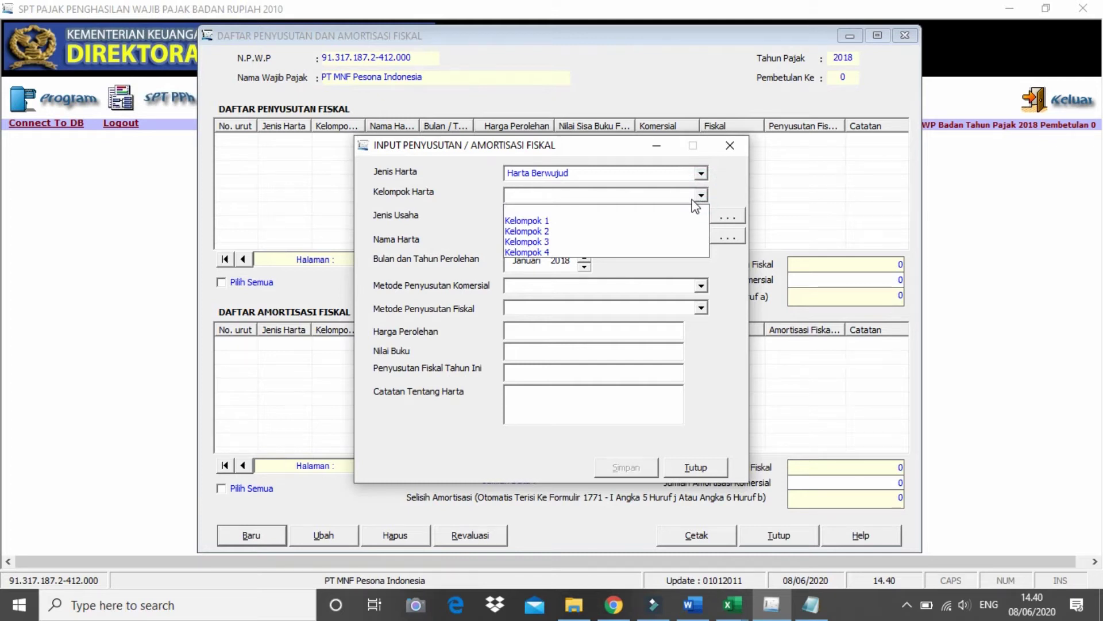
pyautogui.click(685, 222)
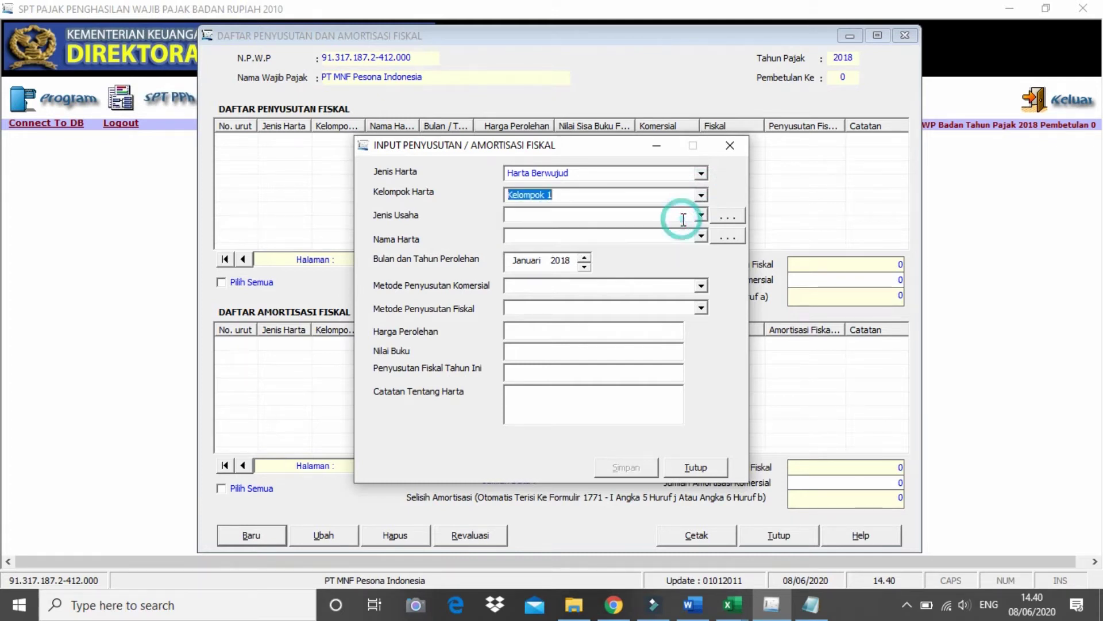
pyautogui.click(699, 217)
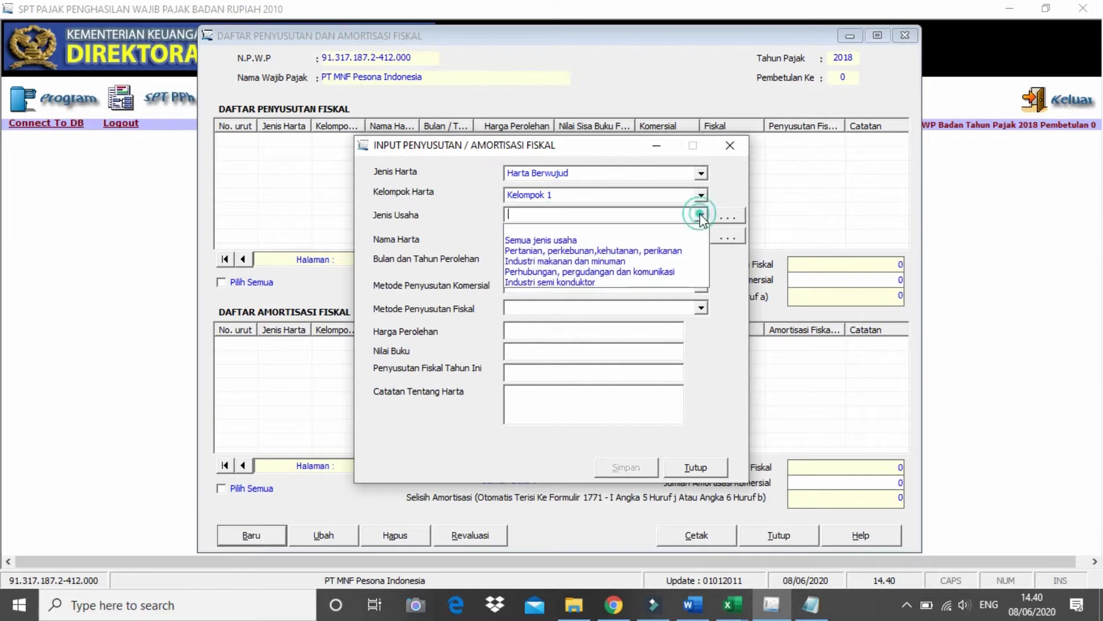
pyautogui.click(612, 239)
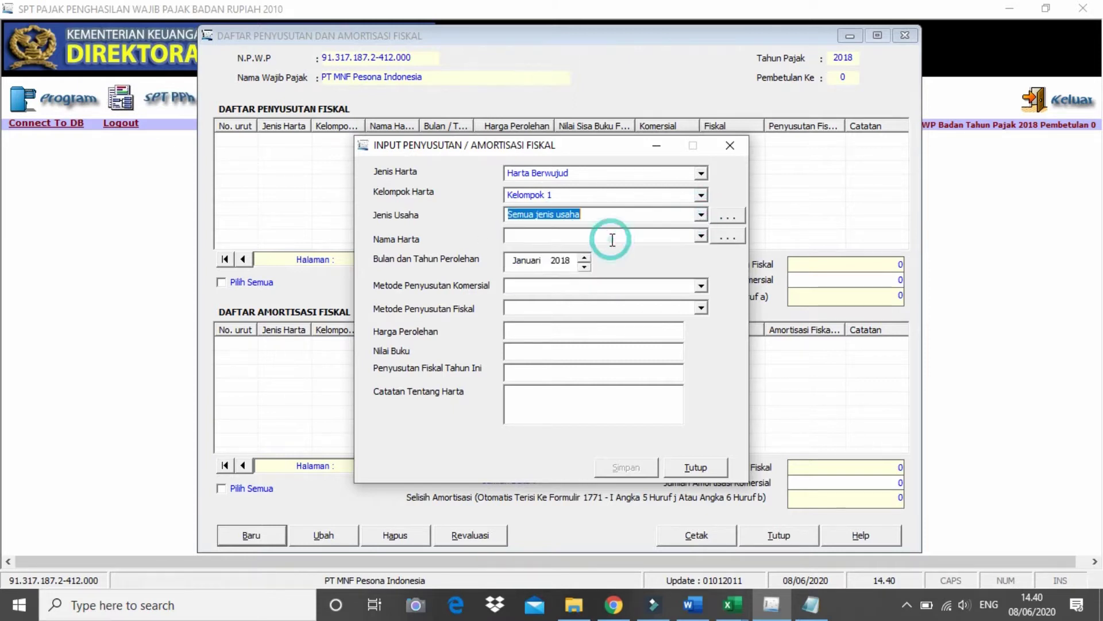
pyautogui.click(701, 238)
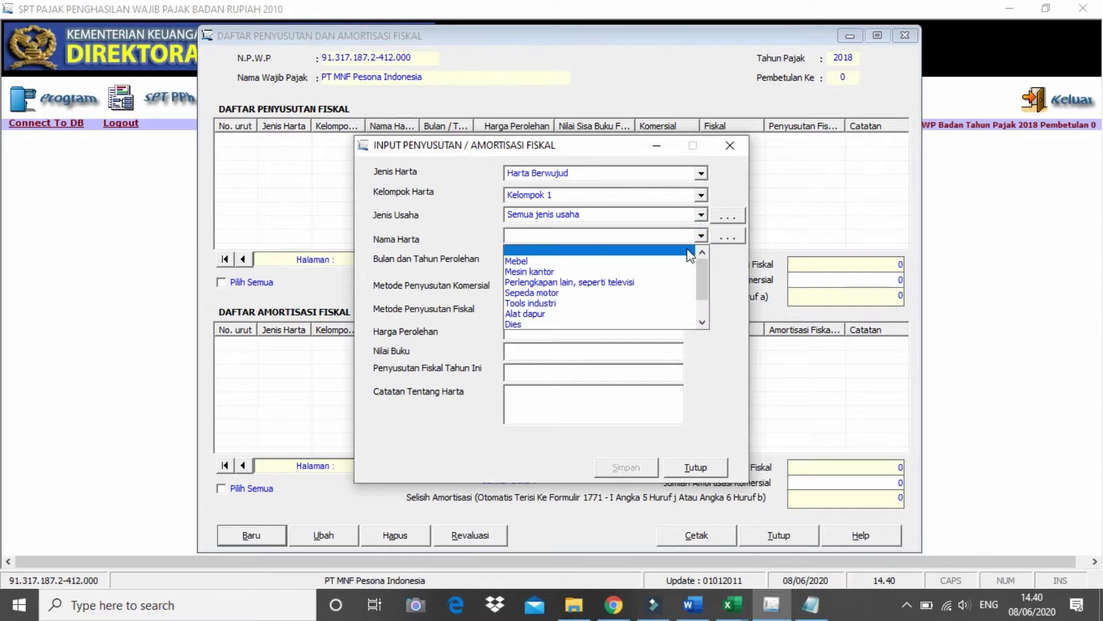
pyautogui.click(678, 261)
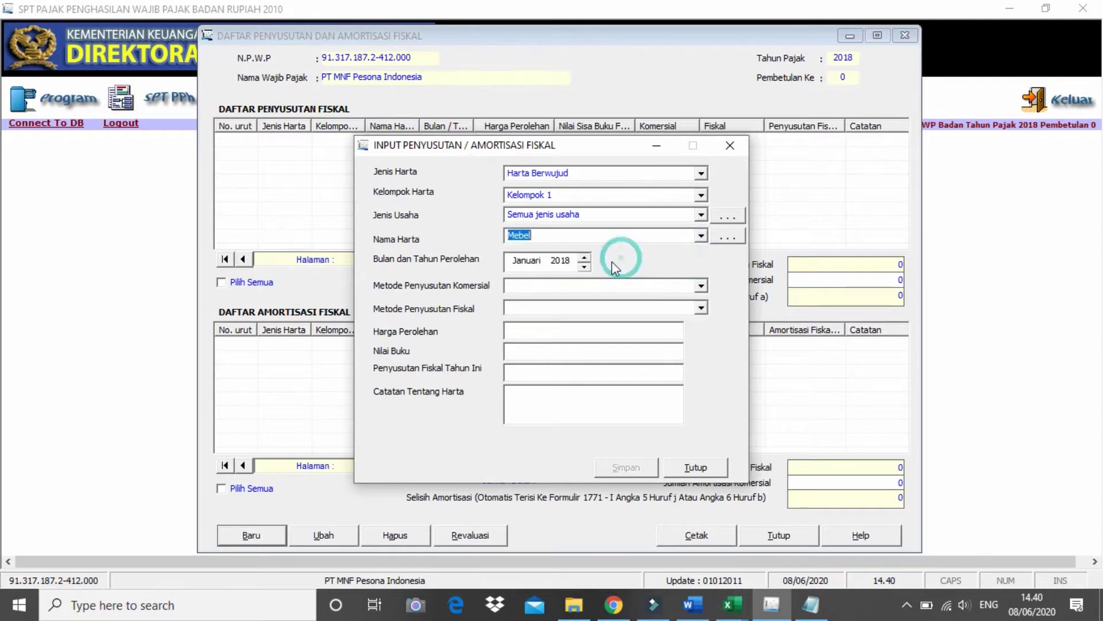
# Switch to the Penyusutan asset list workbook in Excel and widen its window to the full screen width.
pyautogui.hotkey('alt', 'Tab')
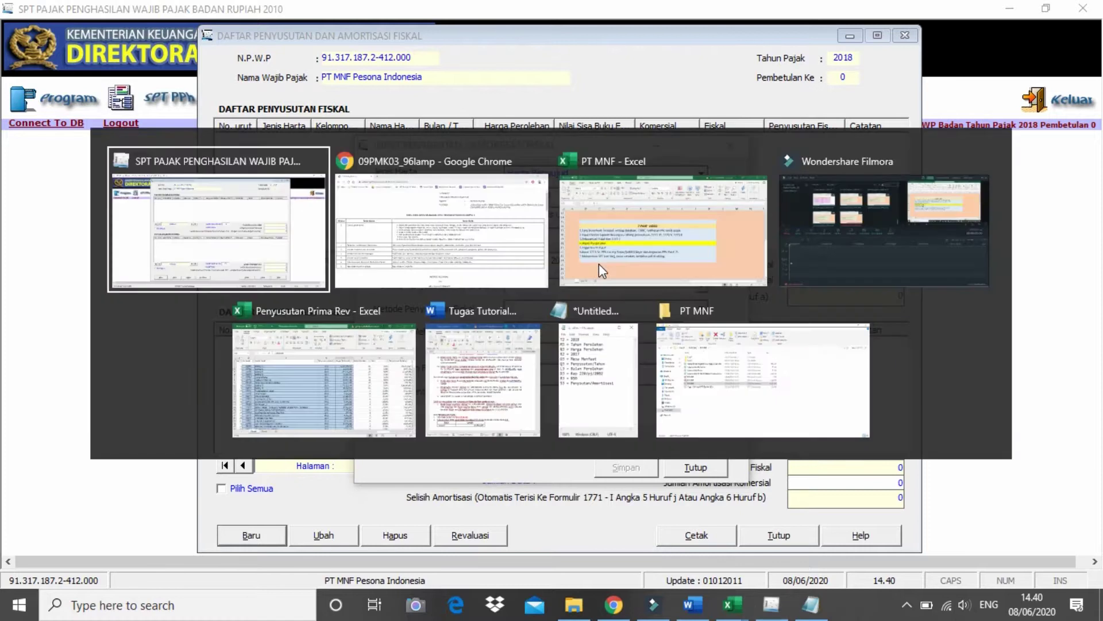
pyautogui.hotkey('alt', 'Tab')
pyautogui.hotkey('alt', 'Down')
pyautogui.hotkey('alt', 'Left')
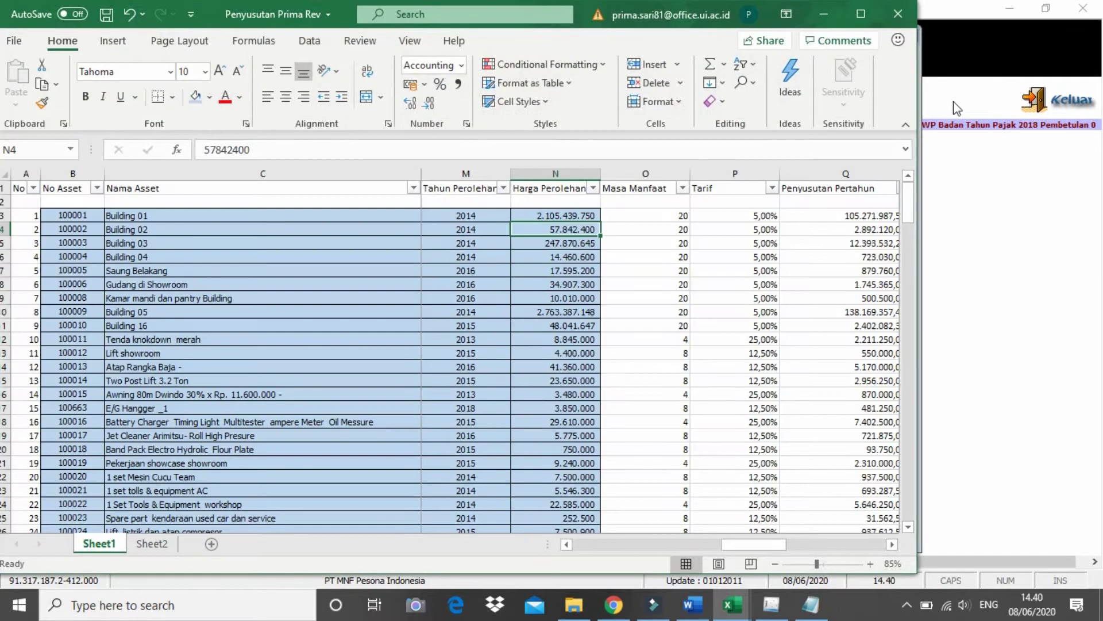
pyautogui.moveTo(918, 121); pyautogui.dragTo(1098, 101)
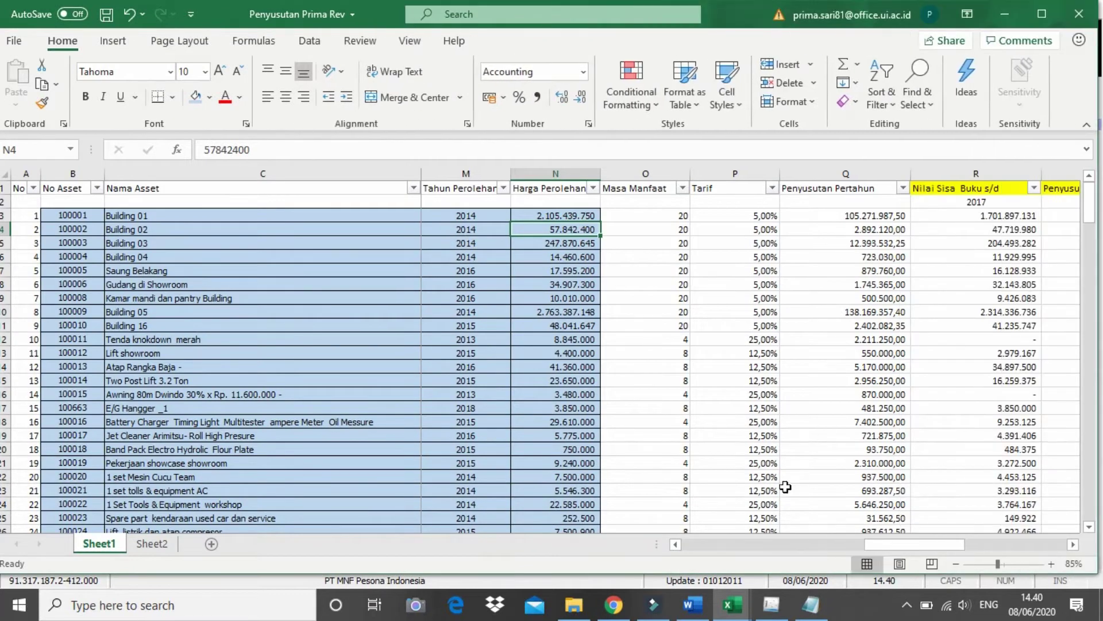
# Filter the asset list's Nama Jenis Usaha column to show only mebel assets.
pyautogui.moveTo(892, 548); pyautogui.dragTo(706, 550)
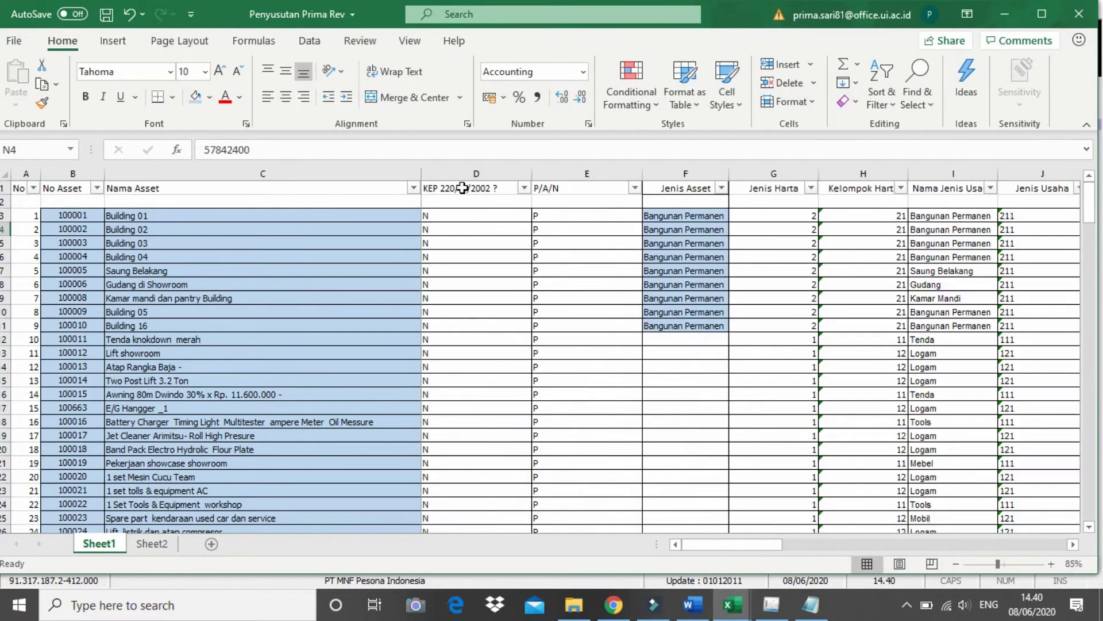
pyautogui.click(990, 188)
pyautogui.click(850, 358)
pyautogui.write('mebel')
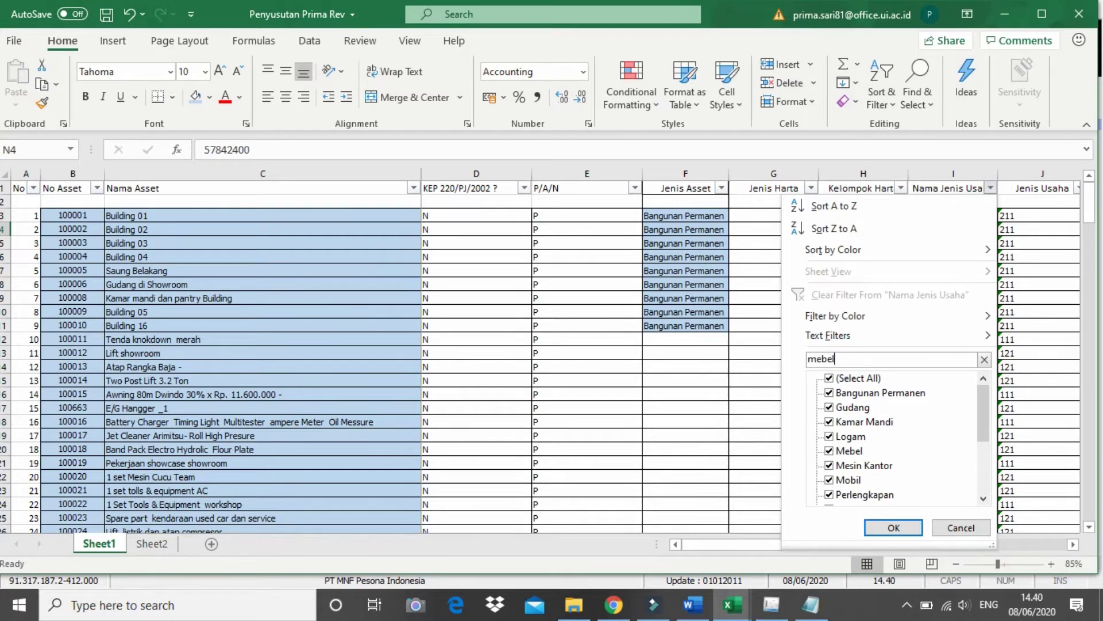
pyautogui.press('Return')
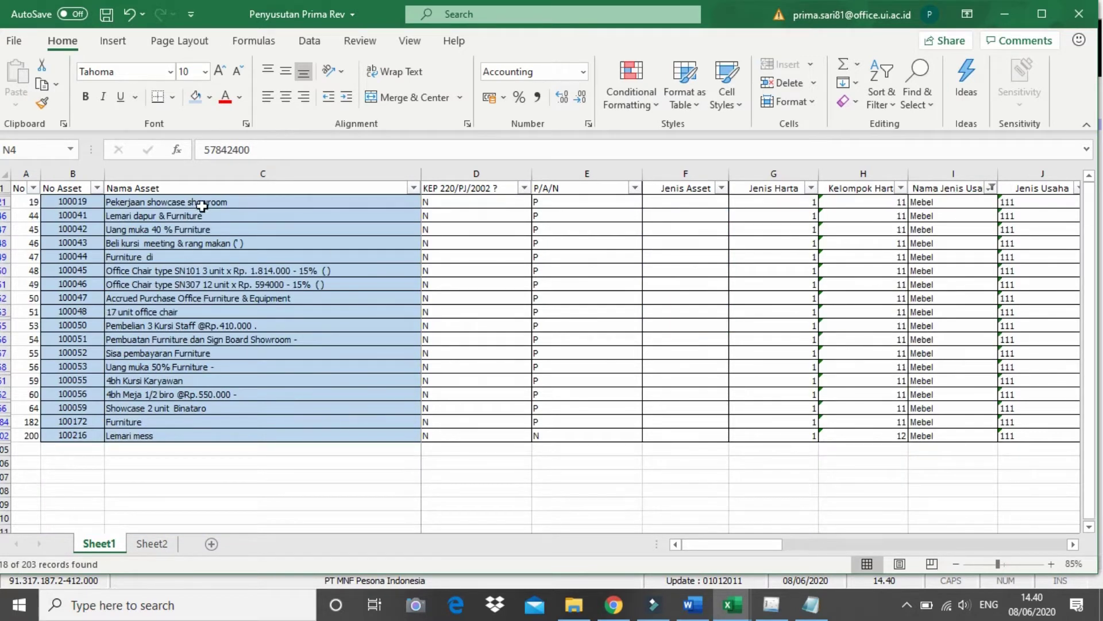
# Examine the filtered furniture names and follow the "Furniture di" row through its classification codes to Bulan Perolehan and Tahun Perolehan.
pyautogui.click(199, 205)
pyautogui.click(223, 217)
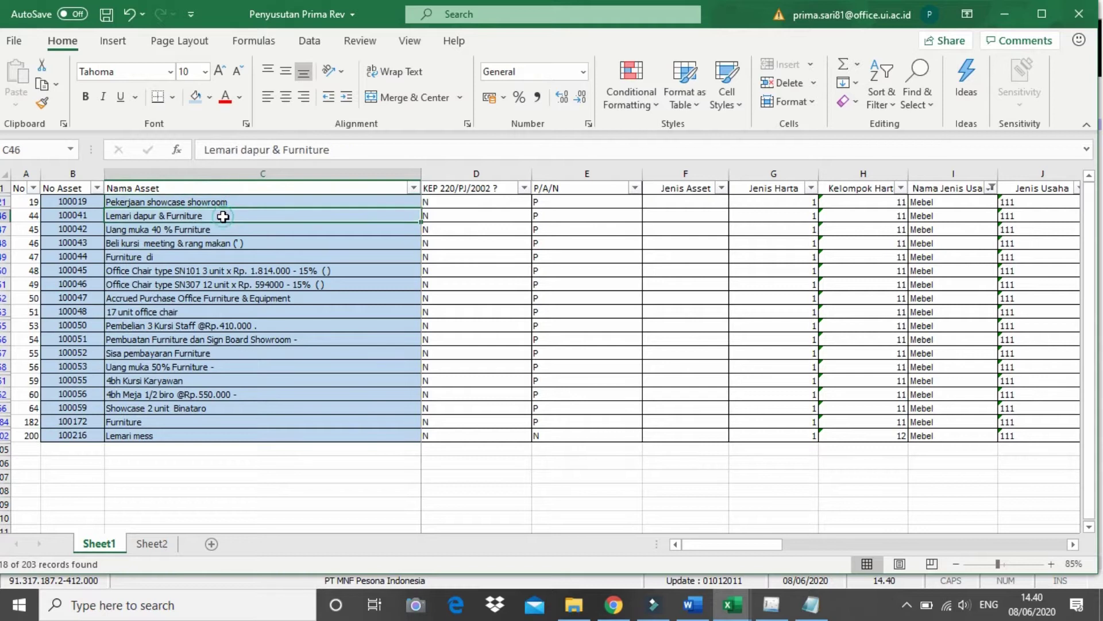
pyautogui.click(178, 270)
pyautogui.click(173, 257)
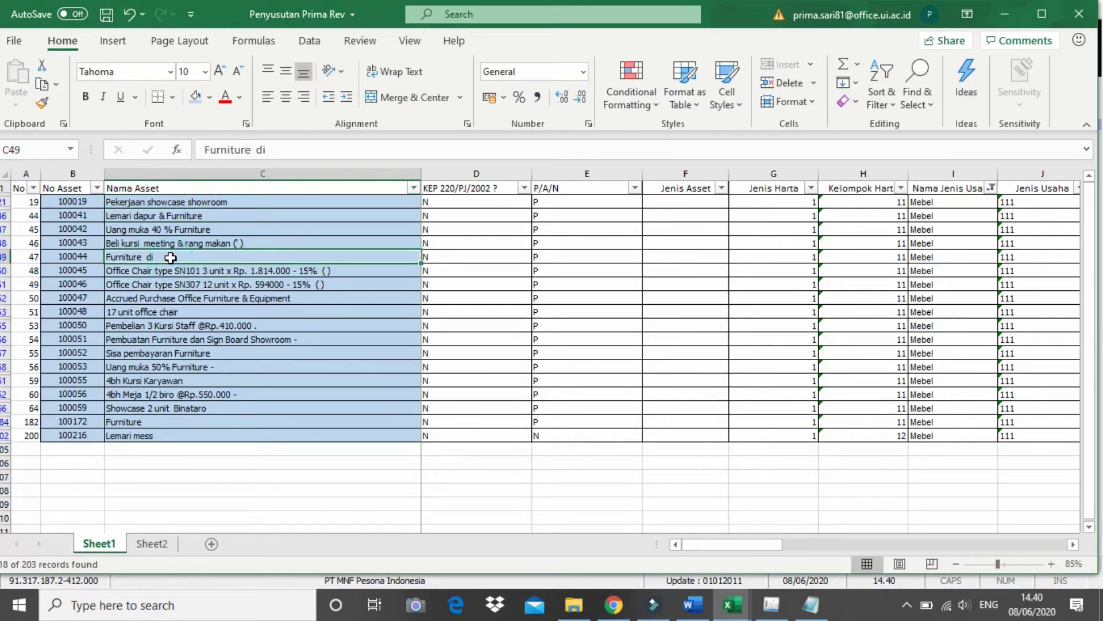
pyautogui.press('Right')
pyautogui.press('Right')
pyautogui.press('Right')
pyautogui.press('Right')
pyautogui.press('Right')
pyautogui.press('Right')
pyautogui.press('Right')
pyautogui.press('Right')
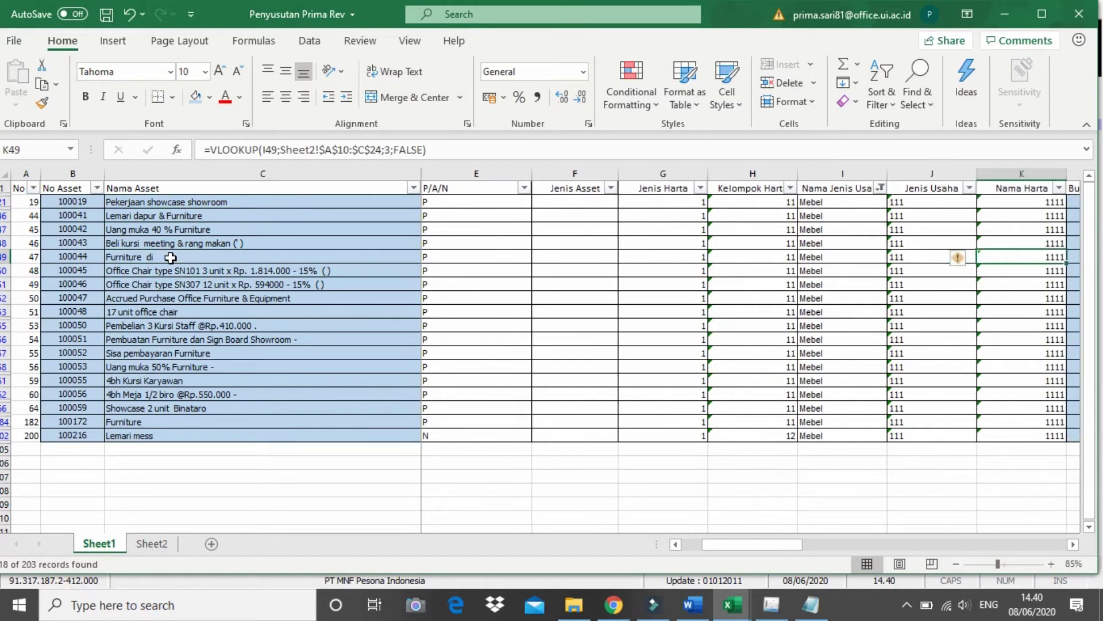
pyautogui.press('Right')
pyautogui.press('Right')
pyautogui.press('Left')
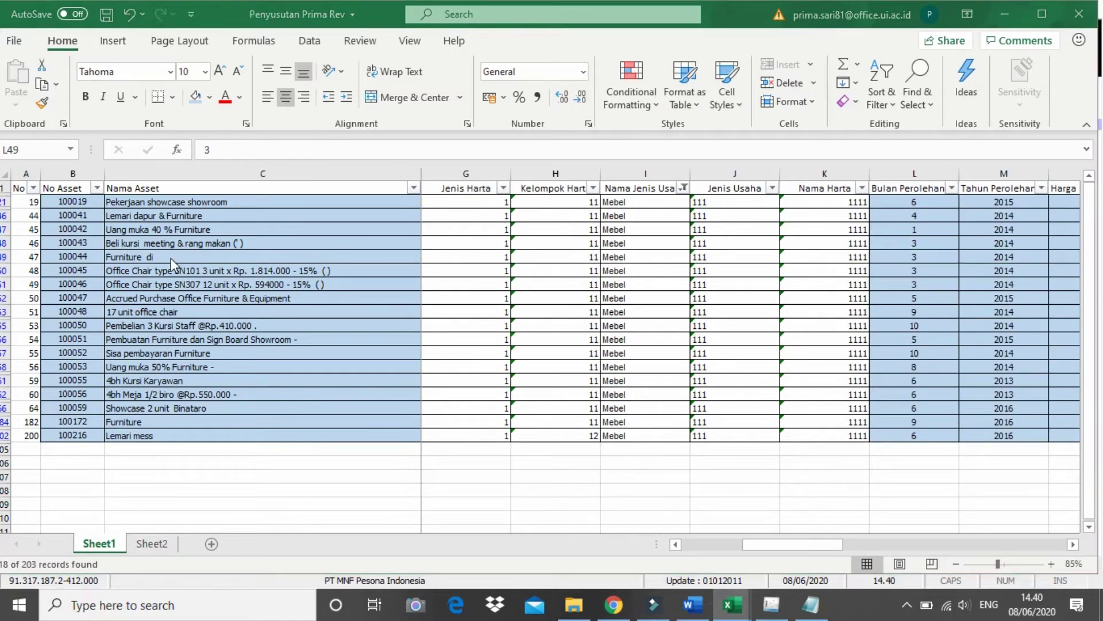
# Switch to eSPT and set Bulan dan Tahun Perolehan to Maret 2014.
pyautogui.hotkey('alt', 'Tab')
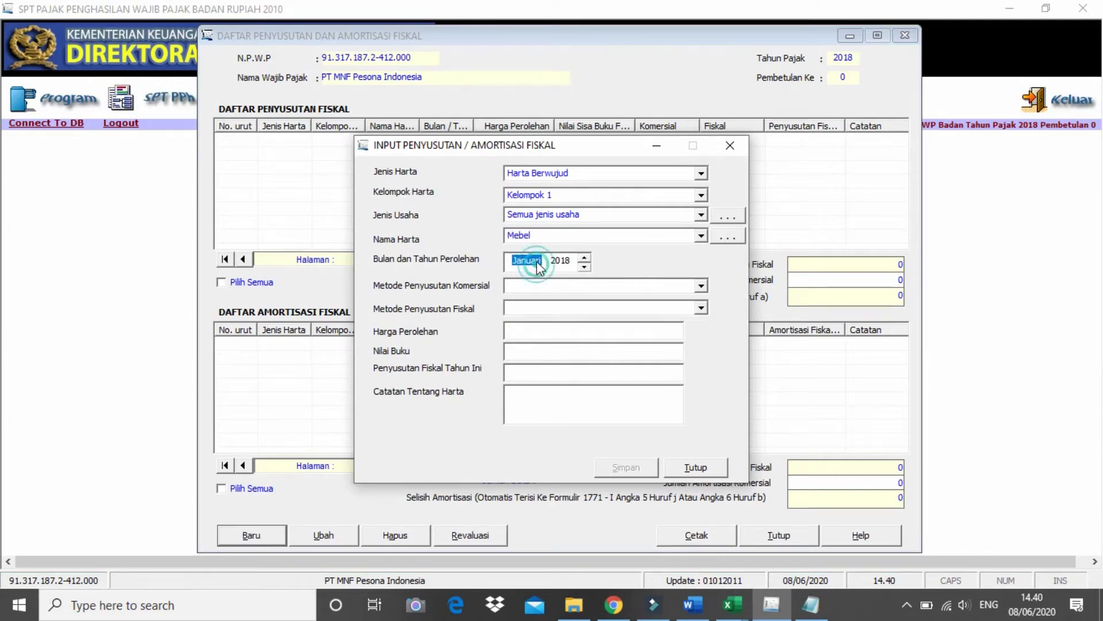
pyautogui.click(584, 257)
pyautogui.click(584, 257)
pyautogui.click(561, 261)
pyautogui.click(584, 267)
pyautogui.click(584, 266)
pyautogui.click(585, 266)
pyautogui.click(584, 267)
# Set both Metode Penyusutan Komersial and Metode Penyusutan Fiskal to Garis Lurus.
pyautogui.click(625, 288)
pyautogui.click(701, 286)
pyautogui.click(694, 312)
pyautogui.click(701, 308)
pyautogui.click(693, 330)
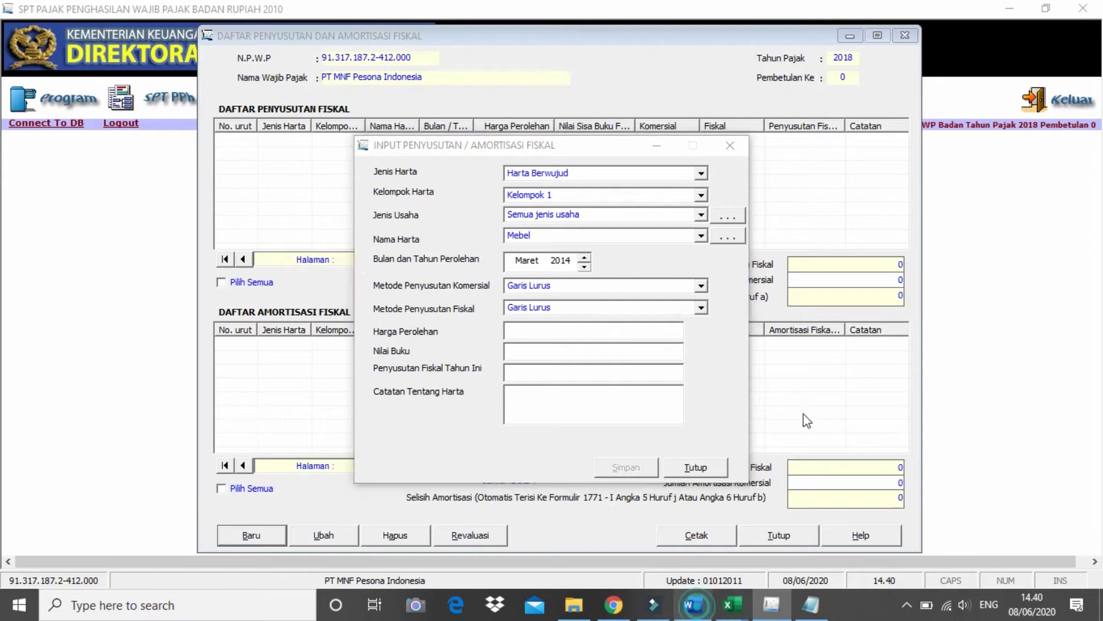
# Check the Metode Penyusutan entry in the Word document's taxpayer identity section, and minimize the document.
pyautogui.hotkey('alt', 'Tab')
pyautogui.moveTo(775, 325); pyautogui.dragTo(757, 150)
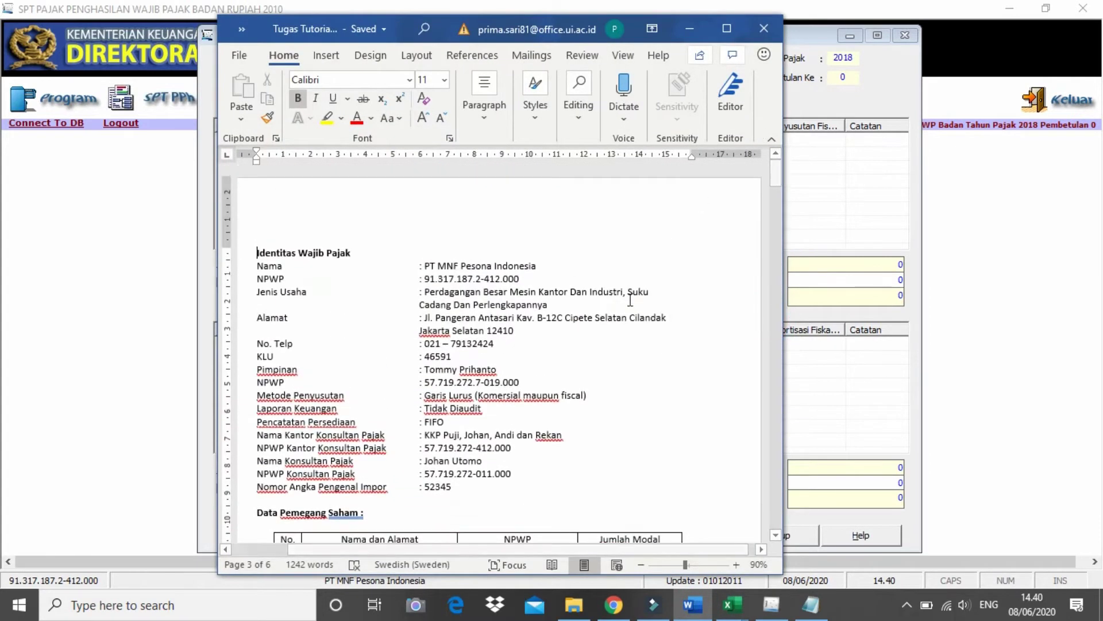
pyautogui.moveTo(601, 395); pyautogui.dragTo(425, 396)
pyautogui.click(689, 29)
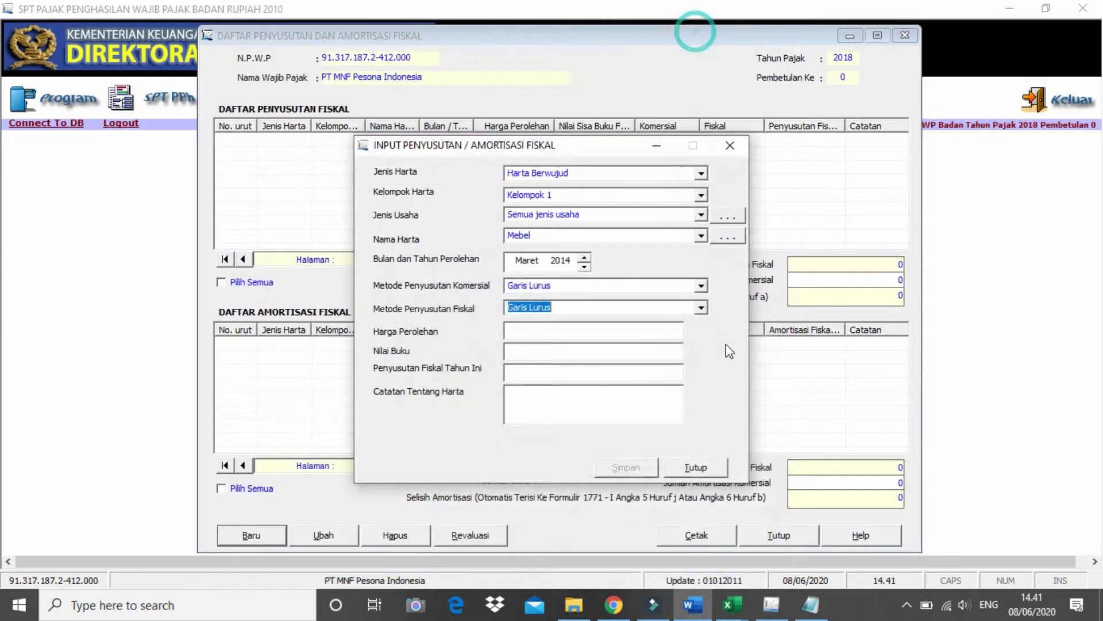
# Copy the "Furniture di" asset's Harga Perolehan of 11.760.960 from Excel into Harga Perolehan in the eSPT form.
pyautogui.click(639, 330)
pyautogui.hotkey('alt', 'Tab')
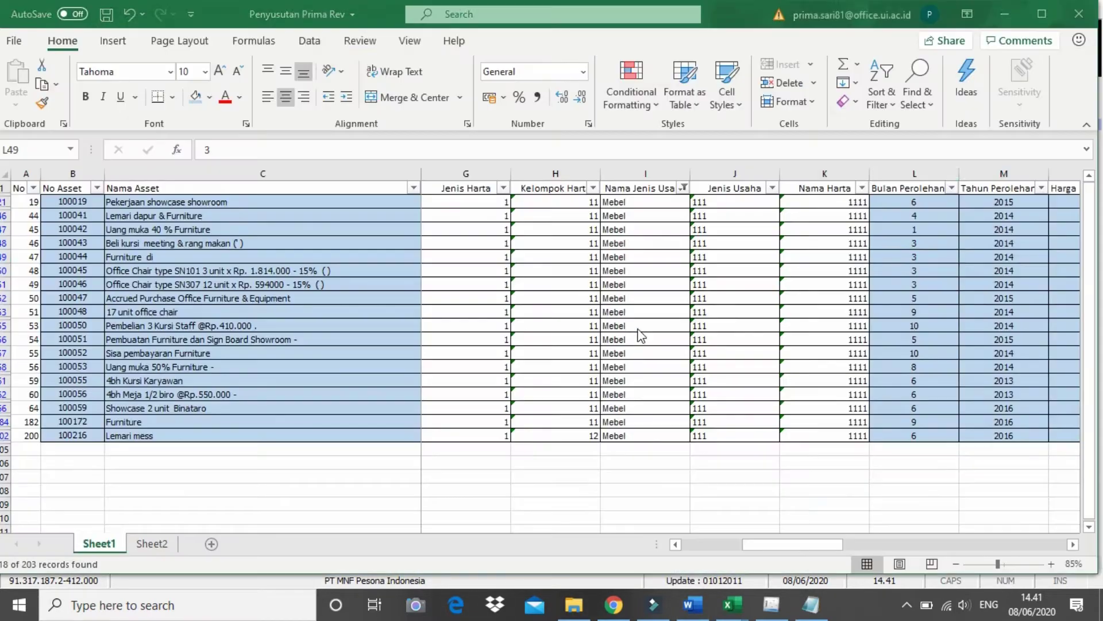
pyautogui.press('Right')
pyautogui.press('Right')
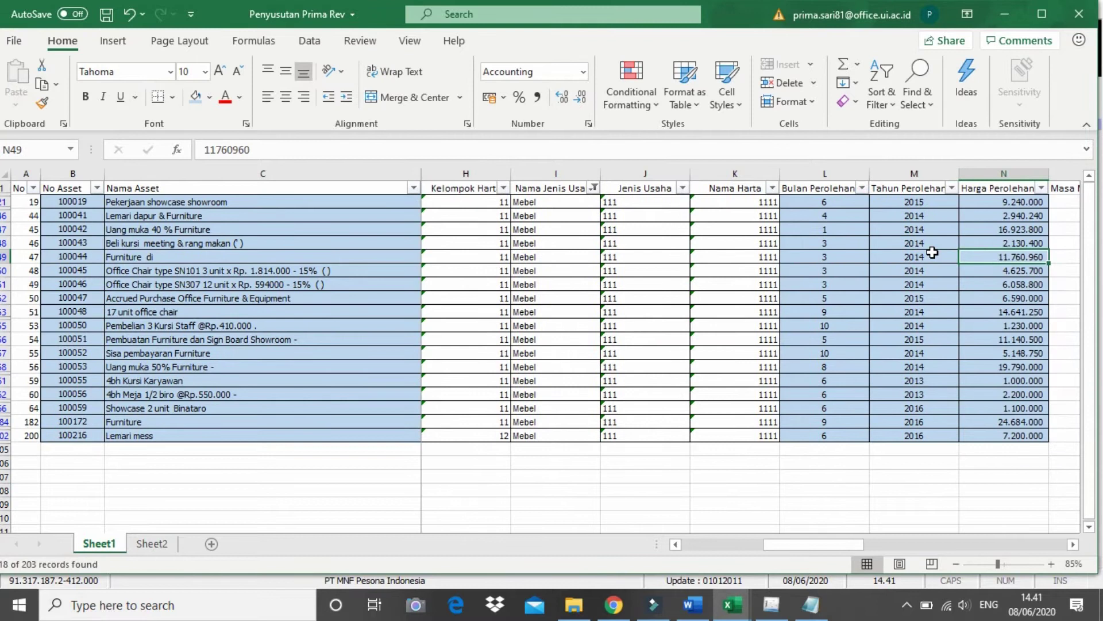
pyautogui.hotkey('ctrl', 'c')
pyautogui.hotkey('alt', 'Tab')
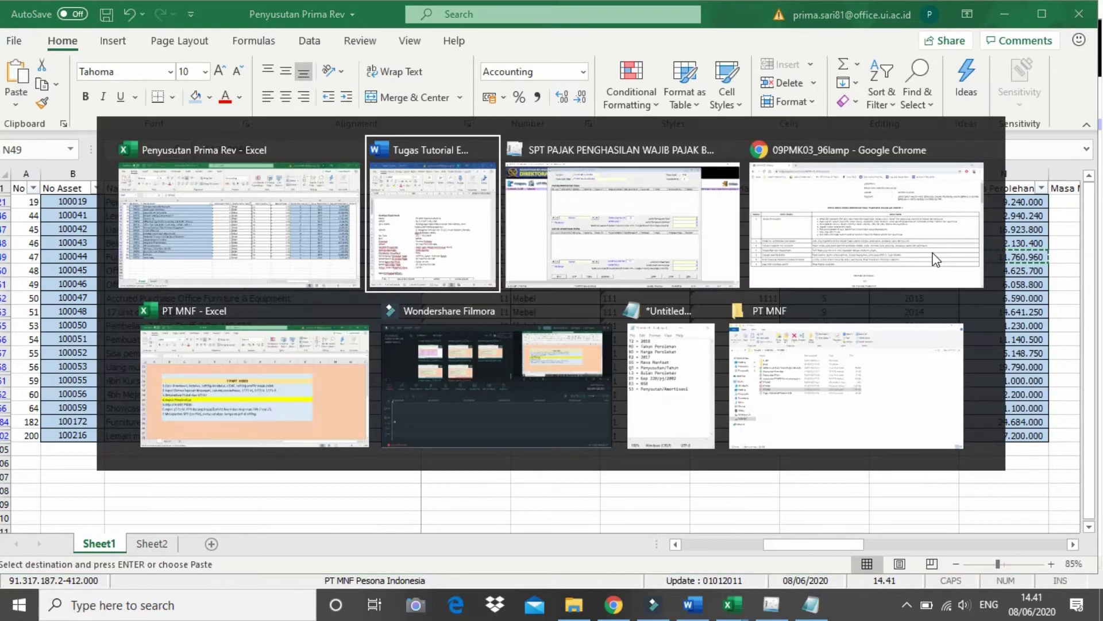
pyautogui.hotkey('alt', 'Tab')
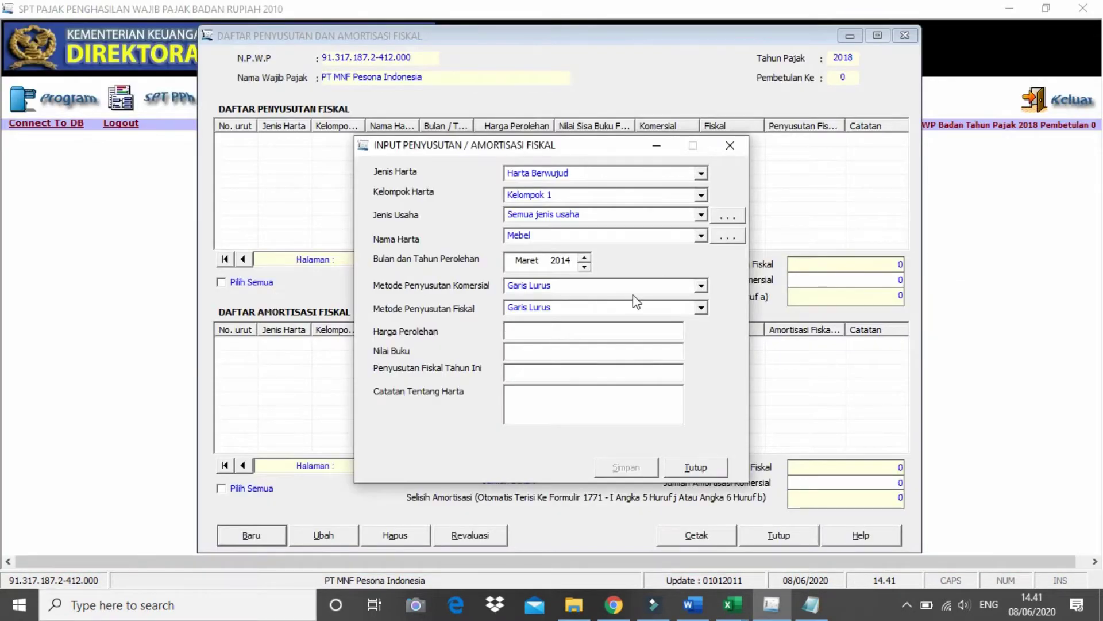
pyautogui.rightClick(563, 330)
pyautogui.click(603, 397)
pyautogui.click(558, 357)
# Back in Excel, examine the "Furniture di" asset's annual depreciation, remaining book value and depreciation columns.
pyautogui.hotkey('alt', 'Tab')
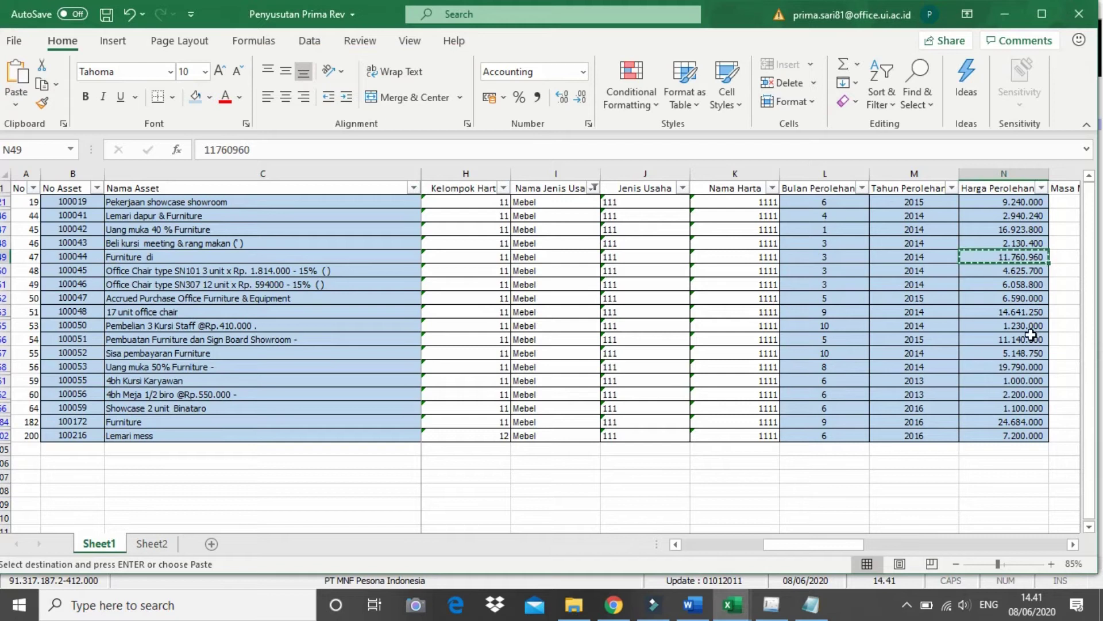
pyautogui.doubleClick(1027, 256)
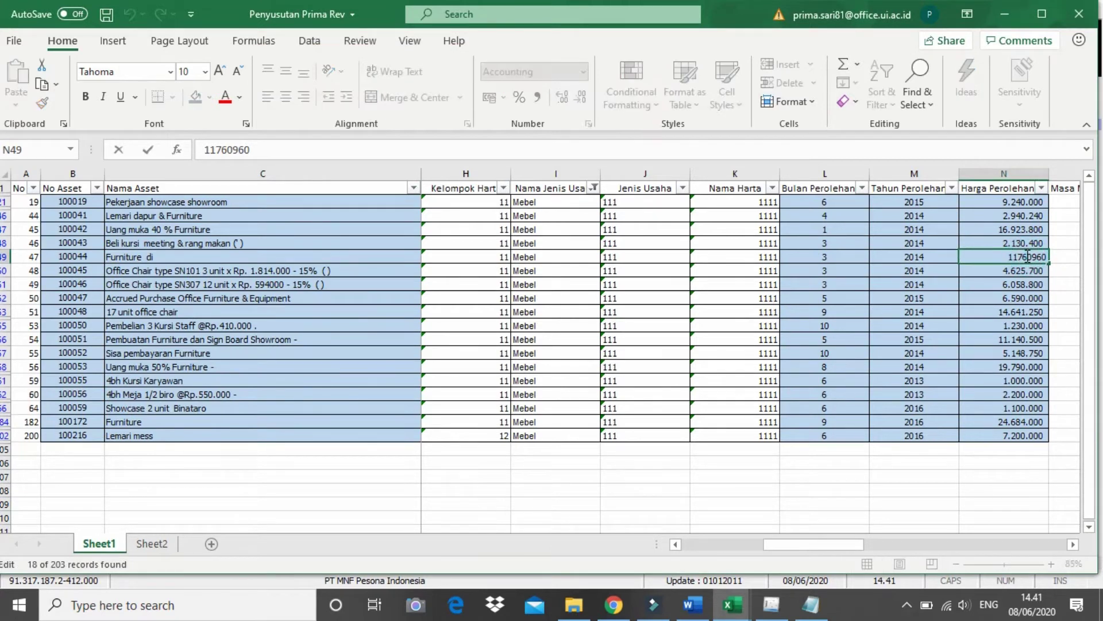
pyautogui.press('Tab')
pyautogui.press('Tab')
pyautogui.press('Tab')
pyautogui.press('Tab')
pyautogui.press('Tab')
pyautogui.press('Tab')
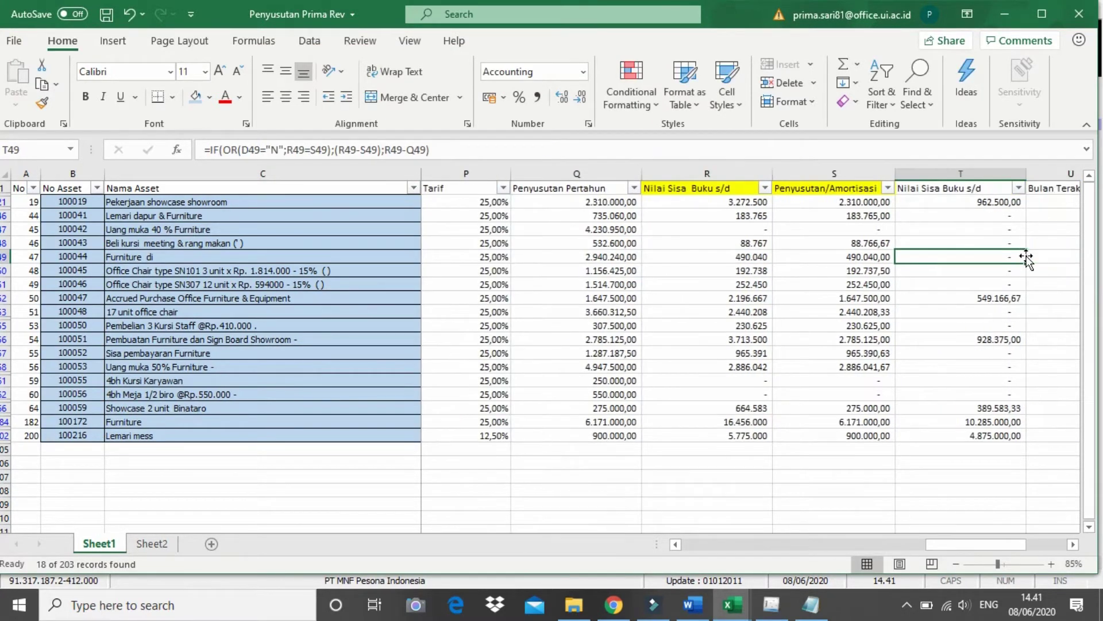
pyautogui.press('Tab')
pyautogui.press('Tab')
pyautogui.press('Left')
pyautogui.press('Left')
pyautogui.press('Left')
pyautogui.press('Left')
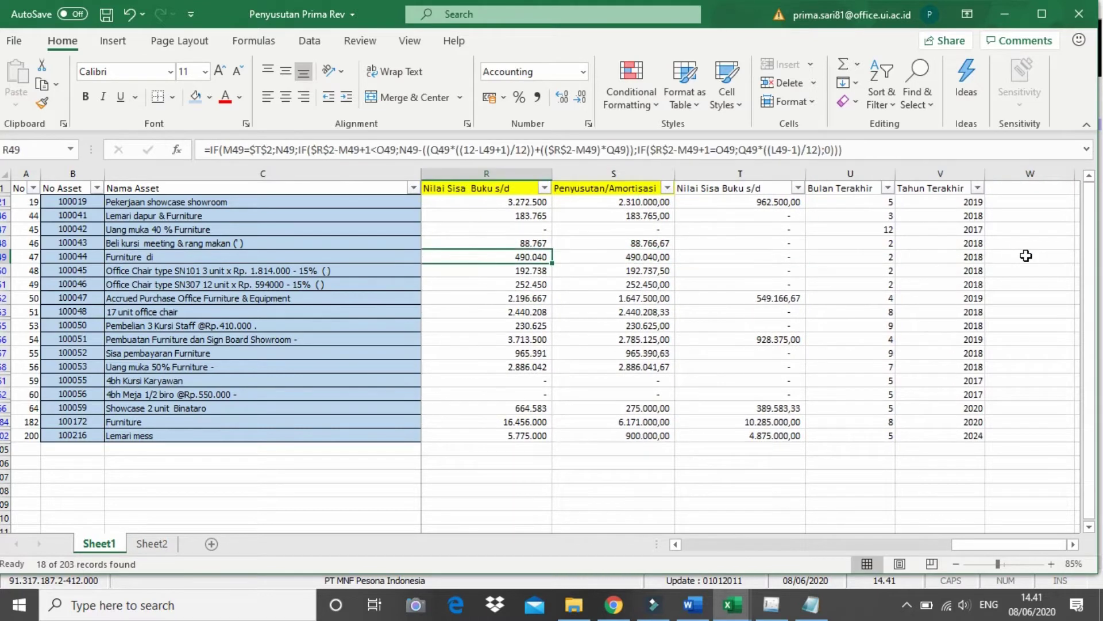
pyautogui.press('Left')
# Compare the empty value fields in the eSPT form with the workbook's Nilai Sisa Buku and Penyusutan/Amortisasi columns.
pyautogui.hotkey('alt', 'Tab')
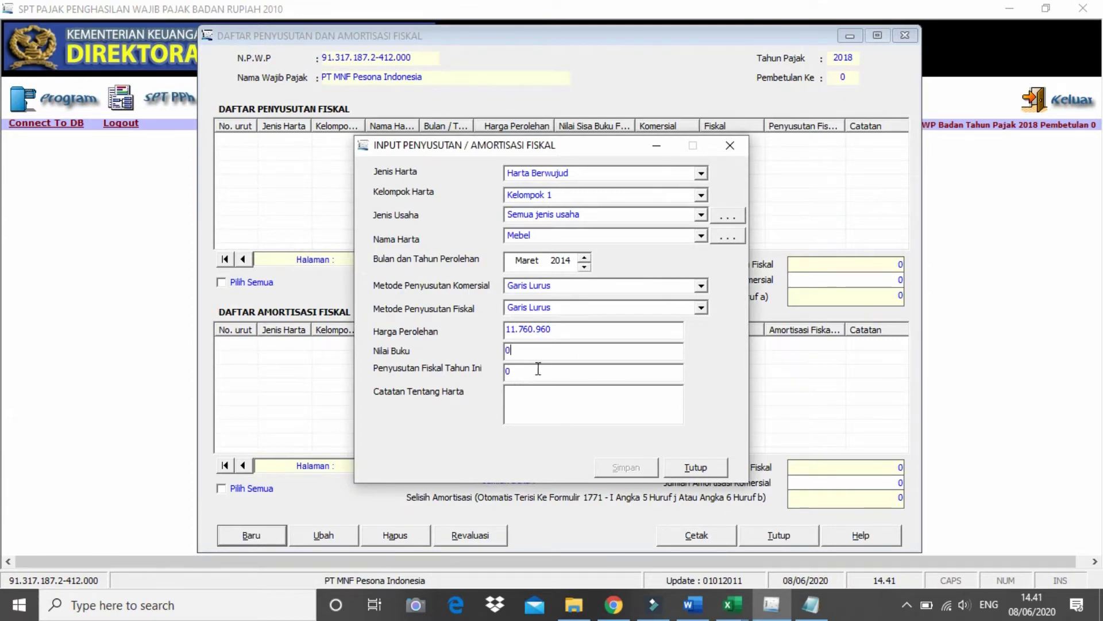
pyautogui.hotkey('alt', 'Tab')
pyautogui.hotkey('alt', 'Tab')
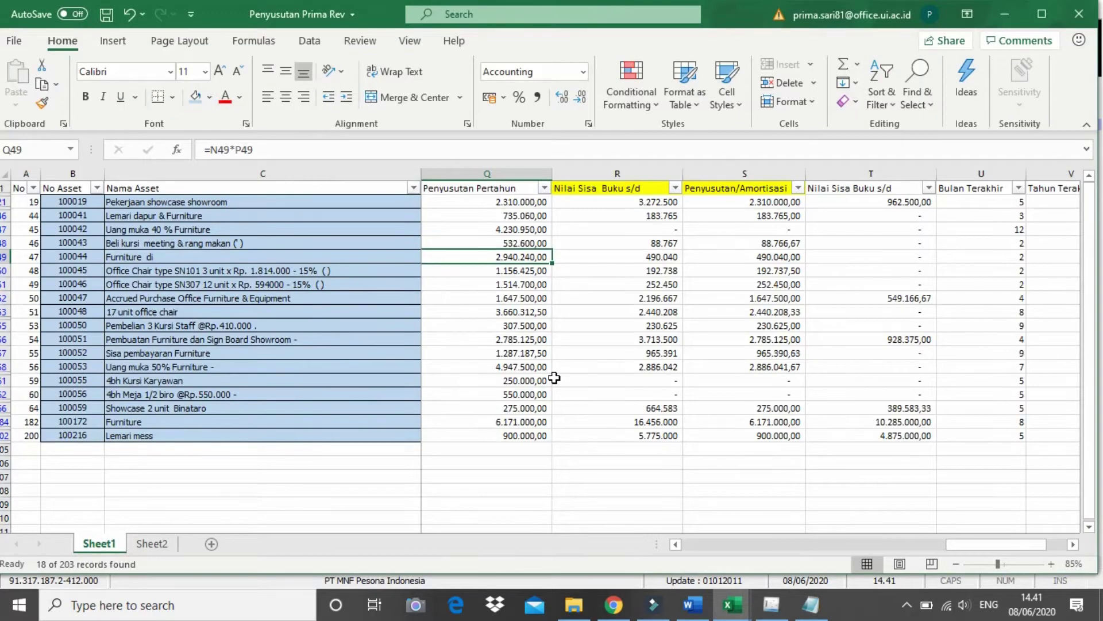
pyautogui.press('Right')
pyautogui.press('Right')
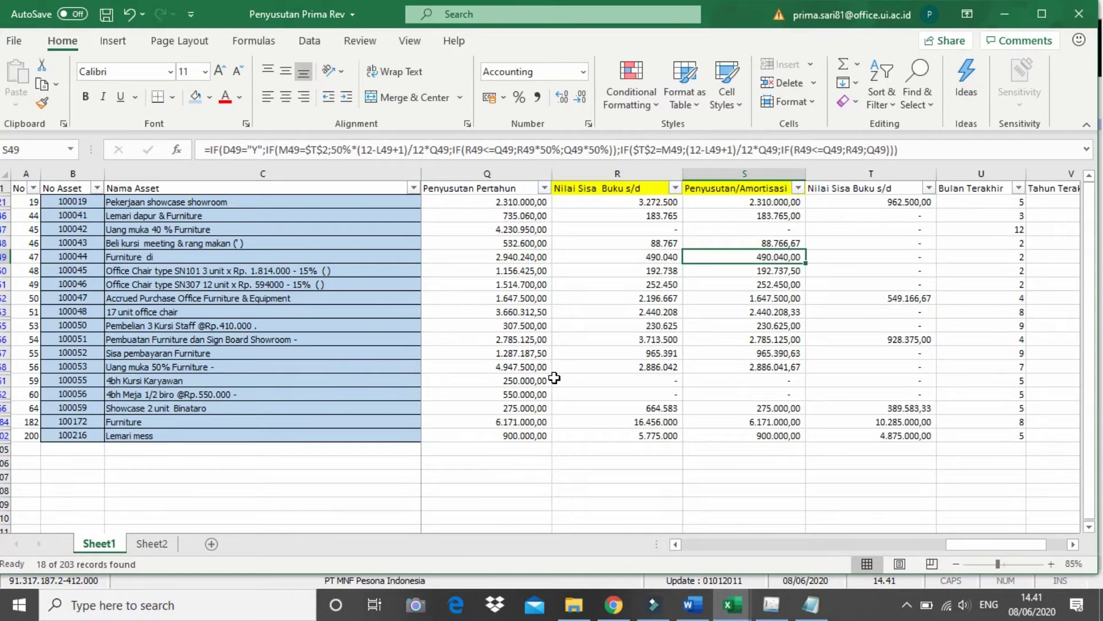
pyautogui.hotkey('alt', 'Tab')
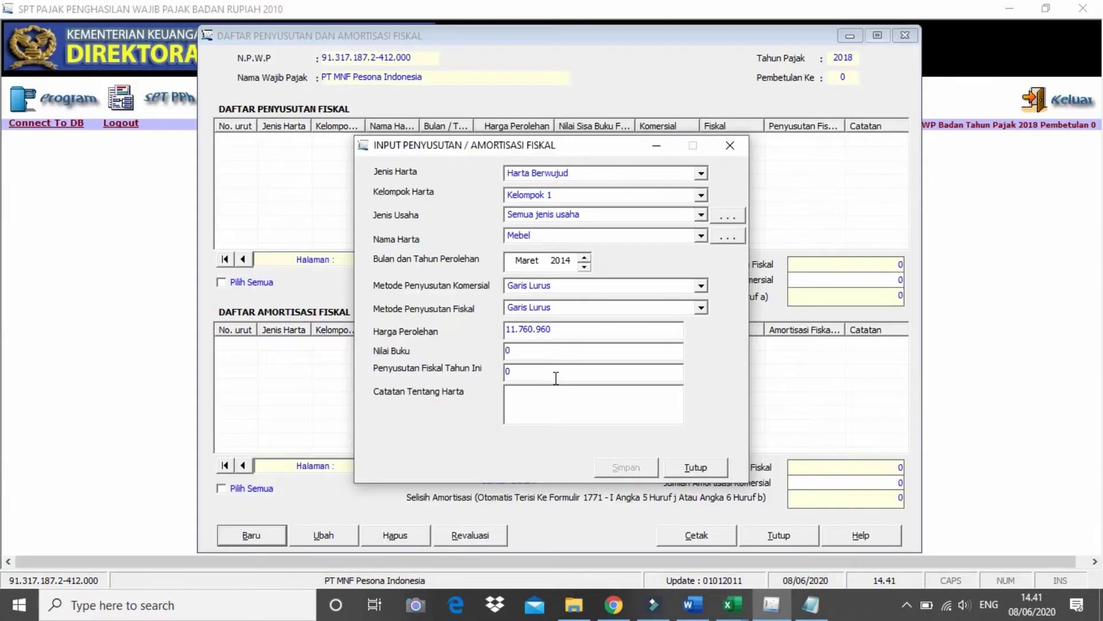
# Return to Excel and review the "Furniture di" row from Jenis Usaha to Tahun Terakhir, ending on its yellow-headed Nilai Sisa Buku value.
pyautogui.hotkey('alt', 'Tab')
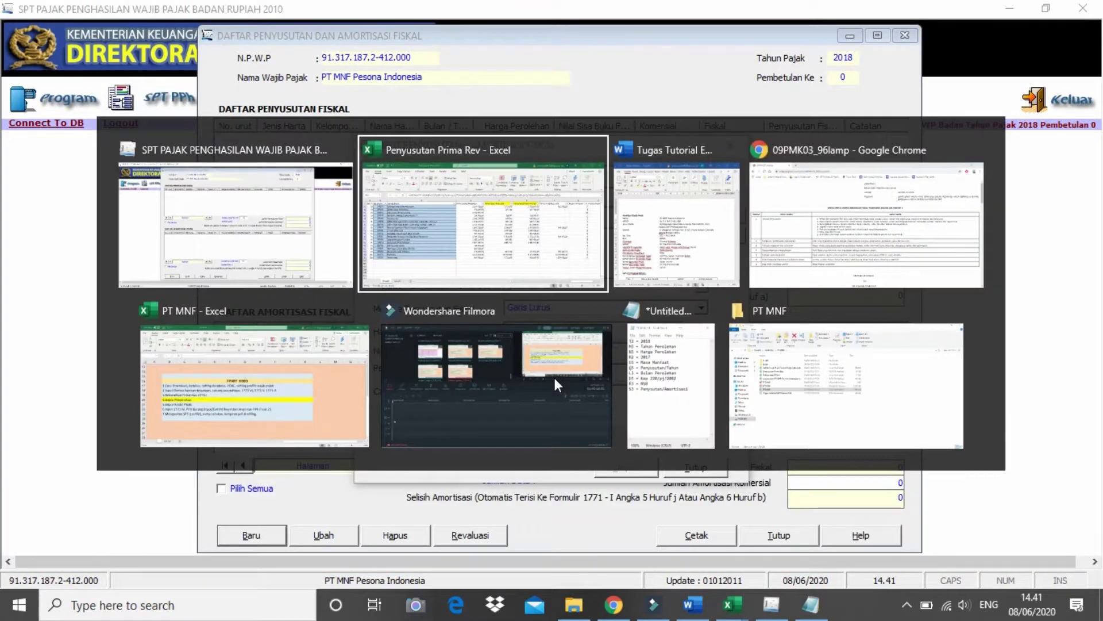
pyautogui.press('Left')
pyautogui.press('Left')
pyautogui.press('Left')
pyautogui.press('Left')
pyautogui.press('Left')
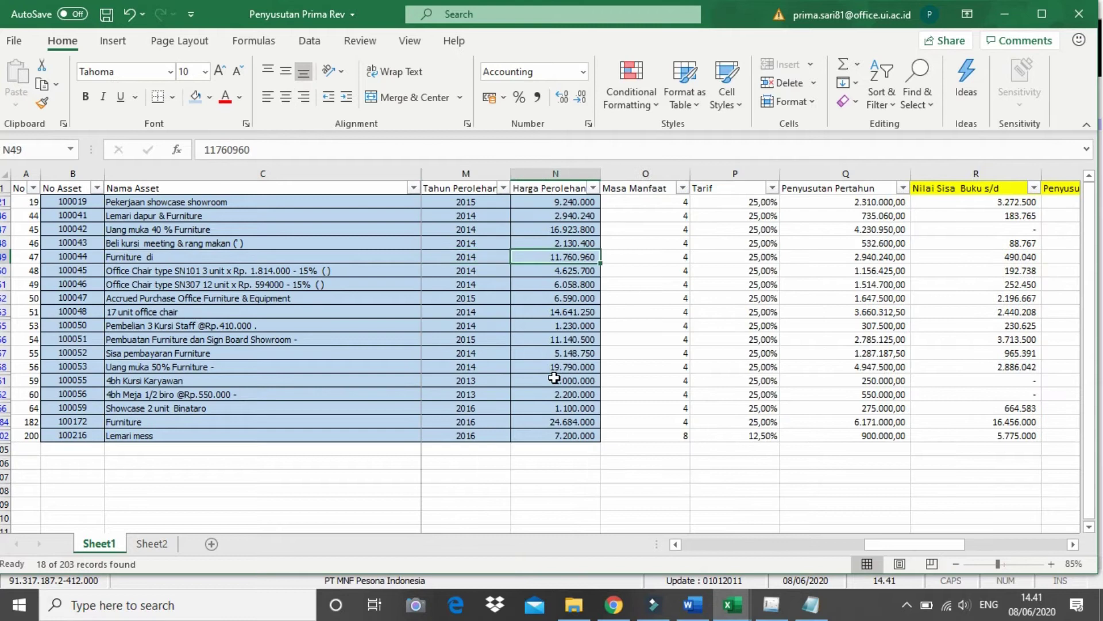
pyautogui.press('Left')
pyautogui.press('Left')
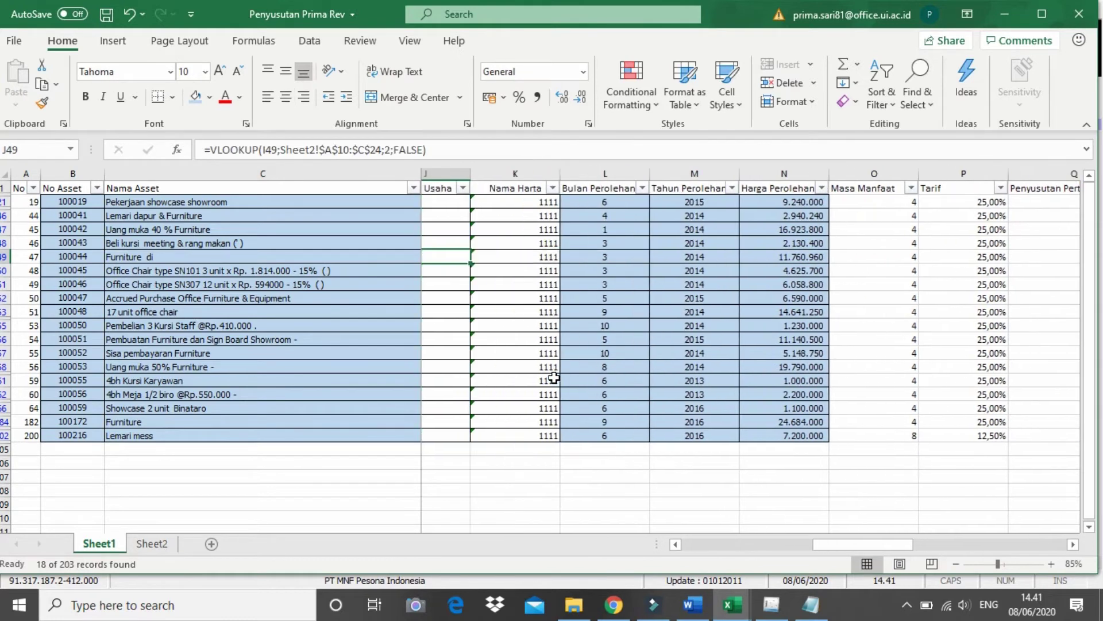
pyautogui.press('Right')
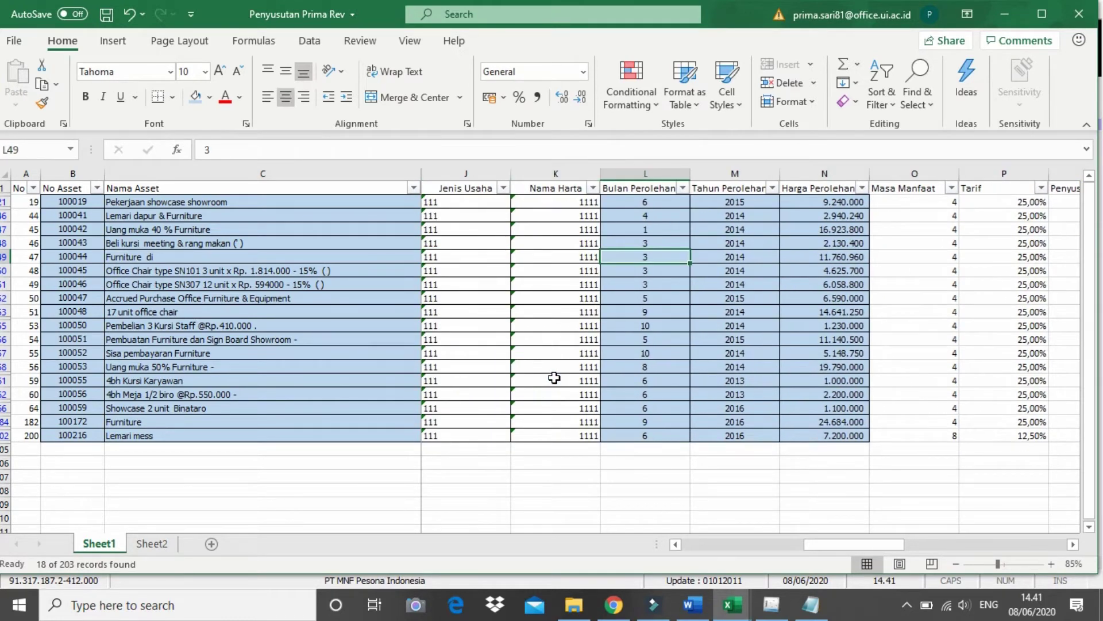
pyautogui.press('Right')
pyautogui.press('Right')
pyautogui.press('Right')
pyautogui.press('Right')
pyautogui.press('Right')
pyautogui.press('Right')
pyautogui.press('Right')
pyautogui.press('Right')
pyautogui.press('Right')
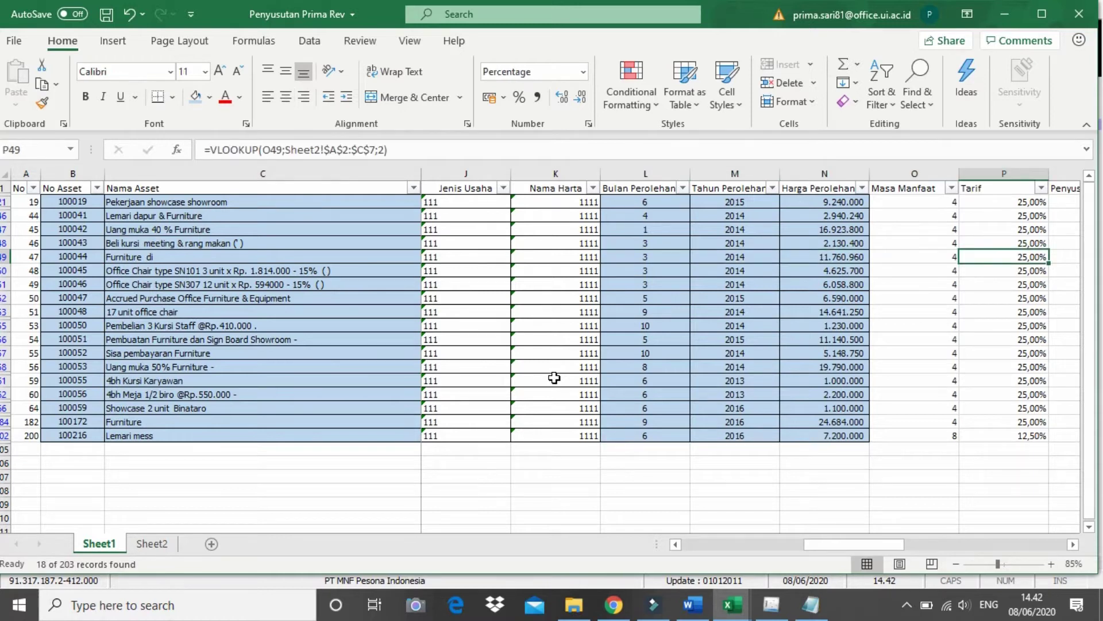
pyautogui.press('Right')
pyautogui.press('Right')
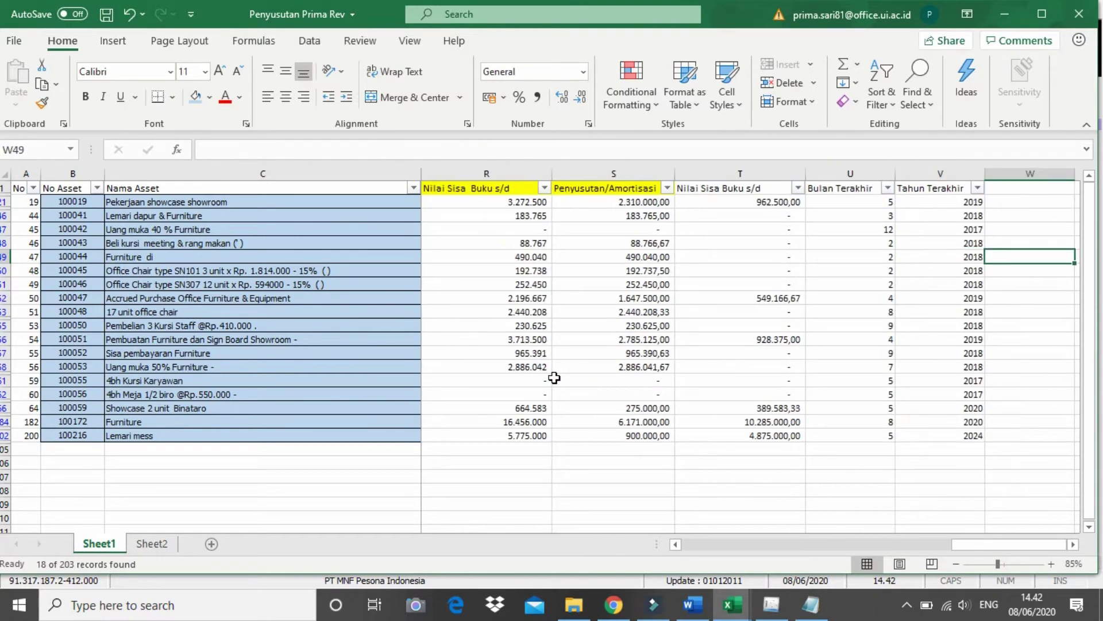
pyautogui.press('Left')
pyautogui.press('Left')
pyautogui.press('Left')
pyautogui.press('Left')
pyautogui.press('Left')
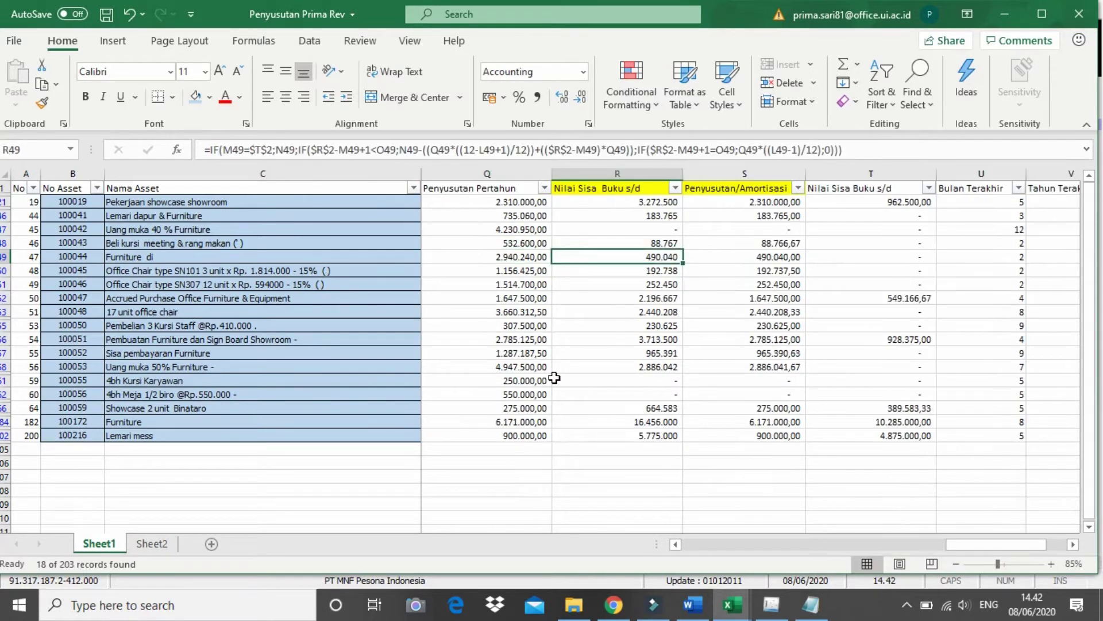
# Enter 490.040 from the "Furniture di" row in Excel as Nilai Buku and Penyusutan Fiskal Tahun Ini in the eSPT form.
pyautogui.hotkey('alt', 'Tab')
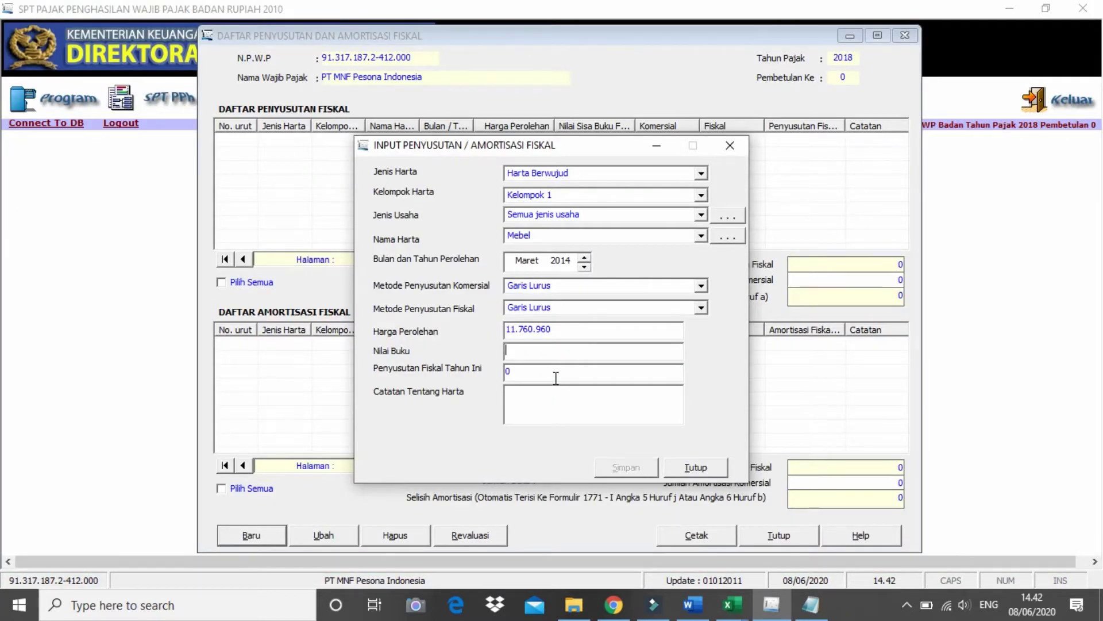
pyautogui.hotkey('alt', 'Tab')
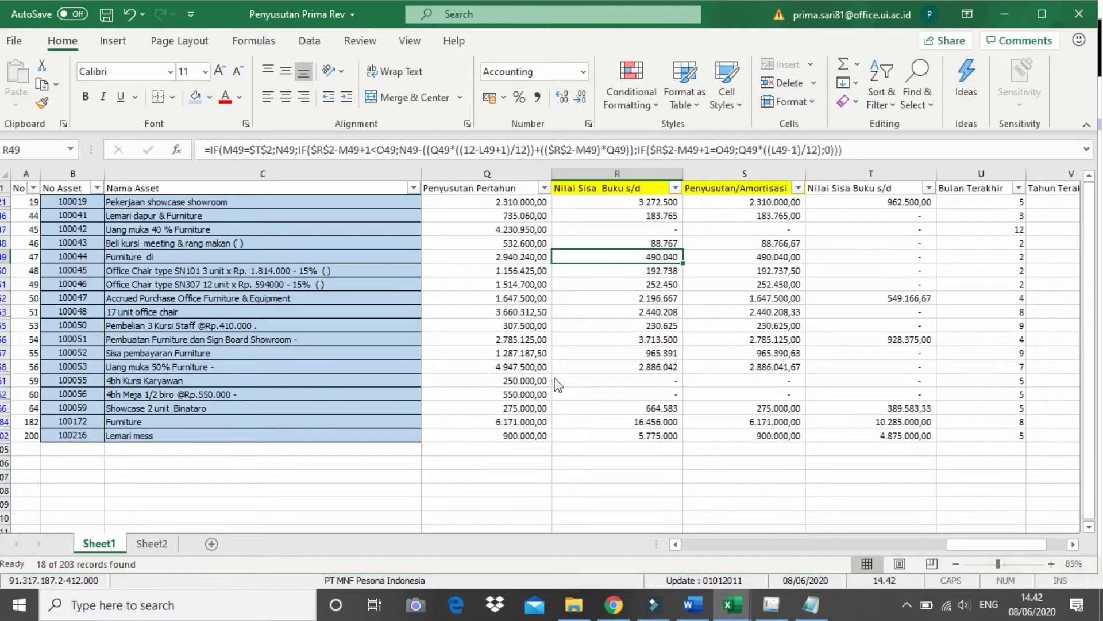
pyautogui.hotkey('alt', 'Tab')
pyautogui.write('490')
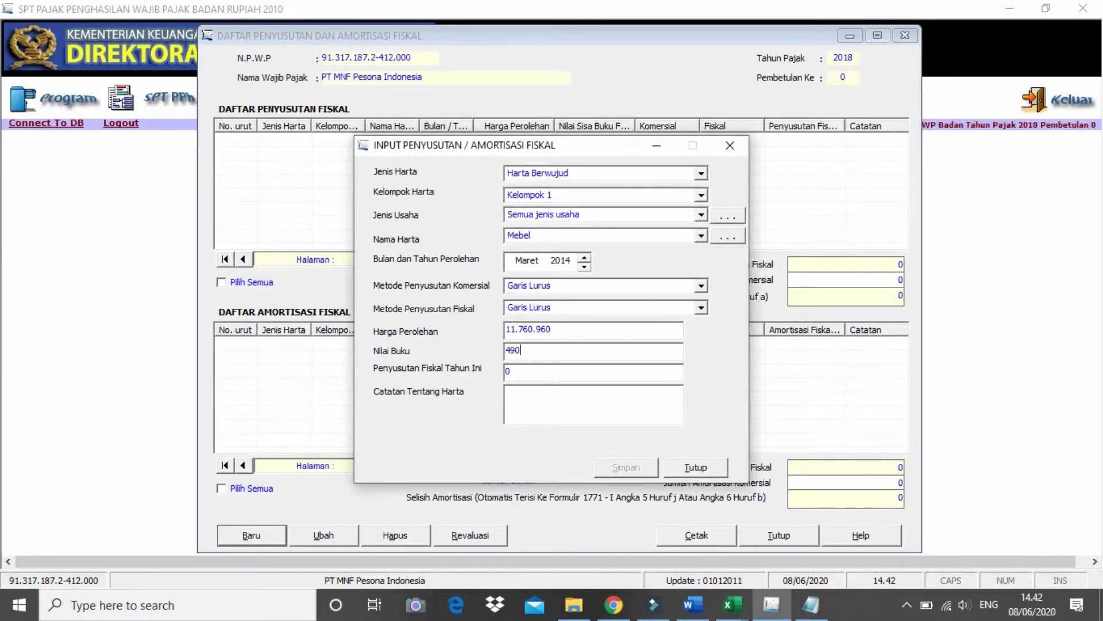
pyautogui.hotkey('alt', 'Tab')
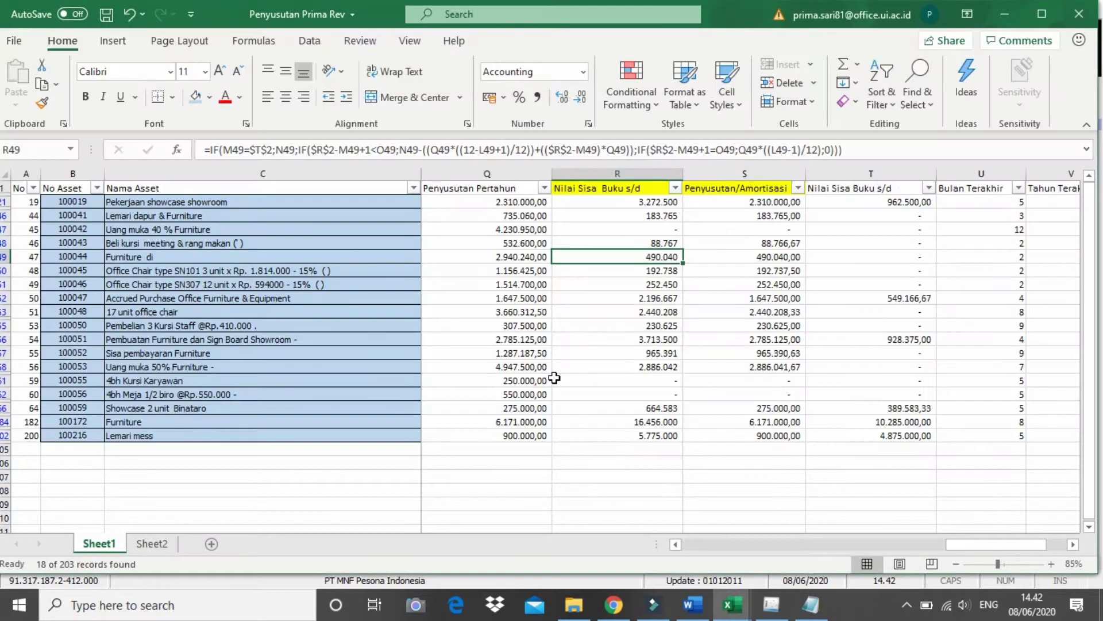
pyautogui.hotkey('alt', 'Tab')
pyautogui.write('0')
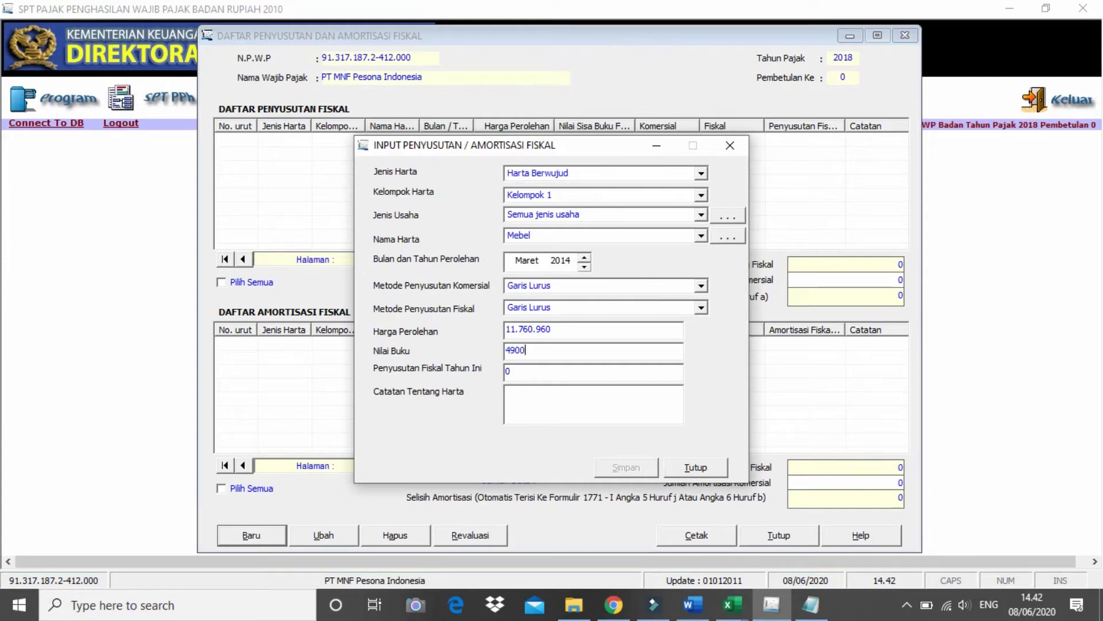
pyautogui.press('BackSpace')
pyautogui.write('040')
pyautogui.click(561, 368)
pyautogui.write('490040')
pyautogui.click(568, 396)
# Recheck the "Furniture di" row in Excel, and enter Furniture as Catatan Tentang Harta in the eSPT form.
pyautogui.hotkey('alt', 'Tab')
pyautogui.hotkey('alt', 'Tab')
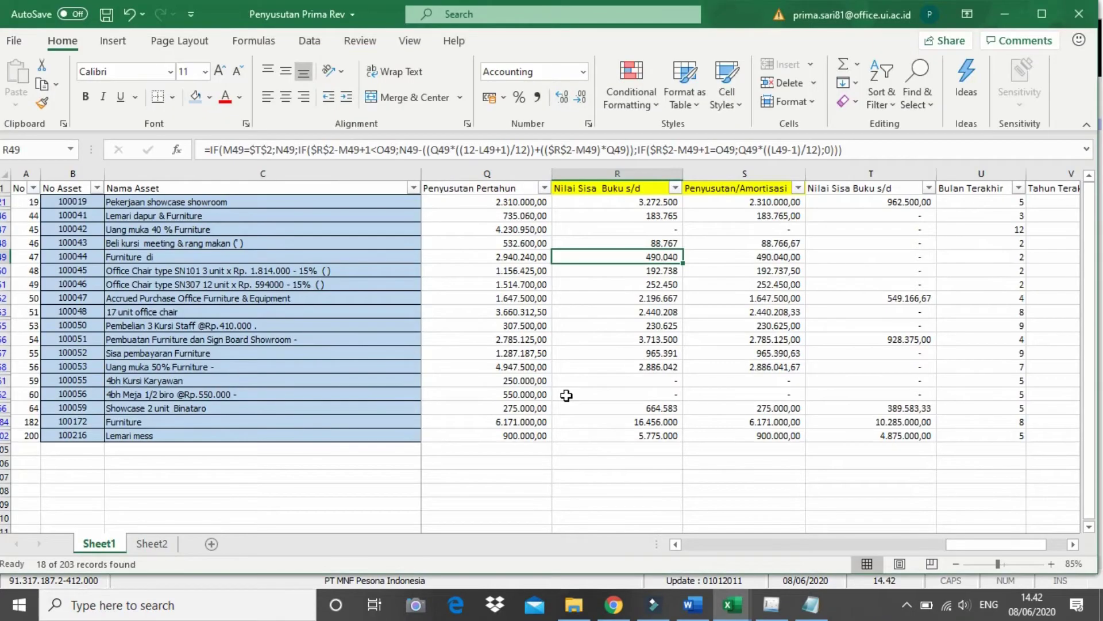
pyautogui.press('Left')
pyautogui.press('Left')
pyautogui.press('Left')
pyautogui.press('Left')
pyautogui.press('Left')
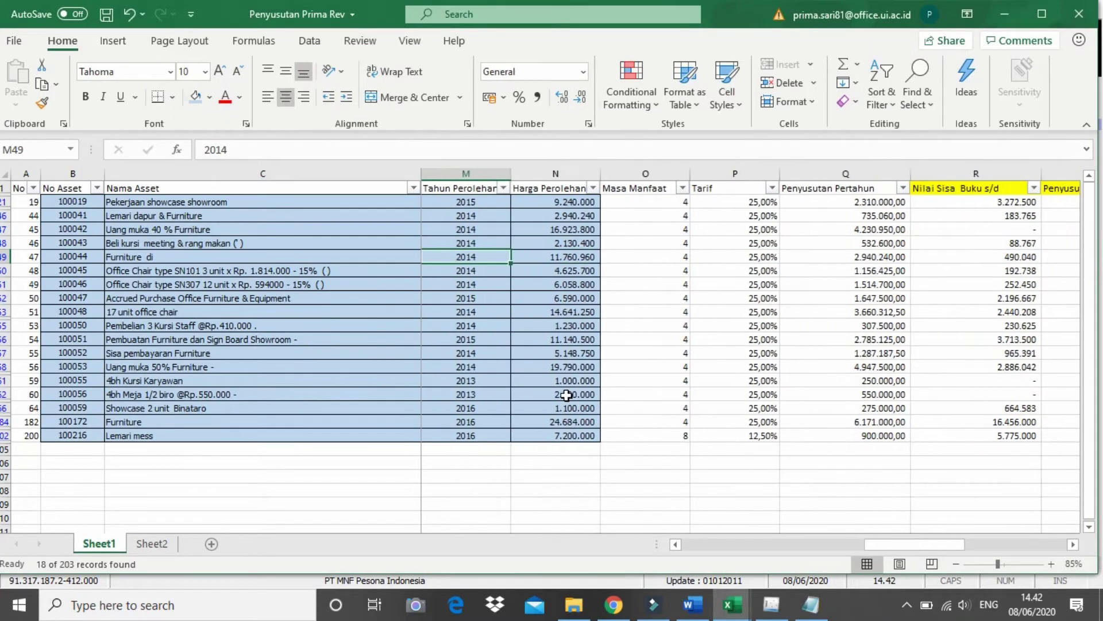
pyautogui.hotkey('alt', 'Tab')
pyautogui.write('Furniture')
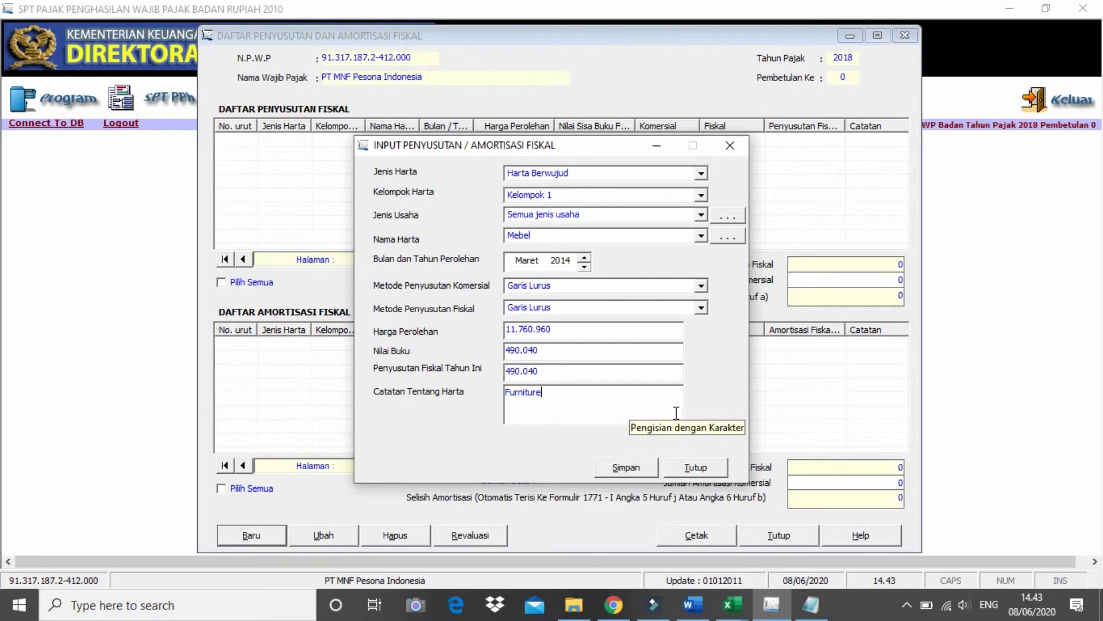
# Close the depreciation entry form without saving, close the fiscal depreciation list, and switch to the Excel asset workbook.
pyautogui.click(730, 145)
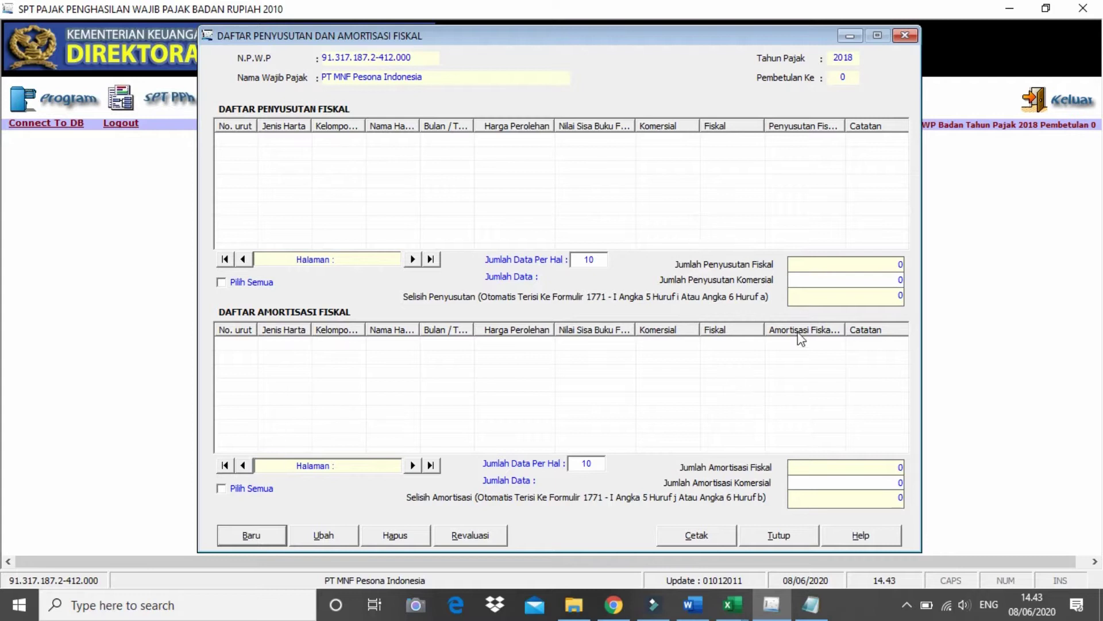
pyautogui.click(905, 35)
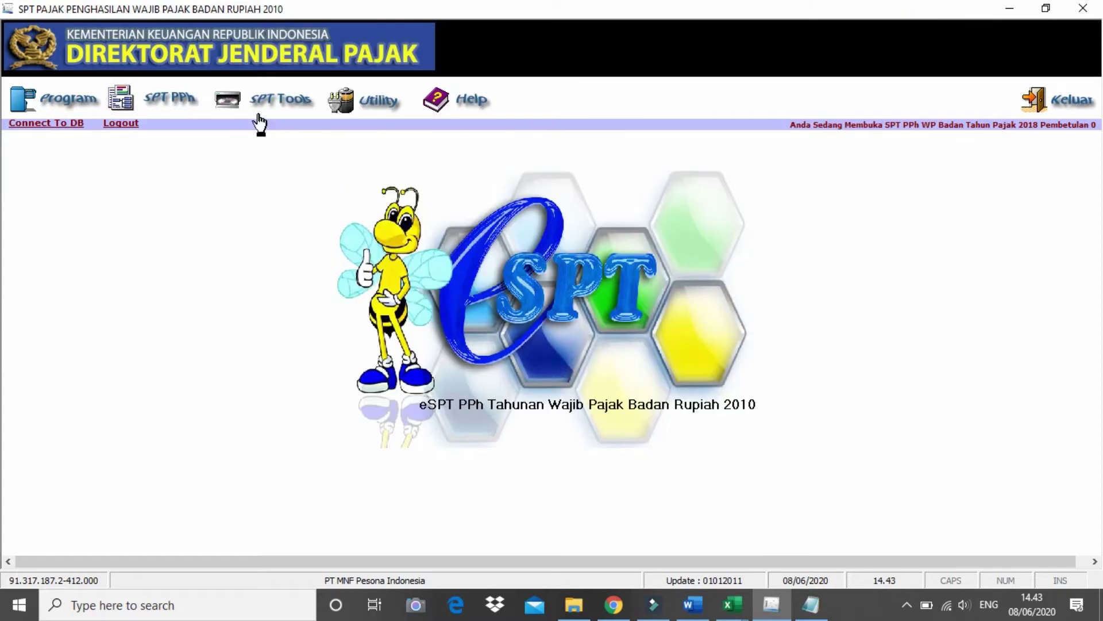
pyautogui.hotkey('alt', 'Tab')
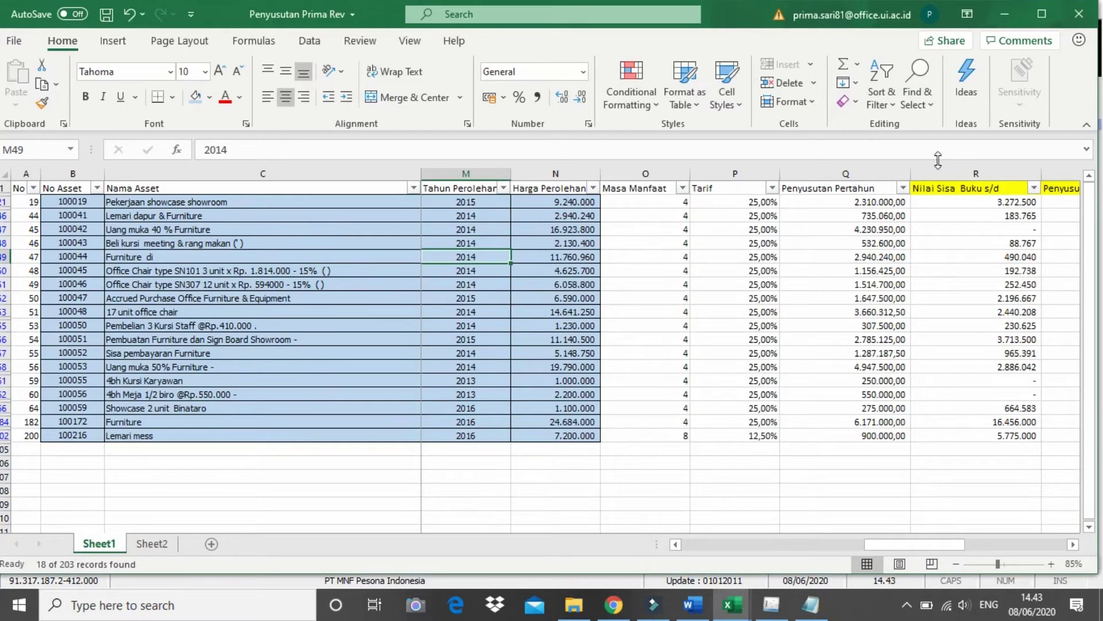
# Select all categories in the Nama Jenis Usaha filter to show the complete asset list.
pyautogui.press('Left')
pyautogui.press('Left')
pyautogui.press('Left')
pyautogui.press('Left')
pyautogui.press('Left')
pyautogui.press('Left')
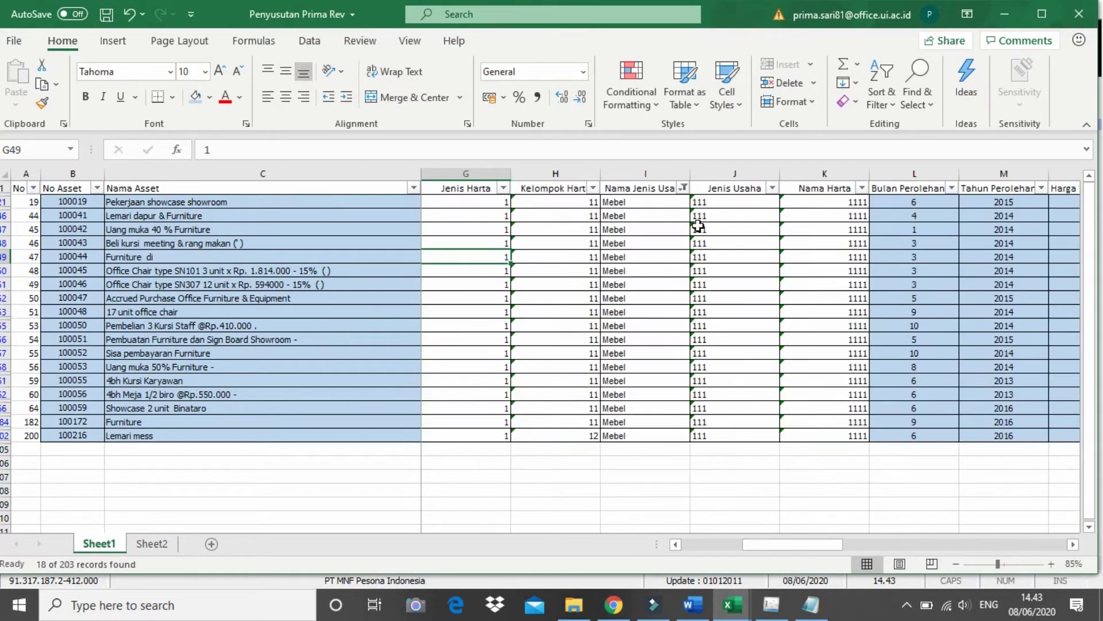
pyautogui.click(683, 188)
pyautogui.click(520, 379)
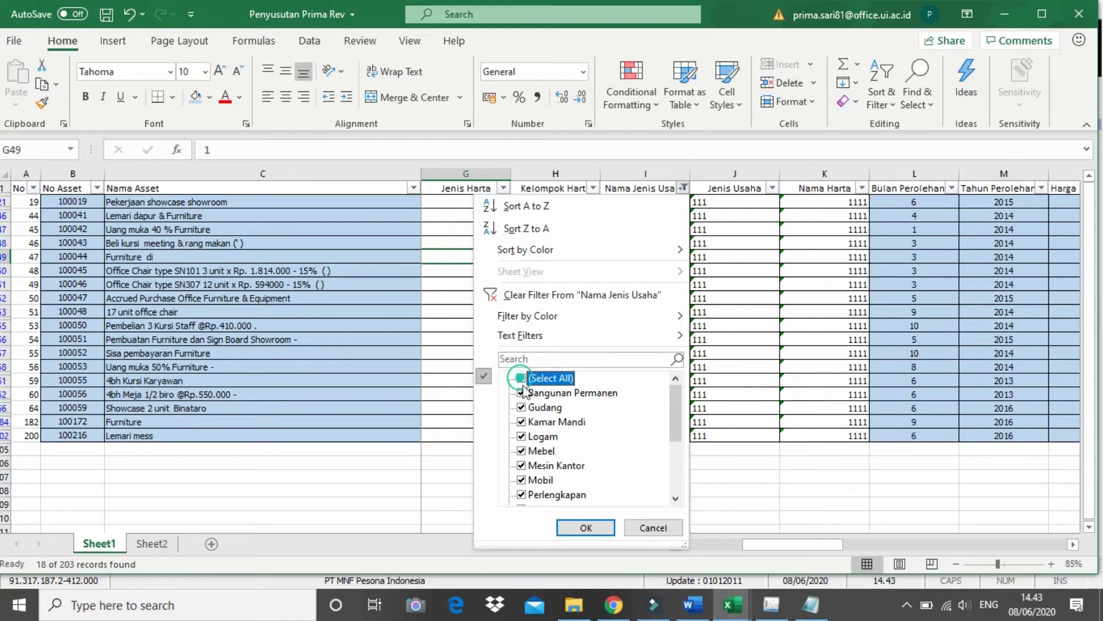
pyautogui.click(584, 526)
# Examine the No Asset and Nama Asset columns for the first Building assets.
pyautogui.click(209, 202)
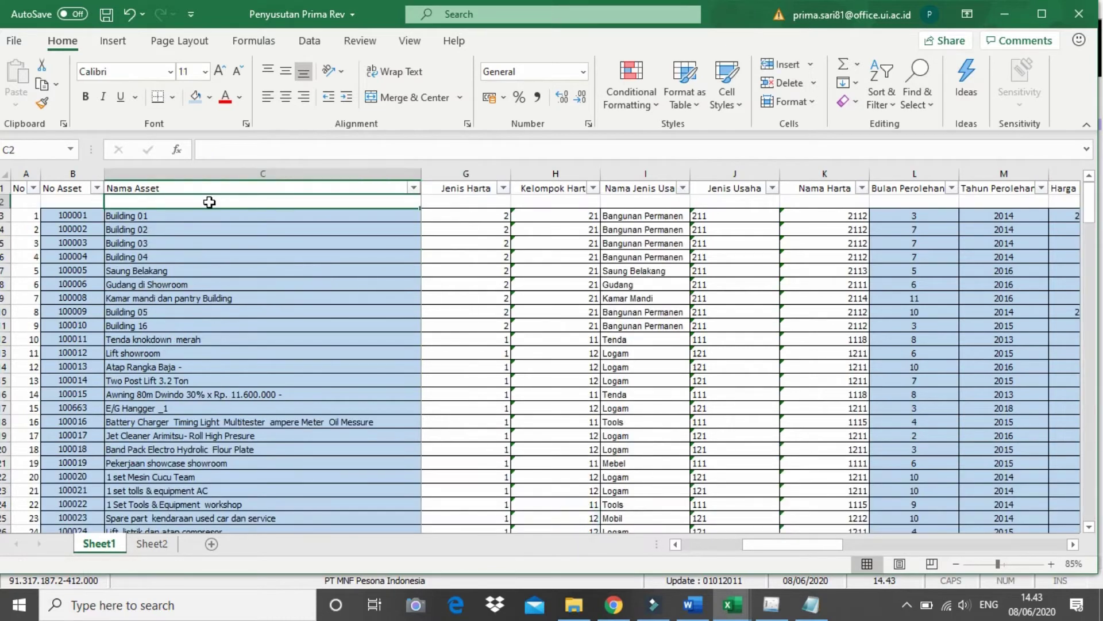
pyautogui.click(79, 202)
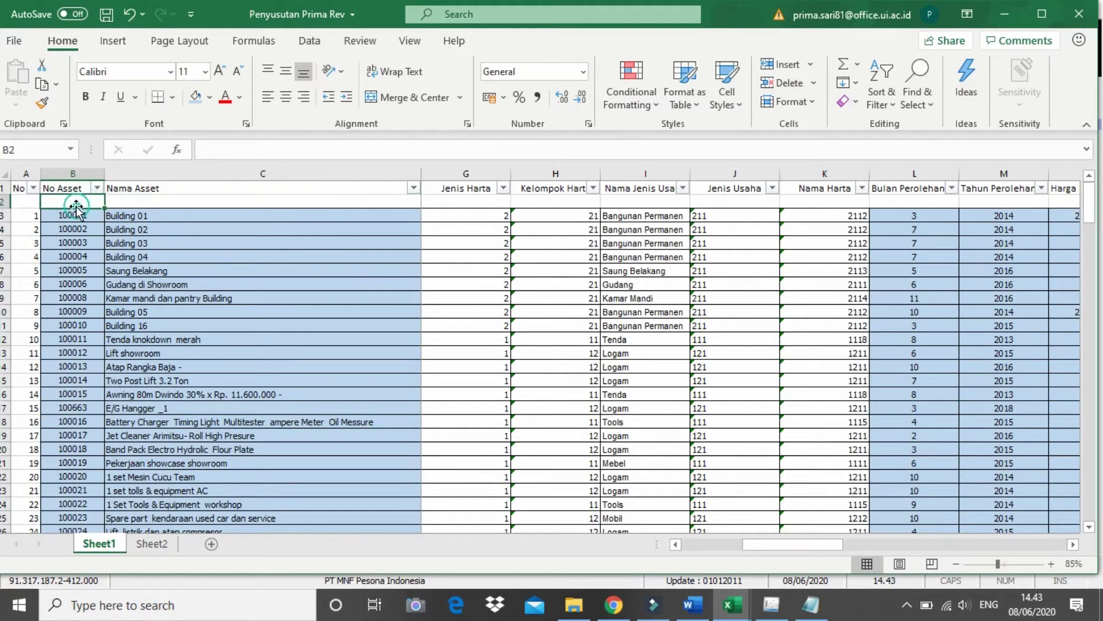
pyautogui.click(37, 202)
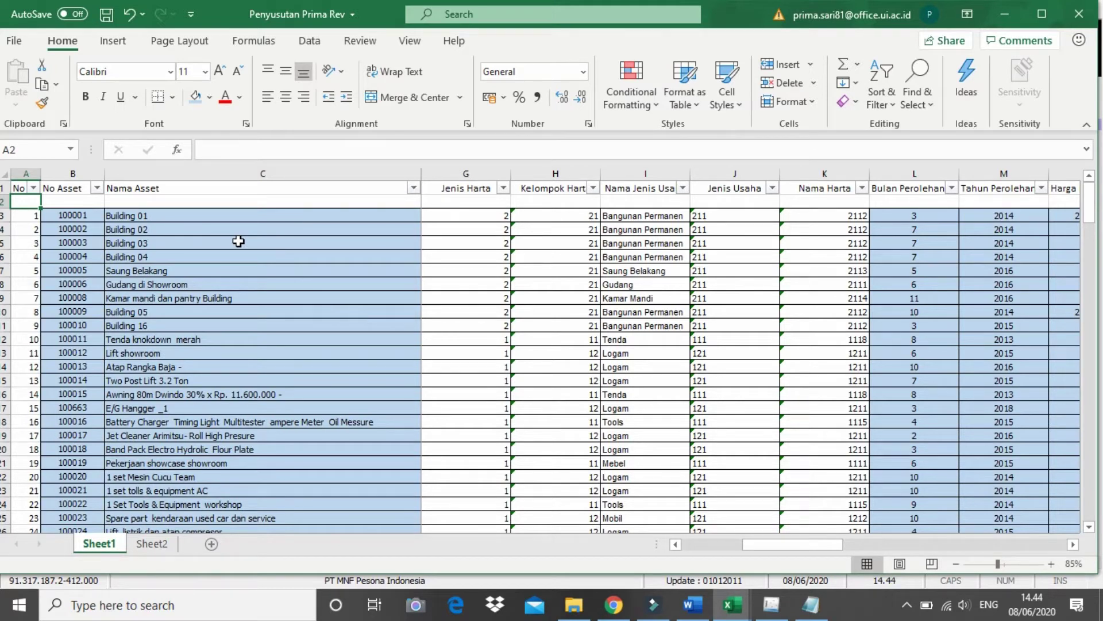
pyautogui.click(154, 243)
pyautogui.click(72, 215)
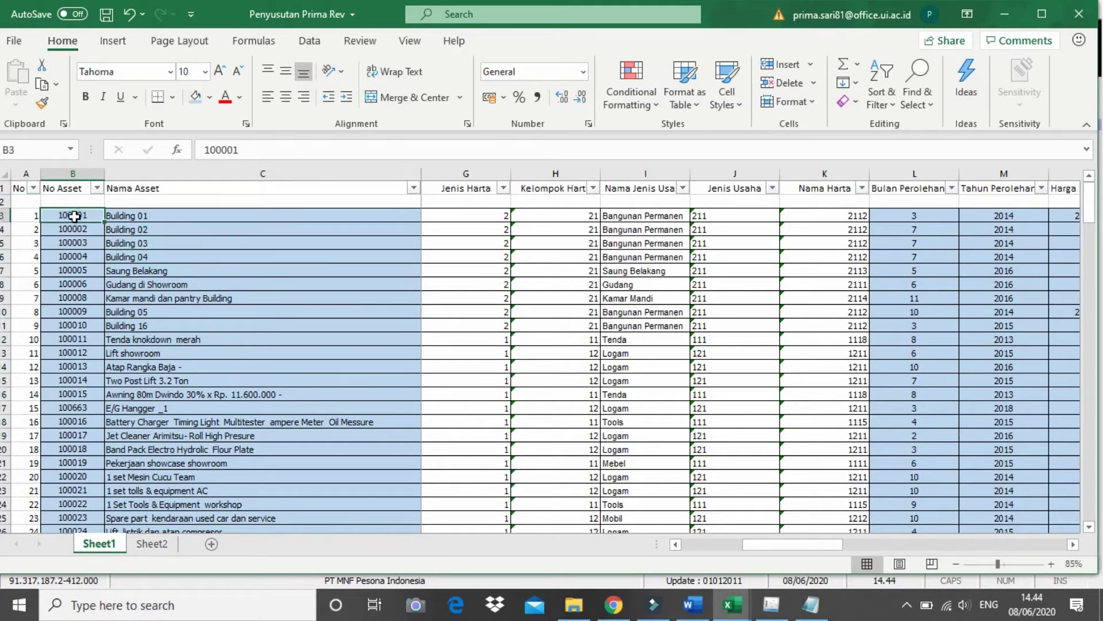
pyautogui.click(153, 224)
pyautogui.click(86, 215)
pyautogui.click(155, 217)
pyautogui.click(148, 215)
pyautogui.click(72, 215)
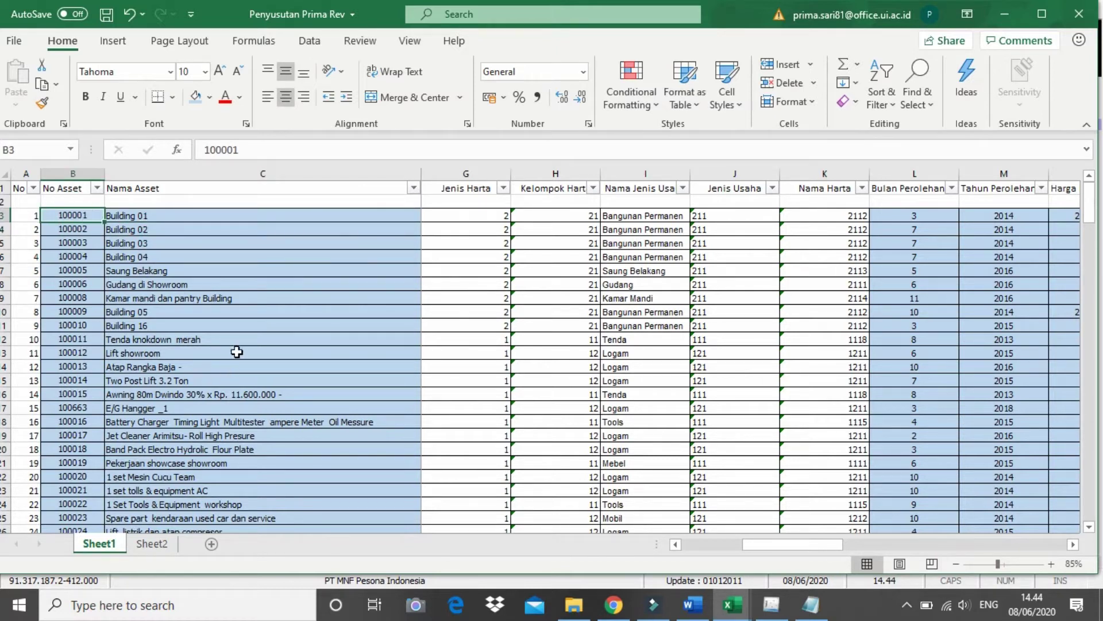
pyautogui.click(72, 239)
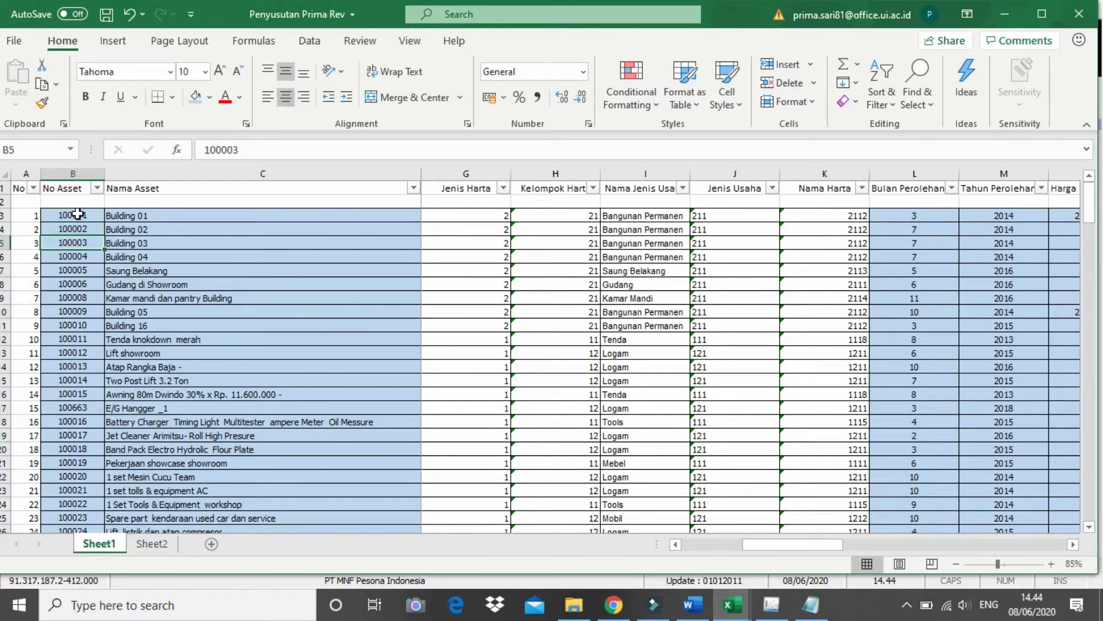
pyautogui.click(145, 232)
# Review Bulan Perolehan, Tahun Perolehan, Harga Perolehan, Masa Manfaat and Tarif for the first three Building assets.
pyautogui.click(921, 238)
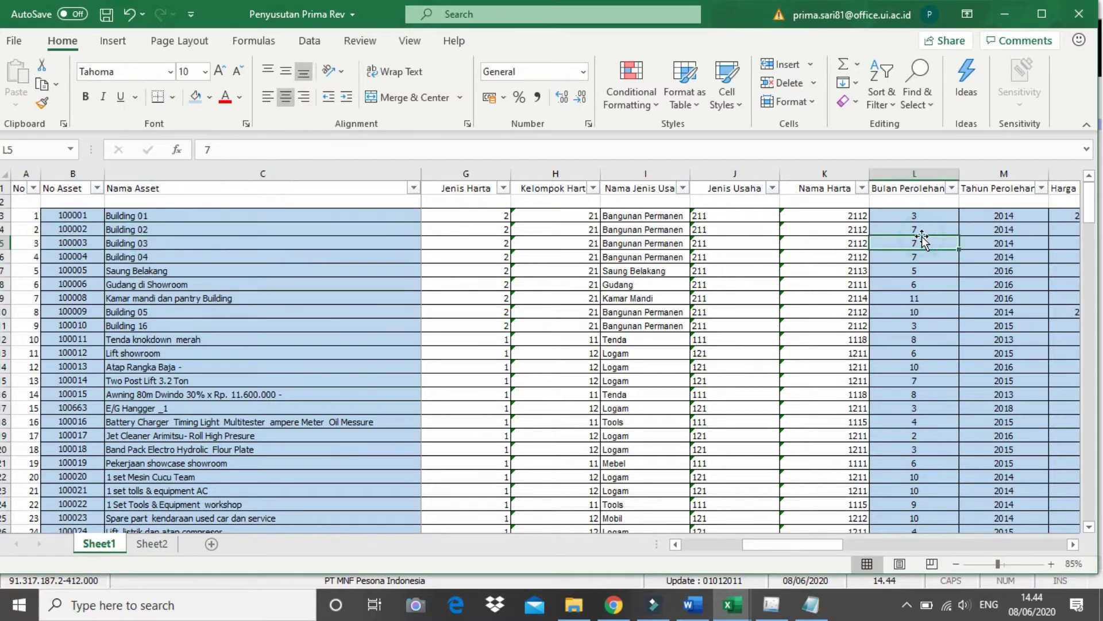
pyautogui.press('Right')
pyautogui.press('Right')
pyautogui.press('Right')
pyautogui.press('Right')
pyautogui.press('Right')
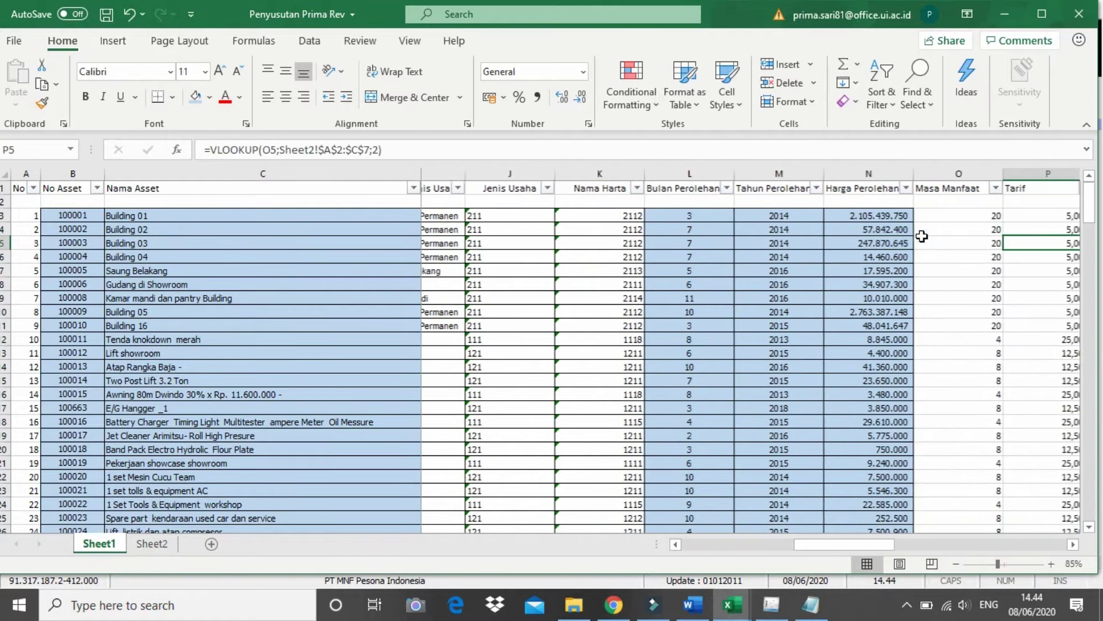
pyautogui.press('Left')
pyautogui.press('Left')
pyautogui.press('Left')
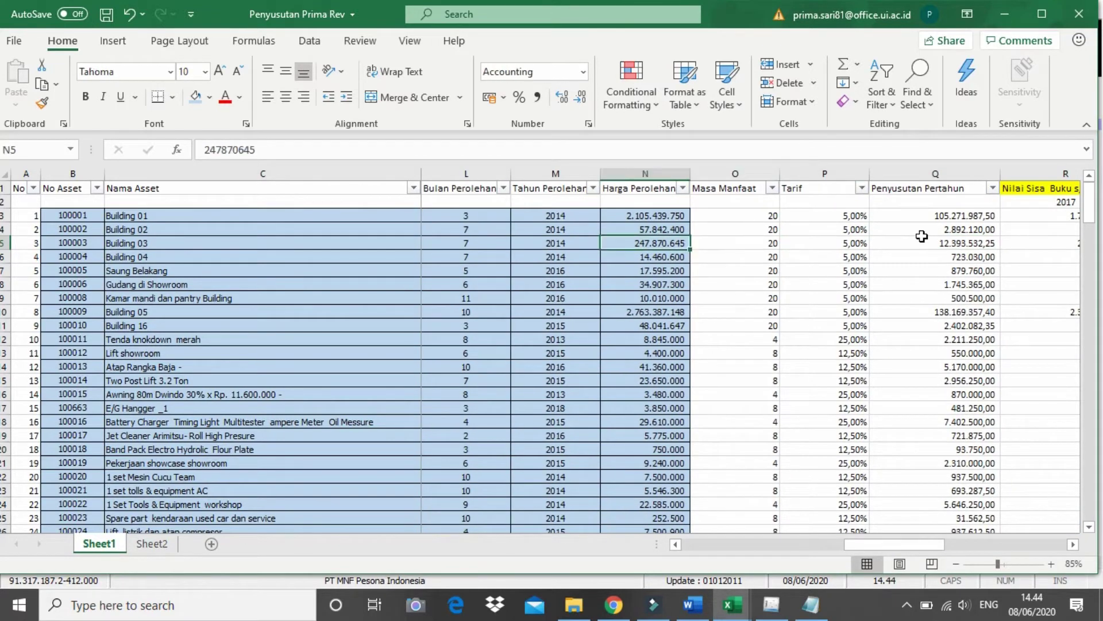
pyautogui.press('Left')
pyautogui.press('Right')
pyautogui.press('Right')
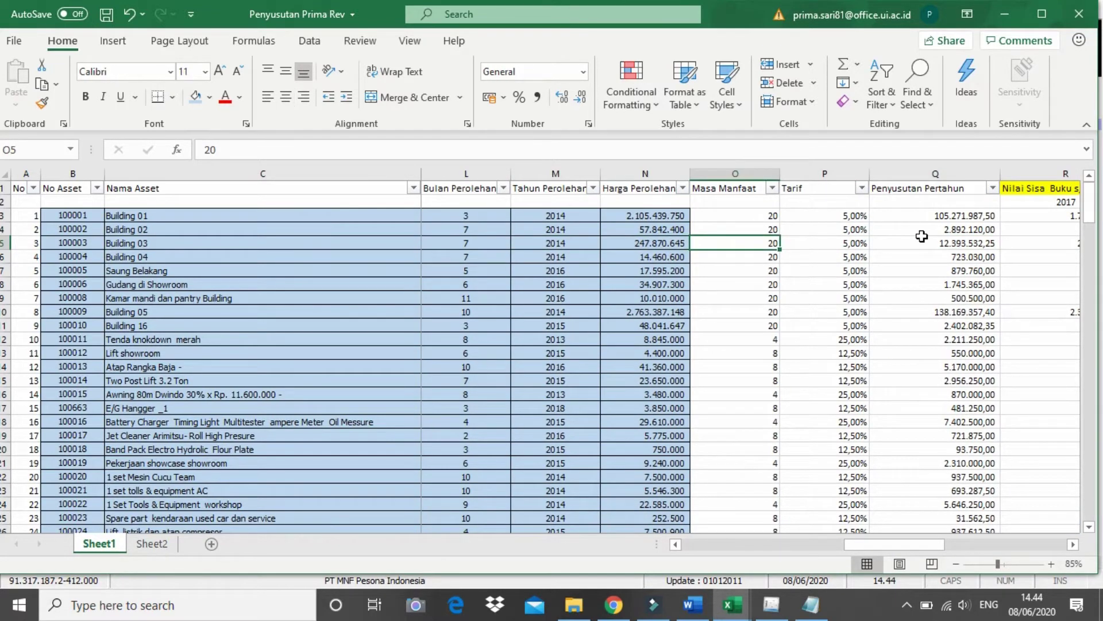
pyautogui.press('Right')
pyautogui.press('Right')
pyautogui.press('Left')
pyautogui.press('Left')
pyautogui.press('Up')
pyautogui.press('Up')
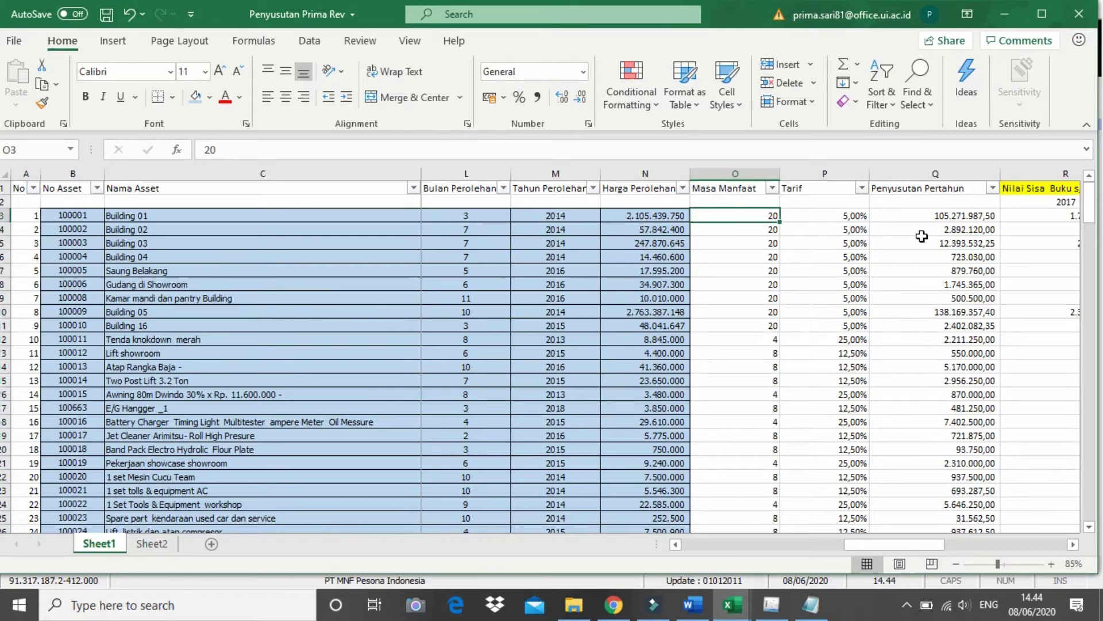
pyautogui.press('Down')
# Examine the Jenis Asset column, comparing the Bangunan Permanen entries of the building assets with the blank cells below them.
pyautogui.press('Left')
pyautogui.press('Left')
pyautogui.press('Left')
pyautogui.press('Left')
pyautogui.press('Left')
pyautogui.press('Left')
pyautogui.press('Left')
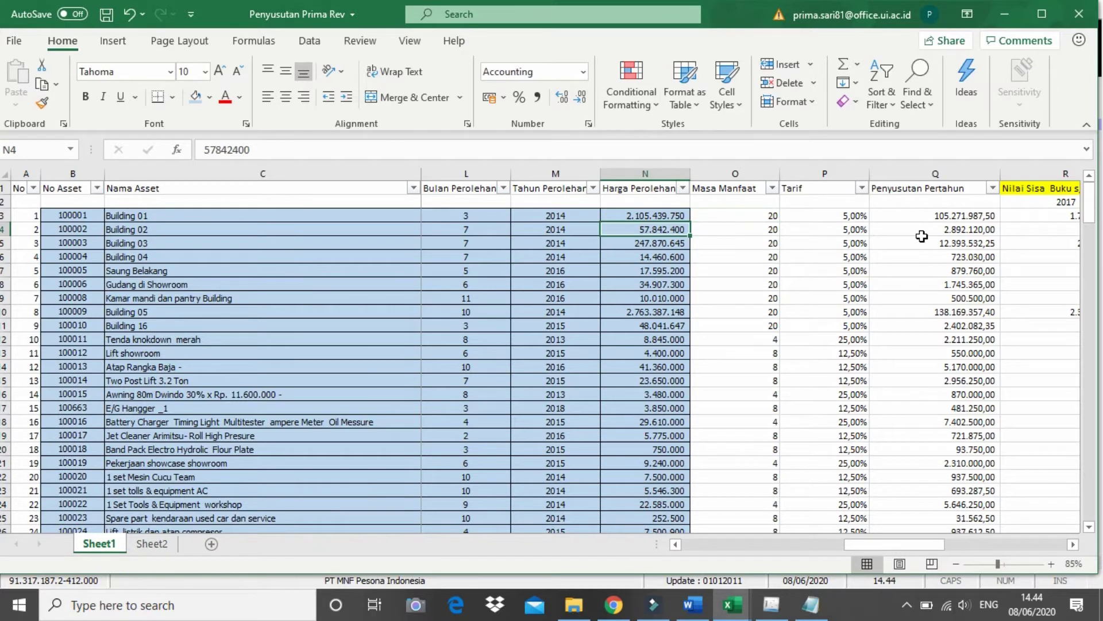
pyautogui.press('Left')
pyautogui.press('Left')
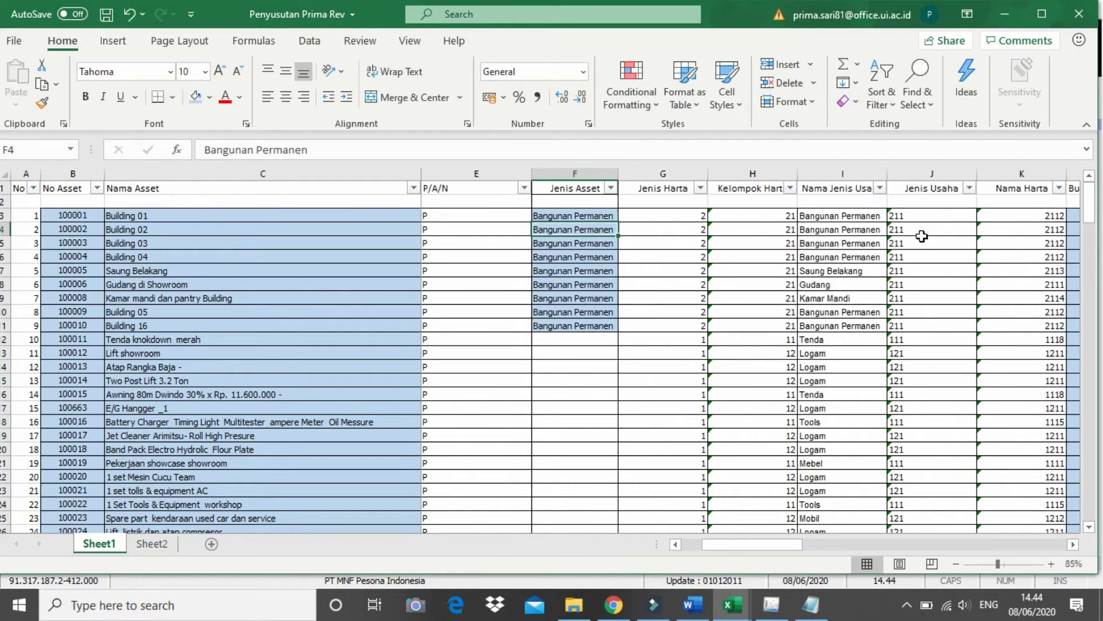
pyautogui.click(601, 214)
pyautogui.moveTo(601, 214); pyautogui.dragTo(597, 331)
pyautogui.click(594, 353)
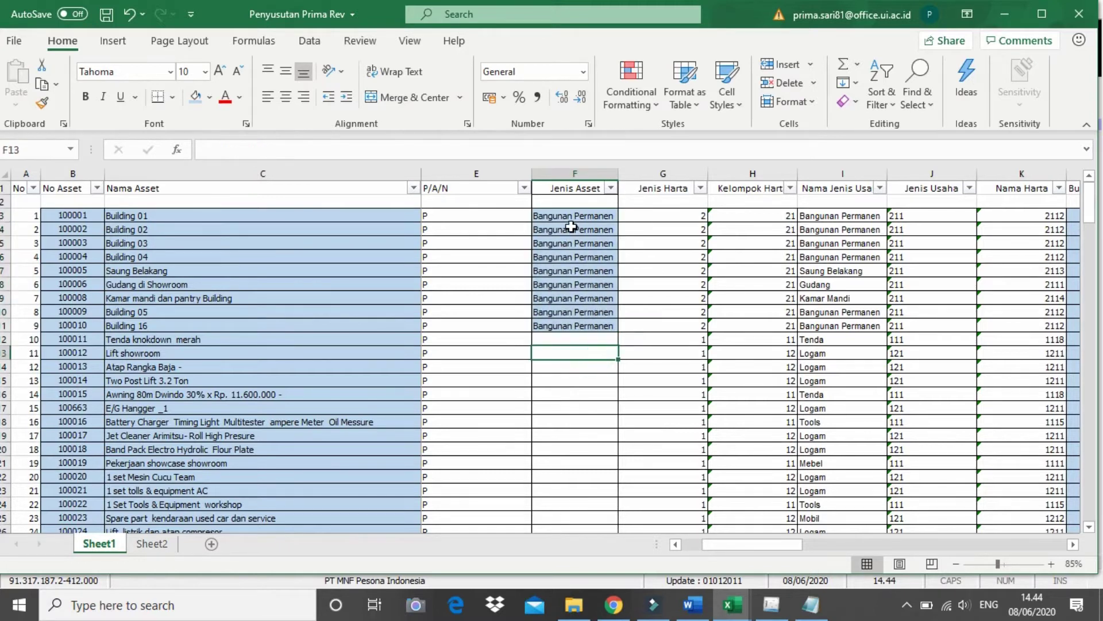
pyautogui.click(577, 336)
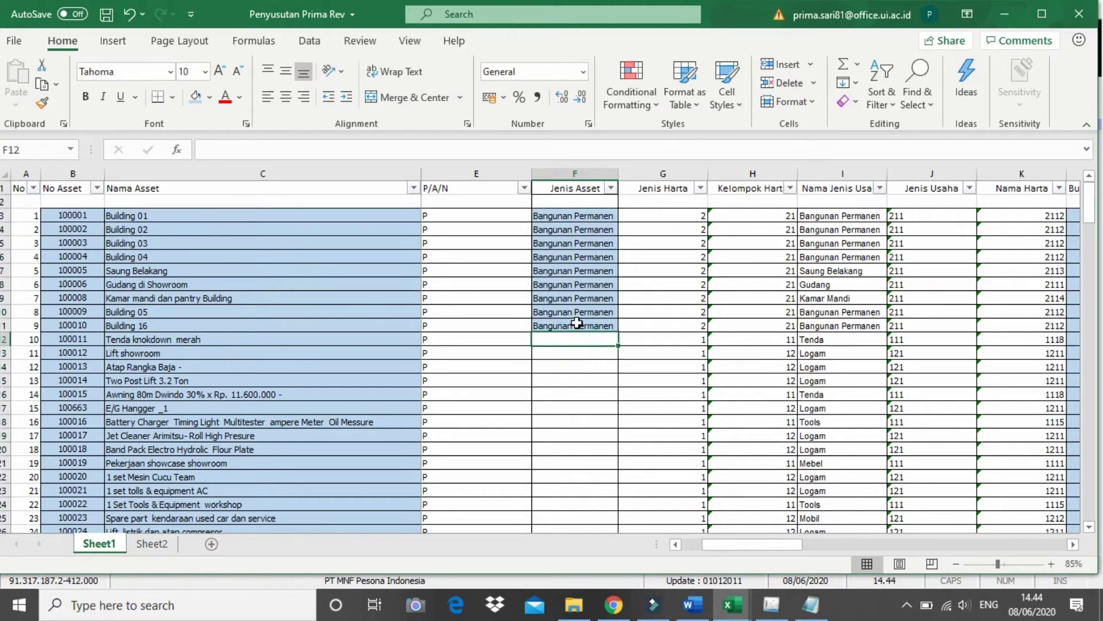
pyautogui.click(583, 228)
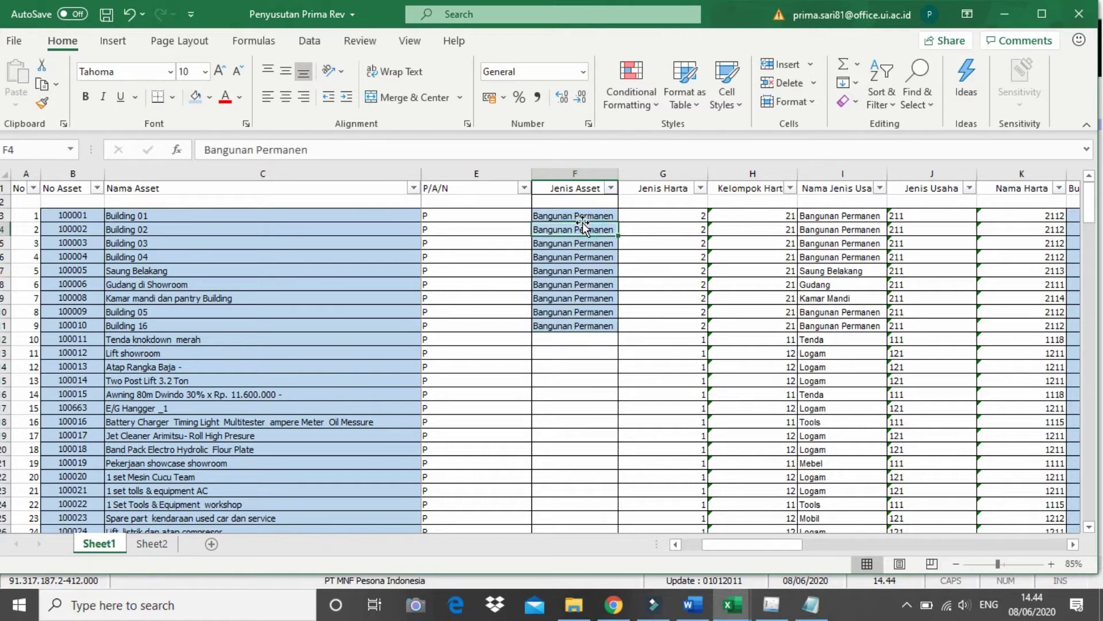
# Review the Building 02 row from Jenis Harta to Masa Manfaat, and check the useful life of "Tenda knokdown merah".
pyautogui.press('Right')
pyautogui.press('Right')
pyautogui.press('Right')
pyautogui.press('Right')
pyautogui.press('Right')
pyautogui.press('Right')
pyautogui.press('Right')
pyautogui.press('Left')
pyautogui.press('Left')
pyautogui.press('Right')
pyautogui.press('Right')
pyautogui.press('Right')
pyautogui.press('Right')
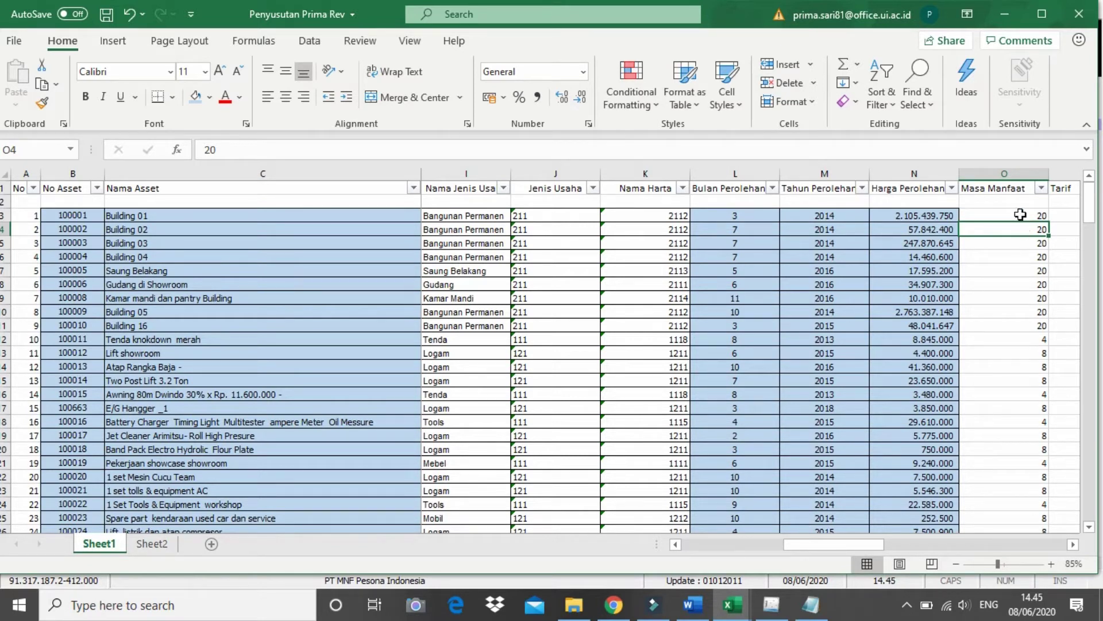
pyautogui.click(1029, 335)
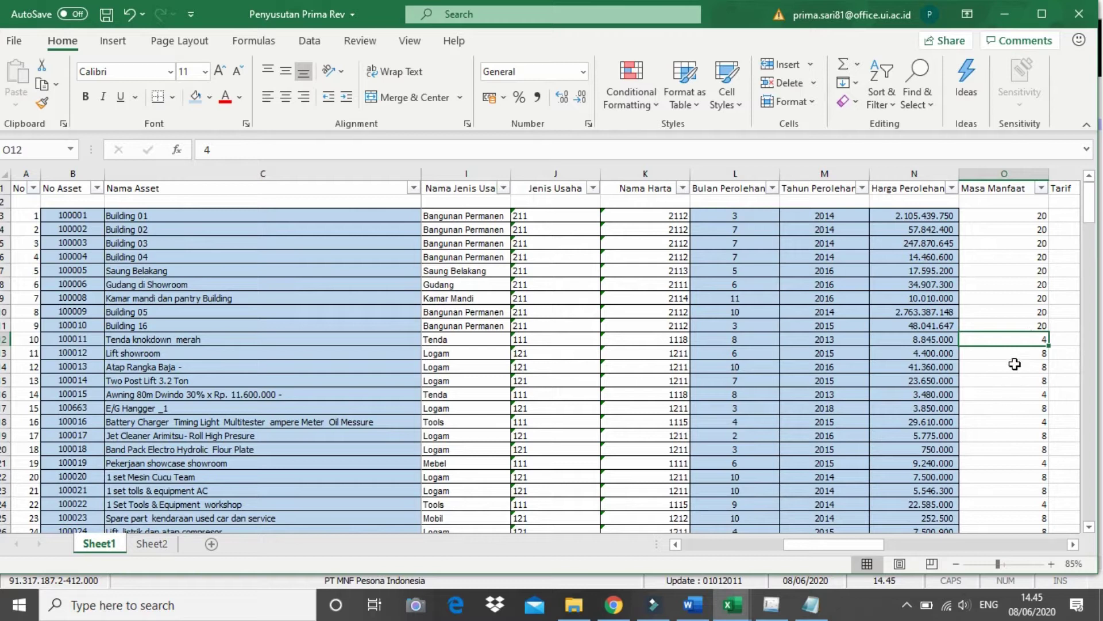
# Switch to Chrome to consult the 96/PMK.03/2009 attachment listing the Kelompok 1 tangible asset types.
pyautogui.hotkey('alt', 'Tab')
pyautogui.hotkey('alt', 'Tab')
pyautogui.hotkey('alt', 'Tab')
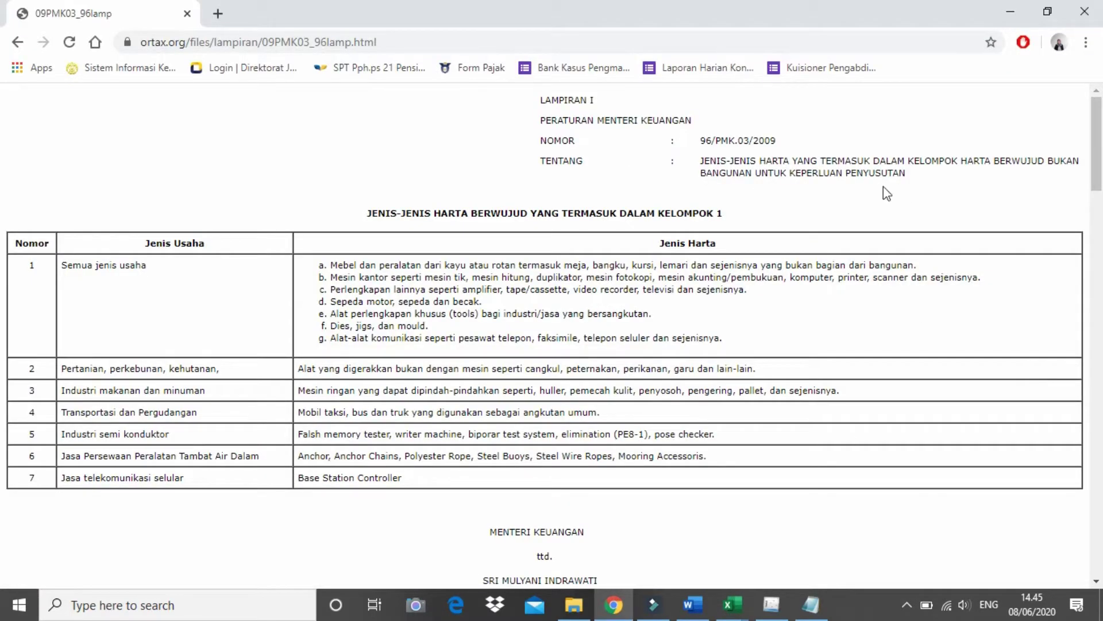
# Return to Excel and select the heading of the "KEP 220/PJ/2002 ?" column for review.
pyautogui.hotkey('alt', 'Tab')
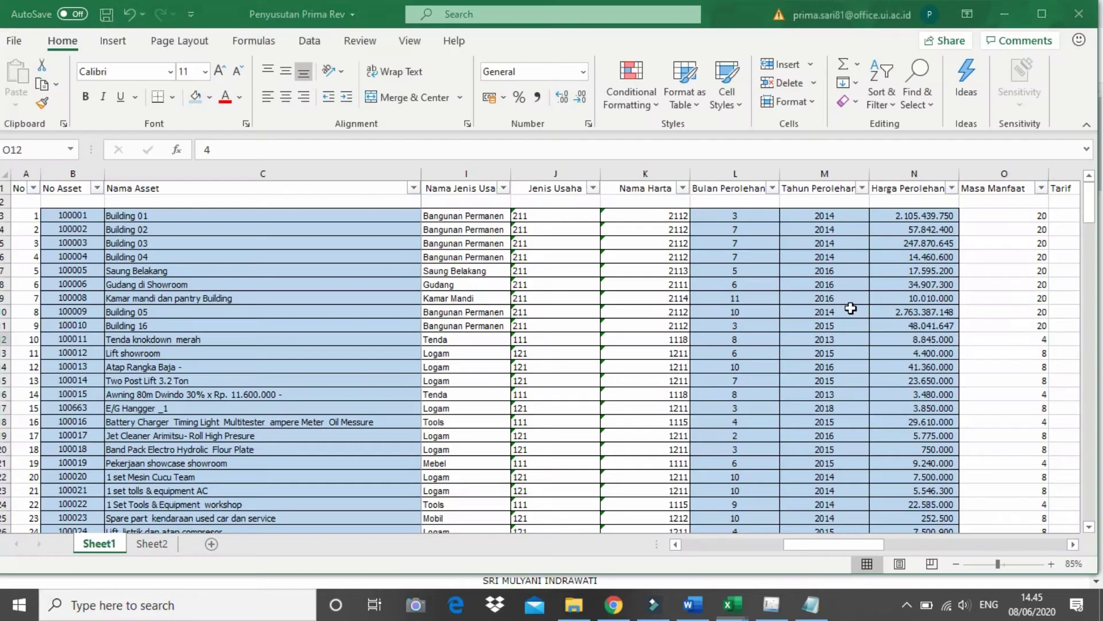
pyautogui.moveTo(853, 545); pyautogui.dragTo(750, 544)
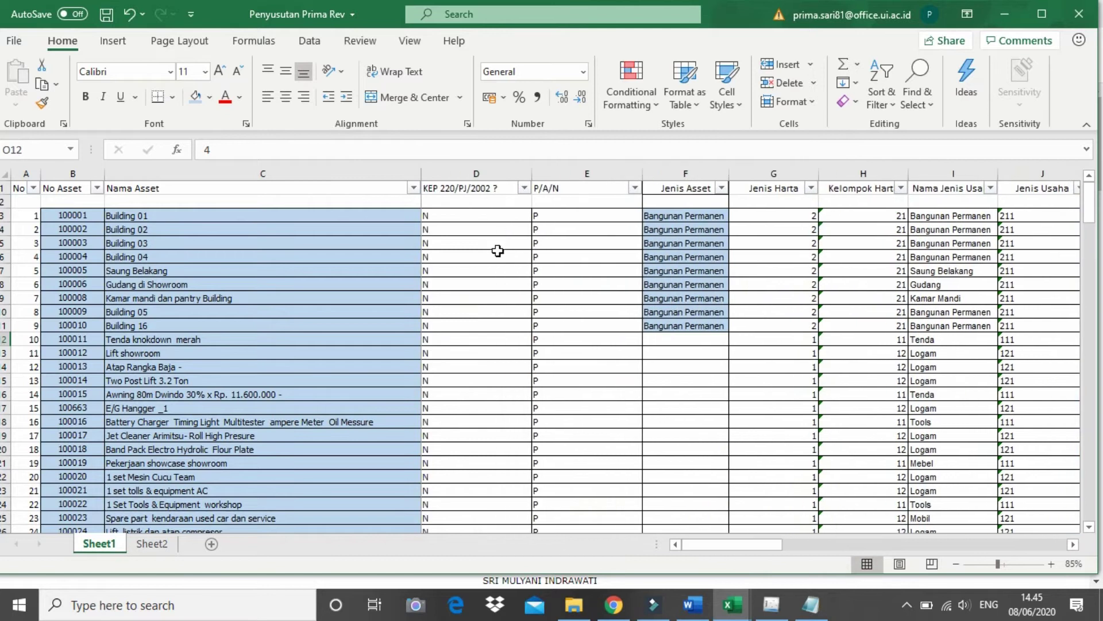
pyautogui.click(466, 187)
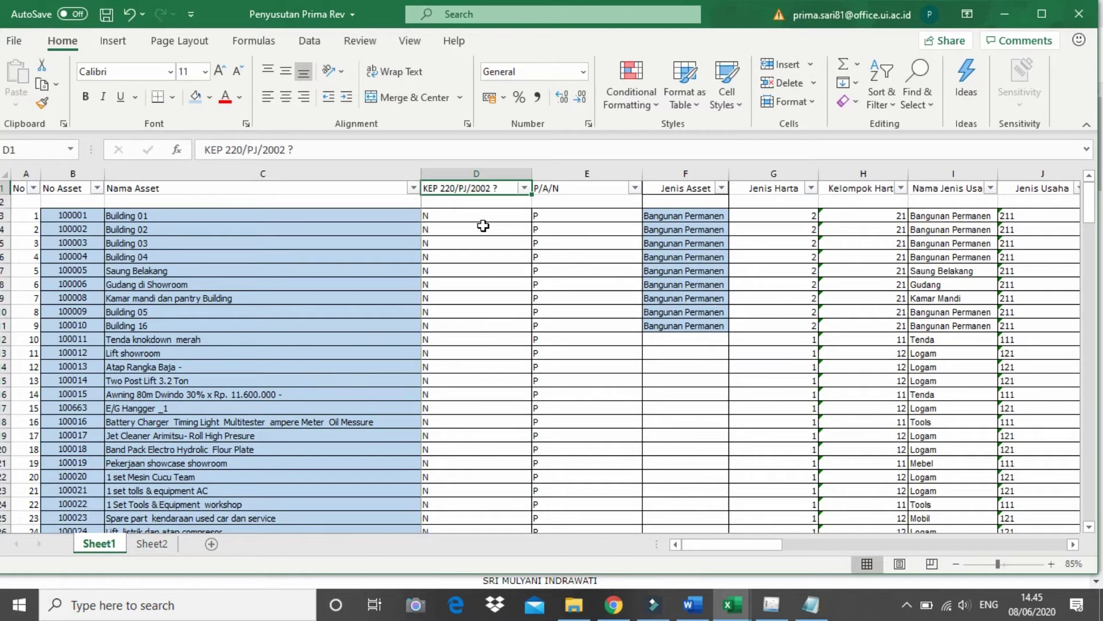
# Filter the Nama Asset column to the HP IPHONE 6020 entry by searching "hp", and select that asset to check its KEP 220/PJ/2002 flag.
pyautogui.click(462, 239)
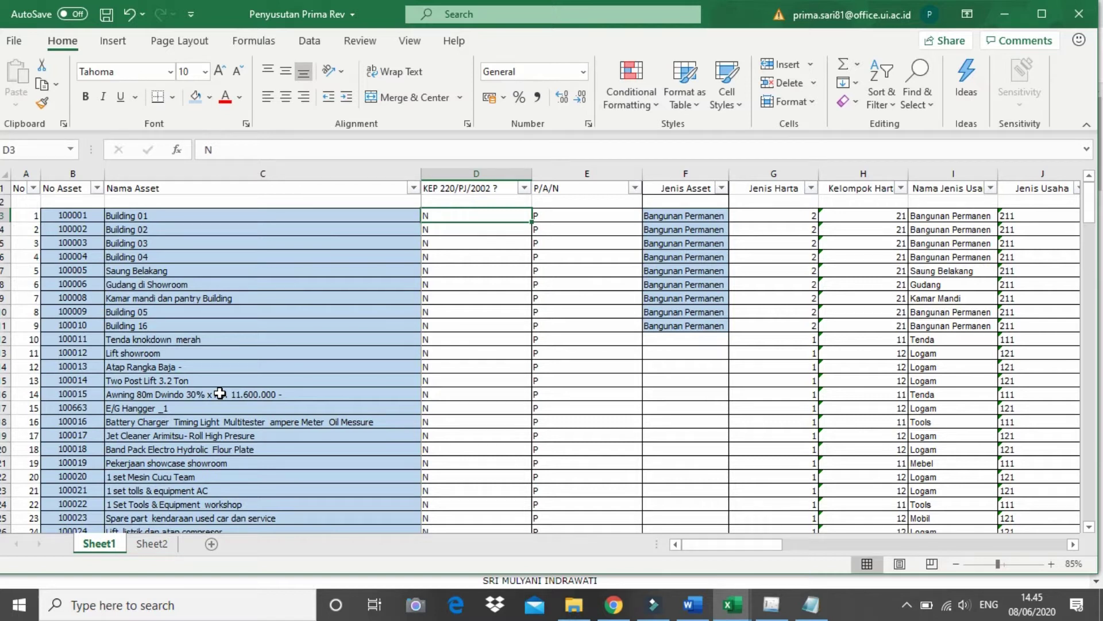
pyautogui.click(414, 189)
pyautogui.click(252, 378)
pyautogui.click(260, 358)
pyautogui.write('hp')
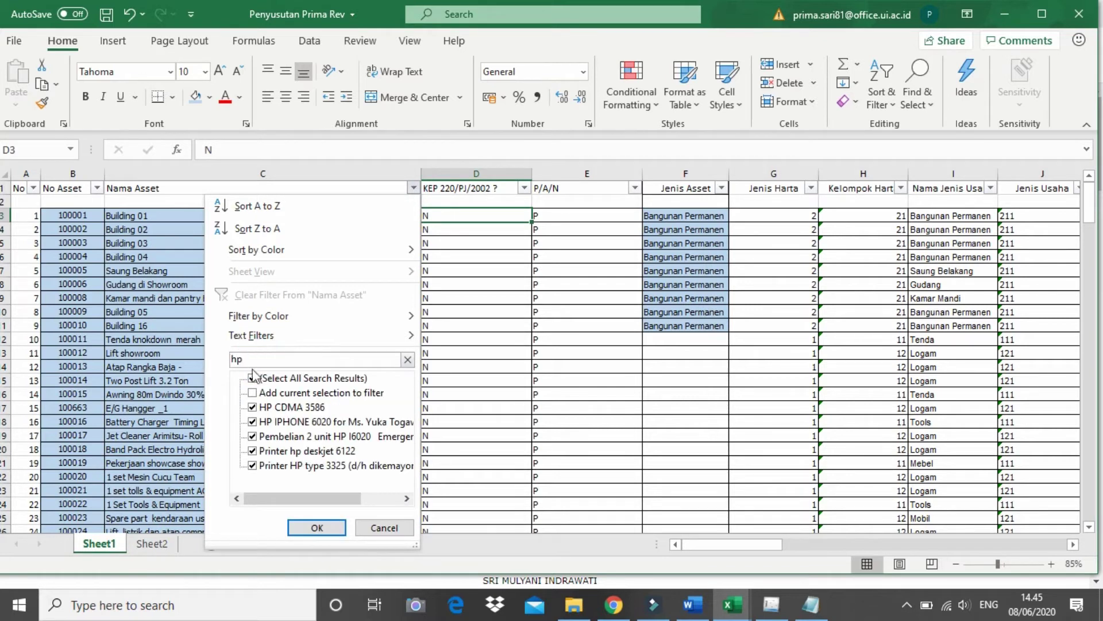
pyautogui.click(253, 379)
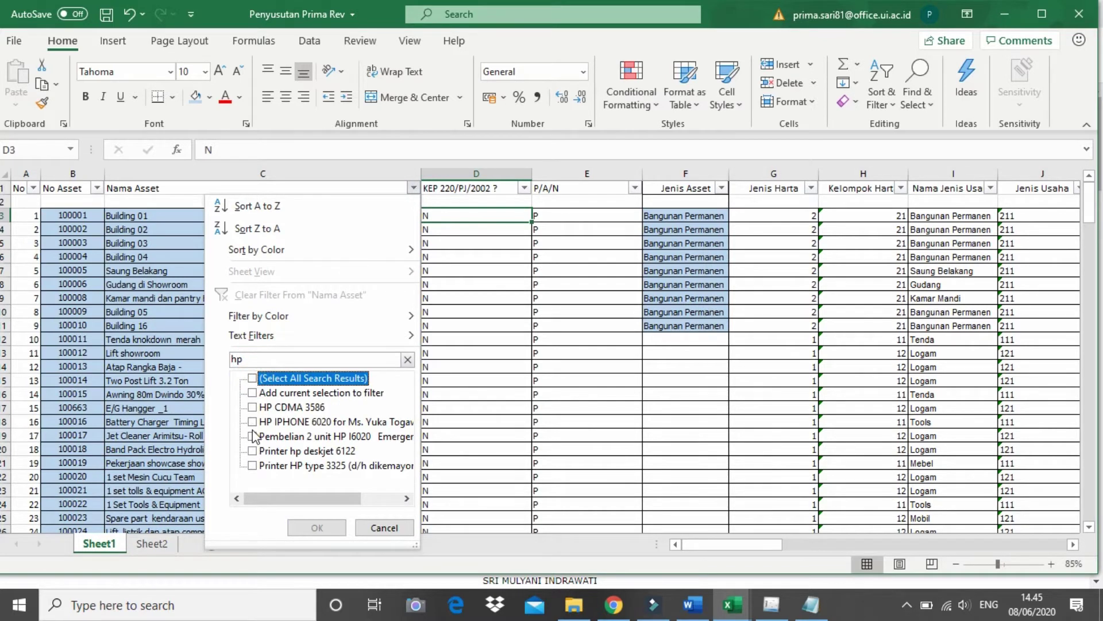
pyautogui.click(252, 421)
pyautogui.click(302, 527)
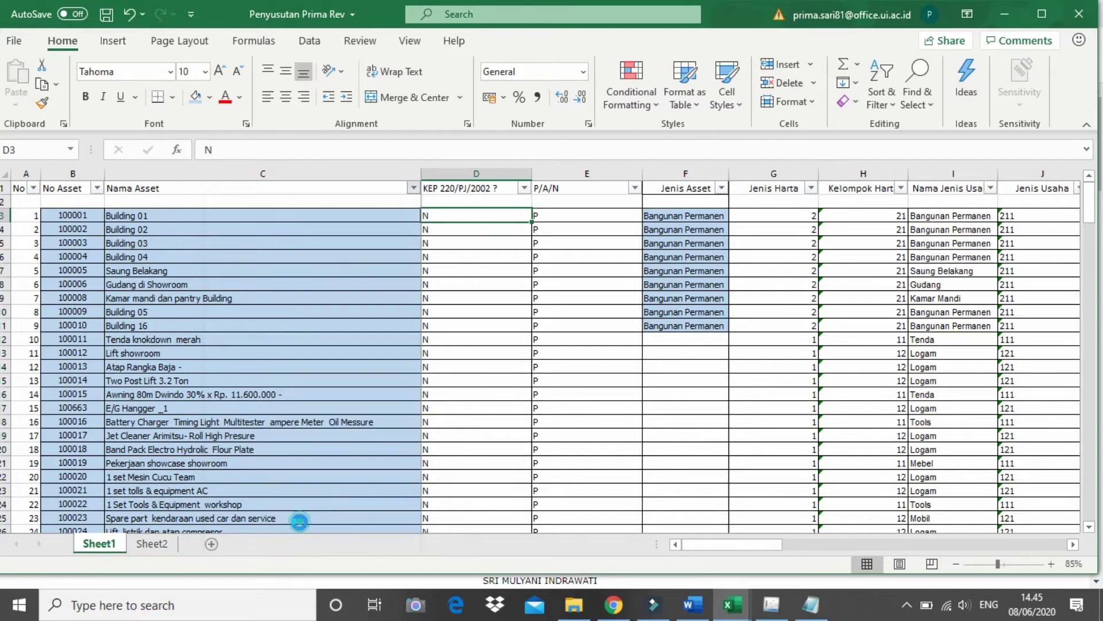
pyautogui.click(345, 203)
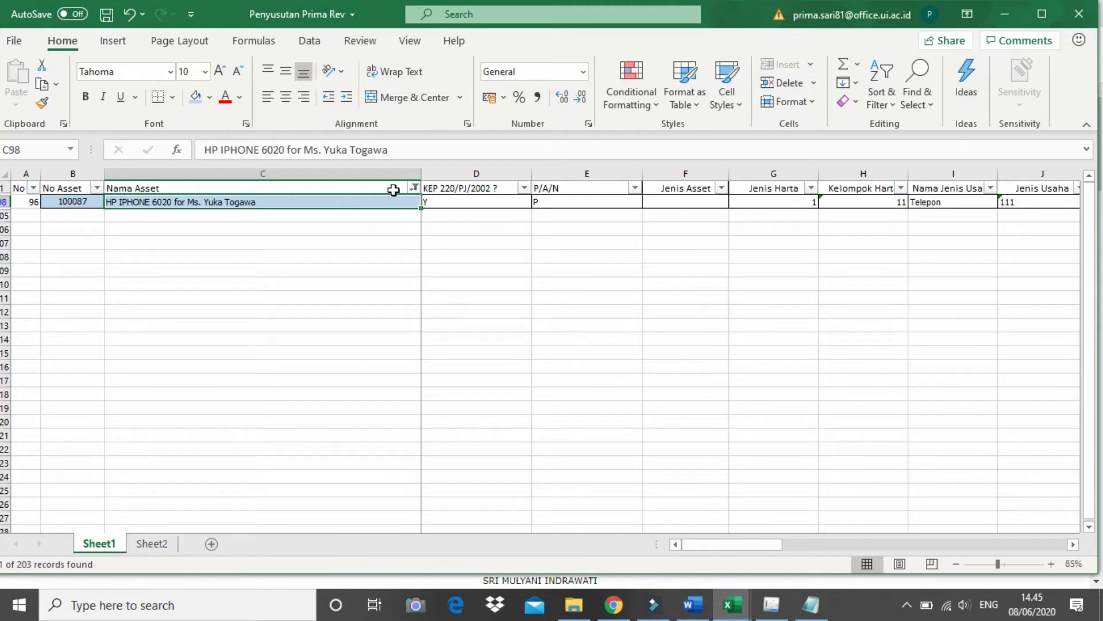
# Remove the Nama Asset filter by selecting all entries again.
pyautogui.click(413, 188)
pyautogui.click(253, 377)
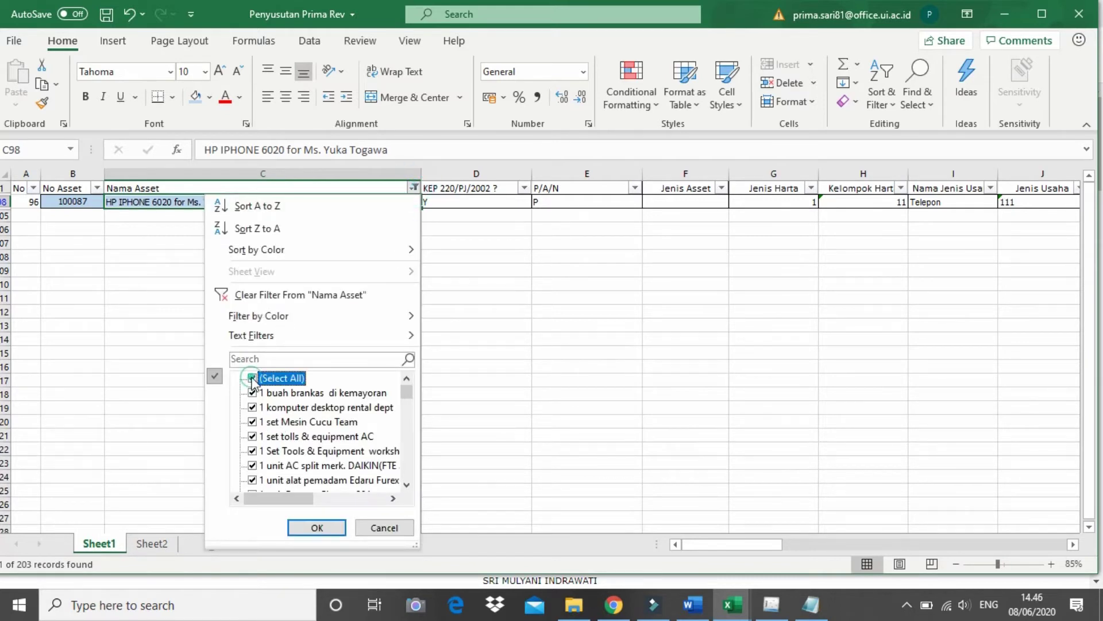
pyautogui.click(316, 527)
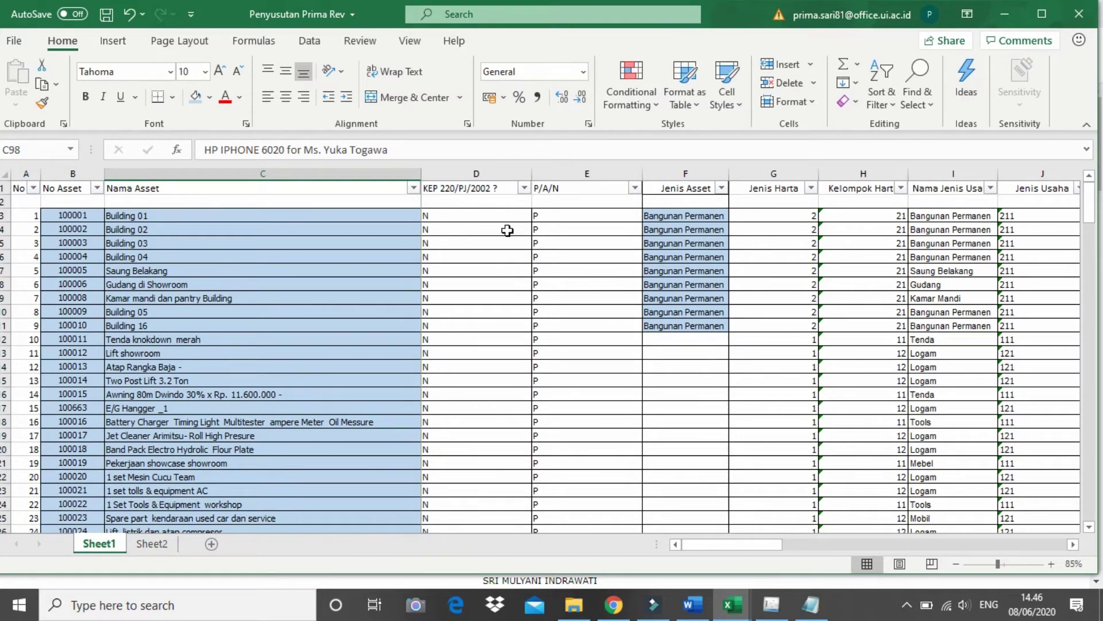
# Review the P/A/N column, selecting its heading and the entry for Building 01.
pyautogui.click(560, 230)
pyautogui.click(602, 203)
pyautogui.press('Down')
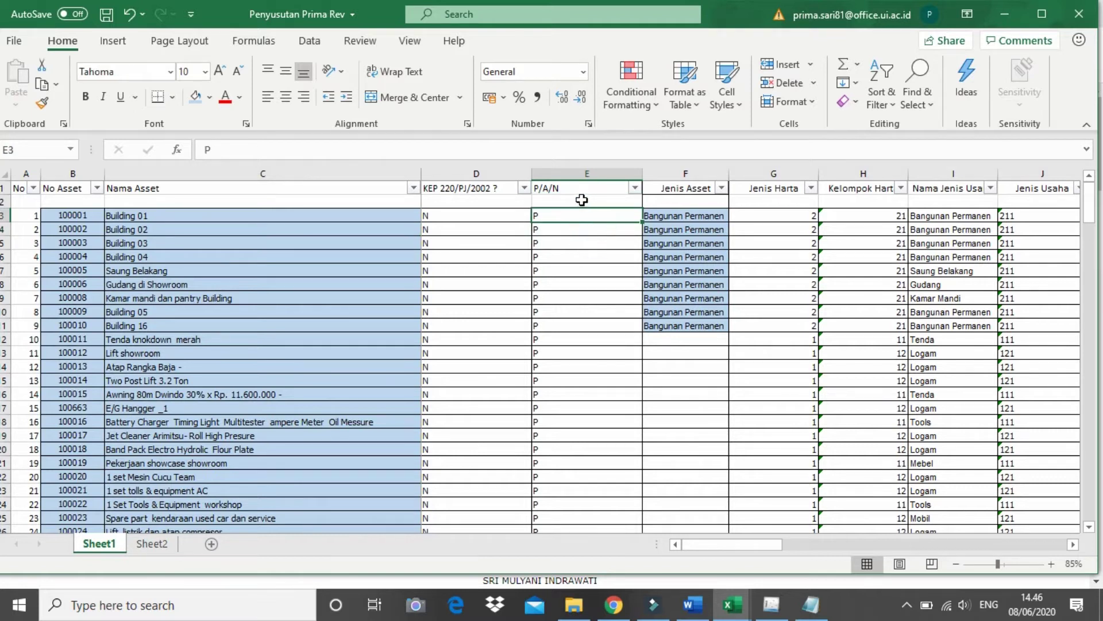
pyautogui.click(573, 189)
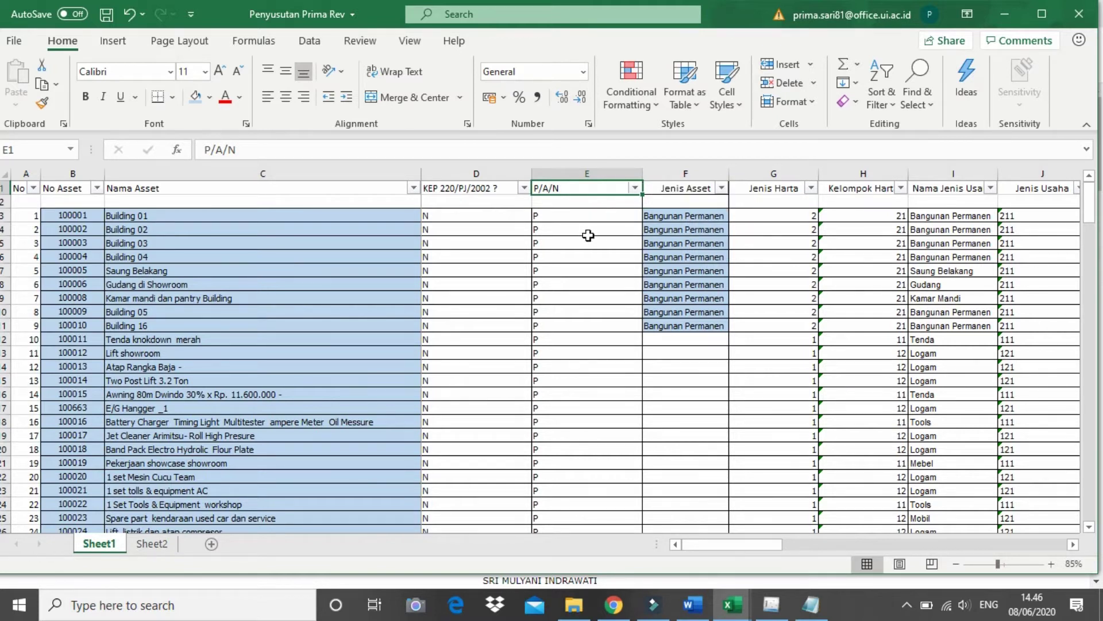
pyautogui.click(589, 215)
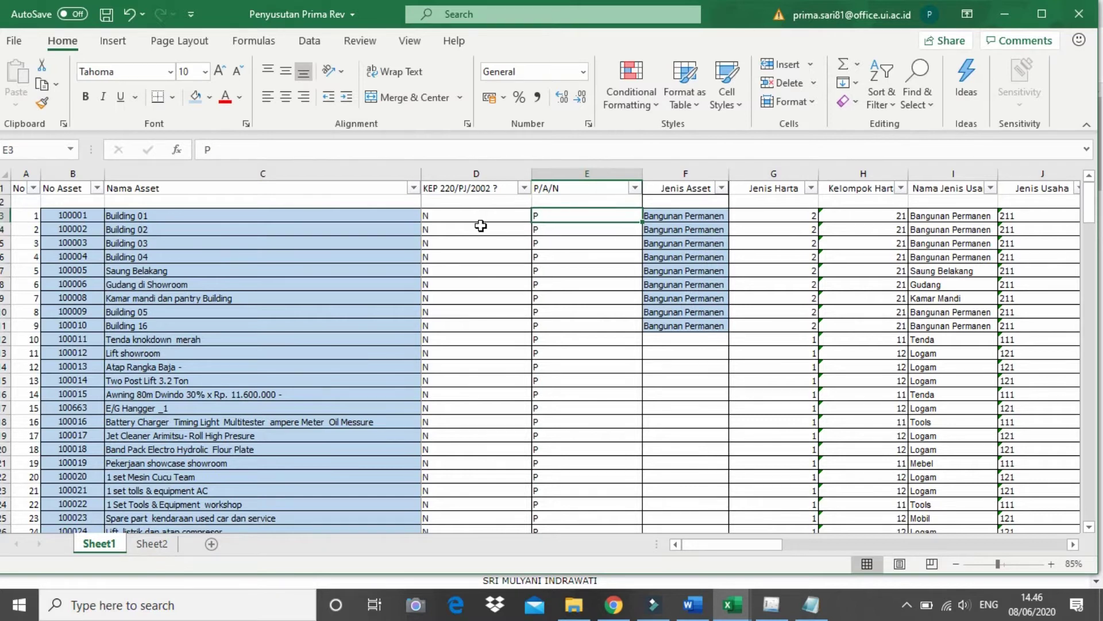
# Filter the Nama Asset column to "AC Mess" to check the P/A/N codes of those assets, and undo the filter.
pyautogui.click(414, 190)
pyautogui.click(273, 361)
pyautogui.write('ac mess')
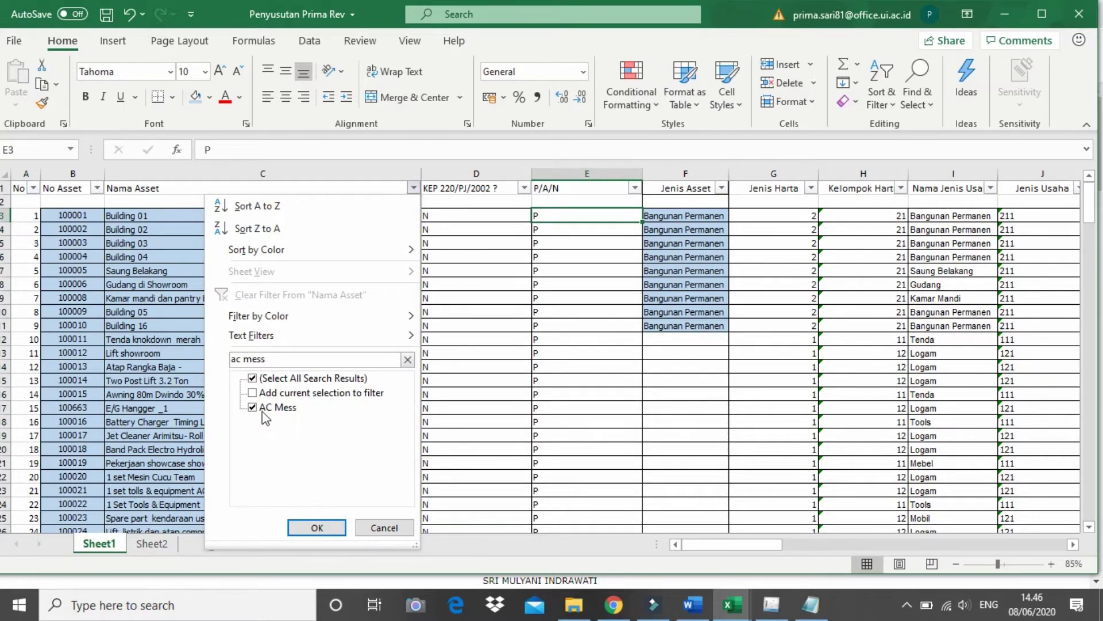
pyautogui.click(251, 377)
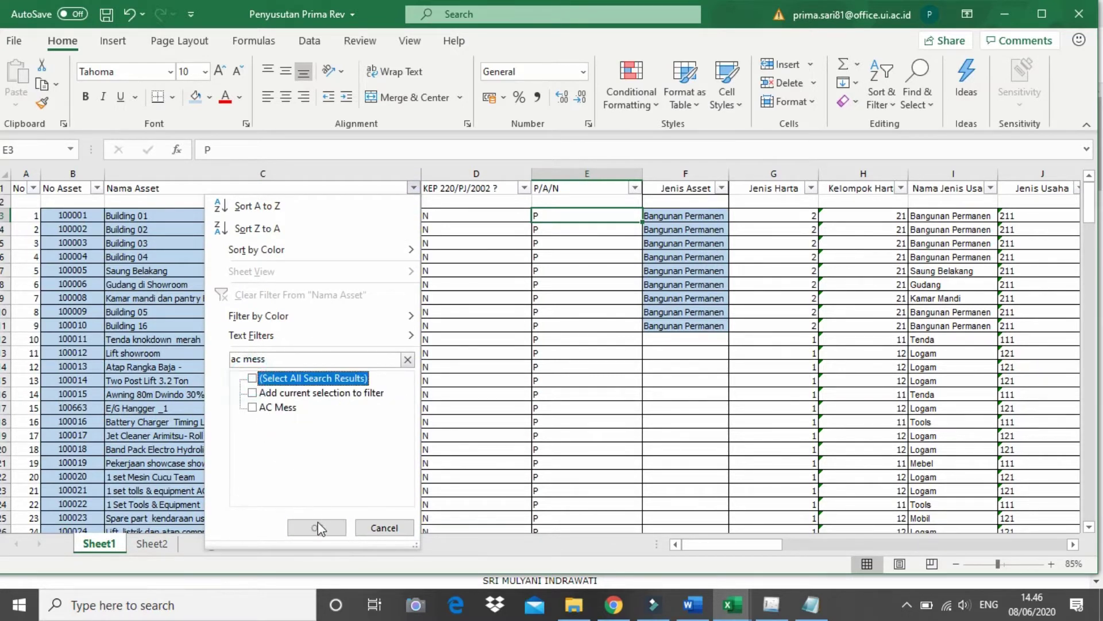
pyautogui.click(251, 408)
pyautogui.click(319, 526)
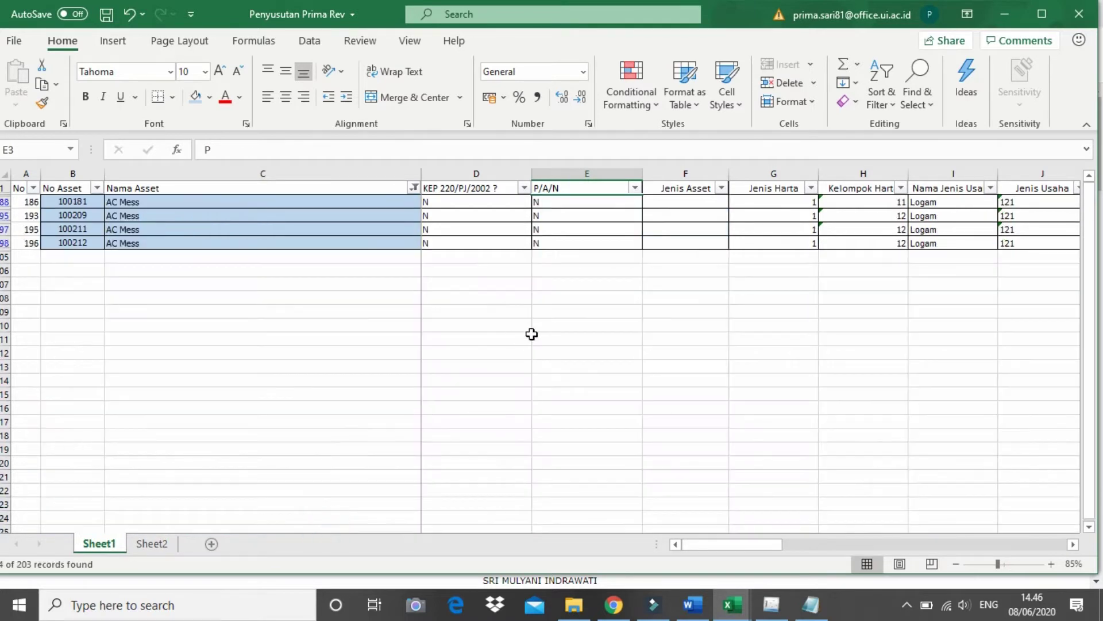
pyautogui.click(233, 233)
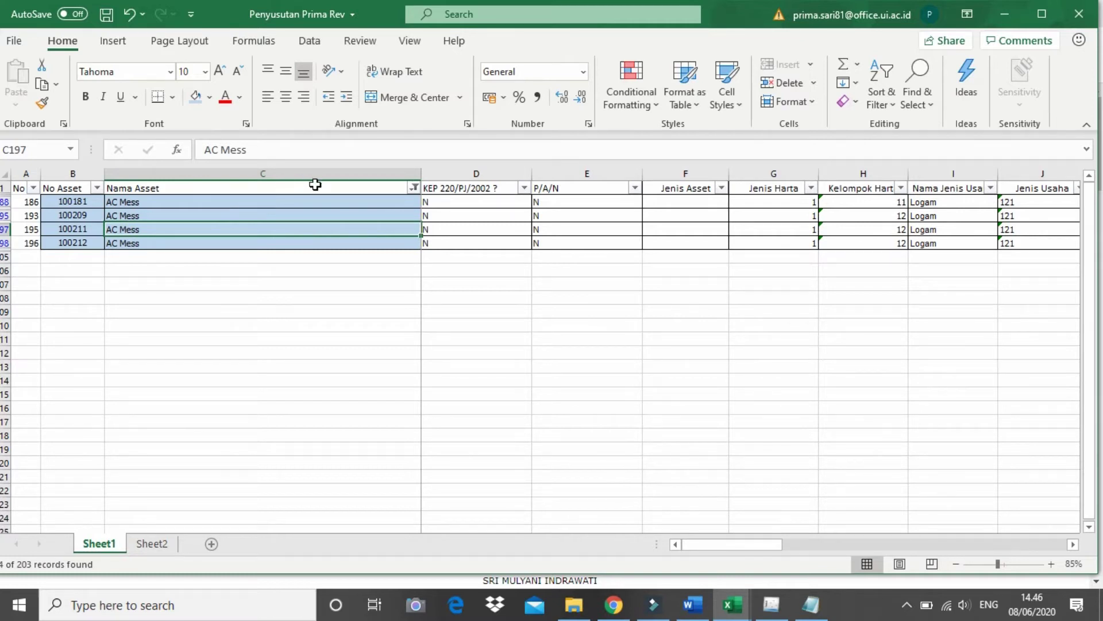
pyautogui.hotkey('ctrl', 'z')
# Examine the Jenis Harta column, comparing the codes of the building assets with the code for "Tenda knokdown merah".
pyautogui.click(590, 238)
pyautogui.press('Right')
pyautogui.press('Right')
pyautogui.press('Right')
pyautogui.press('Right')
pyautogui.press('Left')
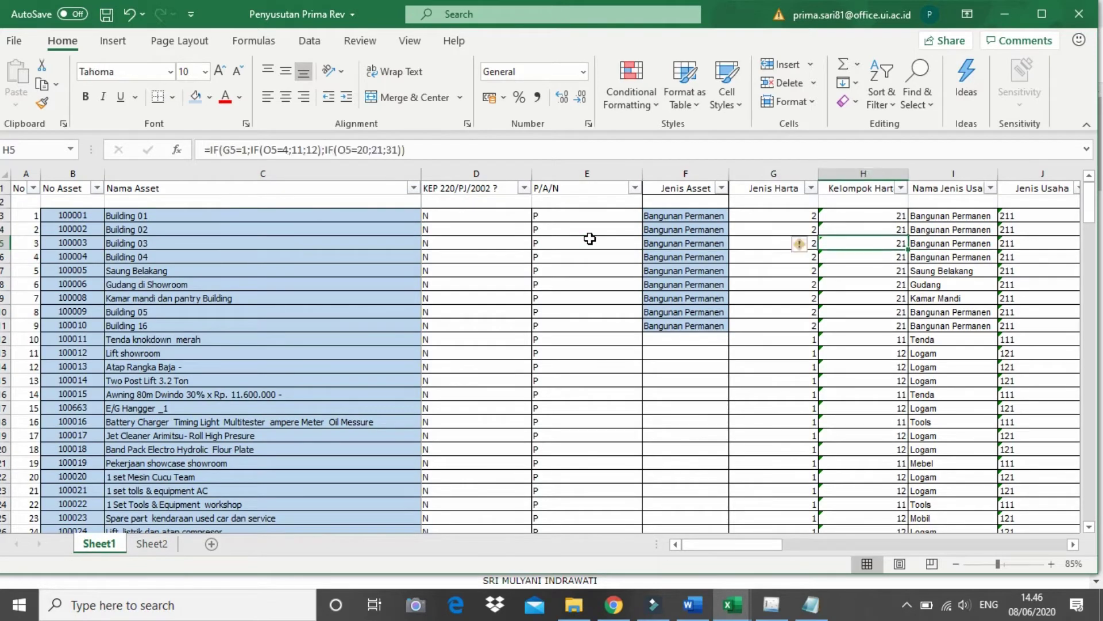
pyautogui.press('Left')
pyautogui.moveTo(796, 220); pyautogui.dragTo(797, 325)
pyautogui.click(795, 340)
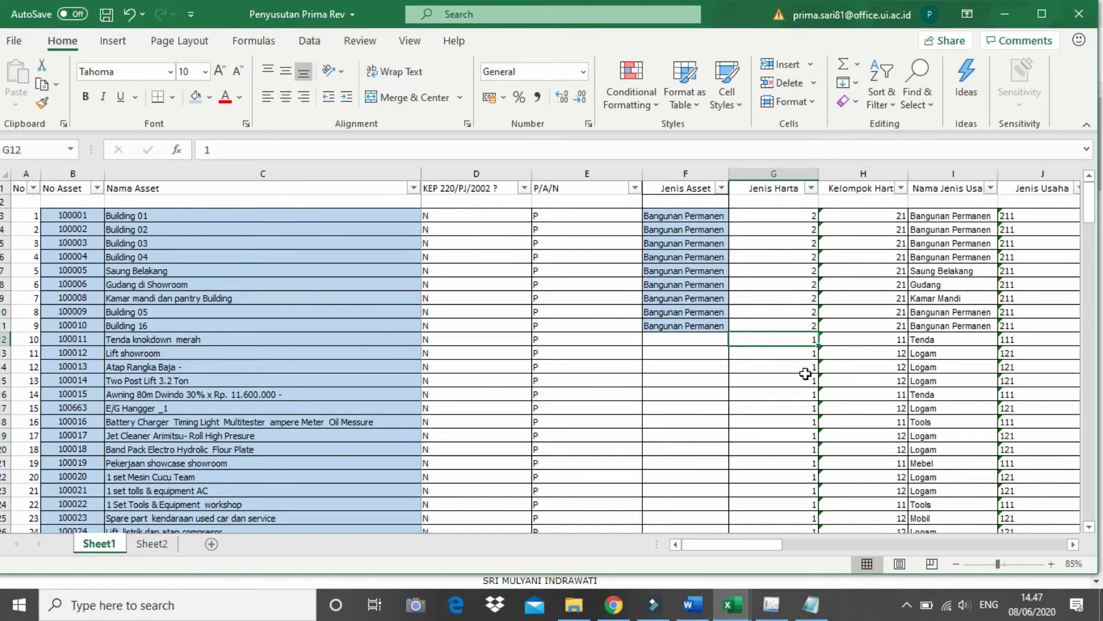
# Find the "SAP Business One Implementation" asset further down the list and select its Jenis Harta code for review.
pyautogui.scroll(-20, 805, 372)
pyautogui.scroll(-20, 798, 421)
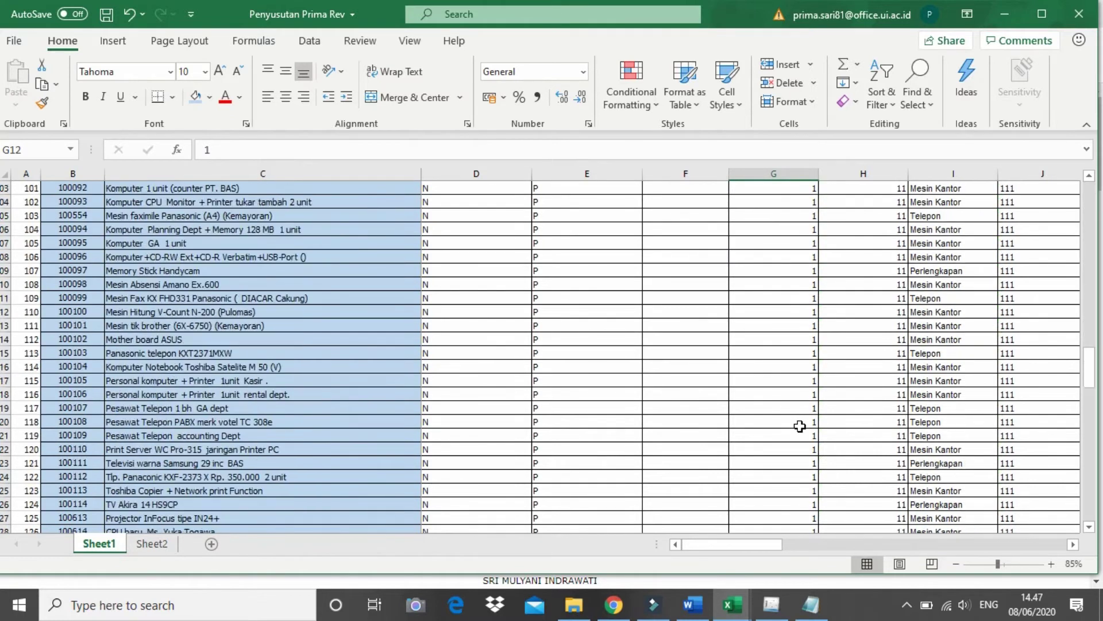
pyautogui.scroll(-13, 808, 451)
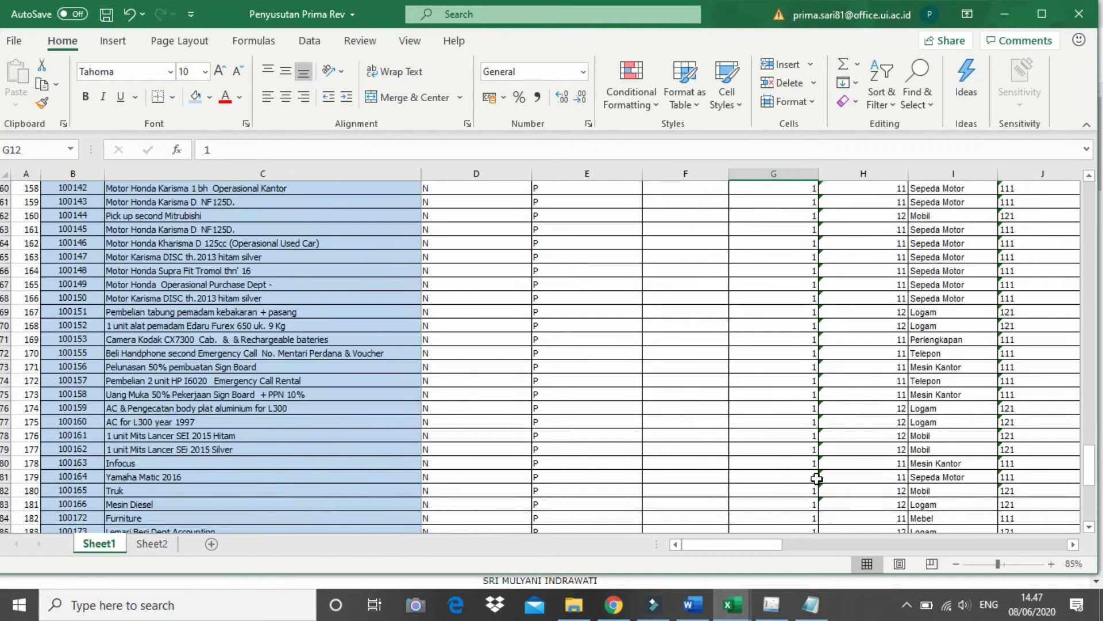
pyautogui.scroll(7, 816, 453)
pyautogui.scroll(6, 816, 437)
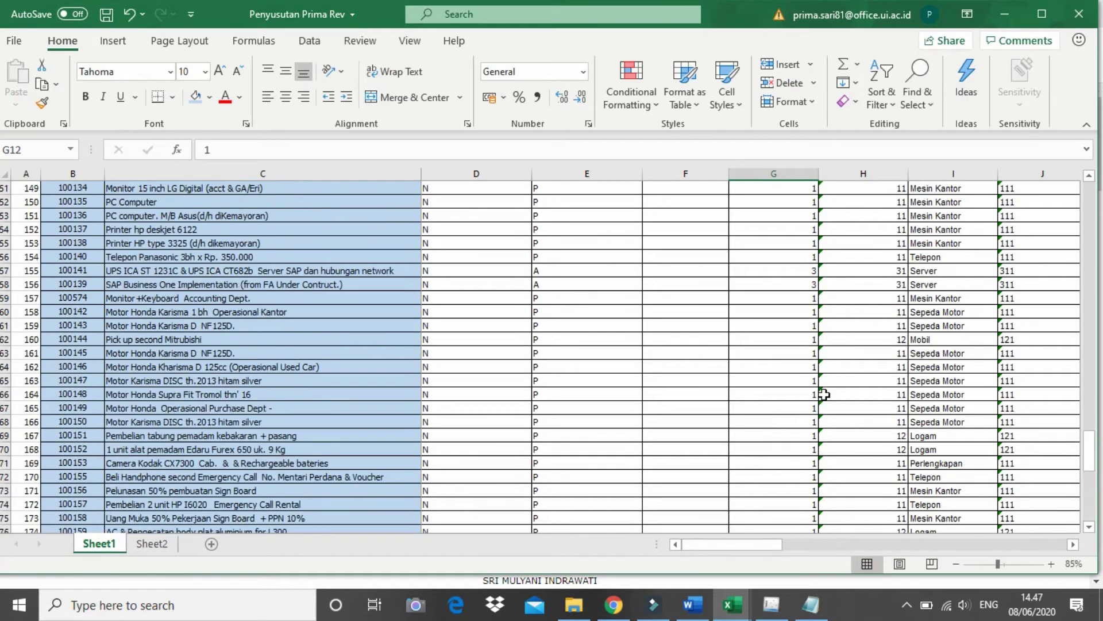
pyautogui.click(812, 286)
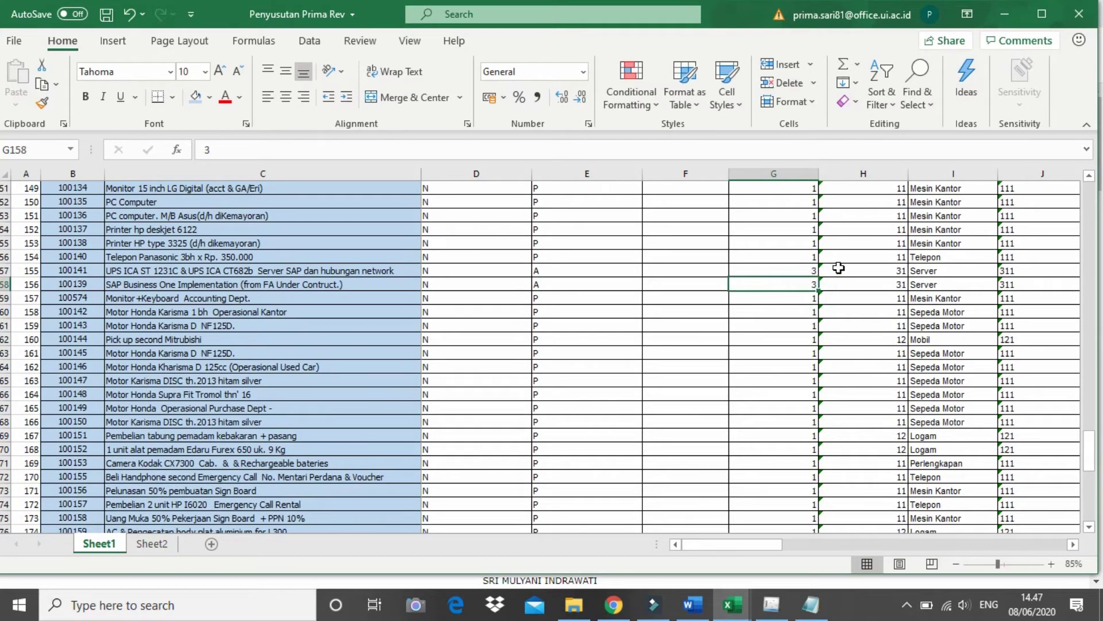
# Return to the first assets and inspect the nested IF formula in Building 01's Kelompok Harta cell against the columns it references.
pyautogui.scroll(20, 891, 288)
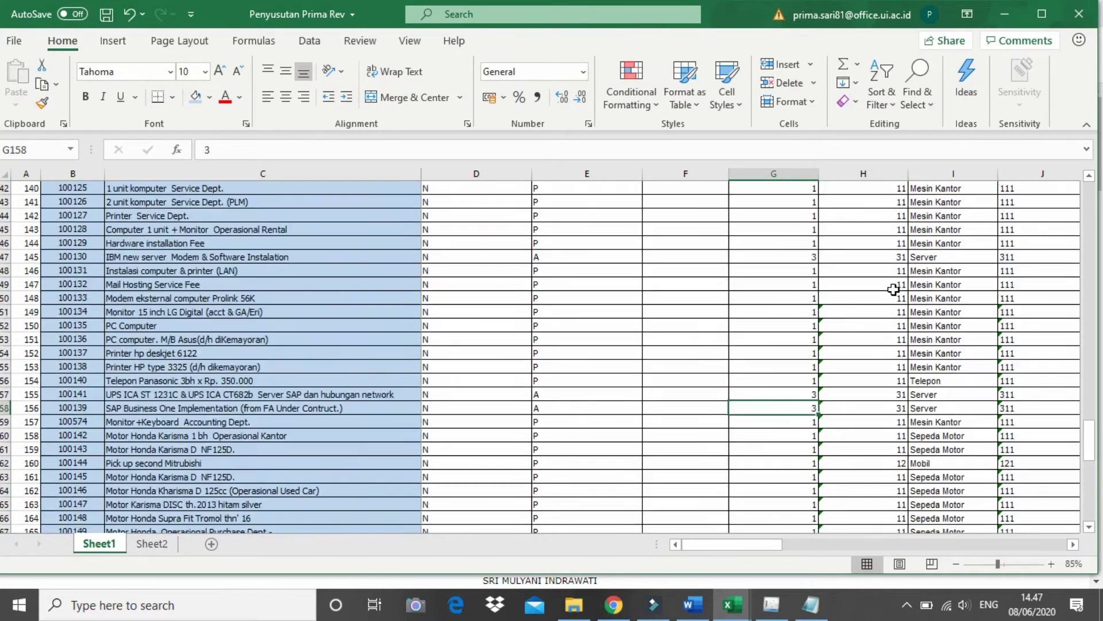
pyautogui.scroll(20, 893, 289)
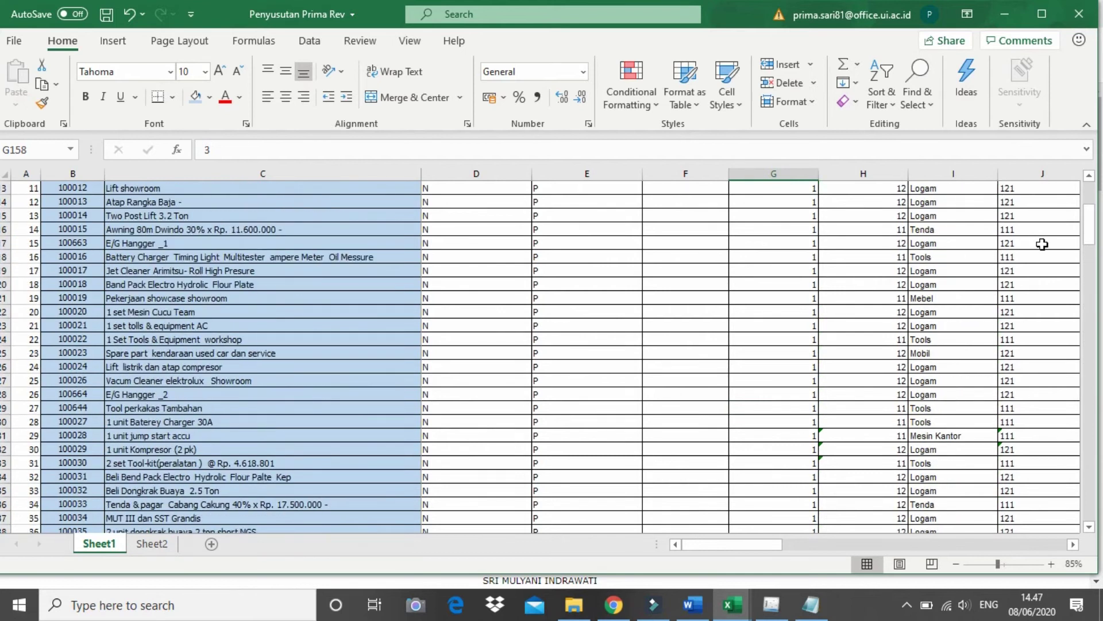
pyautogui.moveTo(1084, 227); pyautogui.dragTo(1088, 183)
pyautogui.click(890, 214)
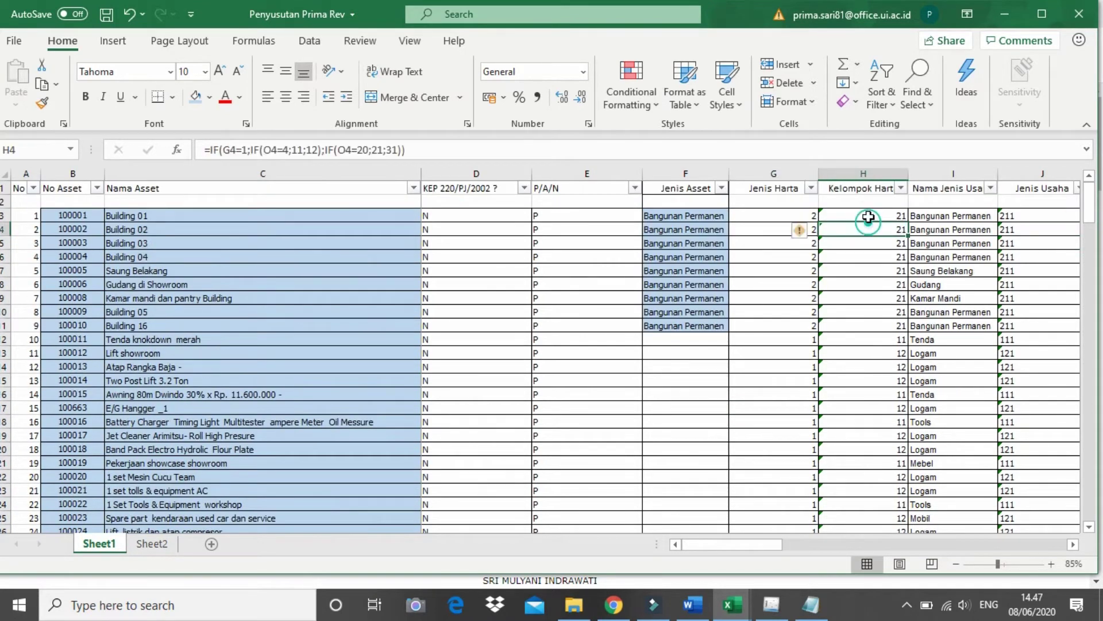
pyautogui.click(327, 149)
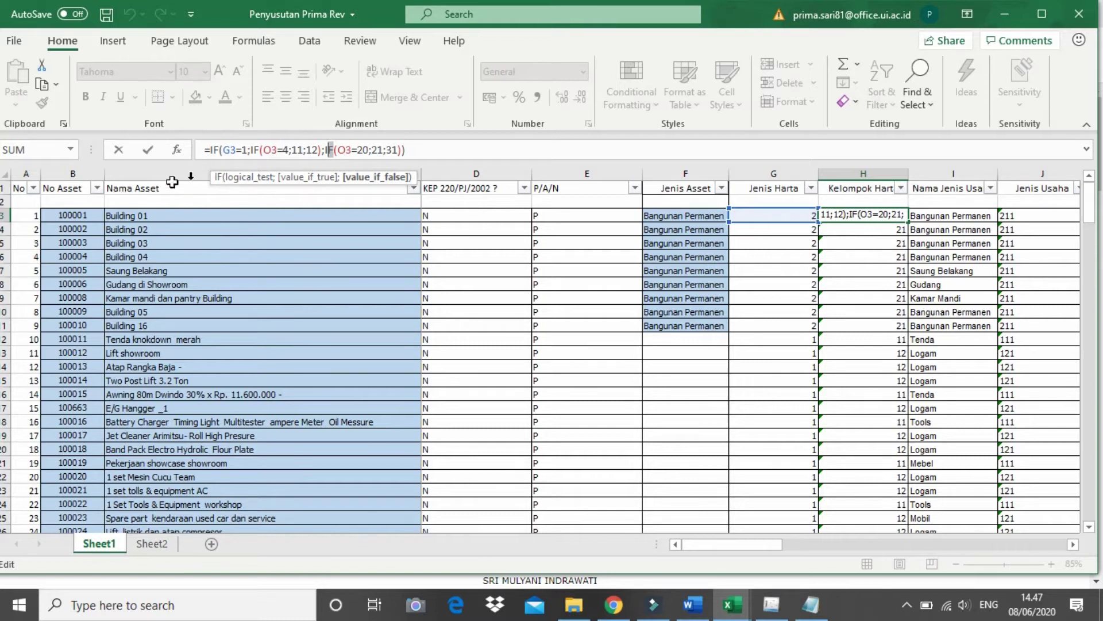
pyautogui.moveTo(735, 544); pyautogui.dragTo(815, 544)
pyautogui.click(298, 151)
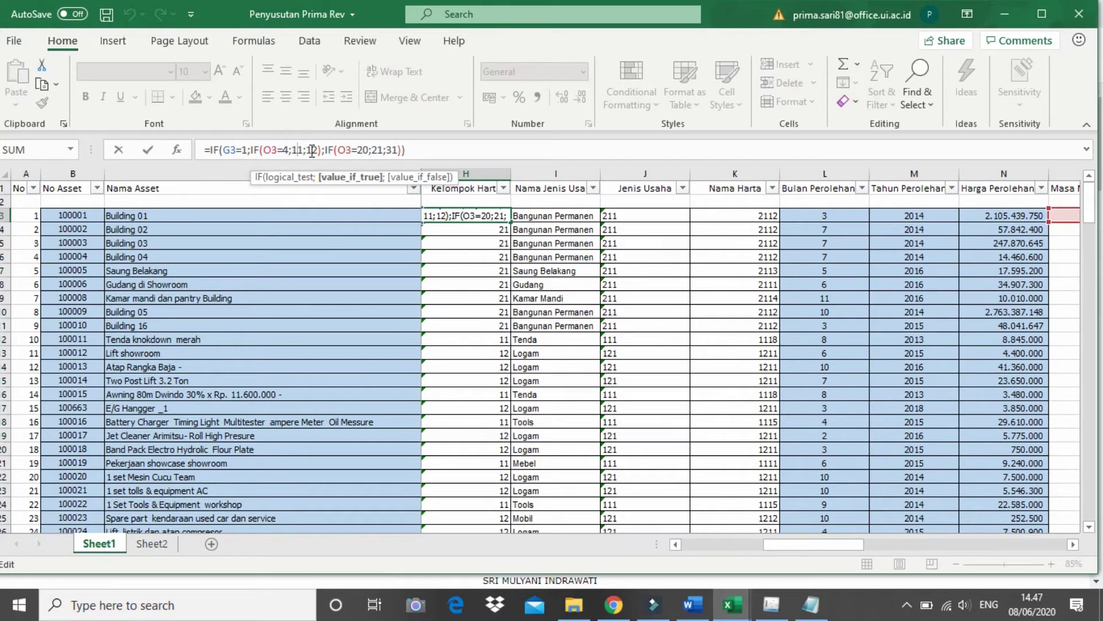
pyautogui.click(339, 150)
pyautogui.moveTo(800, 543); pyautogui.dragTo(393, 149)
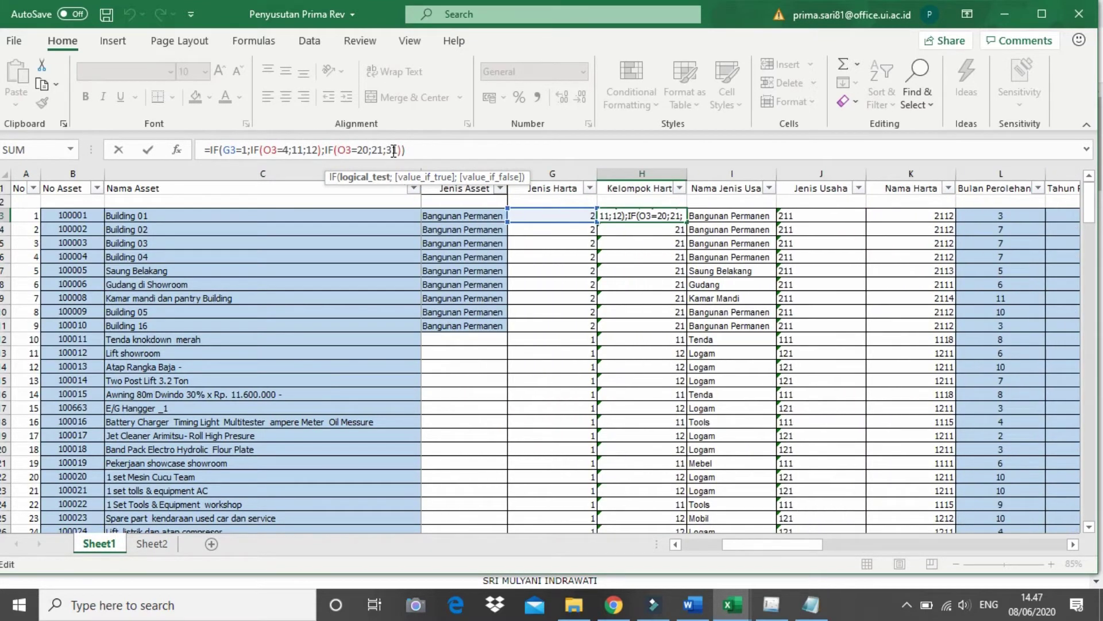
pyautogui.press('Return')
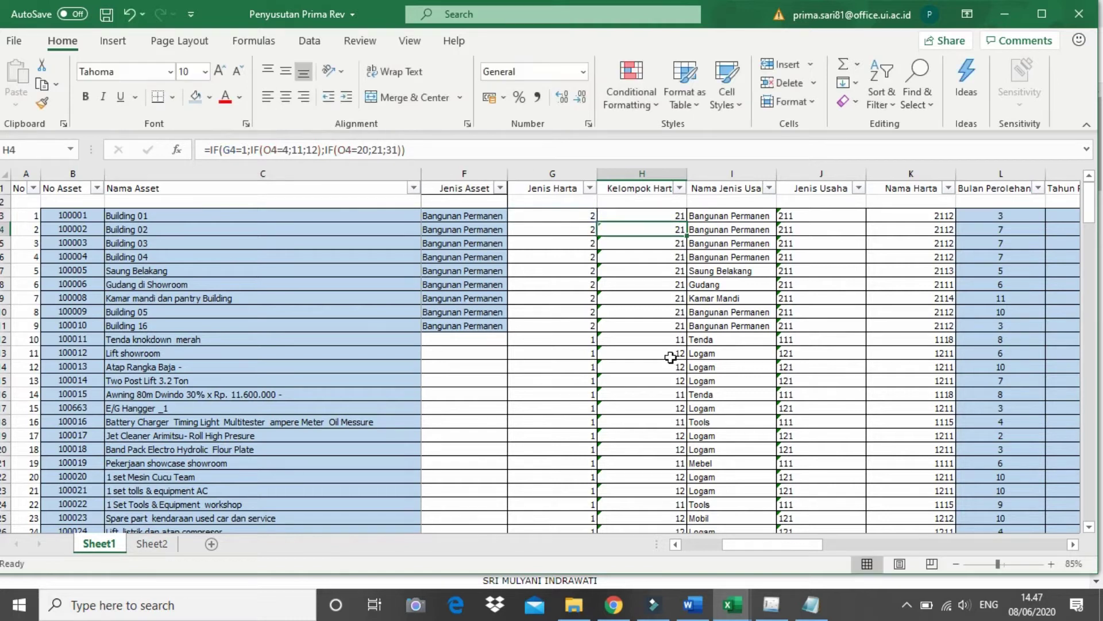
# Inspect the VLOOKUP formula in Building 01's Jenis Usaha cell and view its lookup table on Sheet2.
pyautogui.click(846, 219)
pyautogui.click(320, 151)
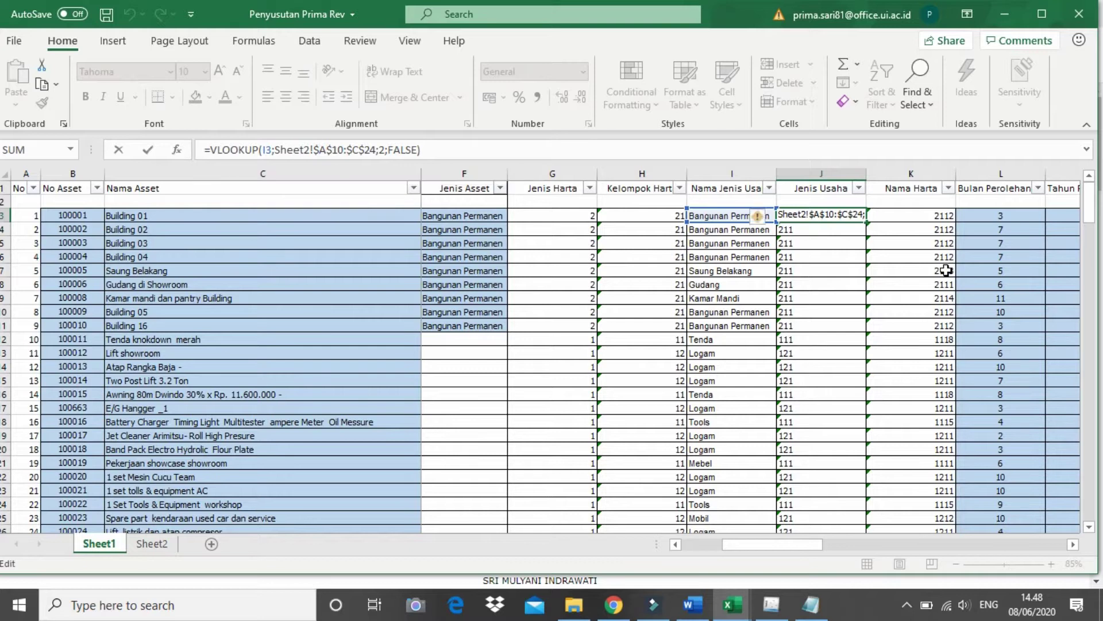
pyautogui.press('Return')
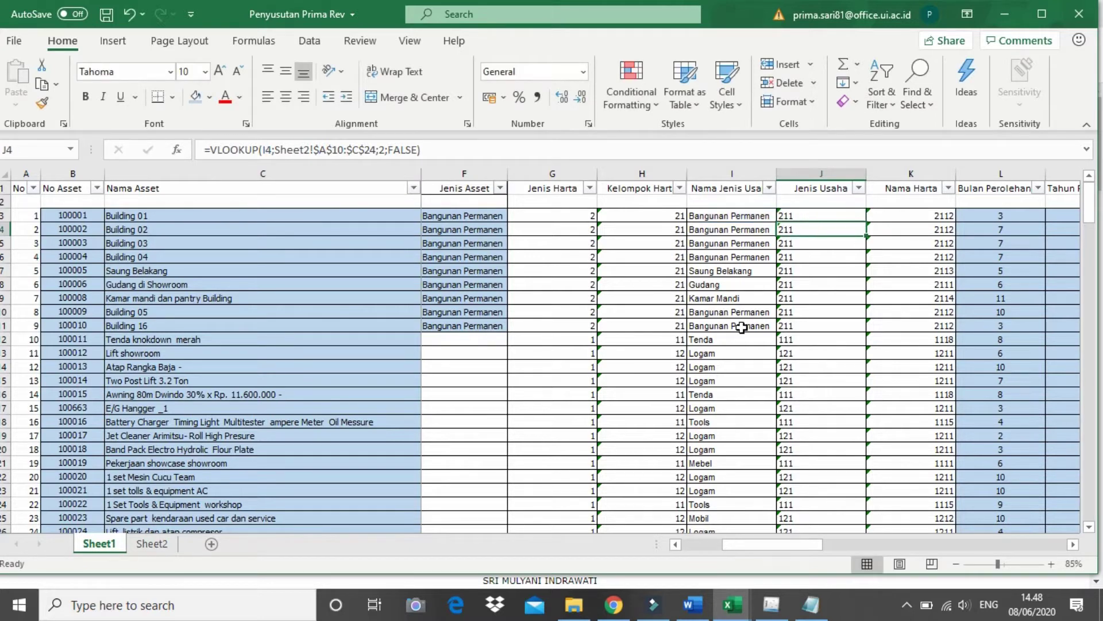
pyautogui.click(158, 545)
pyautogui.scroll(-1, 138, 377)
pyautogui.scroll(-1, 138, 377)
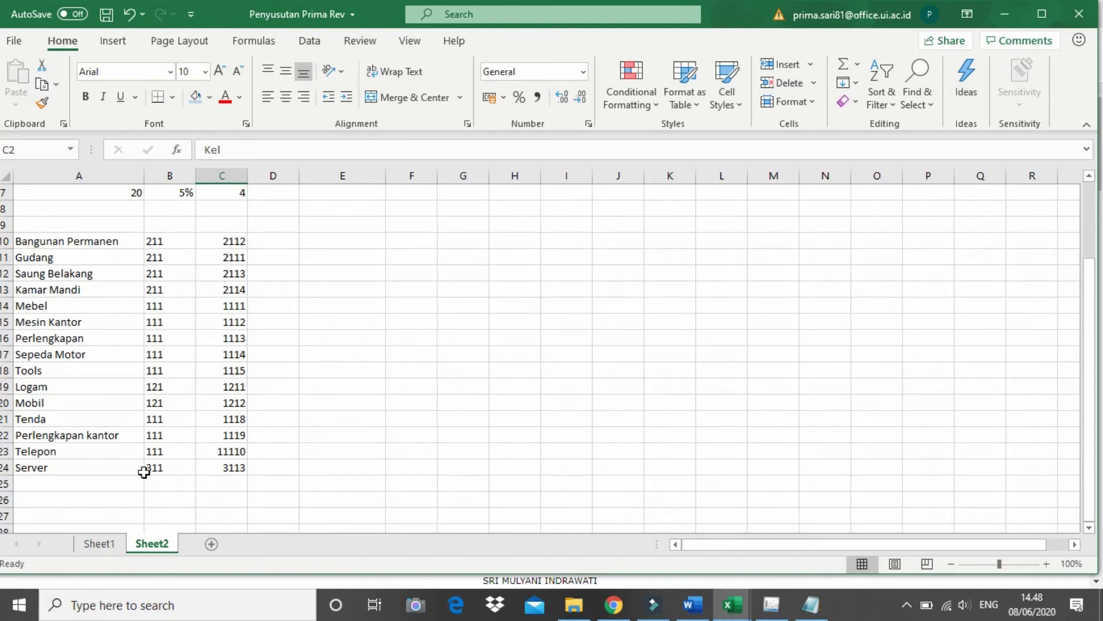
# Return to Sheet1 and review the Nama Jenis Usaha column, selecting the Building 02 entry.
pyautogui.click(99, 543)
pyautogui.click(727, 229)
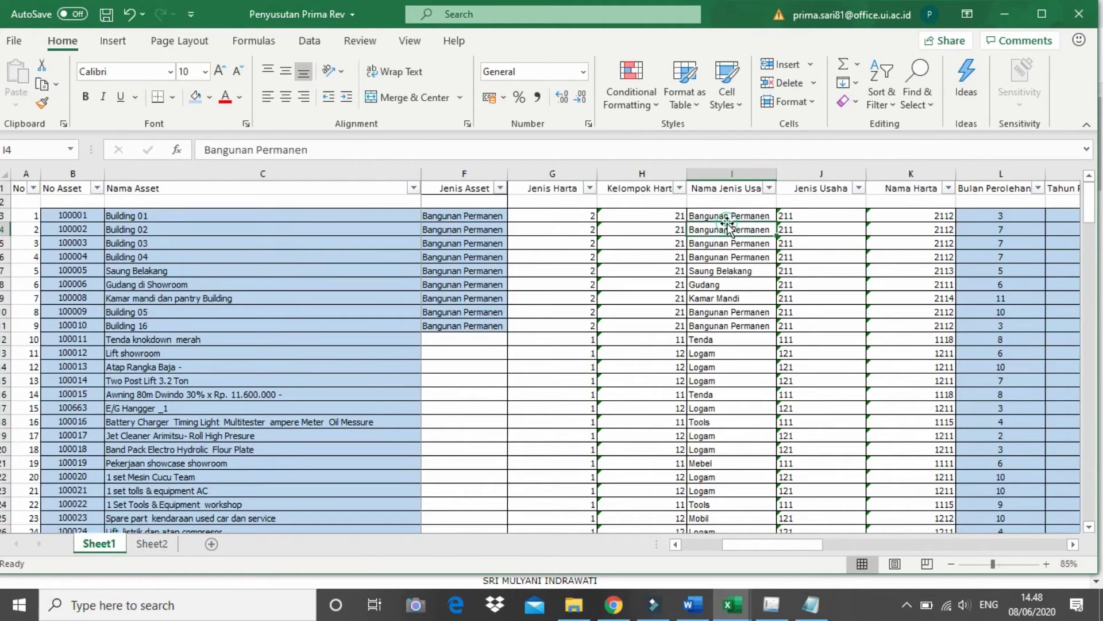
pyautogui.scroll(-2, 727, 237)
pyautogui.scroll(2, 727, 237)
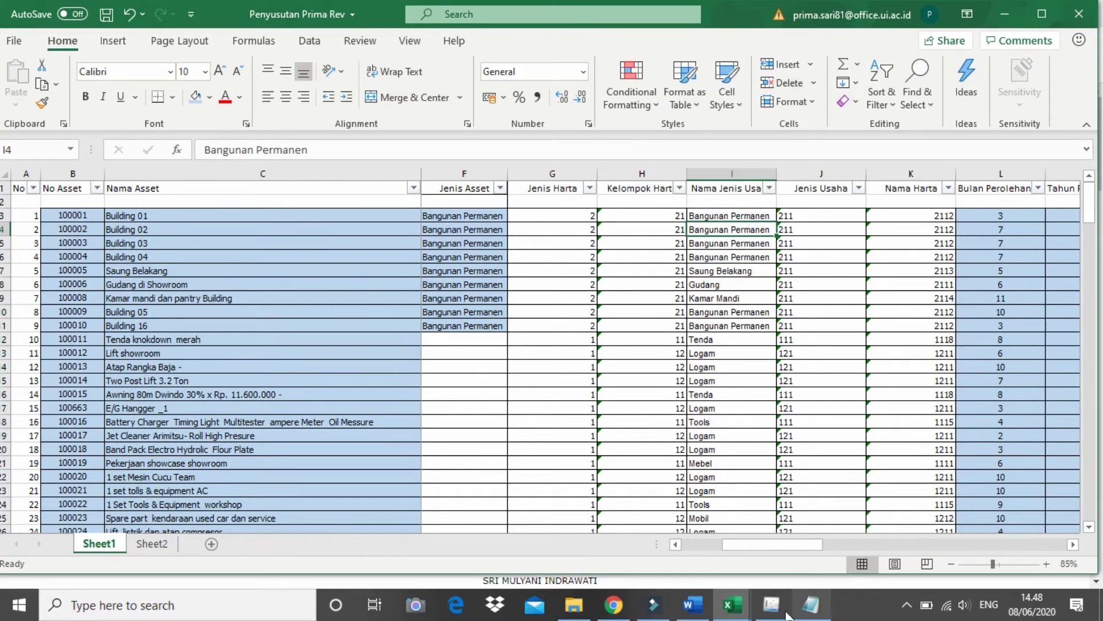
# Switch to eSPT, open the Daftar Penyusutan dan Amortisasi Fiskal special attachment and start a new depreciation entry.
pyautogui.moveTo(771, 605)
pyautogui.click(779, 560)
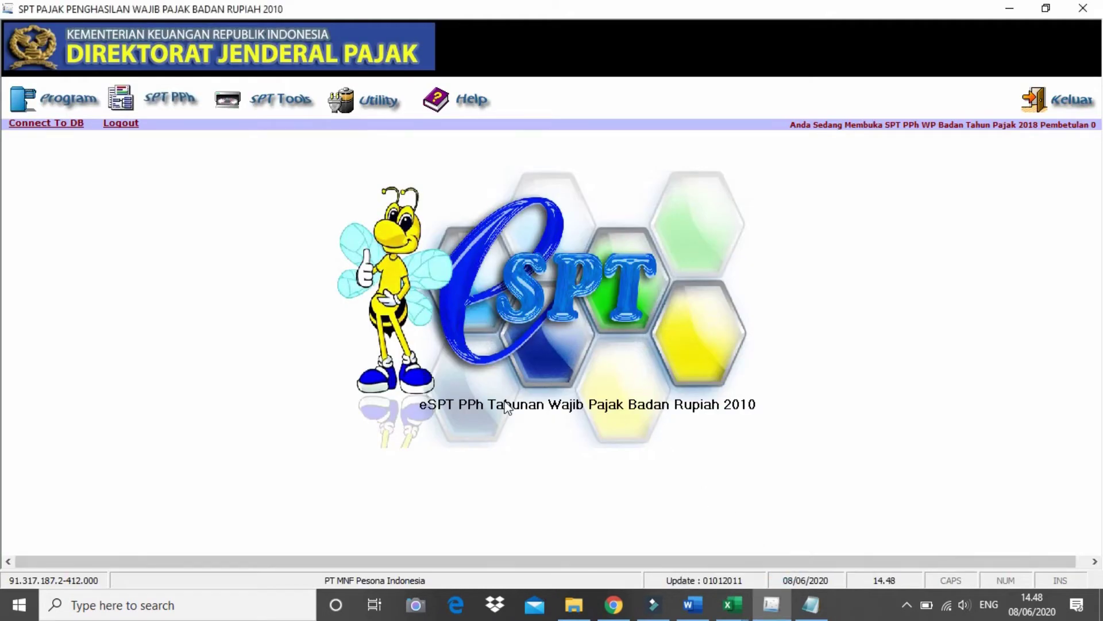
pyautogui.click(179, 99)
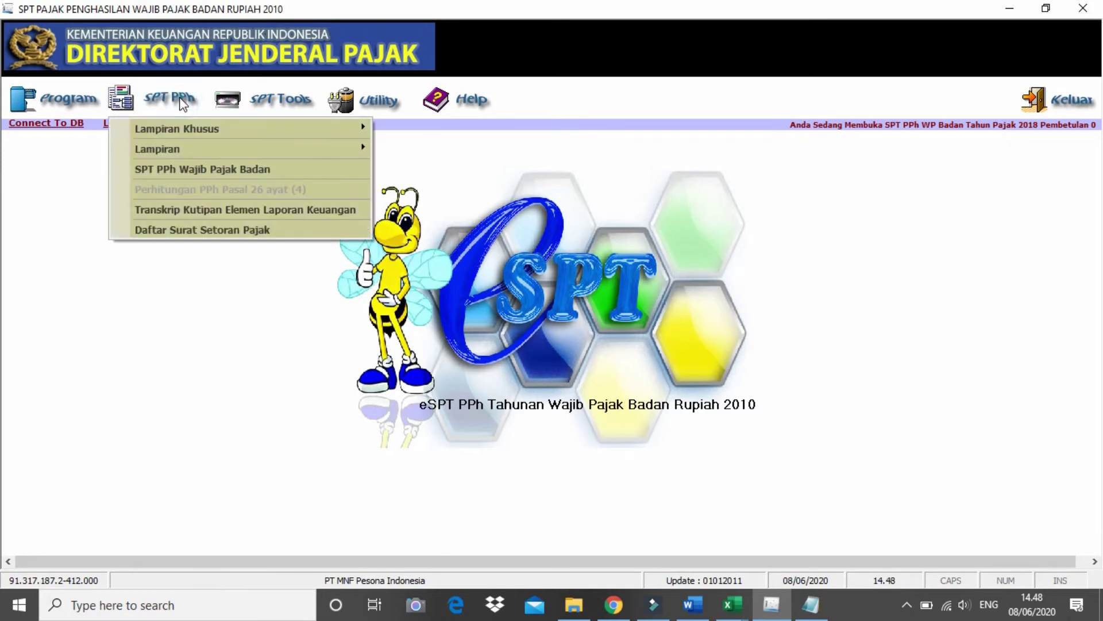
pyautogui.moveTo(177, 146)
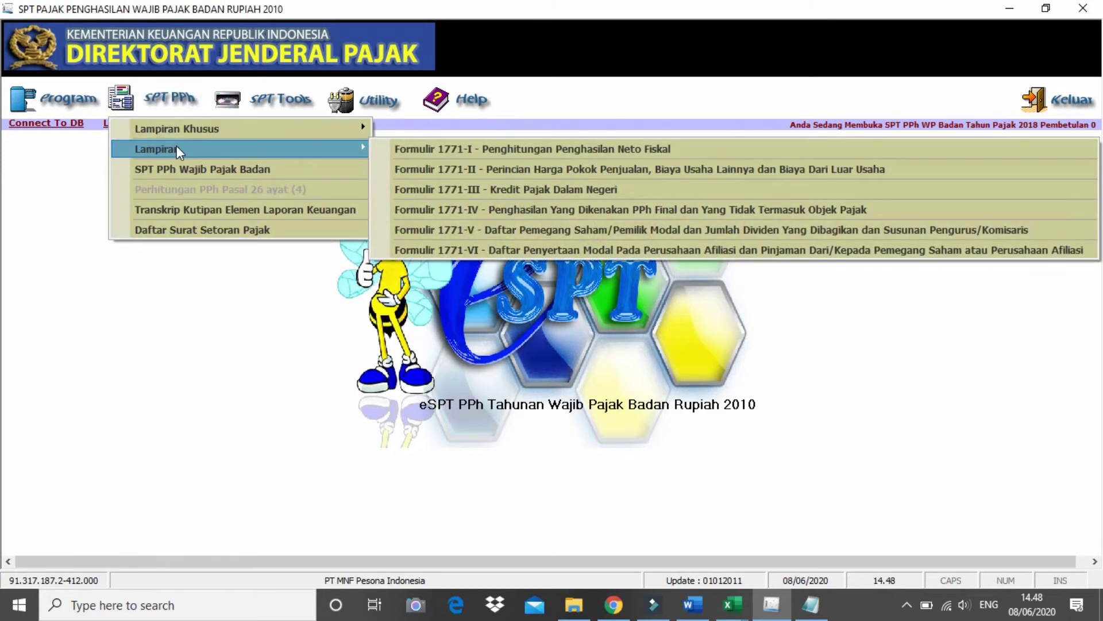
pyautogui.moveTo(183, 128)
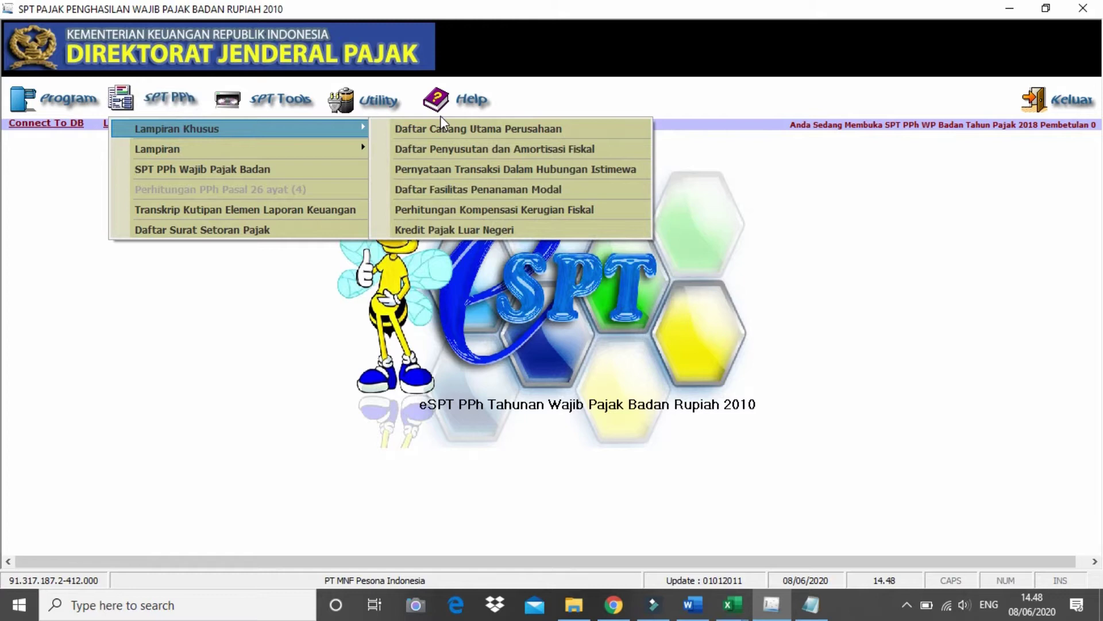
pyautogui.click(461, 150)
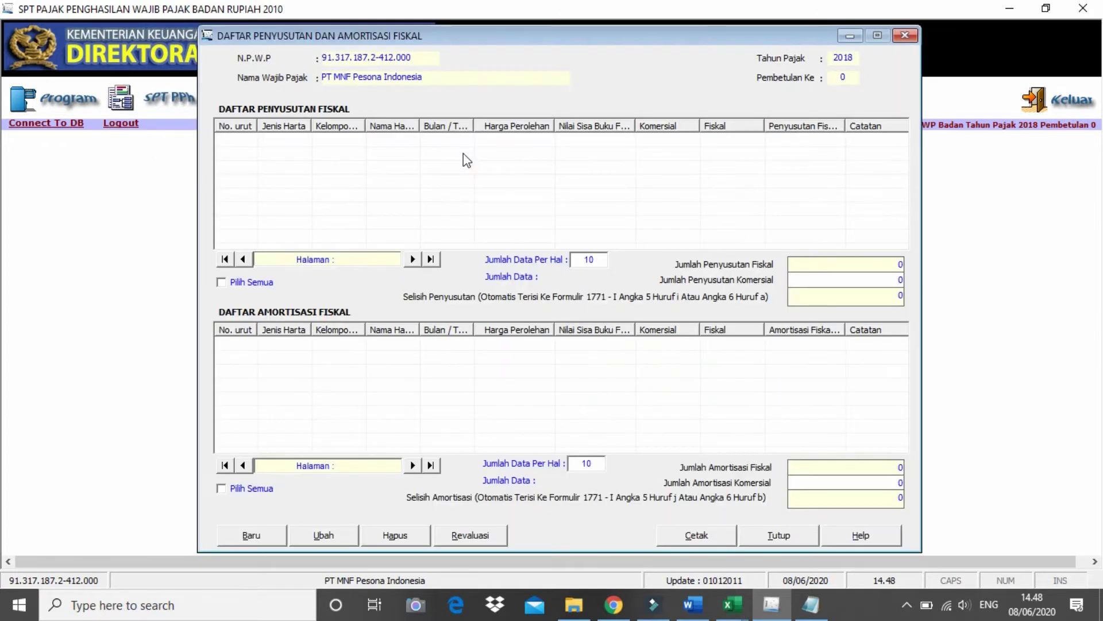
pyautogui.click(252, 535)
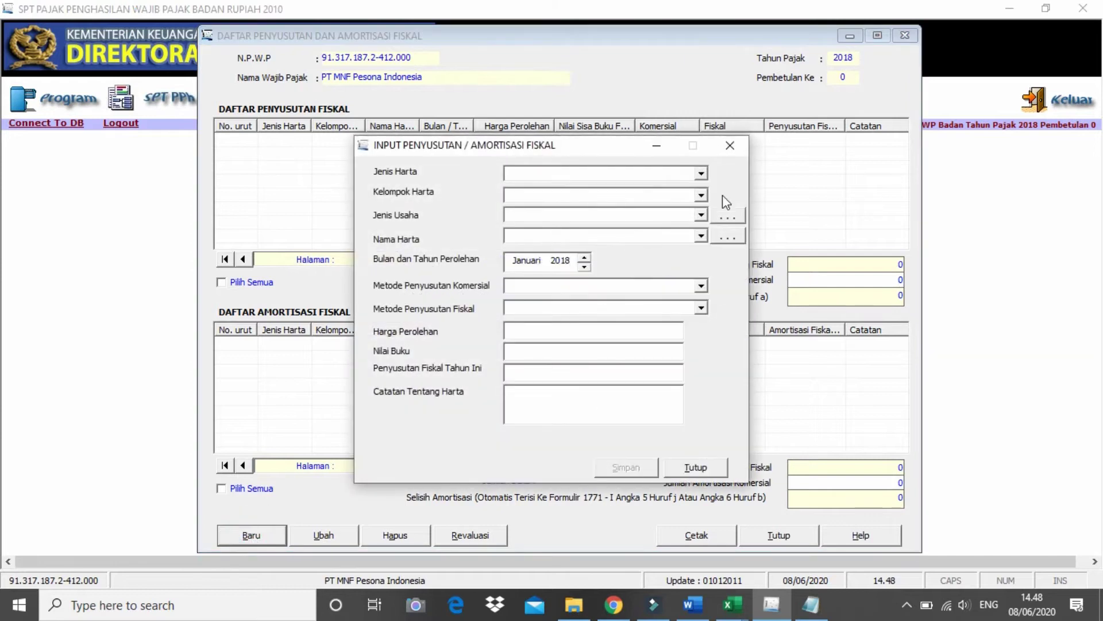
# Select Harta Berwujud, Kelompok 1 and Semua jenis usaha, review the Nama Harta reference codes, and close the forms without saving.
pyautogui.click(701, 173)
pyautogui.click(685, 196)
pyautogui.click(701, 195)
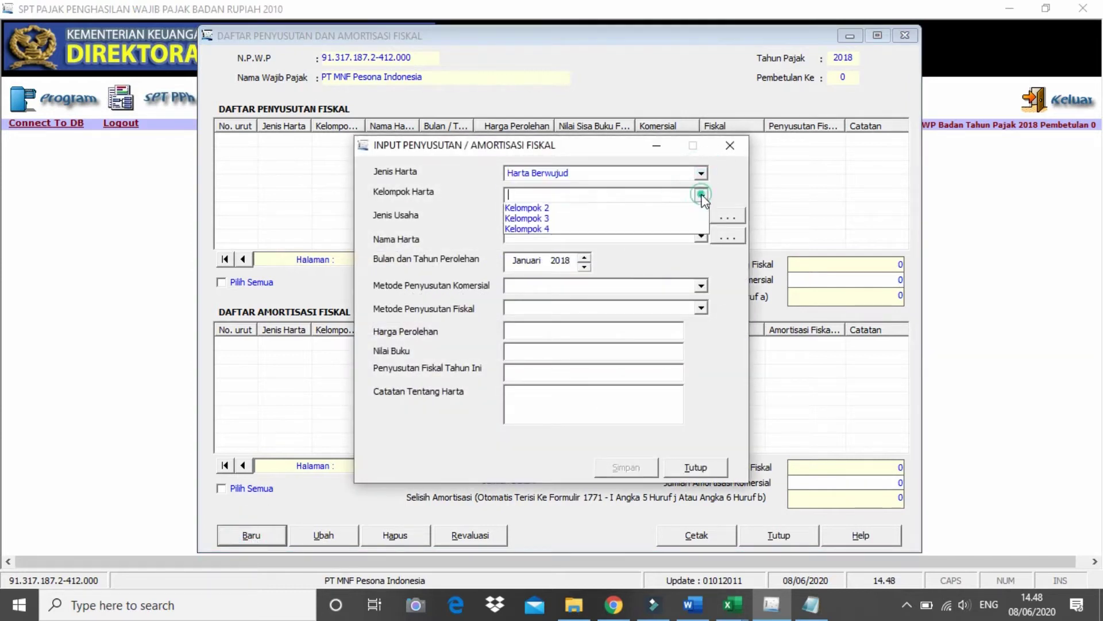
pyautogui.click(698, 221)
pyautogui.click(701, 214)
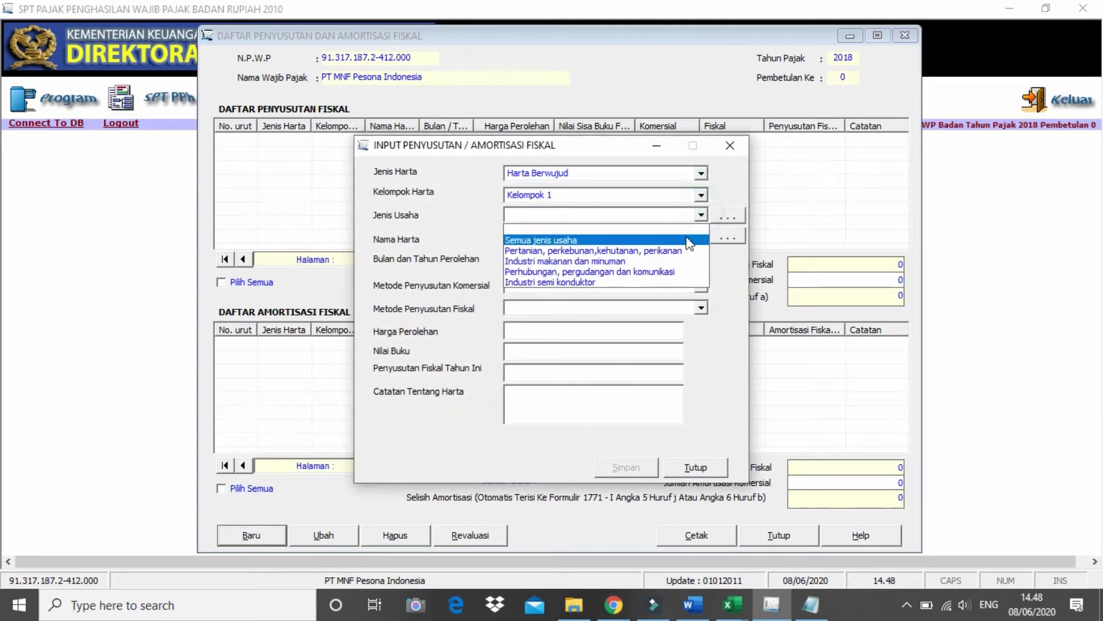
pyautogui.click(699, 238)
pyautogui.click(725, 237)
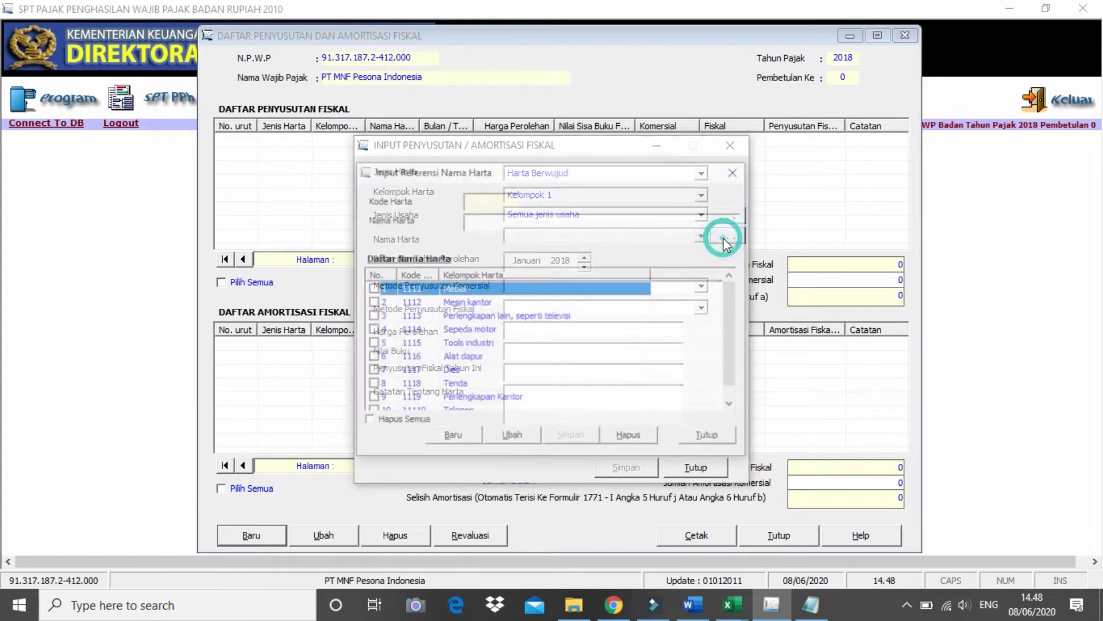
pyautogui.scroll(-1, 470, 370)
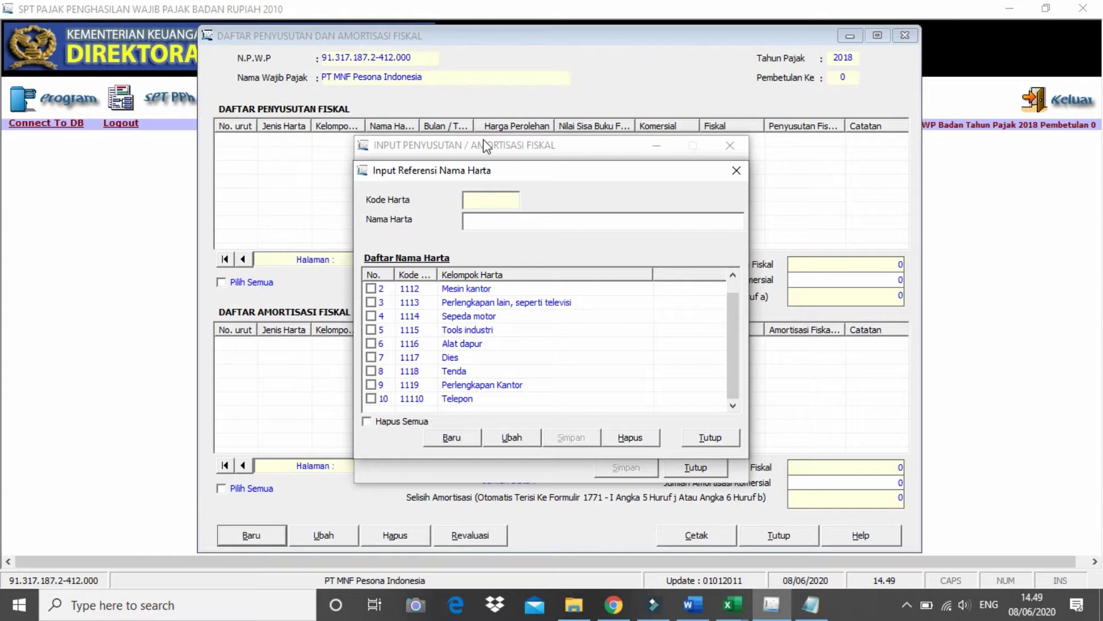
pyautogui.click(711, 438)
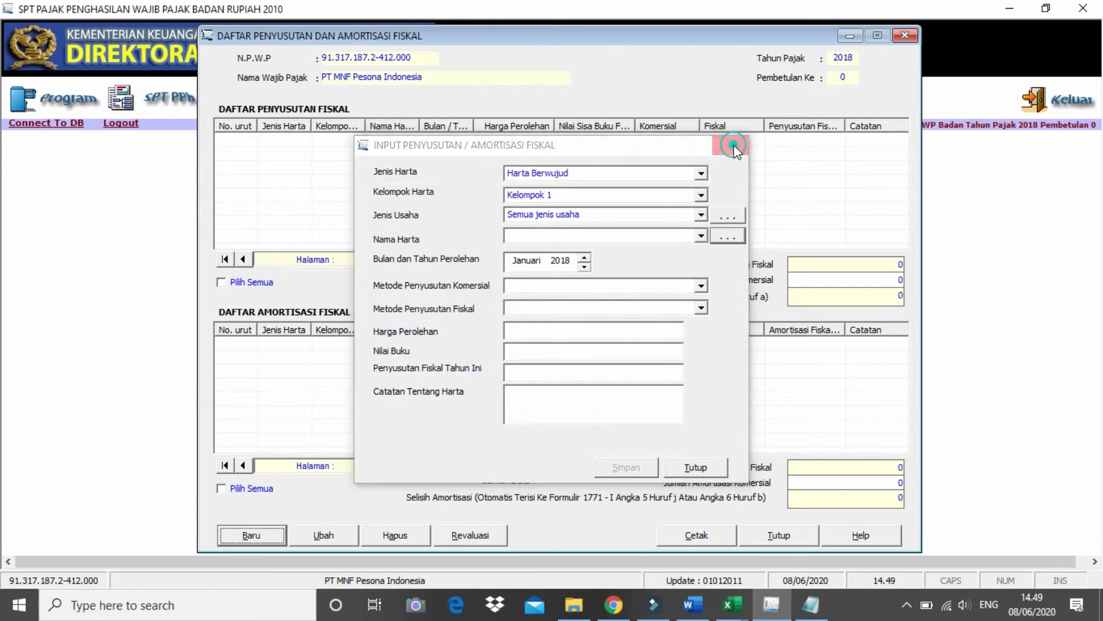
pyautogui.click(730, 145)
pyautogui.click(916, 36)
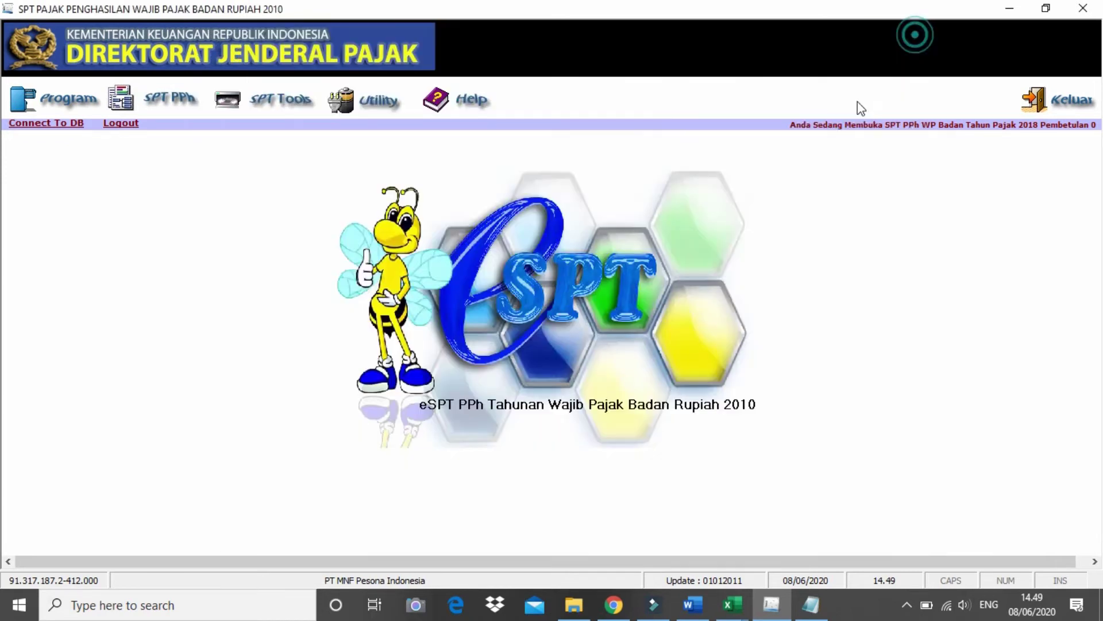
# Return to the Excel asset list and review the columns from Nama Harta to Masa Manfaat, selecting the Atap Rangka Baja useful life.
pyautogui.hotkey('alt', 'Tab')
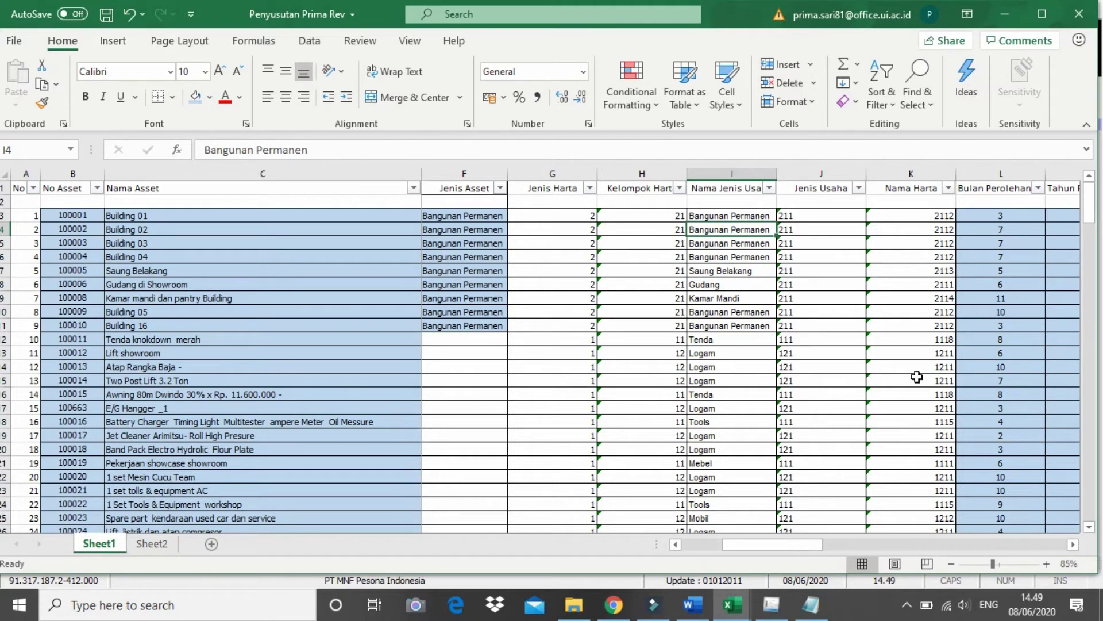
pyautogui.click(879, 399)
pyautogui.moveTo(788, 543); pyautogui.dragTo(868, 520)
pyautogui.click(823, 362)
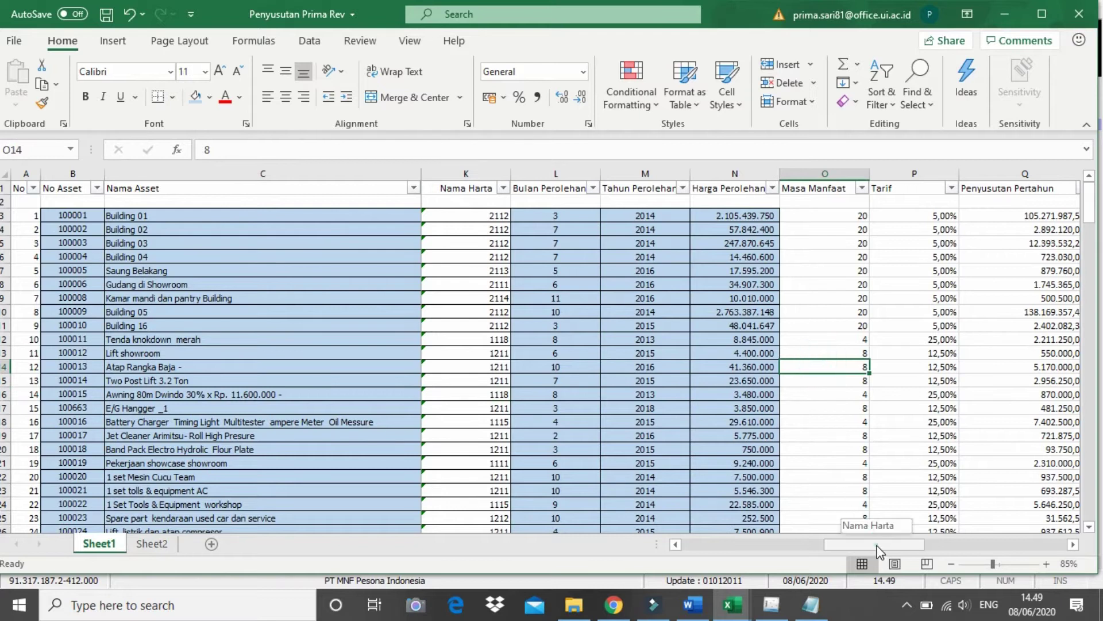
# Inspect the VLOOKUP formula in the Tarif column and review its useful-life and rate table on Sheet2.
pyautogui.hscroll(3, 911, 524)
pyautogui.click(770, 341)
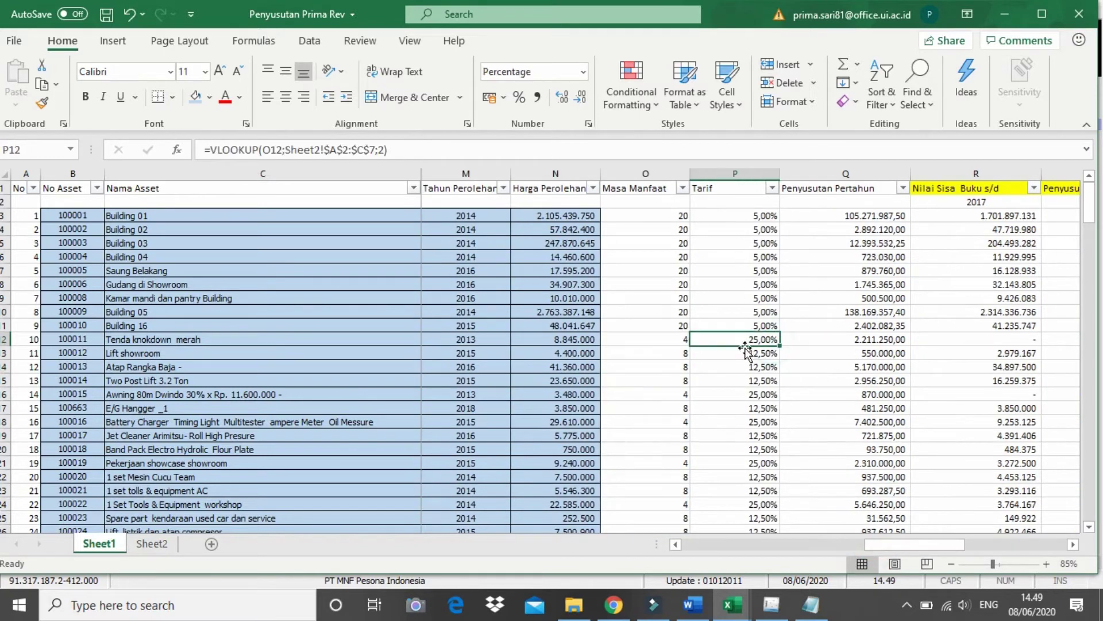
pyautogui.click(740, 273)
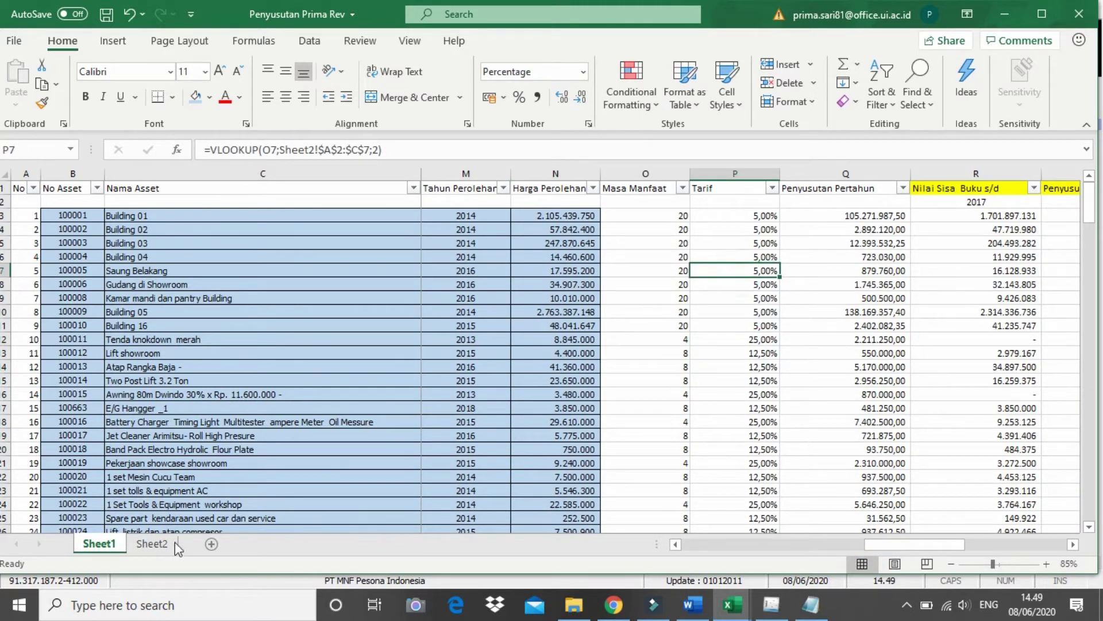
pyautogui.click(151, 543)
pyautogui.scroll(2, 264, 357)
pyautogui.moveTo(63, 210); pyautogui.dragTo(236, 293)
pyautogui.click(454, 333)
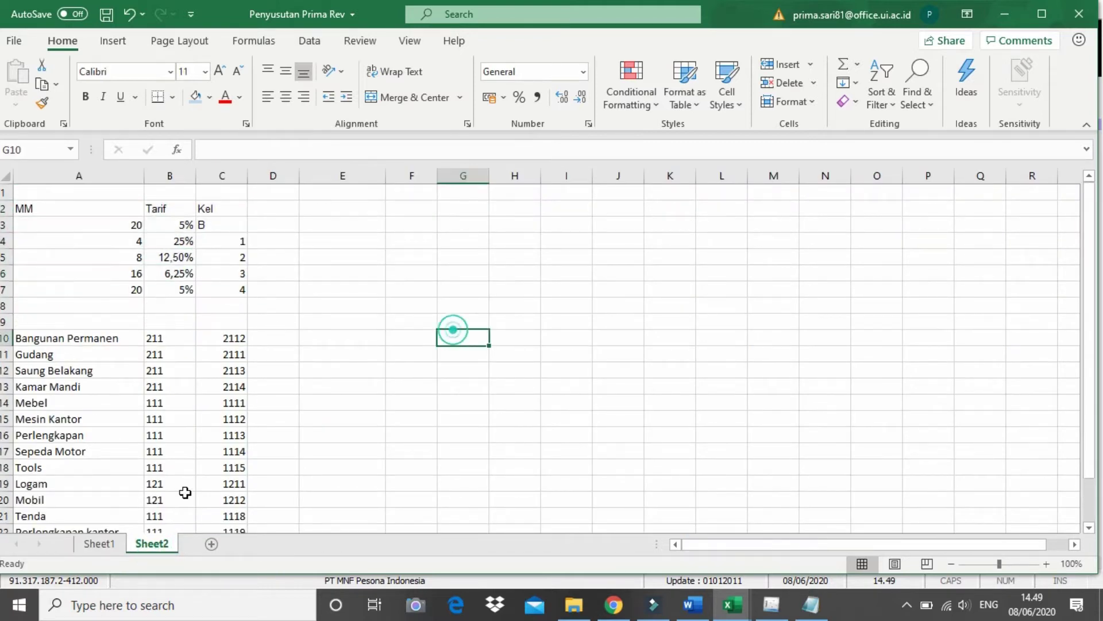
# Select Building 01's Penyusutan Pertahun cell on Sheet1 and narrow the Excel window to show the Notepad cell legend beside it.
pyautogui.click(97, 543)
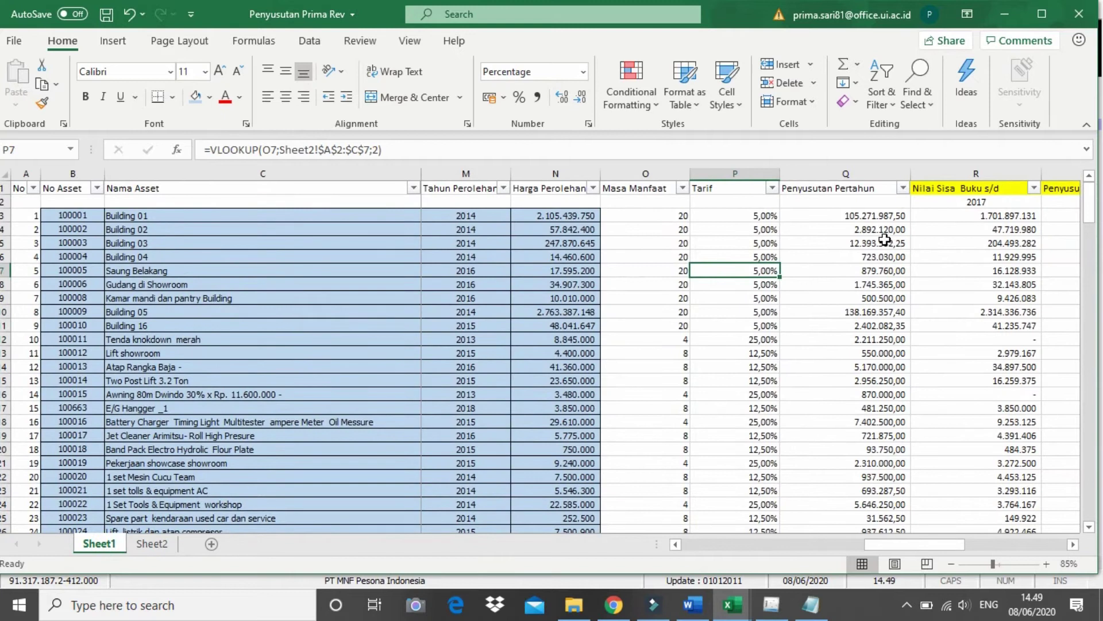
pyautogui.click(882, 218)
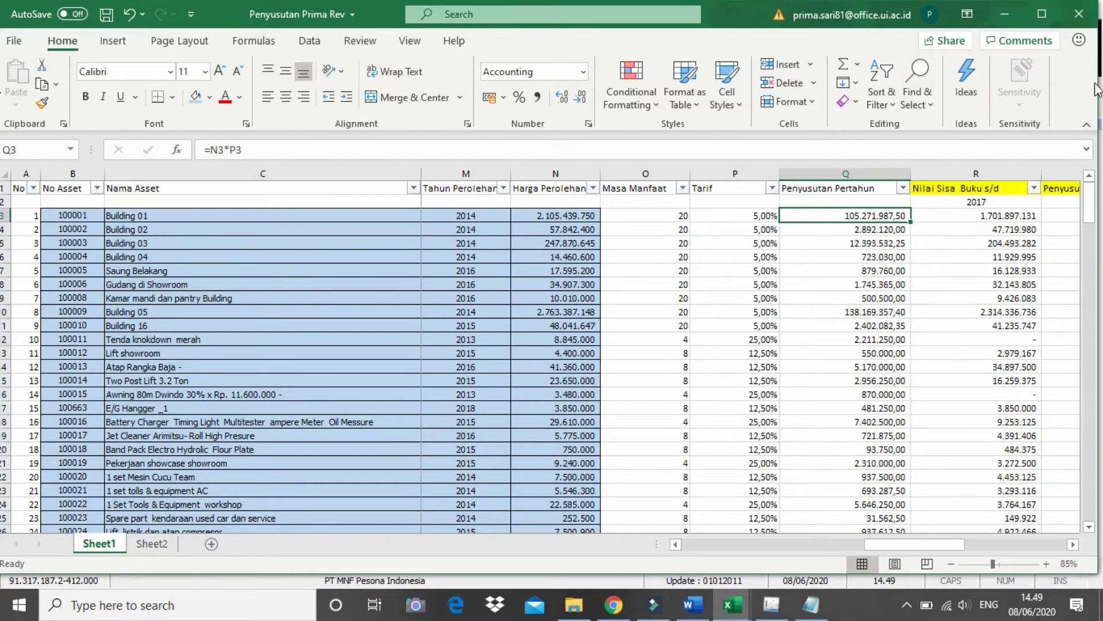
pyautogui.click(1033, 23)
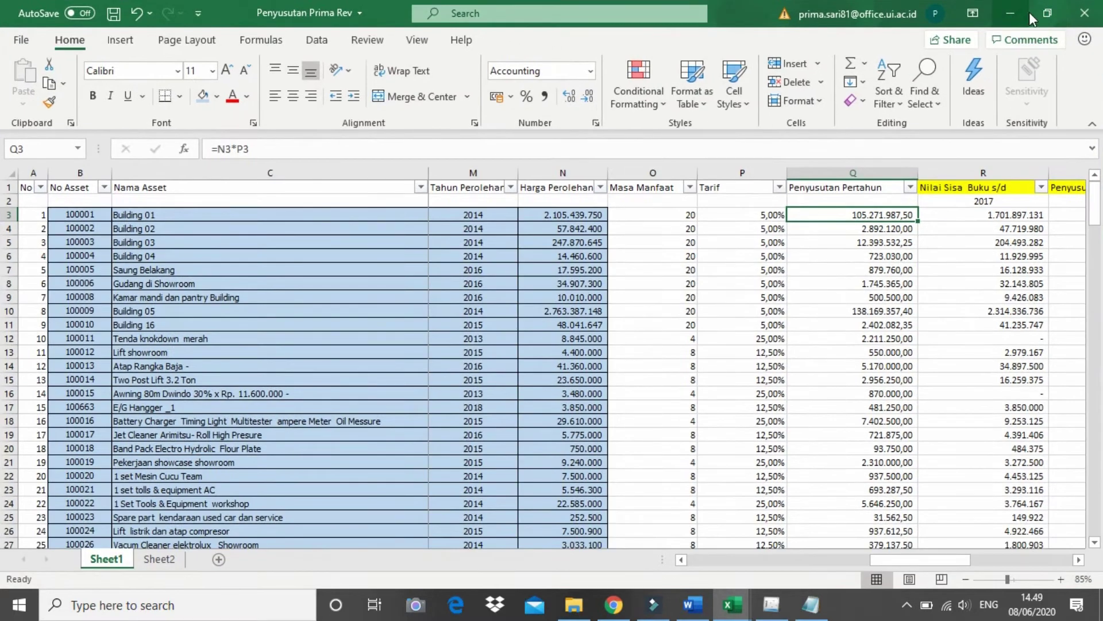
pyautogui.click(1030, 12)
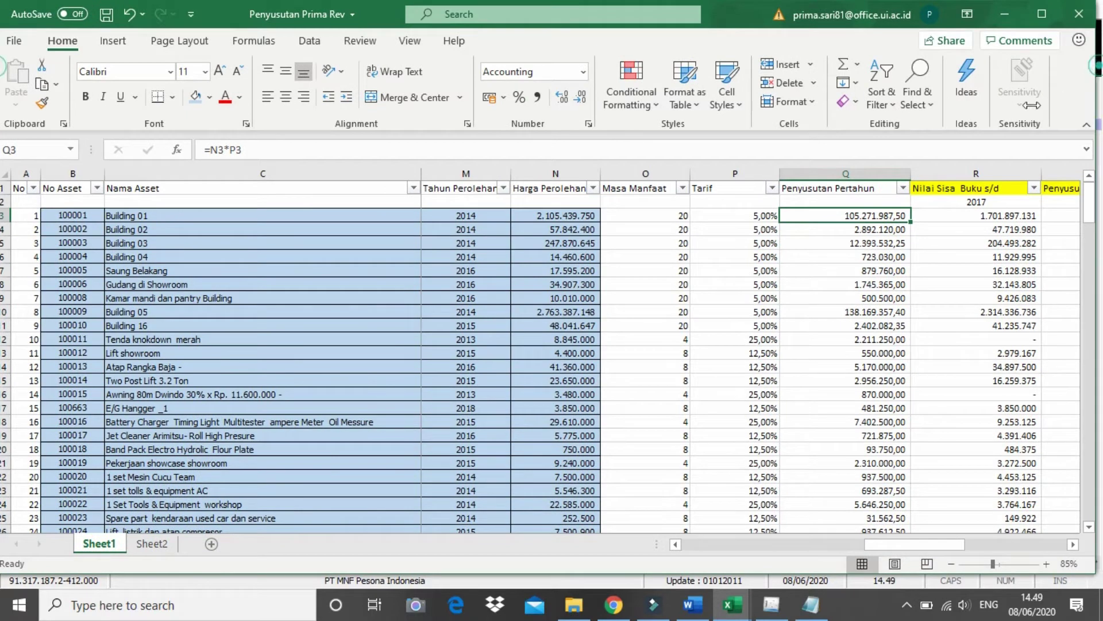
pyautogui.moveTo(1098, 63); pyautogui.dragTo(915, 63)
pyautogui.click(810, 613)
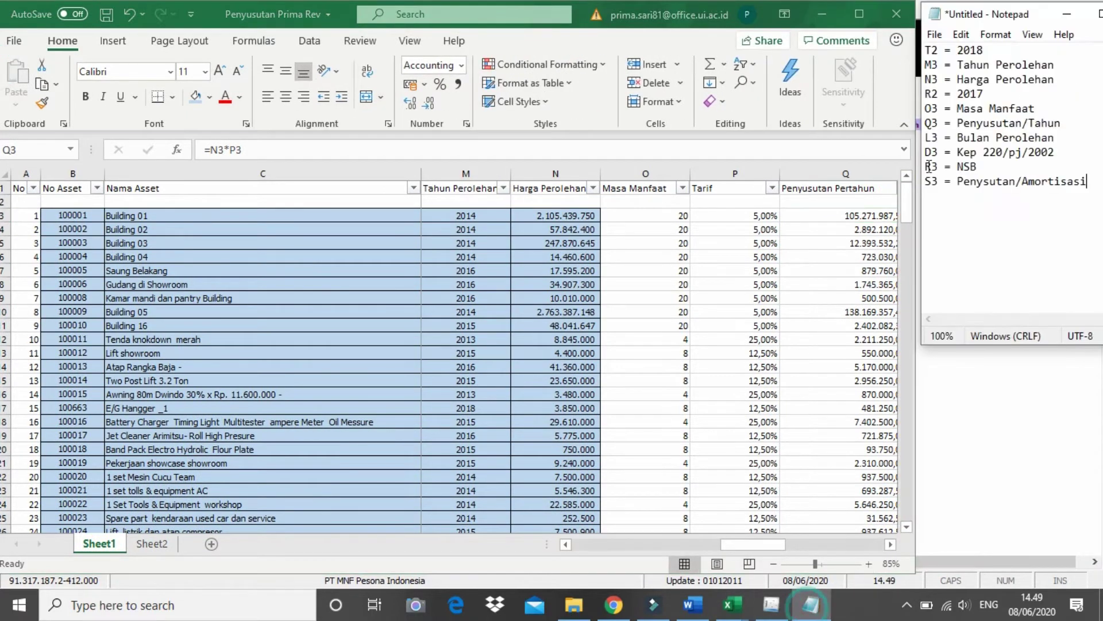
pyautogui.moveTo(916, 125); pyautogui.dragTo(922, 99)
pyautogui.click(913, 121)
# Inspect how the formula in Building 01's Penyusutan Pertahun cell multiplies the acquisition price by the rate.
pyautogui.click(809, 289)
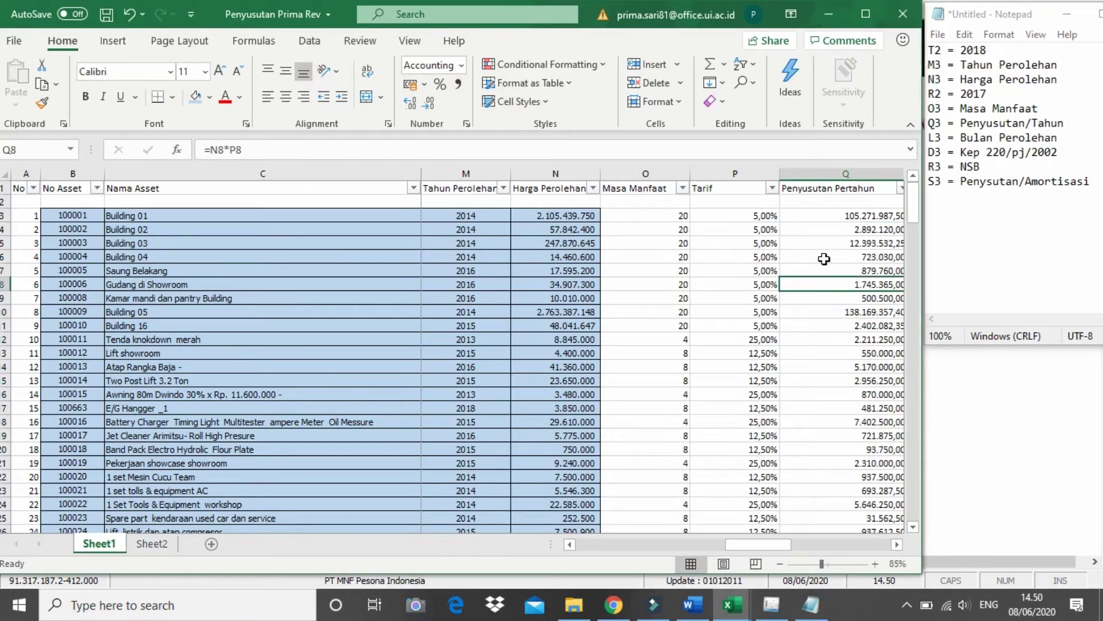
pyautogui.moveTo(770, 544); pyautogui.dragTo(827, 545)
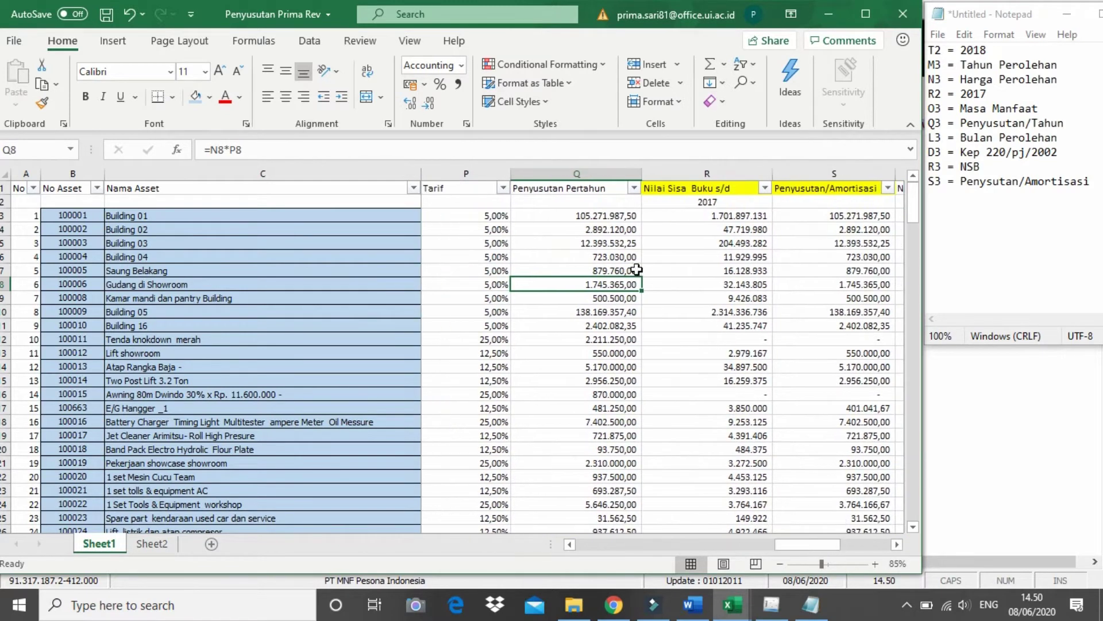
pyautogui.click(628, 216)
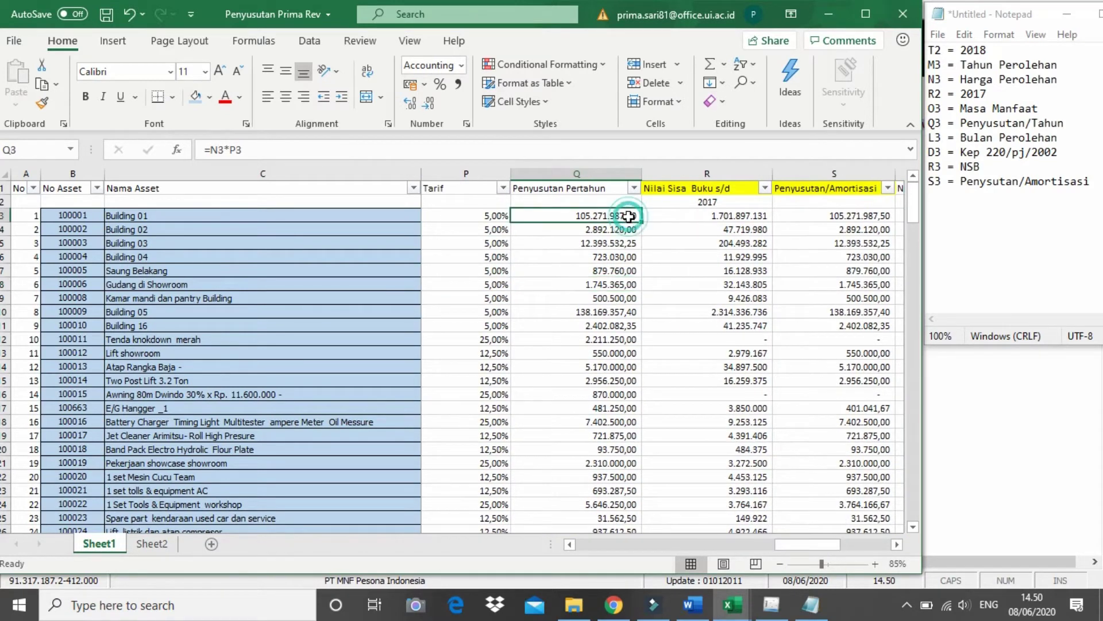
pyautogui.click(238, 150)
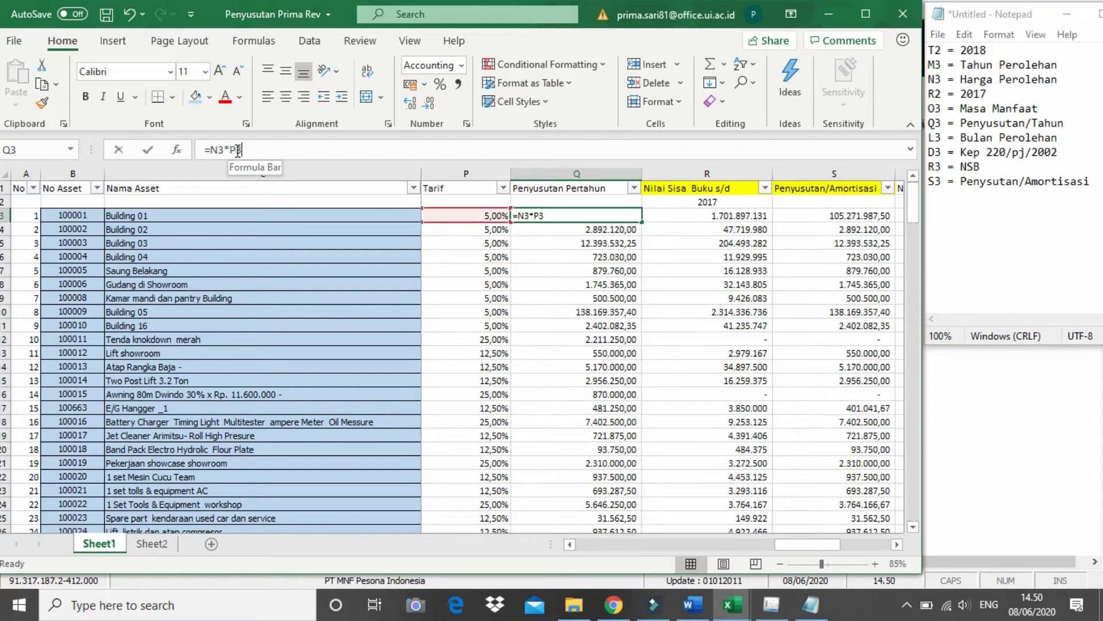
pyautogui.press('Return')
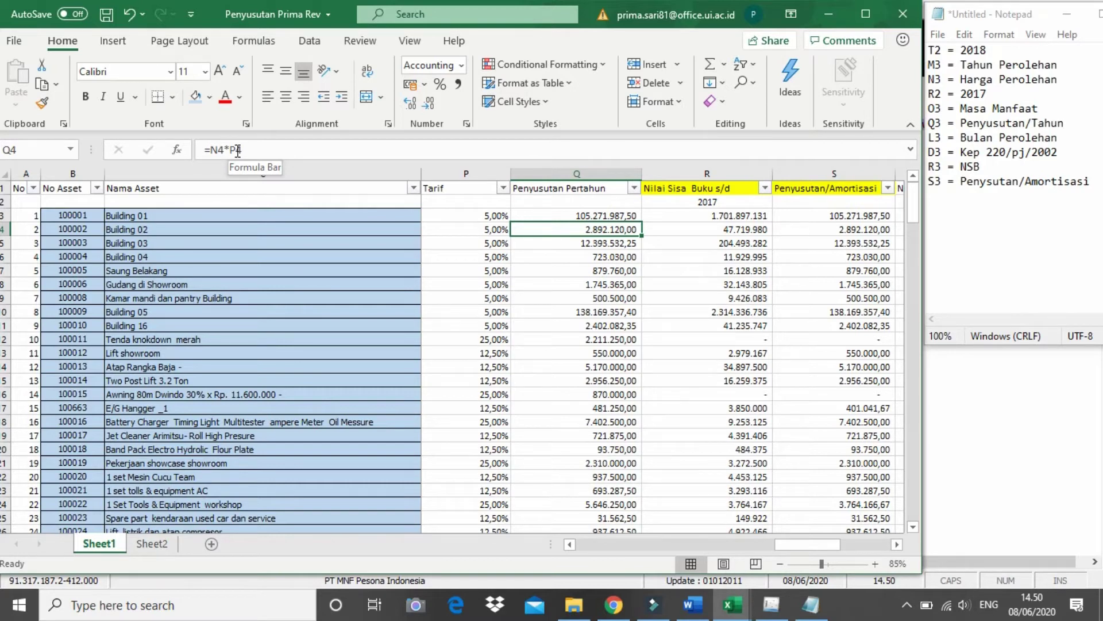
pyautogui.press('Up')
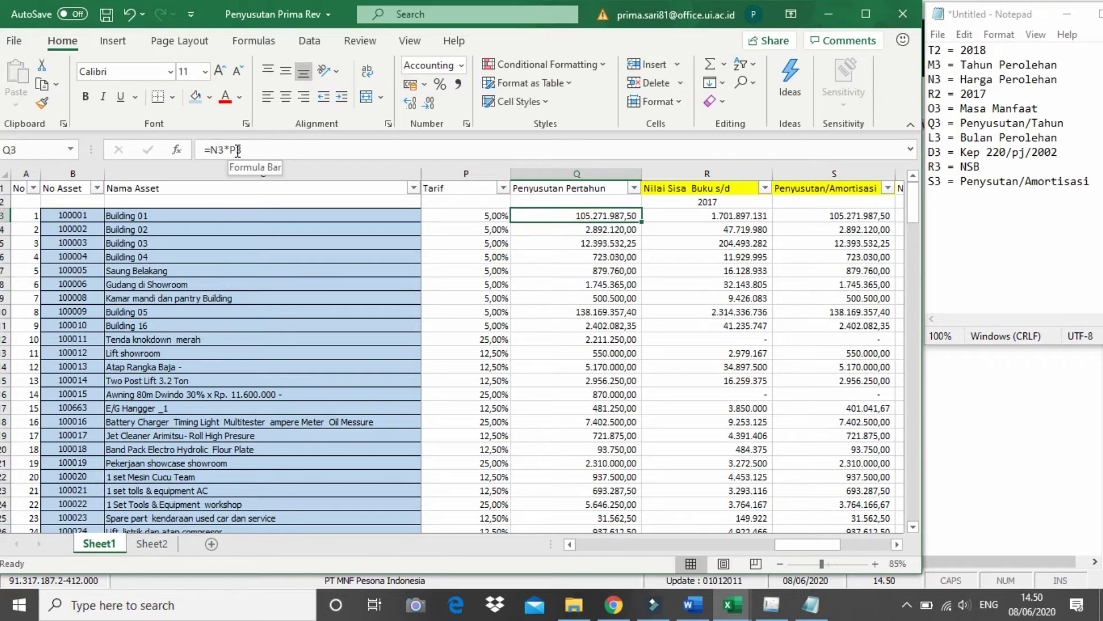
# Look through Building 01's Penyusutan/Amortisasi formula and return to its Nilai Sisa Buku s/d 2017 cell.
pyautogui.press('Right')
pyautogui.press('Right')
pyautogui.press('Right')
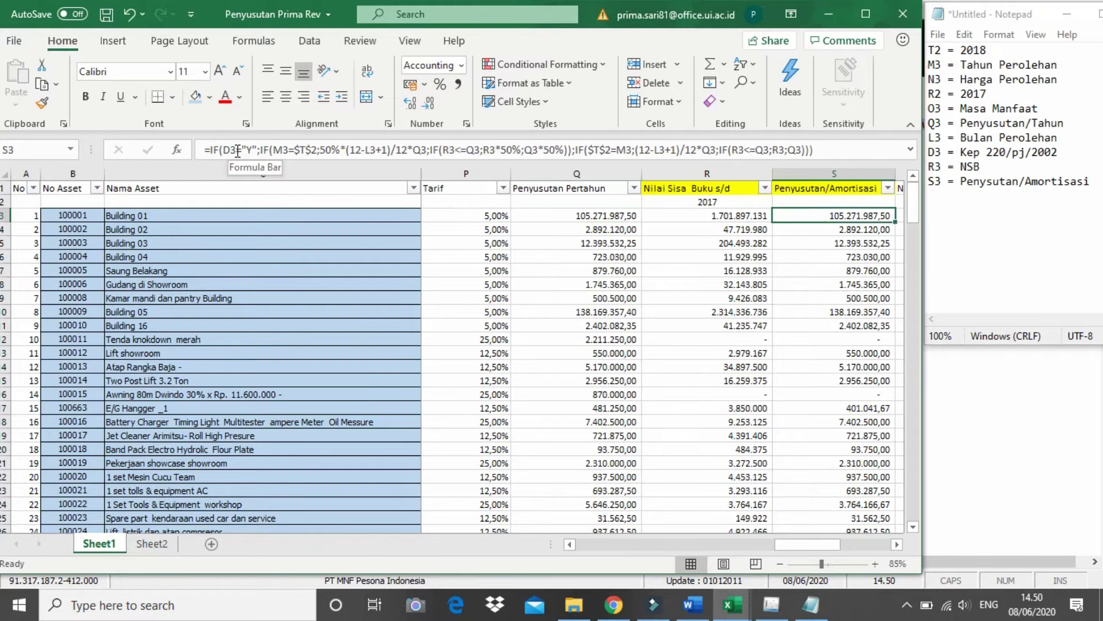
pyautogui.press('Left')
pyautogui.press('Left')
pyautogui.press('Left')
pyautogui.press('Right')
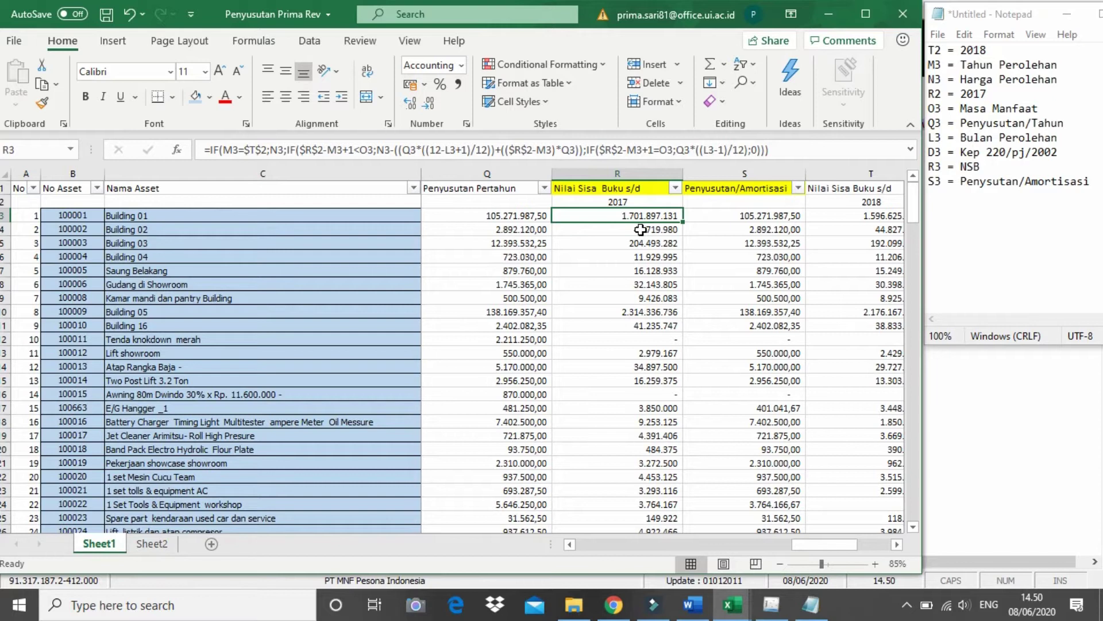
# Examine the acquisition-year test and the $R$2-M3+1<O3 useful-life test in Building 01's Nilai Sisa Buku s/d 2017 formula.
pyautogui.click(269, 149)
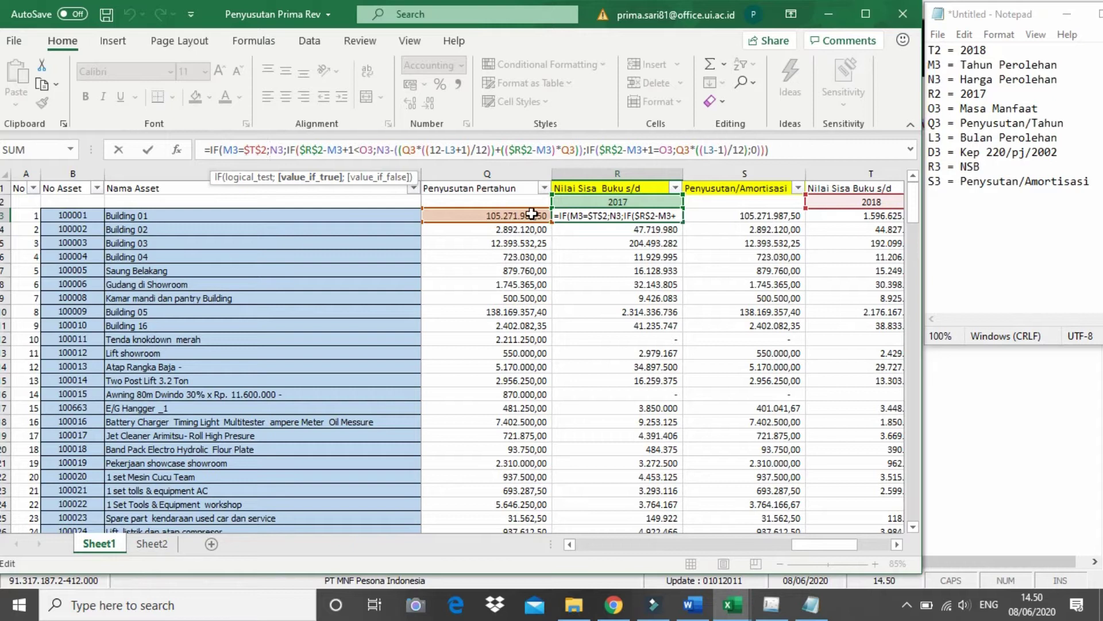
pyautogui.moveTo(810, 545); pyautogui.dragTo(799, 546)
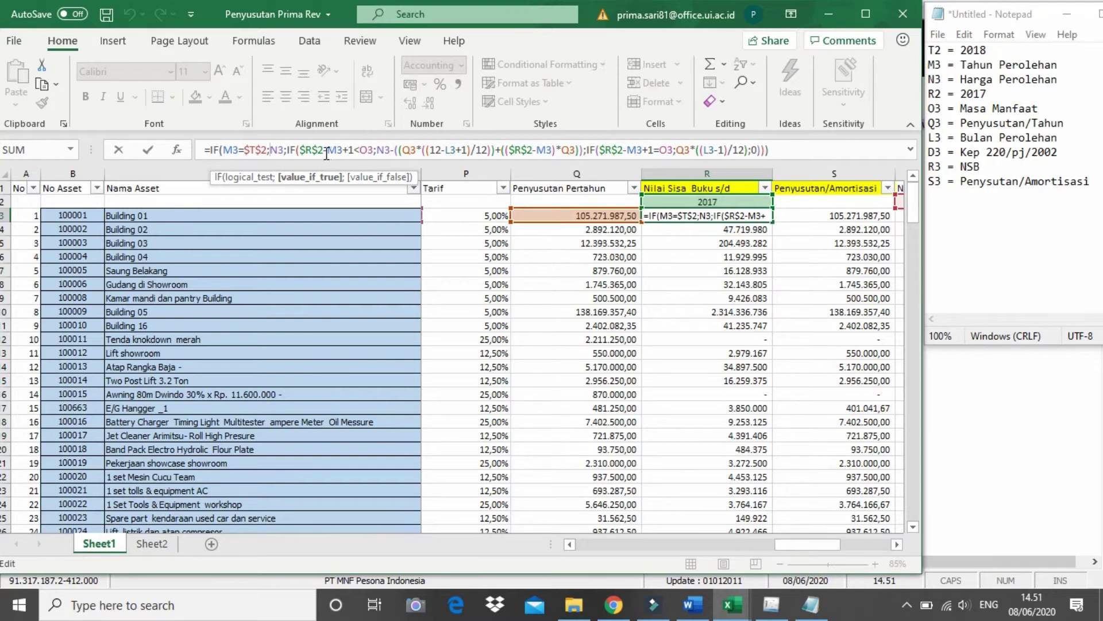
pyautogui.click(297, 149)
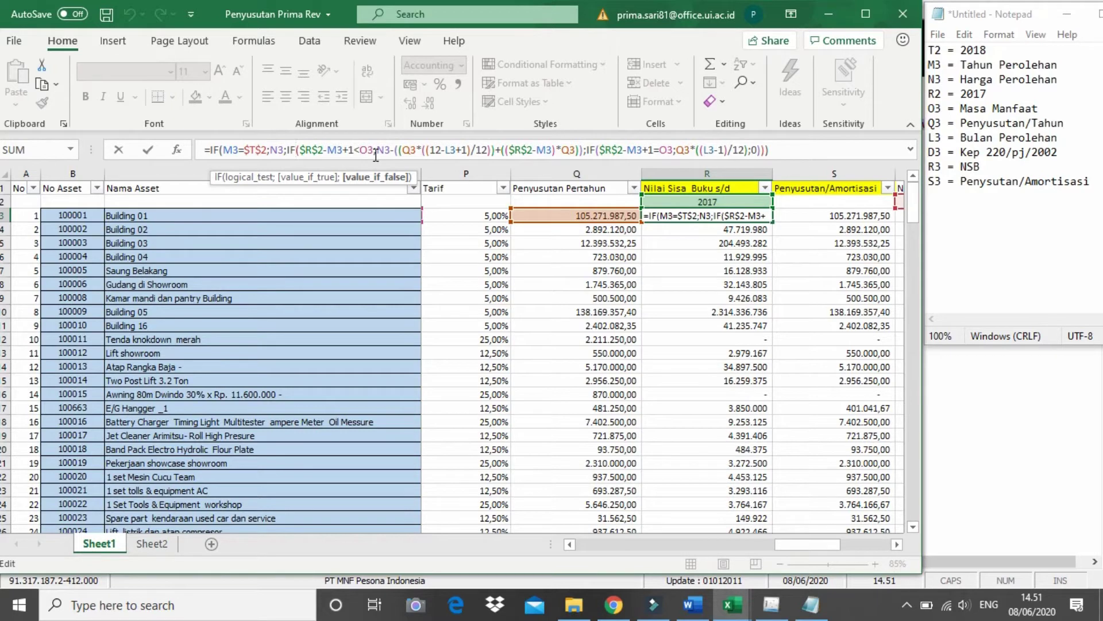
pyautogui.click(350, 151)
pyautogui.doubleClick(347, 150)
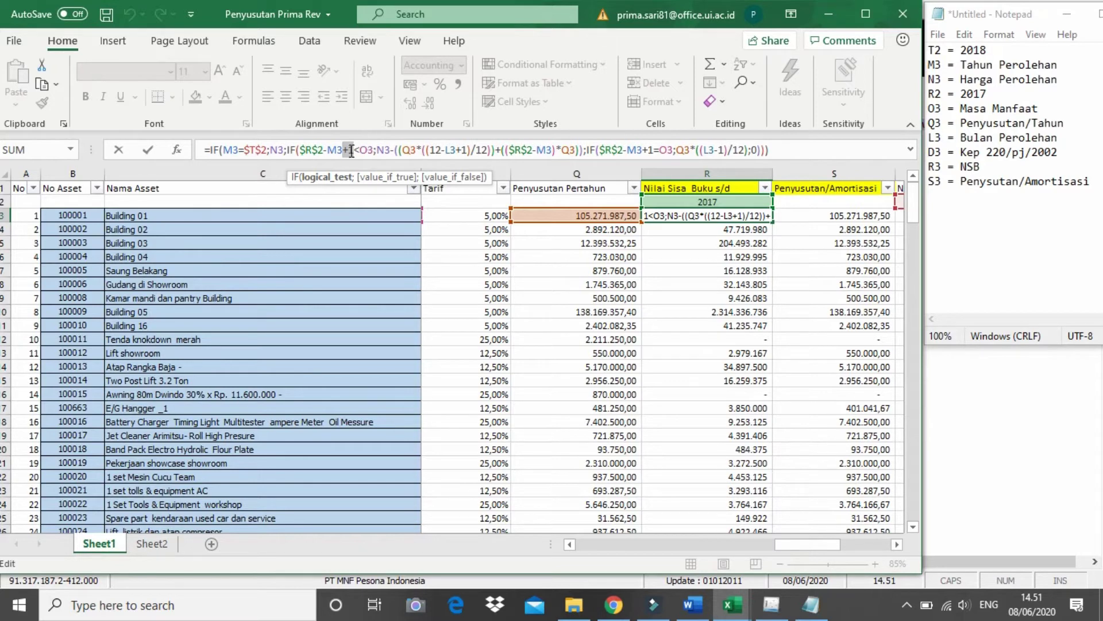
# Examine how that formula subtracts first-year depreciation Q3*((12-L3+1)/12) and later-year depreciation ($R$2-M3)*Q3 from the acquisition price N3.
pyautogui.click(372, 150)
pyautogui.click(383, 150)
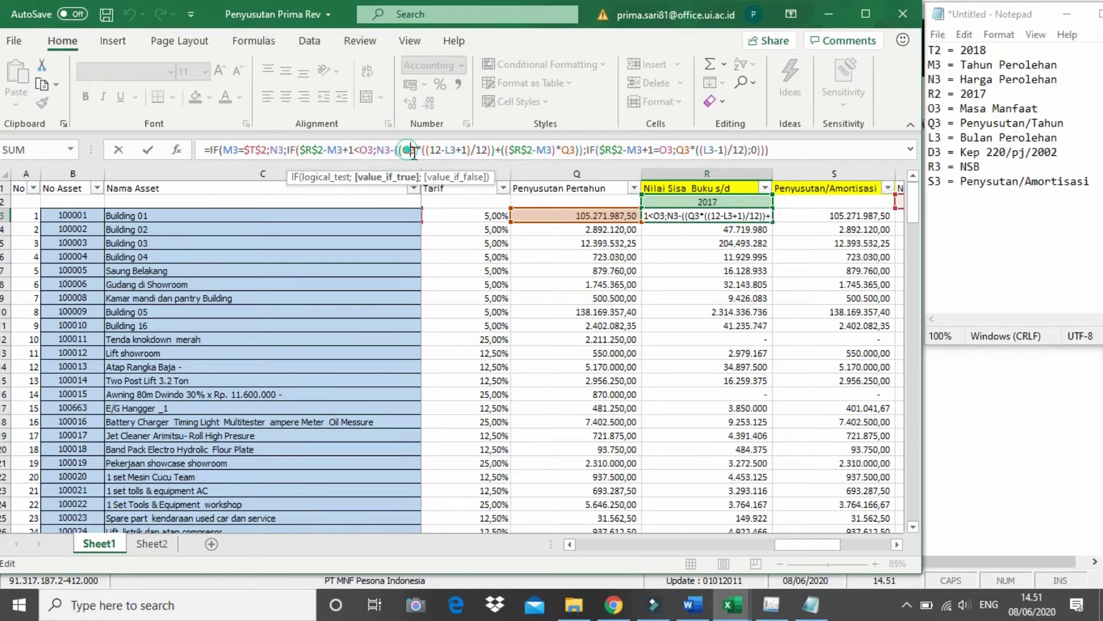
pyautogui.moveTo(405, 151); pyautogui.dragTo(492, 147)
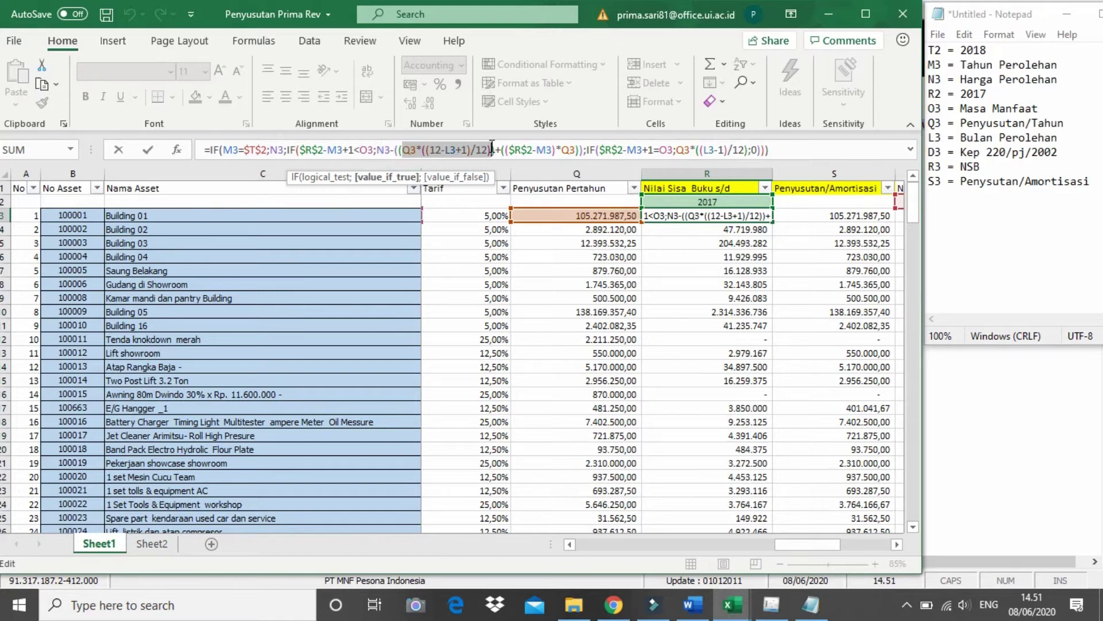
pyautogui.click(505, 148)
pyautogui.moveTo(509, 148); pyautogui.dragTo(572, 147)
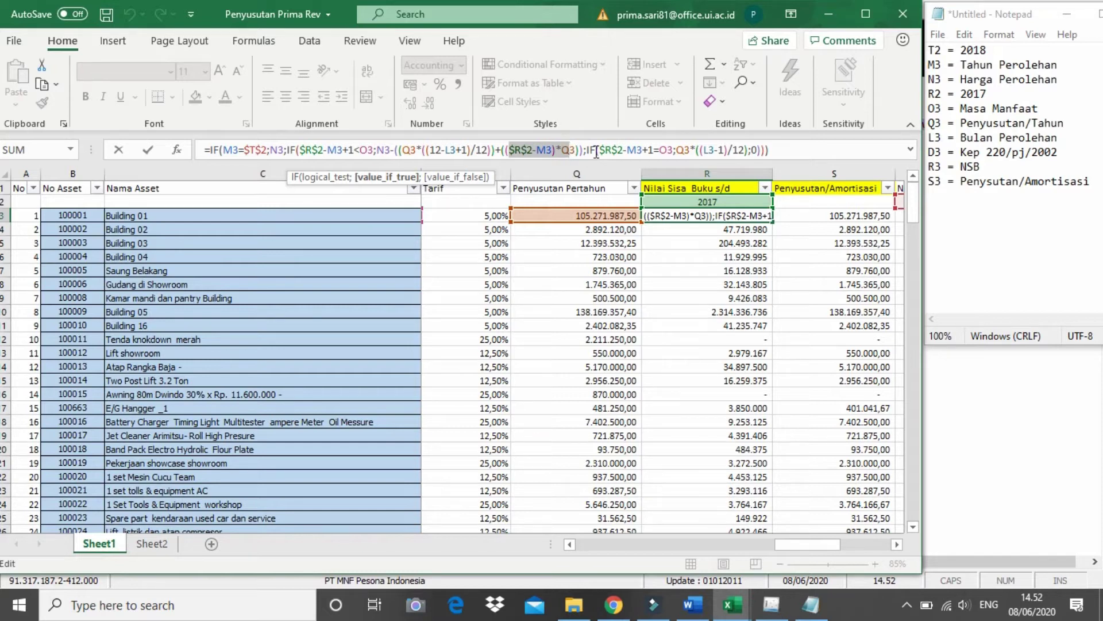
# Examine the final IF branch of the 2017 book-value formula, covering $R$2-M3+1=O3 and Q3*((L3-1)/12), and leave the formula unchanged.
pyautogui.click(602, 149)
pyautogui.click(594, 150)
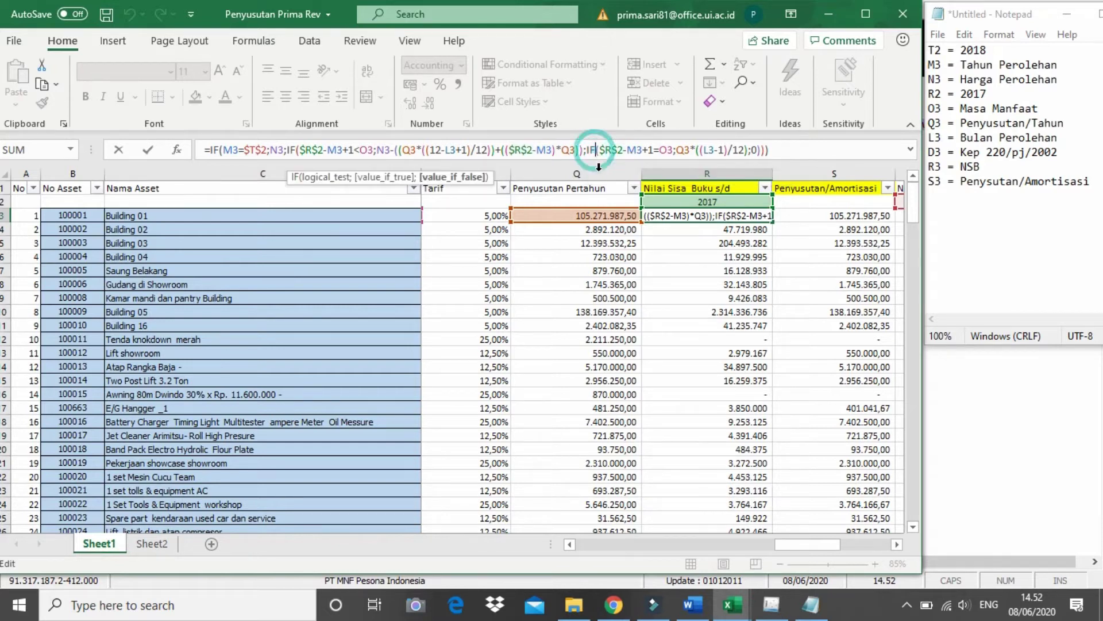
pyautogui.moveTo(605, 150); pyautogui.dragTo(625, 150)
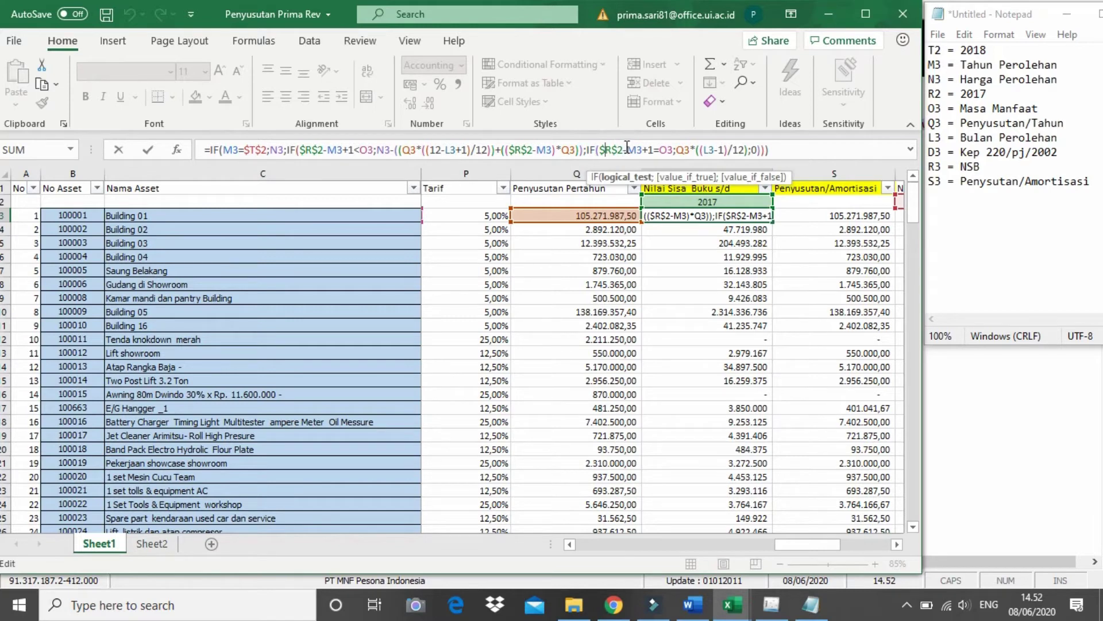
pyautogui.moveTo(653, 150); pyautogui.dragTo(606, 152)
pyautogui.click(658, 150)
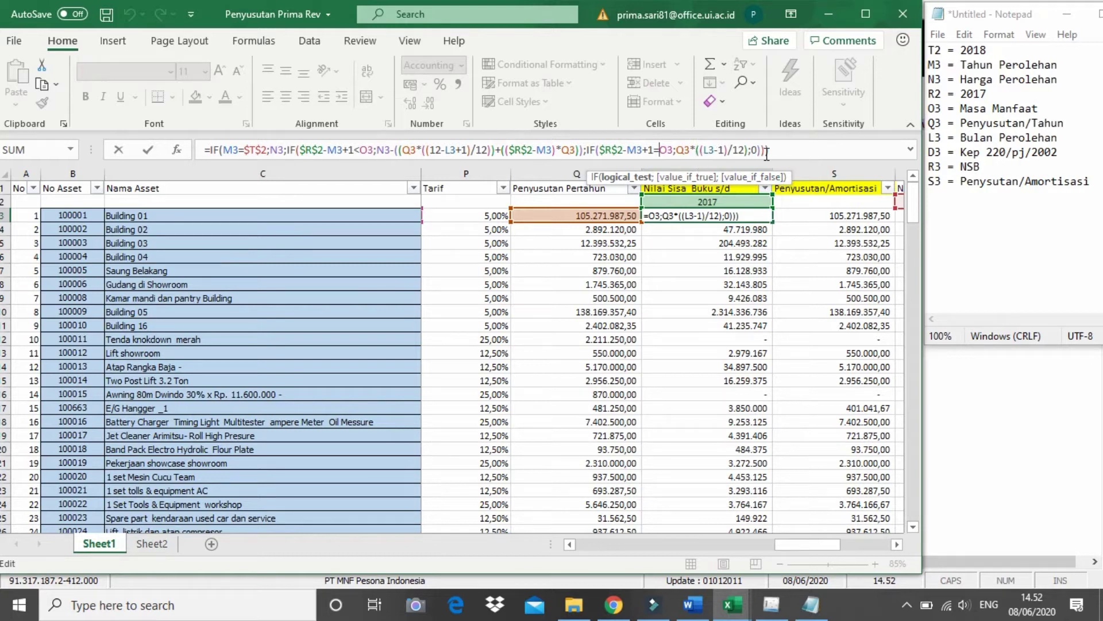
pyautogui.moveTo(762, 150); pyautogui.dragTo(701, 151)
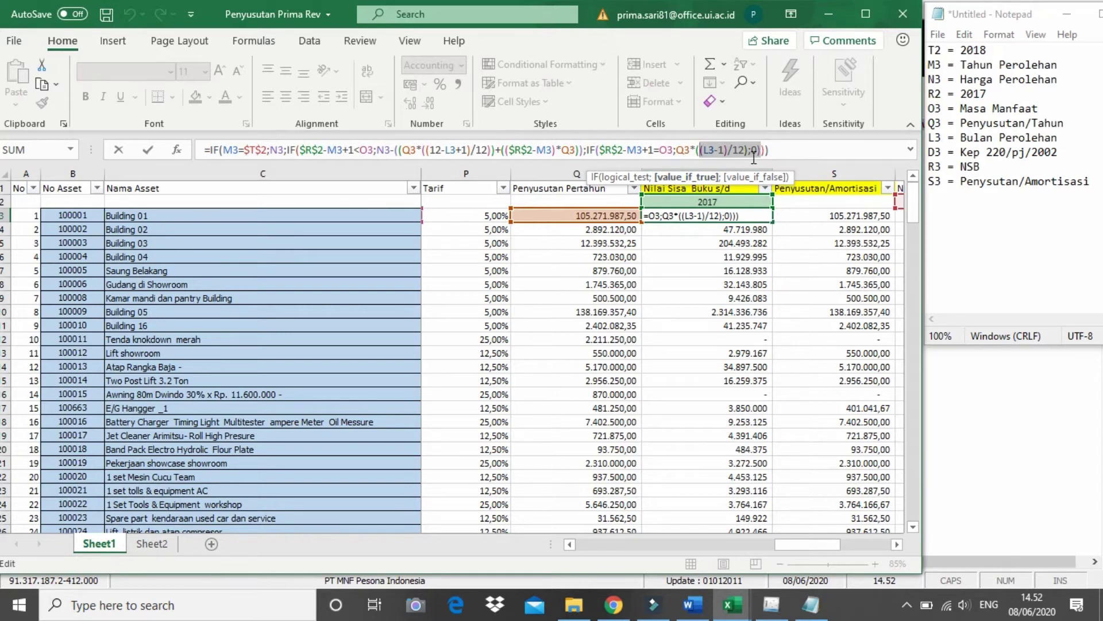
pyautogui.press('Return')
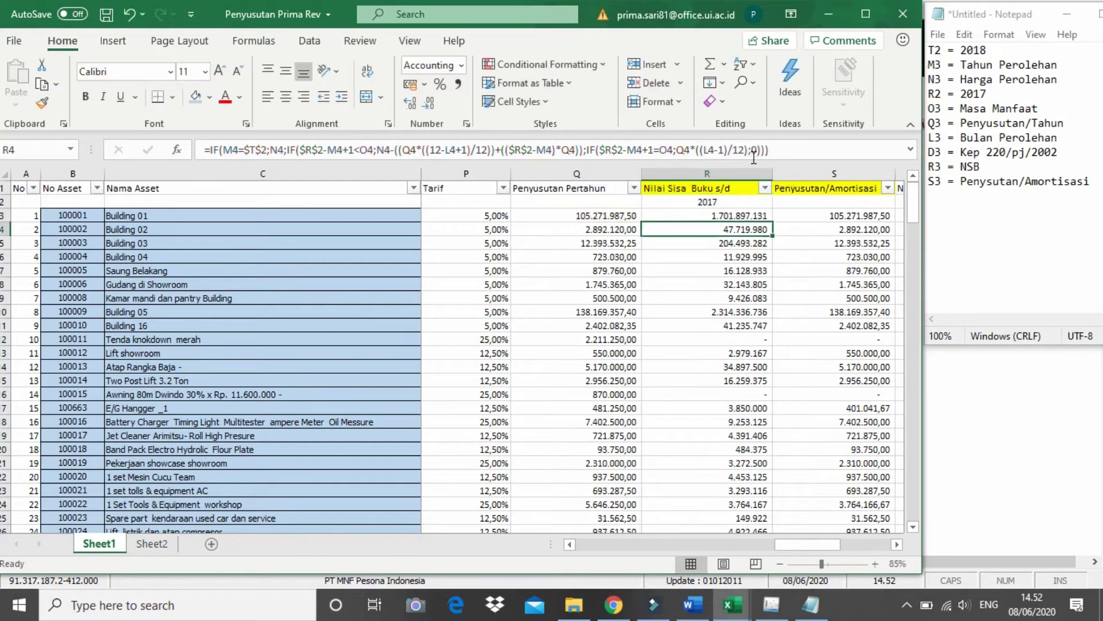
# Inspect the D3="Y" condition and the acquisition-year branch 50%*(12-L3+1)/12*Q3 in Building 01's Penyusutan/Amortisasi formula.
pyautogui.click(828, 217)
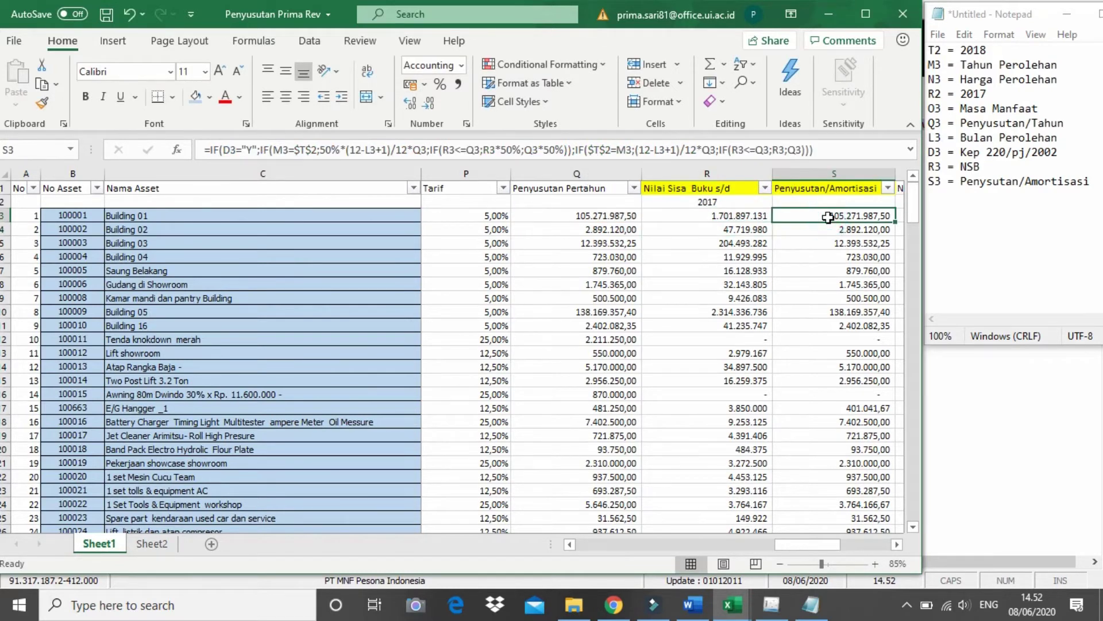
pyautogui.hscroll(2, 828, 217)
pyautogui.click(639, 227)
pyautogui.click(638, 217)
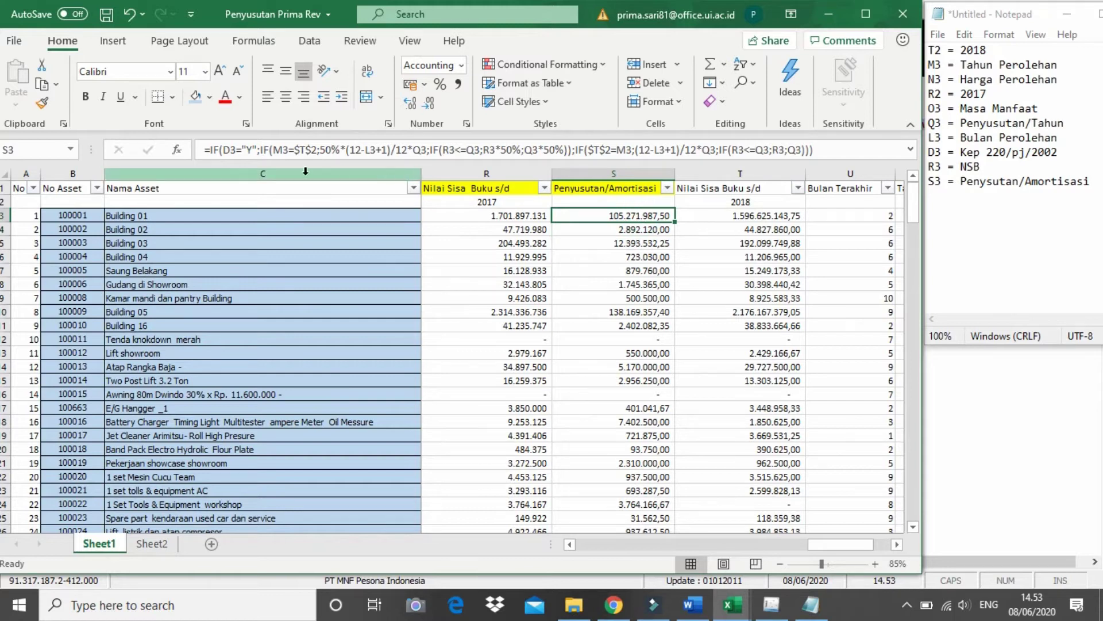
pyautogui.click(261, 150)
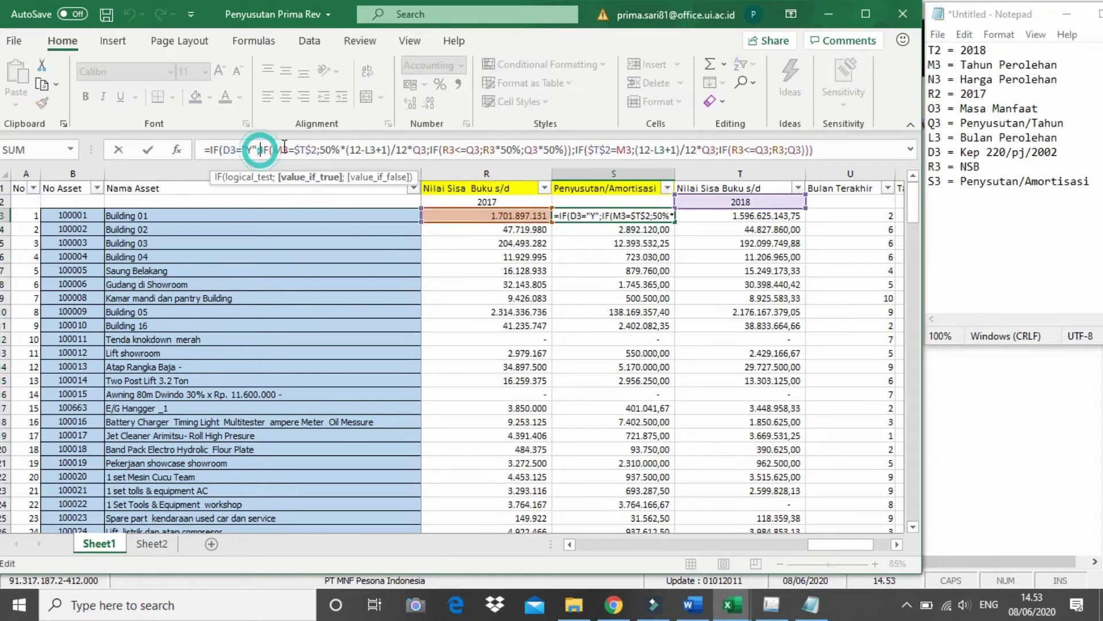
pyautogui.click(247, 148)
pyautogui.click(254, 150)
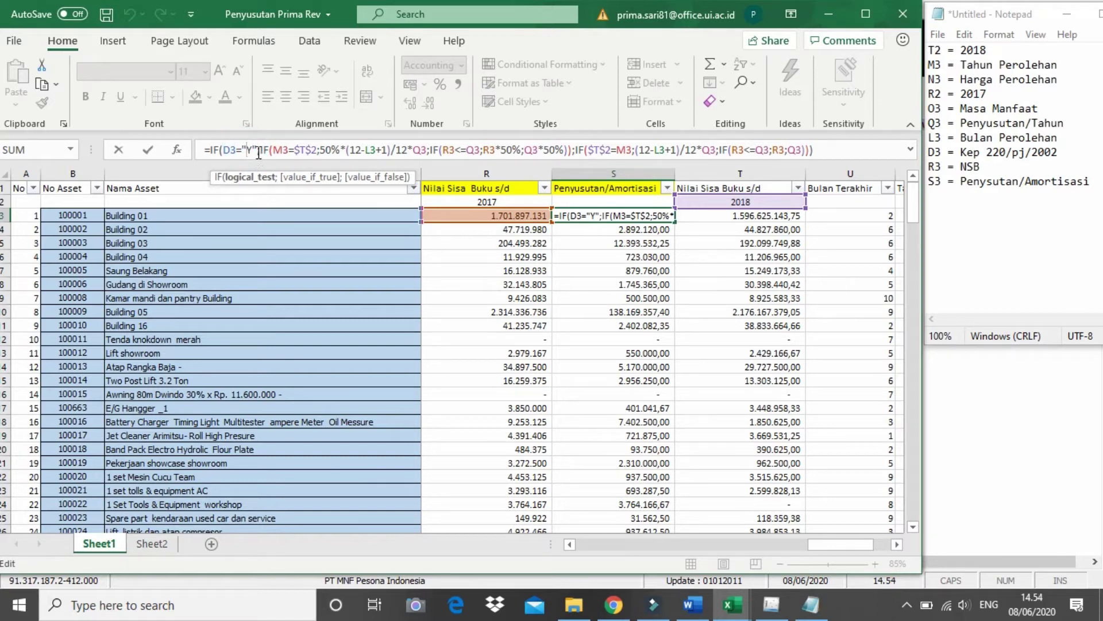
pyautogui.write(';')
pyautogui.click(264, 150)
pyautogui.click(285, 149)
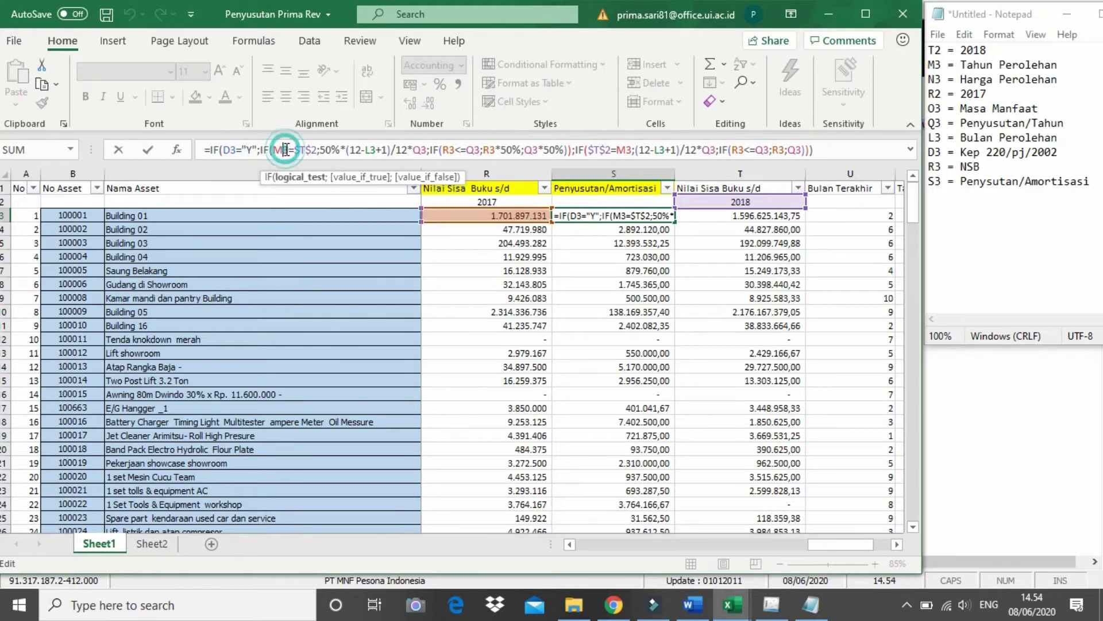
pyautogui.click(332, 149)
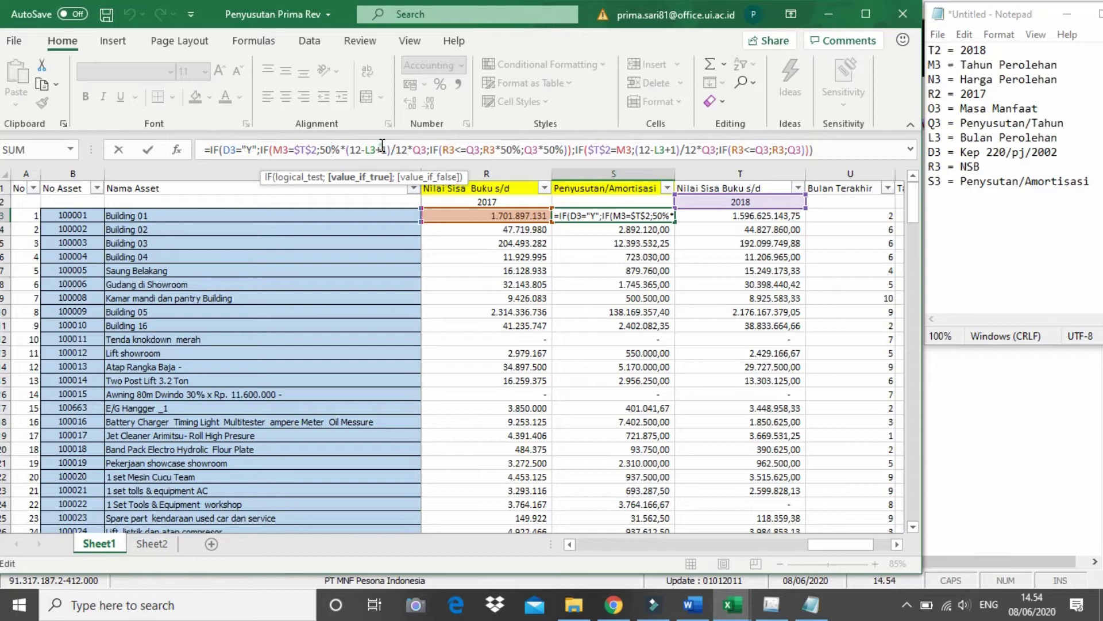
pyautogui.moveTo(429, 149); pyautogui.dragTo(396, 149)
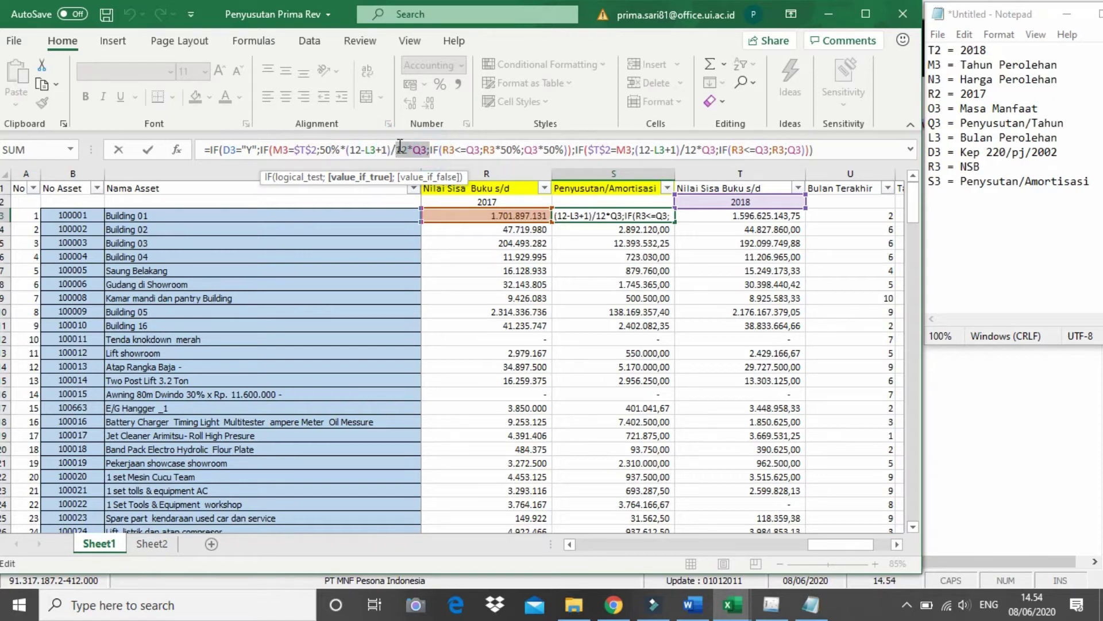
# Inspect the nested condition IF(R3<=Q3;R3*50%;Q3*50%) and compare it with the Penyusutan Pertahun and 2017 book-value cells it references.
pyautogui.click(435, 153)
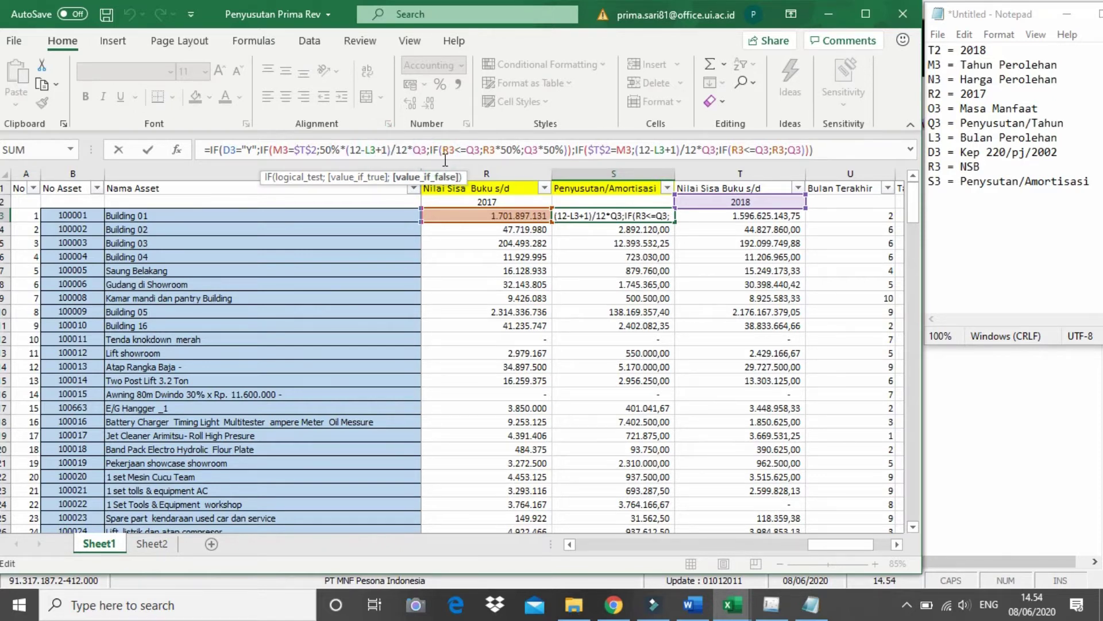
pyautogui.click(438, 149)
pyautogui.click(478, 153)
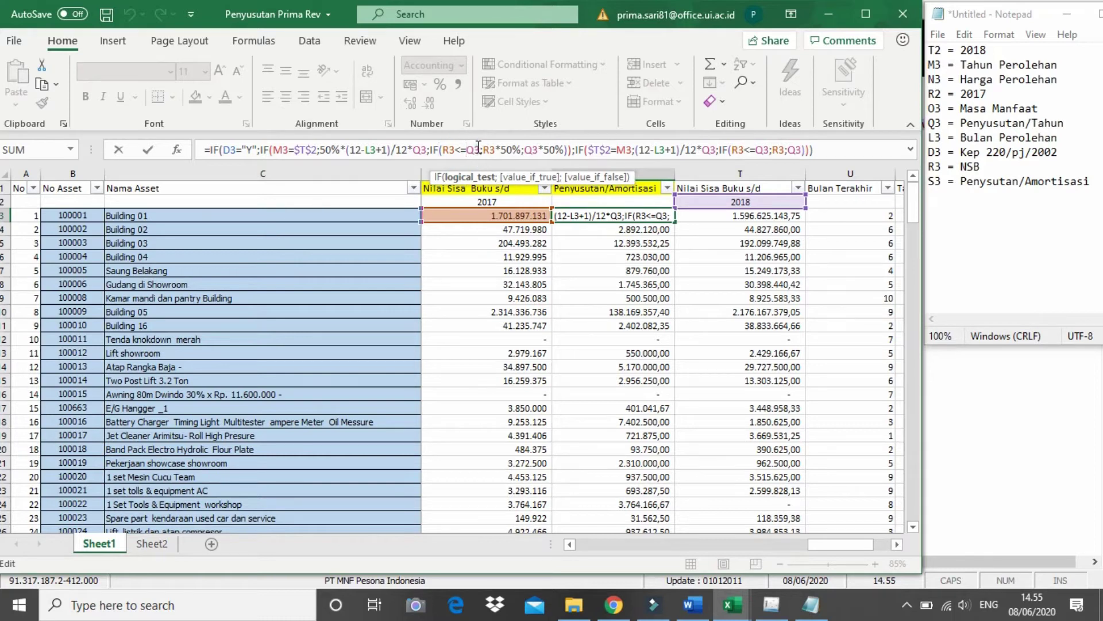
pyautogui.click(488, 150)
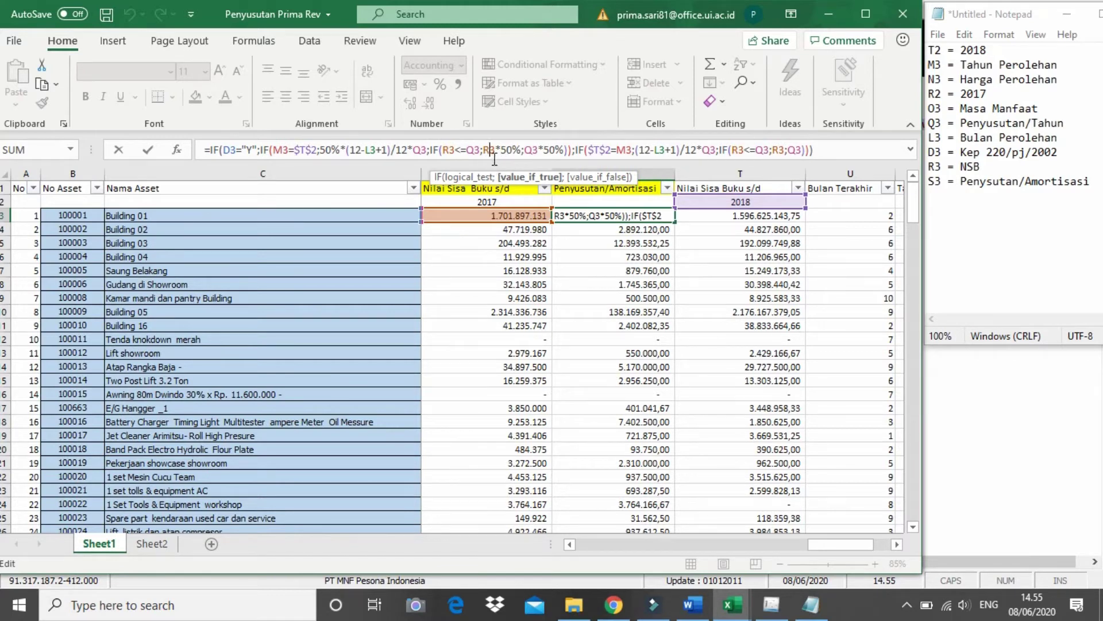
pyautogui.click(515, 161)
pyautogui.click(526, 155)
pyautogui.click(539, 154)
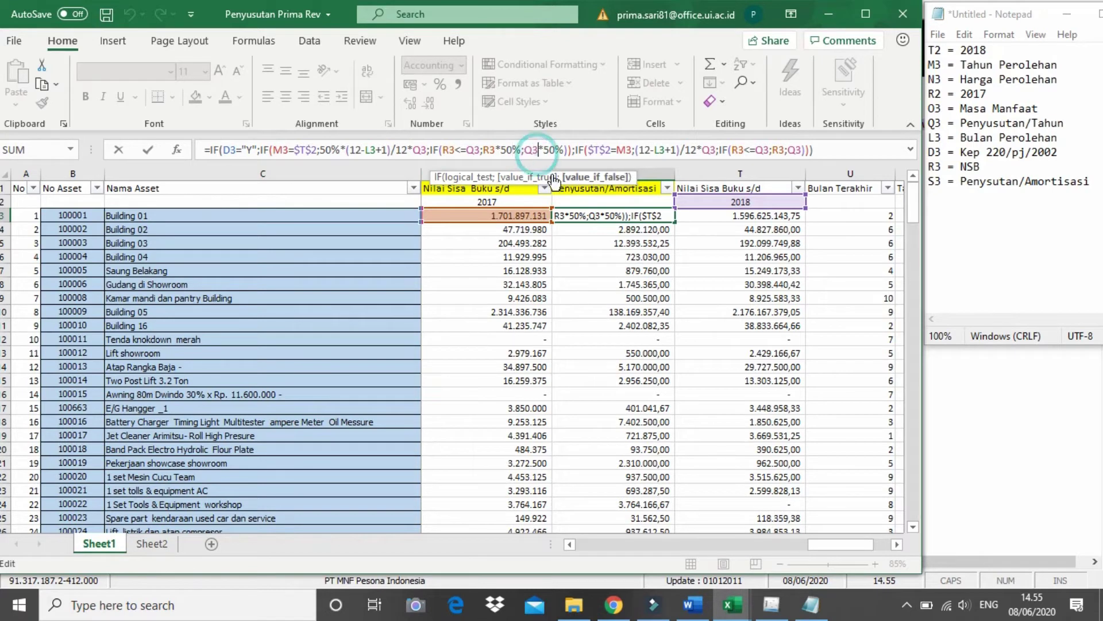
pyautogui.moveTo(827, 546); pyautogui.dragTo(809, 544)
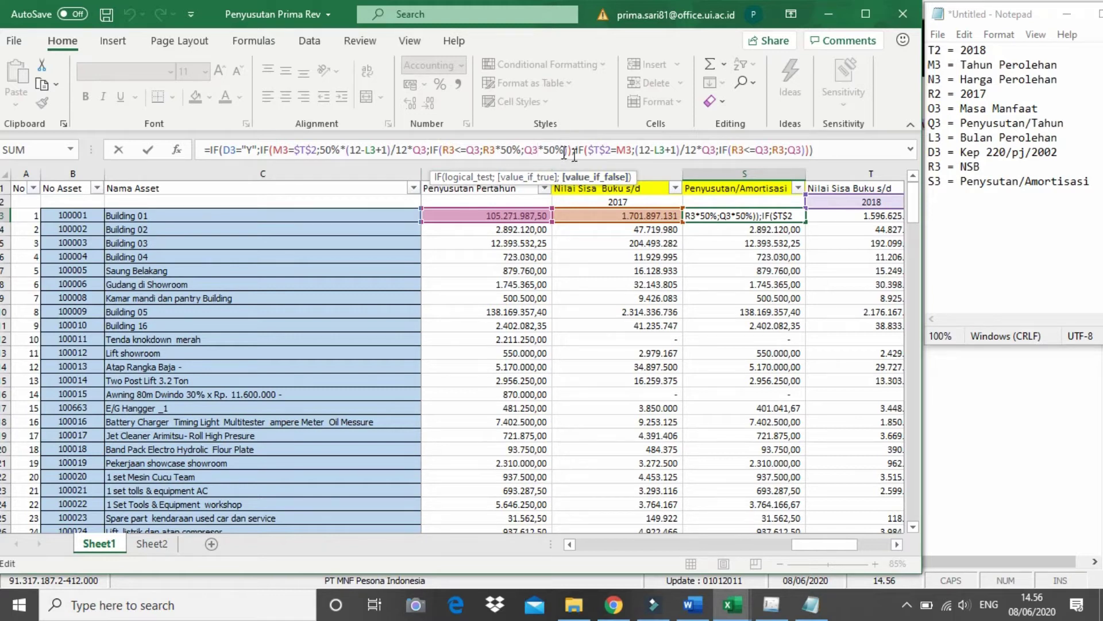
# Review the full 50% depreciation branch that applies to "Y" assets in Building 01's Penyusutan/Amortisasi formula.
pyautogui.click(538, 163)
pyautogui.moveTo(572, 151); pyautogui.dragTo(254, 154)
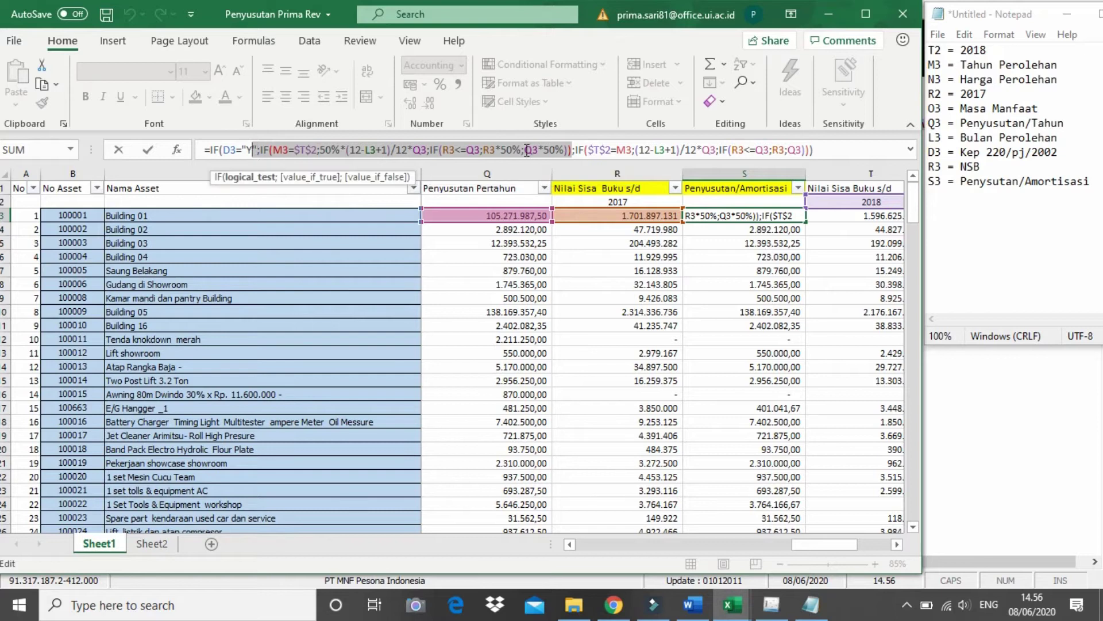
pyautogui.click(577, 149)
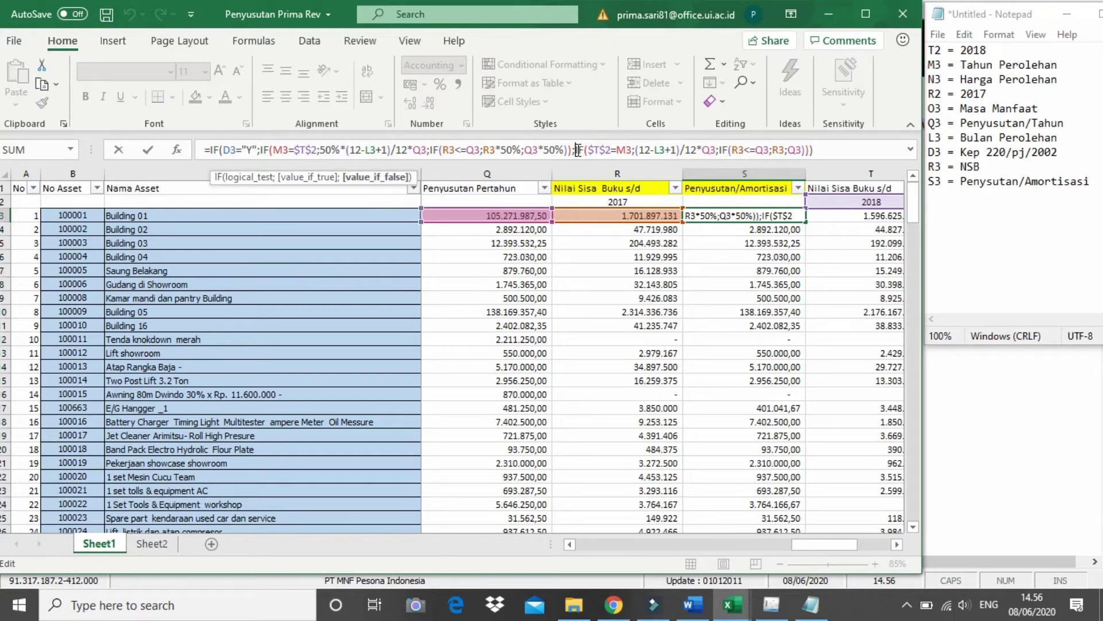
pyautogui.click(606, 149)
pyautogui.moveTo(575, 150); pyautogui.dragTo(235, 149)
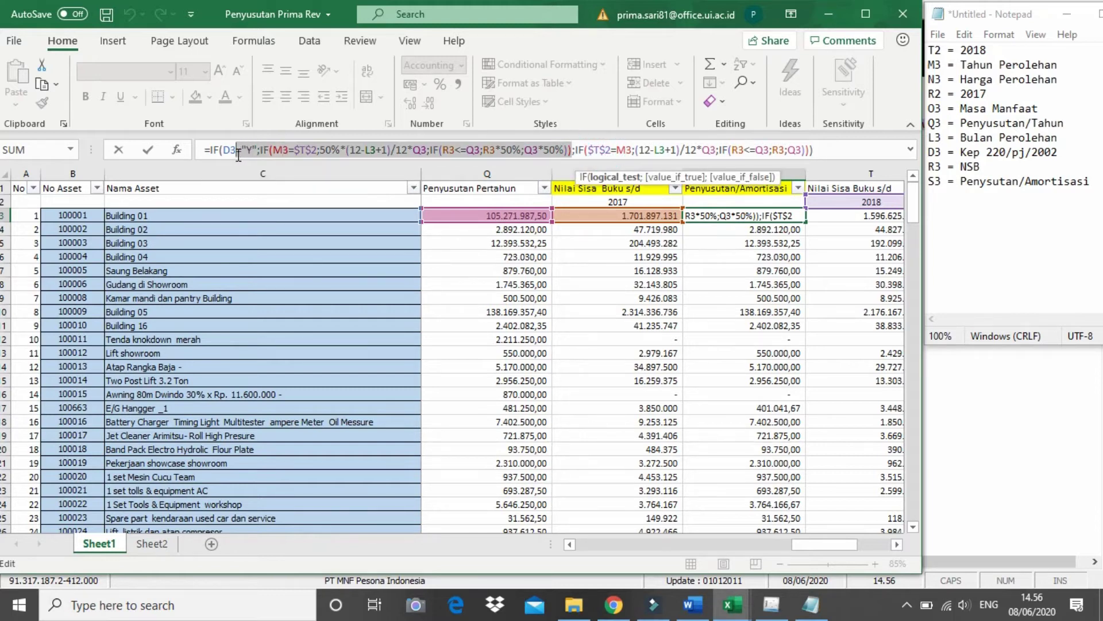
# Compare the formula's non-"Y" branch, IF($T$2=M3;(12-L3+1)/12*Q3;IF(R3<=Q3;R3;Q3)), with the 50% branch and leave it unchanged.
pyautogui.click(585, 149)
pyautogui.doubleClick(584, 150)
pyautogui.moveTo(585, 151); pyautogui.dragTo(815, 155)
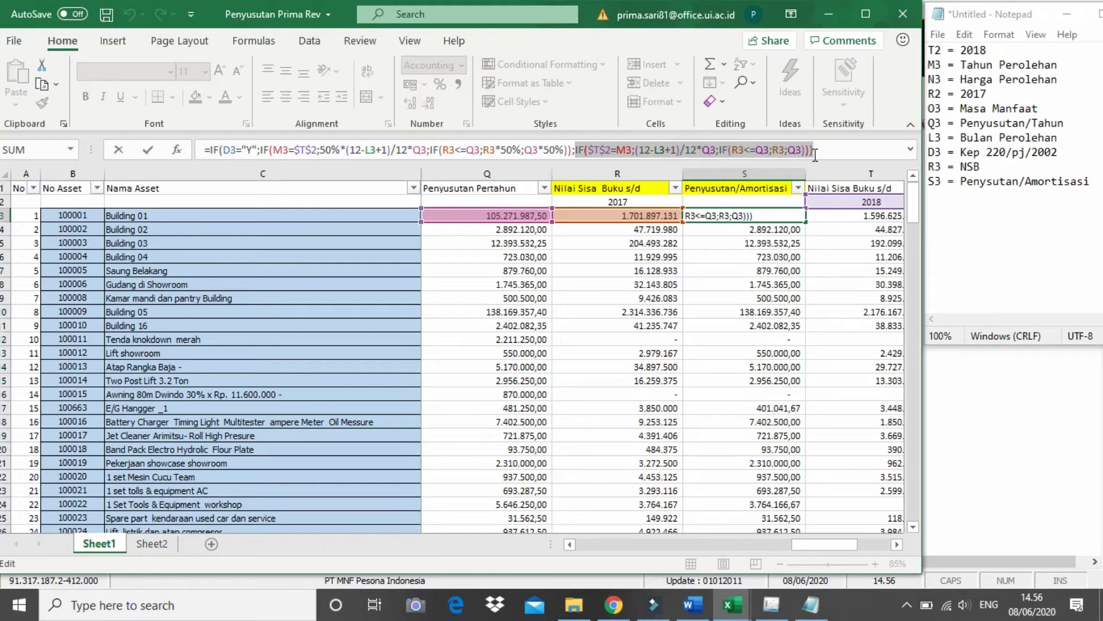
pyautogui.click(605, 150)
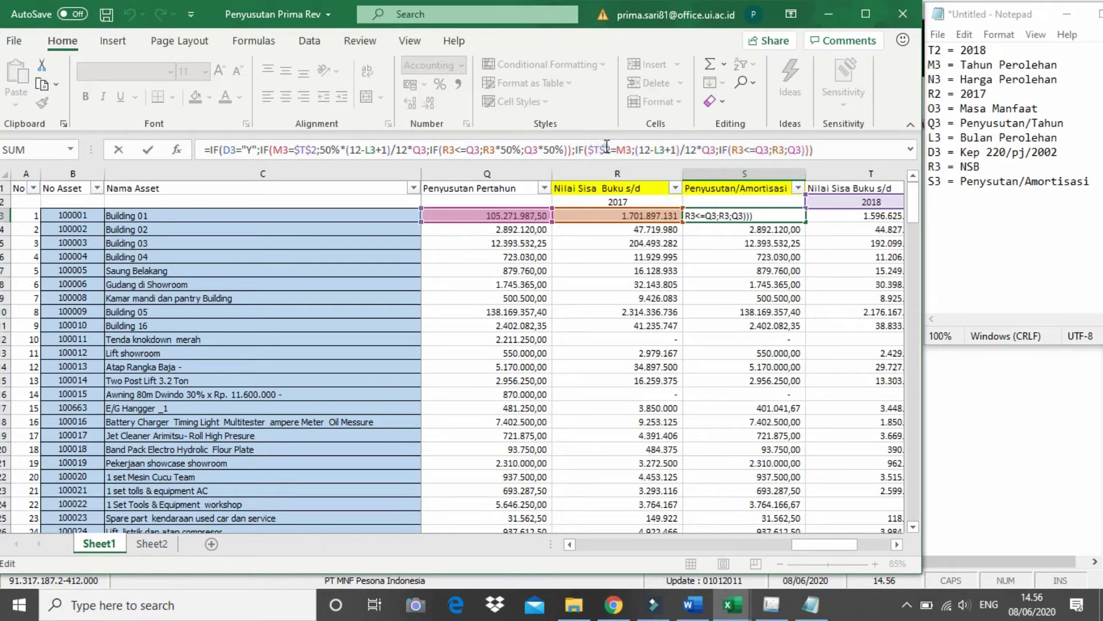
pyautogui.moveTo(821, 149); pyautogui.dragTo(575, 151)
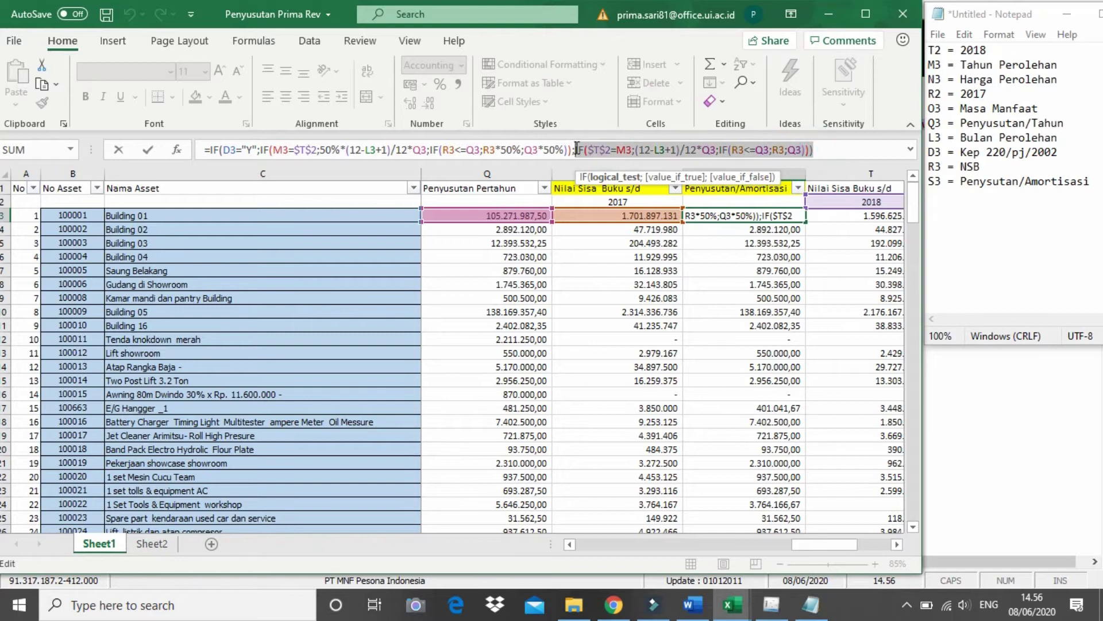
pyautogui.moveTo(320, 150); pyautogui.dragTo(565, 149)
pyautogui.click(828, 150)
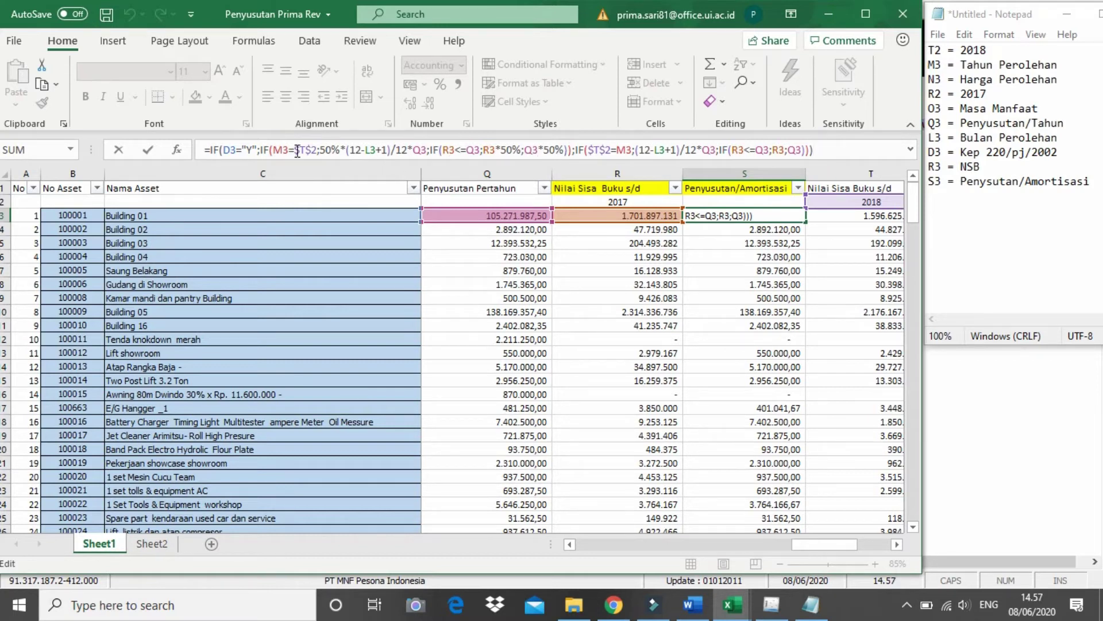
pyautogui.click(600, 149)
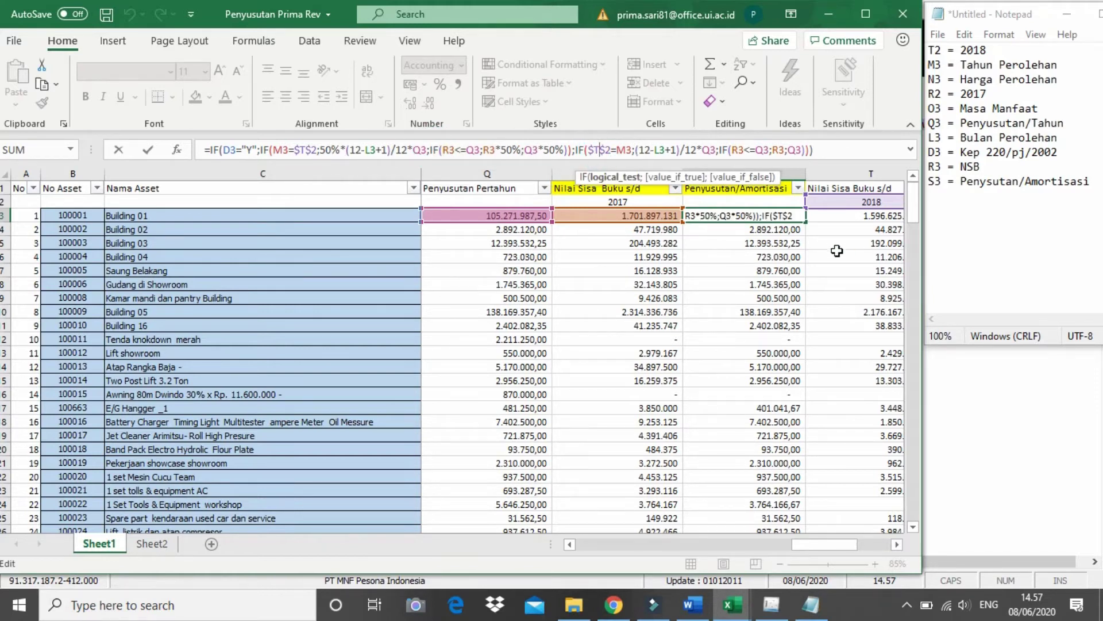
pyautogui.press('Return')
# Look across the Penyusutan/Amortisasi and Tahun Terakhir formulas, ending on Building 02's Nilai Sisa Buku s/d 2018 cell.
pyautogui.click(781, 214)
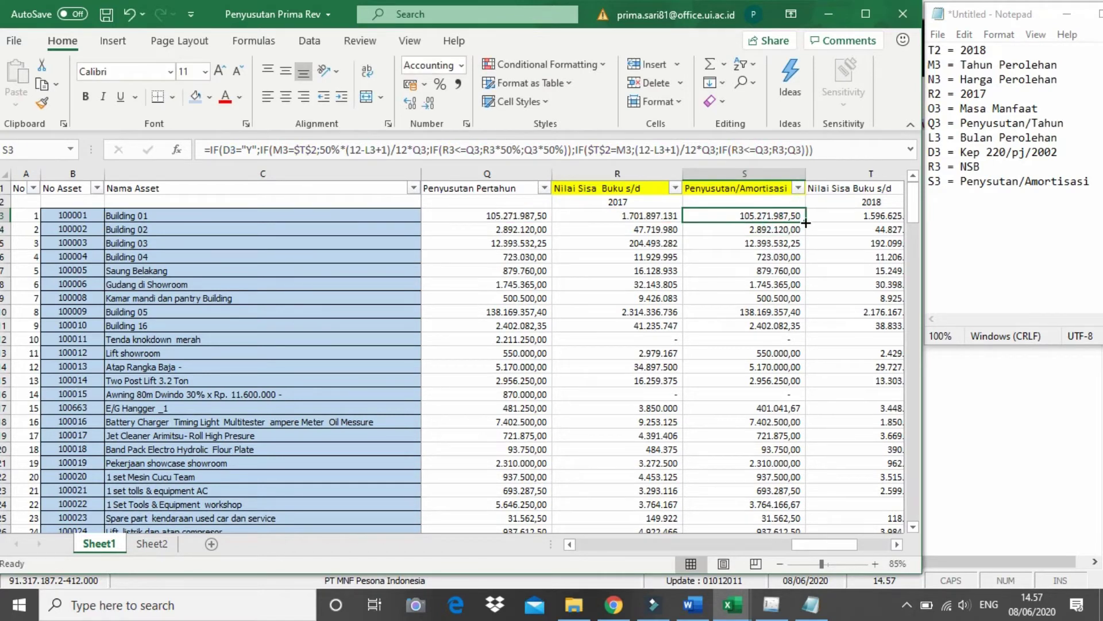
pyautogui.doubleClick(806, 220)
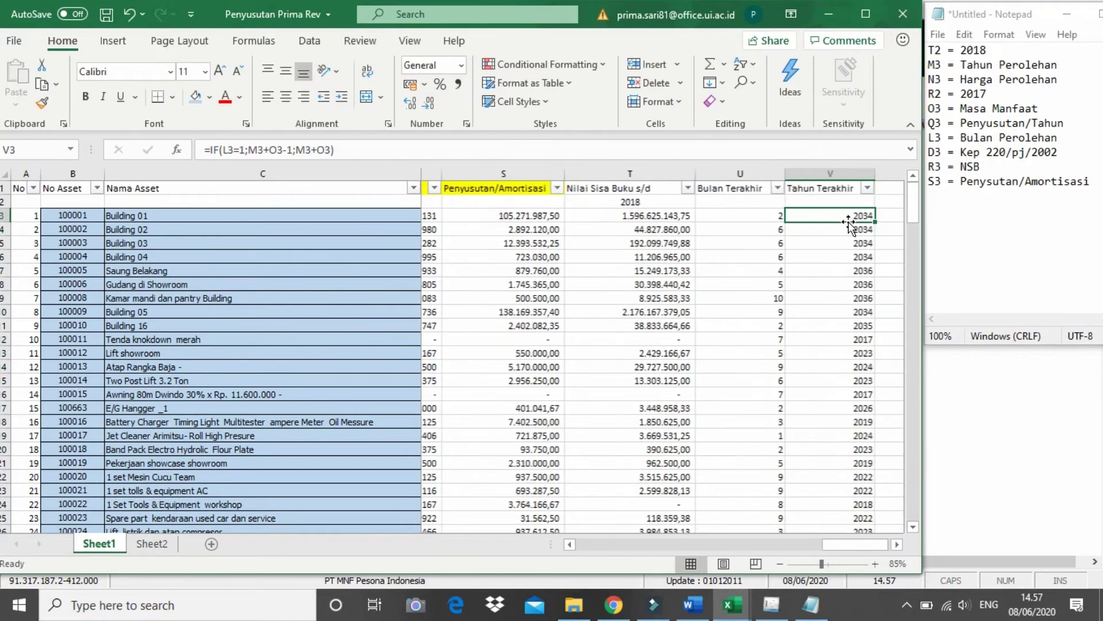
pyautogui.click(651, 225)
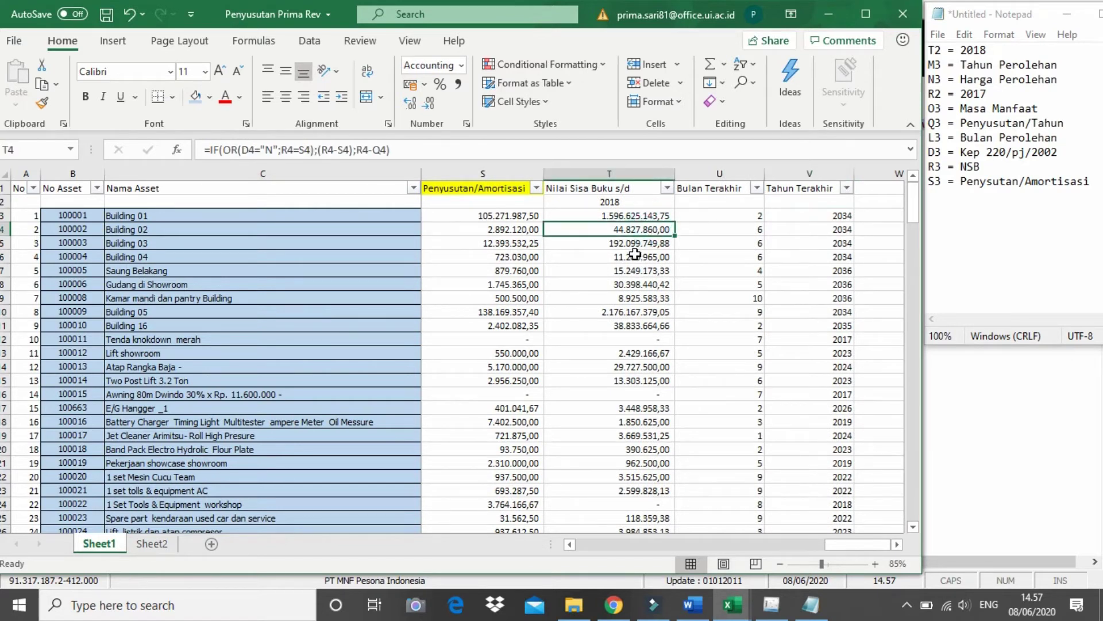
# Inspect Building 01's Nilai Sisa Buku s/d 2018 formula, covering the OR(D3="N";R3=S3) condition and its R3-S3 and R3-Q3 branches.
pyautogui.click(644, 216)
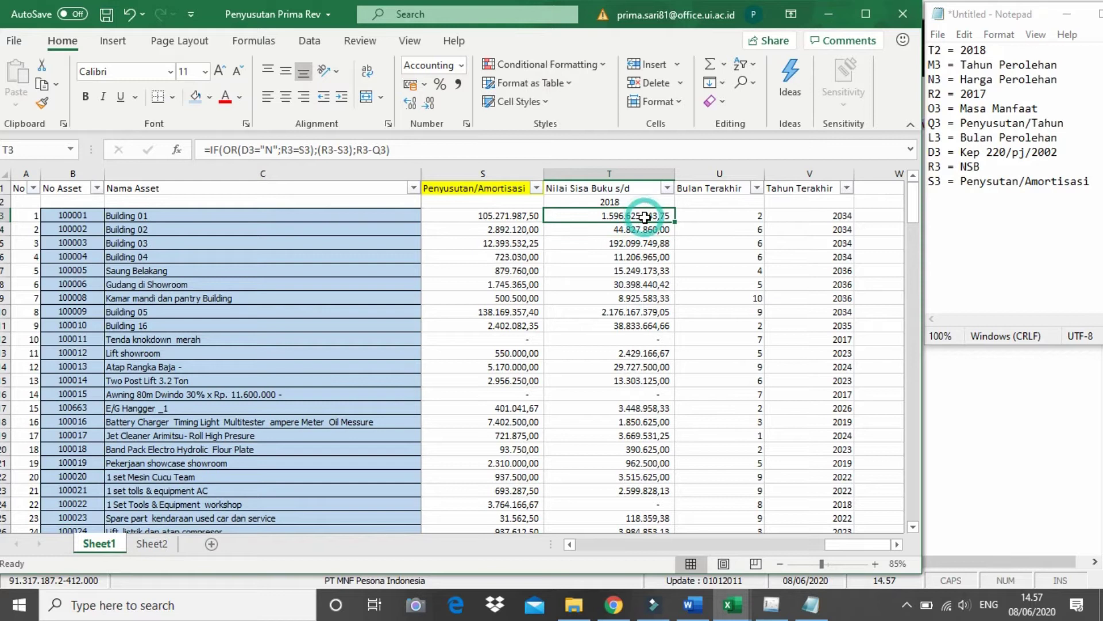
pyautogui.click(302, 149)
pyautogui.moveTo(849, 547); pyautogui.dragTo(837, 548)
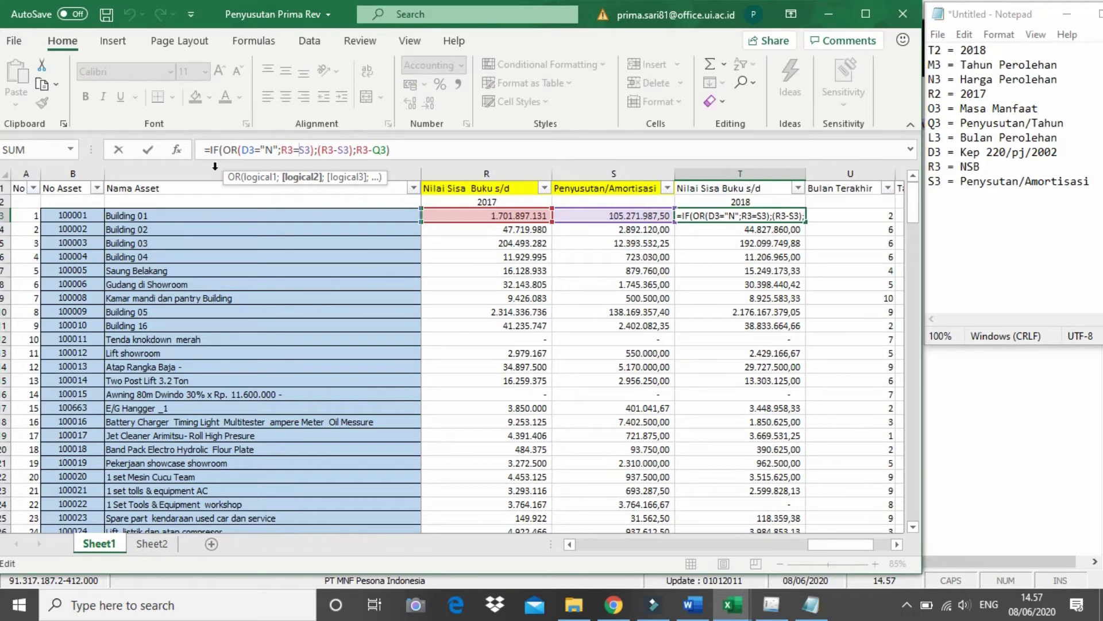
pyautogui.click(240, 149)
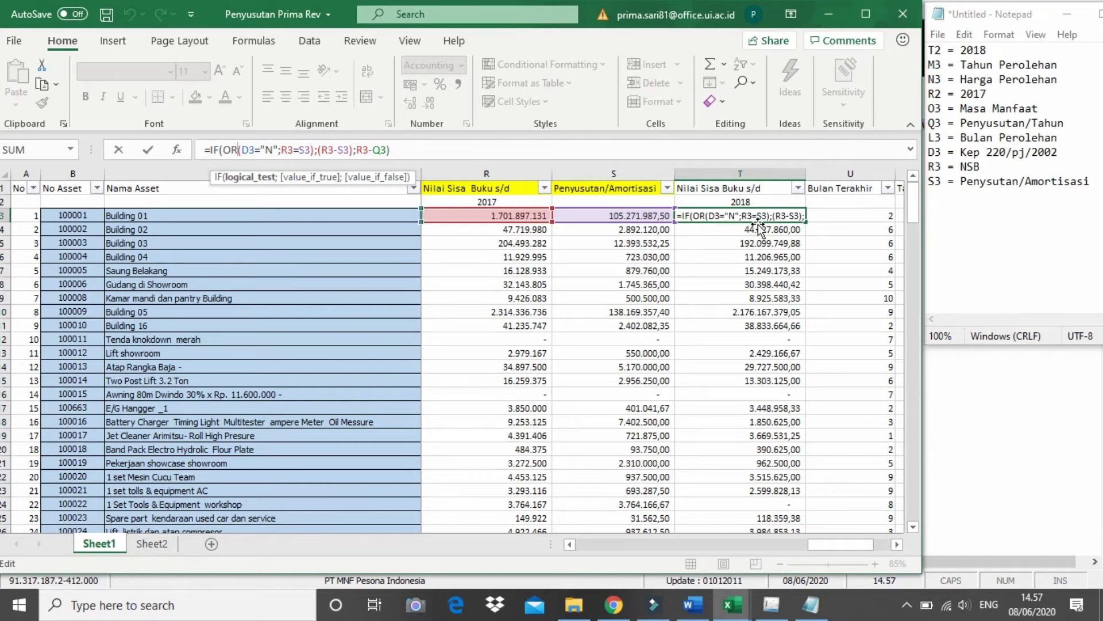
pyautogui.moveTo(838, 547)
pyautogui.mouseDown()
pyautogui.moveTo(823, 546)
pyautogui.moveTo(842, 547)
pyautogui.mouseUp()
pyautogui.click(391, 151)
pyautogui.moveTo(840, 540); pyautogui.dragTo(825, 540)
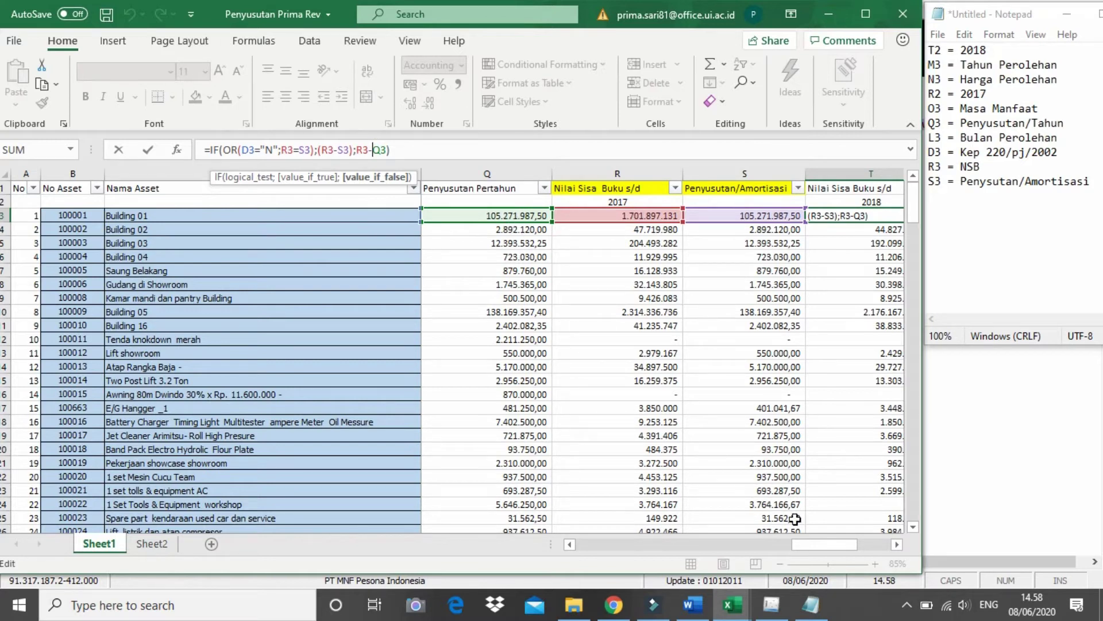
pyautogui.moveTo(830, 544); pyautogui.dragTo(841, 545)
pyautogui.moveTo(356, 149); pyautogui.dragTo(397, 151)
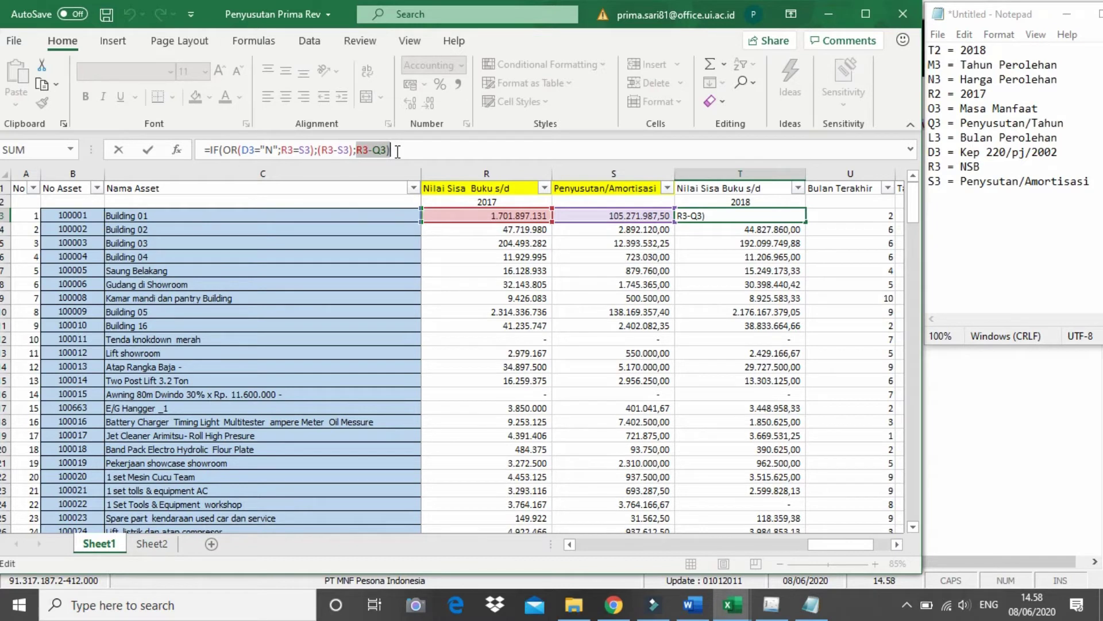
pyautogui.hotkey('ctrl', 'Return')
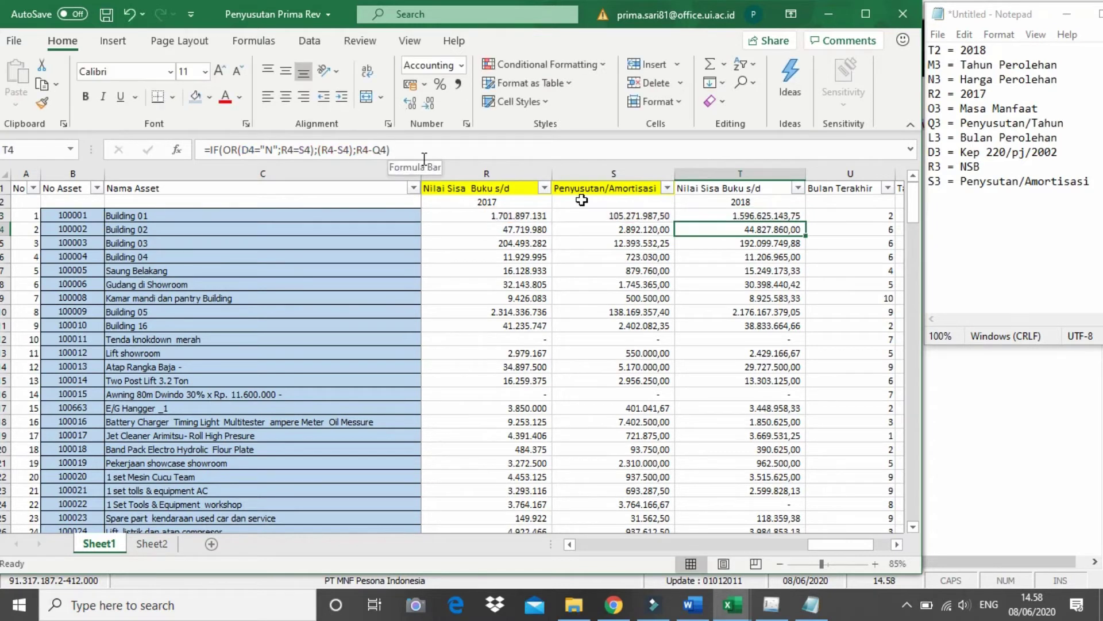
# Examine Building 01's Bulan Terakhir formula, =IF(L3=1;12;L3-1), including its true and false values, and leave it unchanged.
pyautogui.click(854, 215)
pyautogui.click(260, 151)
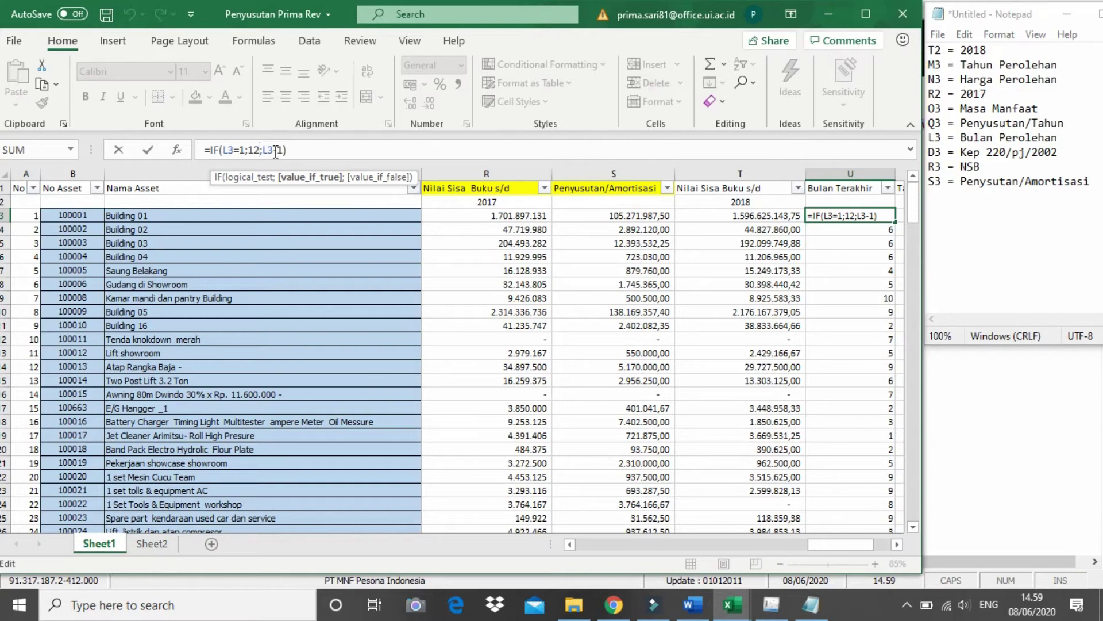
pyautogui.click(249, 151)
pyautogui.click(278, 150)
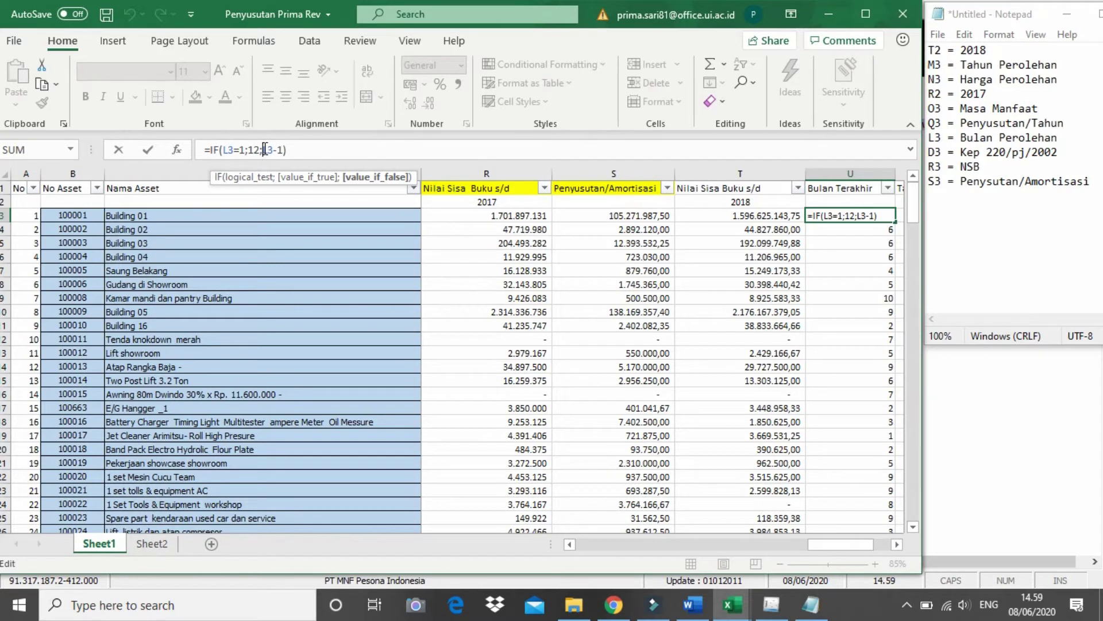
pyautogui.press('Tab')
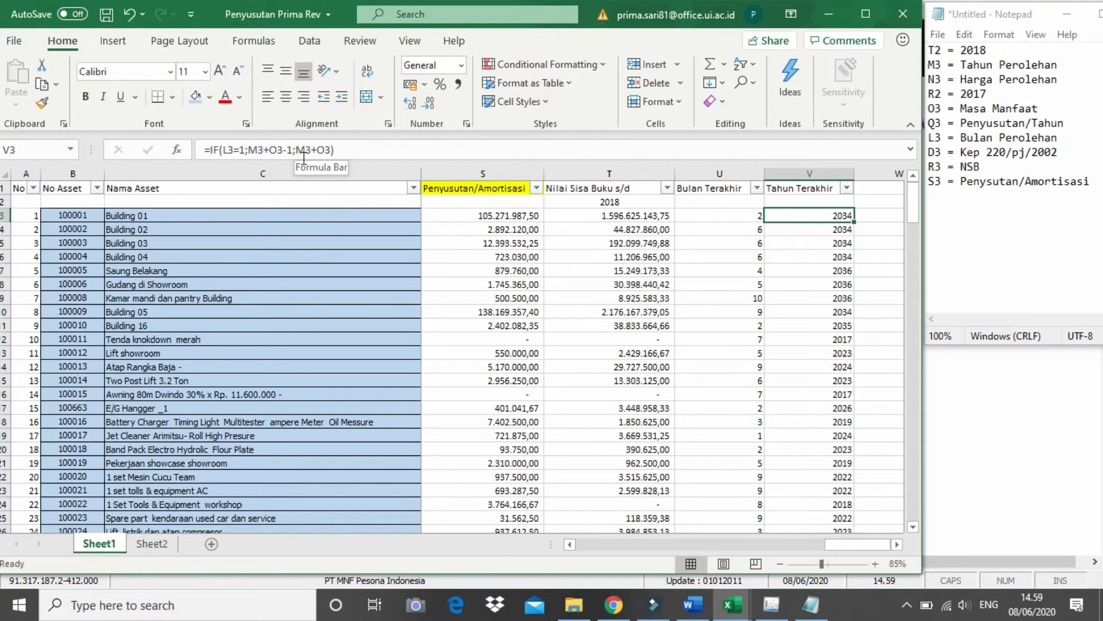
# Review Building 01's Tahun Terakhir formula, comparing the L3=1 condition with its M3+O3-1 and M3+O3 results.
pyautogui.click(270, 150)
pyautogui.moveTo(244, 147); pyautogui.dragTo(224, 151)
pyautogui.click(278, 150)
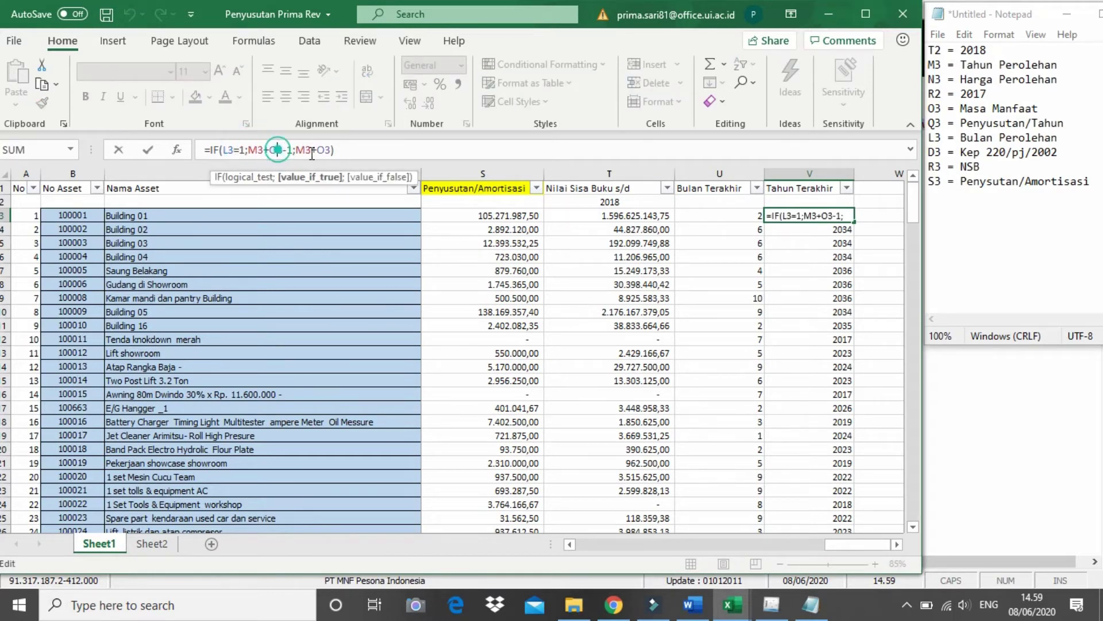
pyautogui.moveTo(291, 150); pyautogui.dragTo(283, 149)
pyautogui.click(309, 150)
pyautogui.moveTo(296, 150); pyautogui.dragTo(331, 151)
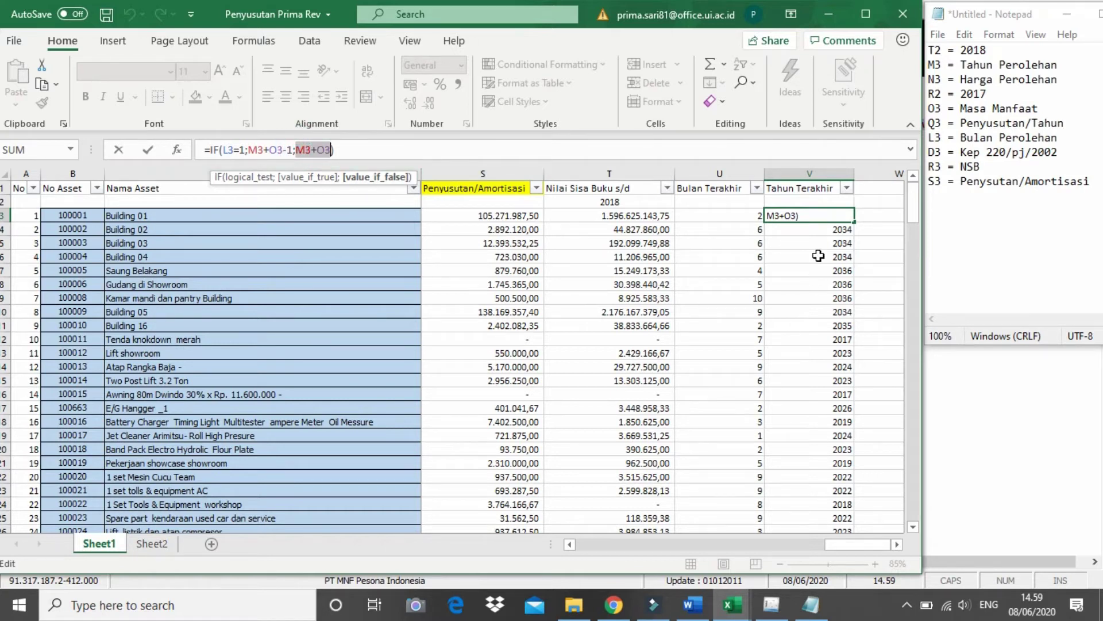
pyautogui.press('Return')
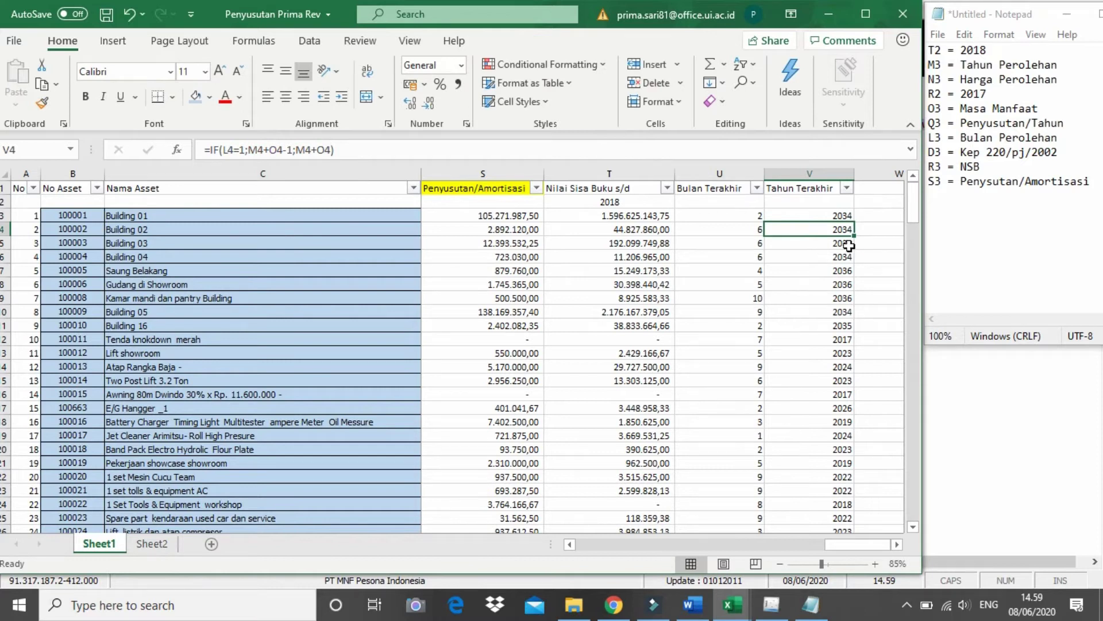
# Look back across Building 01's row from Tahun Terakhir to its No cell.
pyautogui.click(848, 216)
pyautogui.press('Left')
pyautogui.press('Left')
pyautogui.press('Left')
pyautogui.press('Left')
pyautogui.press('Left')
pyautogui.press('Left')
pyautogui.press('Left')
pyautogui.press('Left')
pyautogui.press('Left')
pyautogui.press('Left')
pyautogui.press('Left')
pyautogui.press('Left')
pyautogui.press('Left')
pyautogui.press('Left')
pyautogui.press('Left')
pyautogui.press('Left')
pyautogui.press('Left')
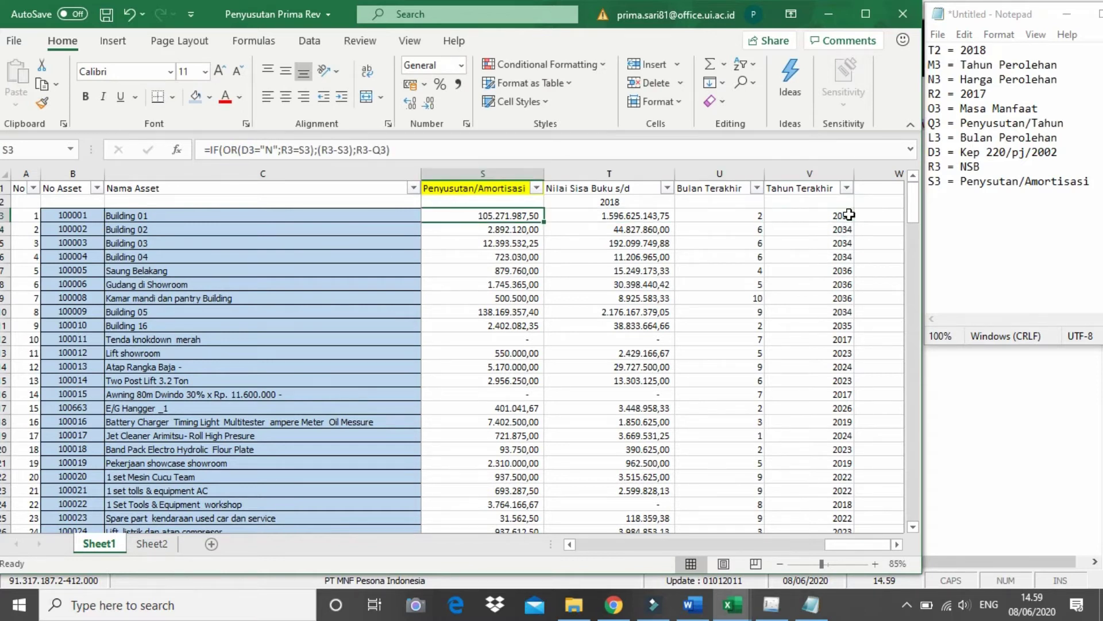
pyautogui.press('Left')
pyautogui.press('Left')
pyautogui.press('Left')
pyautogui.press('Left')
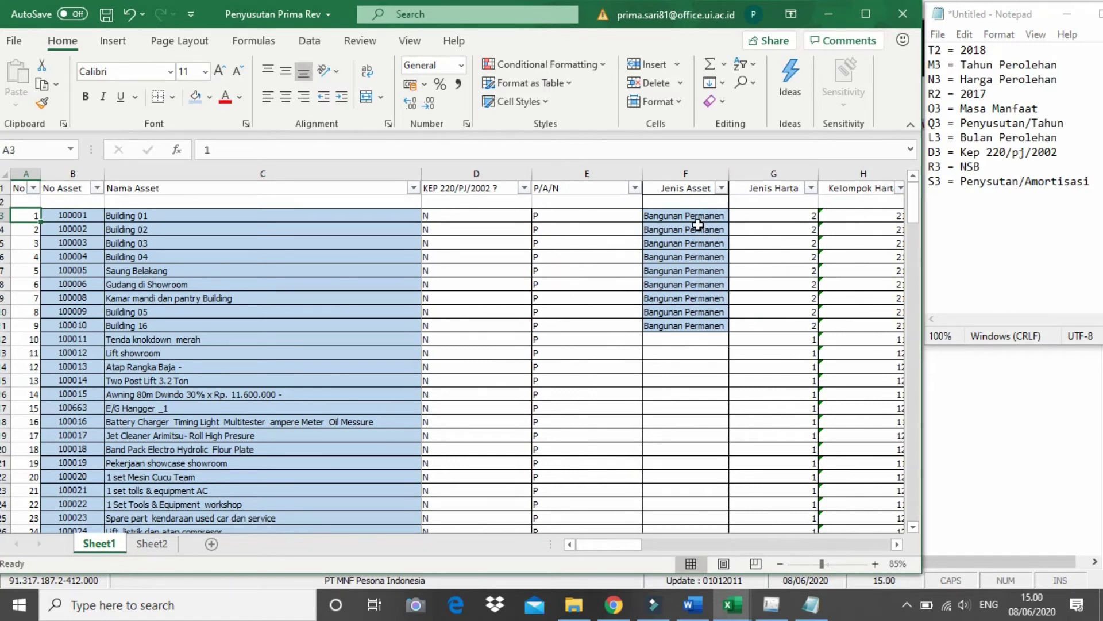
# Highlight duplicate values in the whole Nama Asset column with Light Red Fill with Dark Red Text.
pyautogui.click(256, 216)
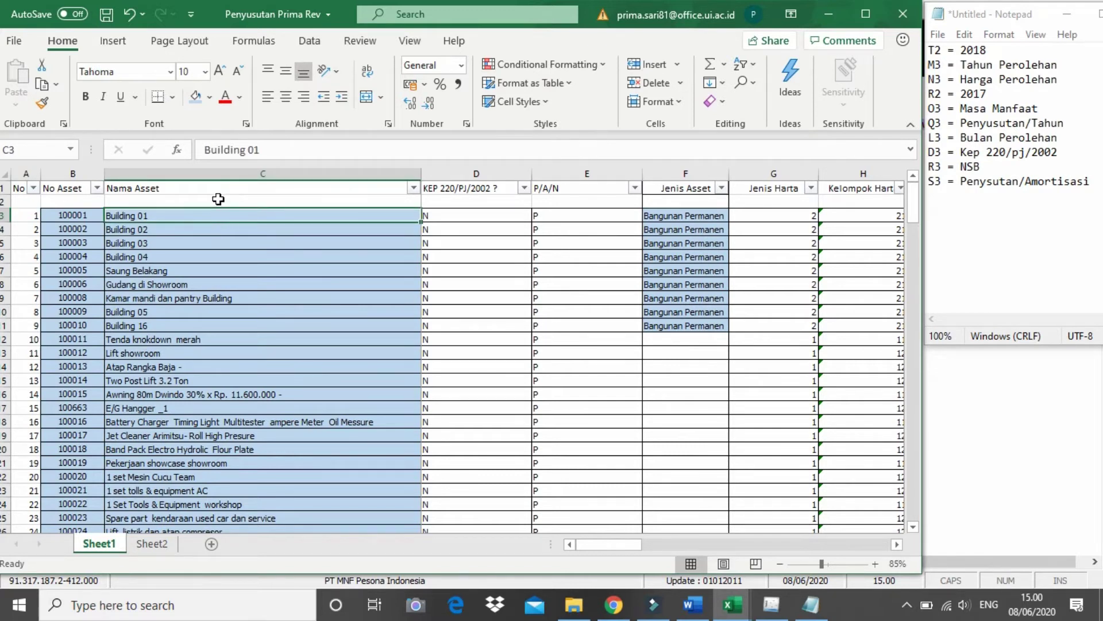
pyautogui.moveTo(230, 185); pyautogui.dragTo(235, 299)
pyautogui.click(254, 212)
pyautogui.click(253, 189)
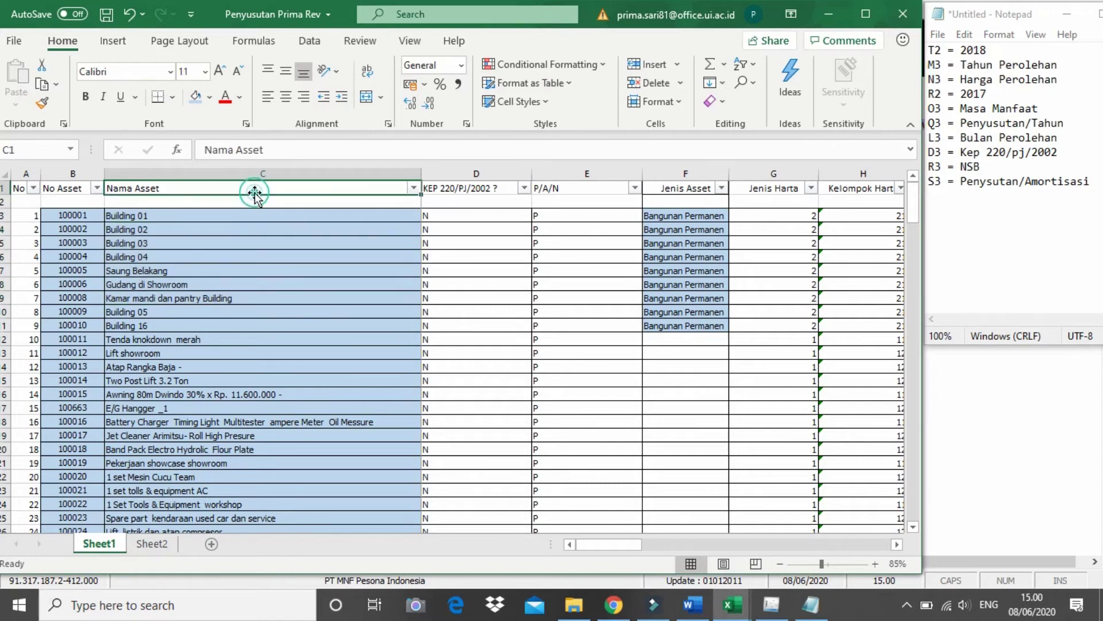
pyautogui.hotkey('ctrl', 'shift', 'Down')
pyautogui.hotkey('ctrl', 'shift', 'Down')
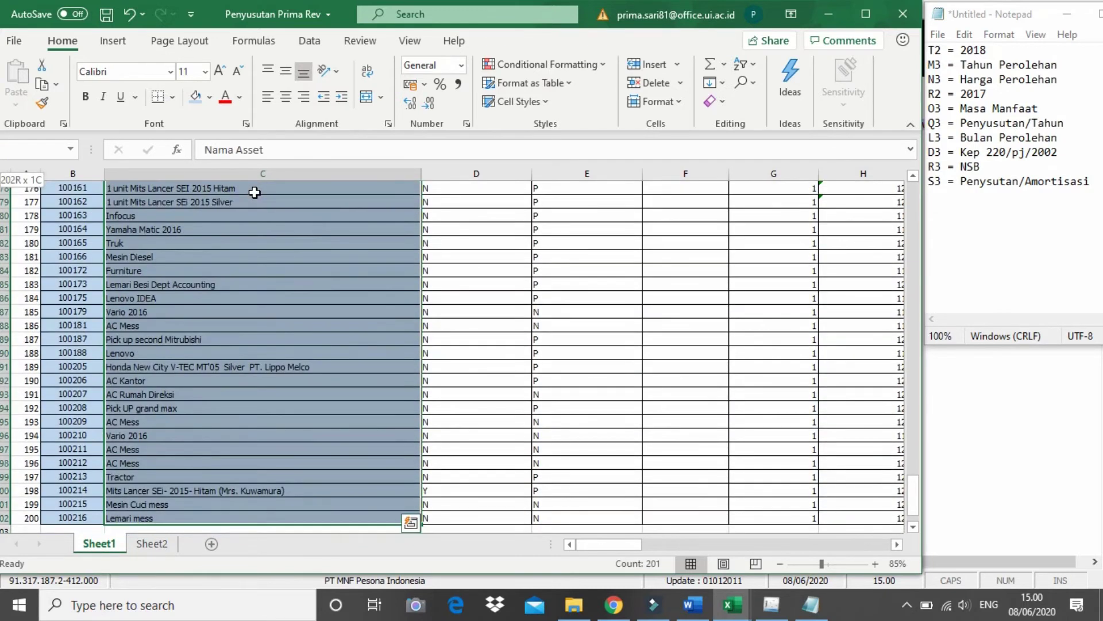
pyautogui.hotkey('ctrl', 'BackSpace')
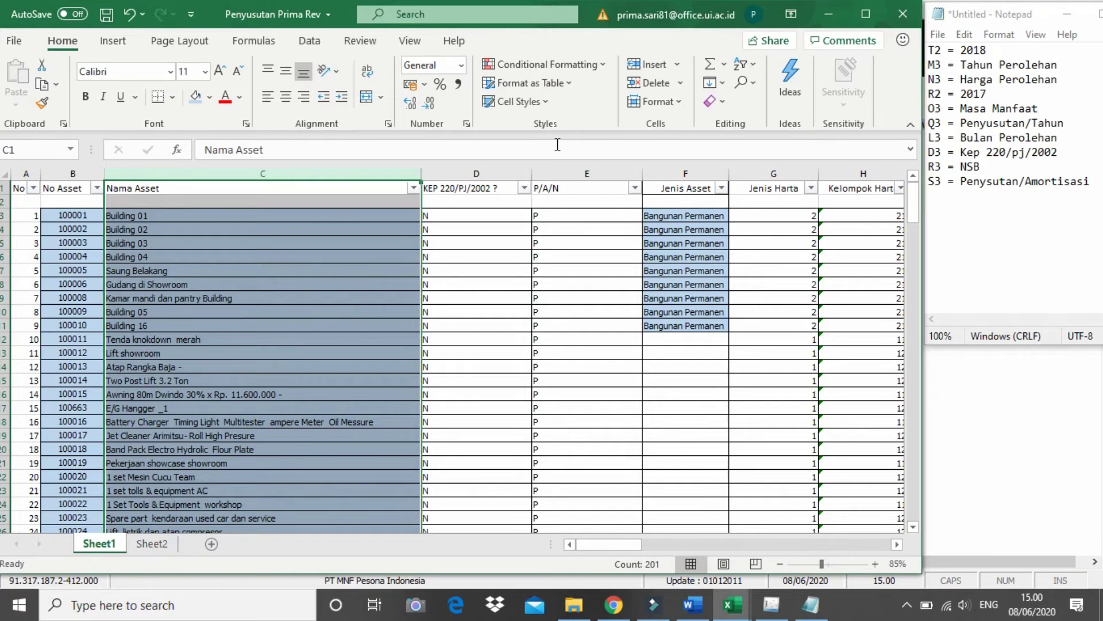
pyautogui.click(595, 66)
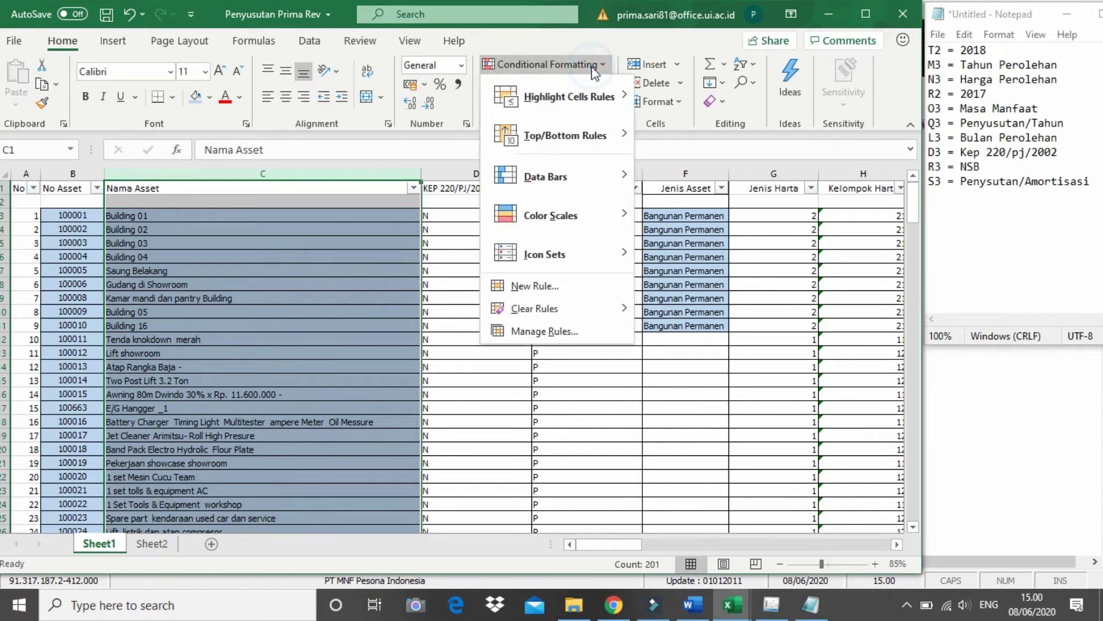
pyautogui.moveTo(585, 96)
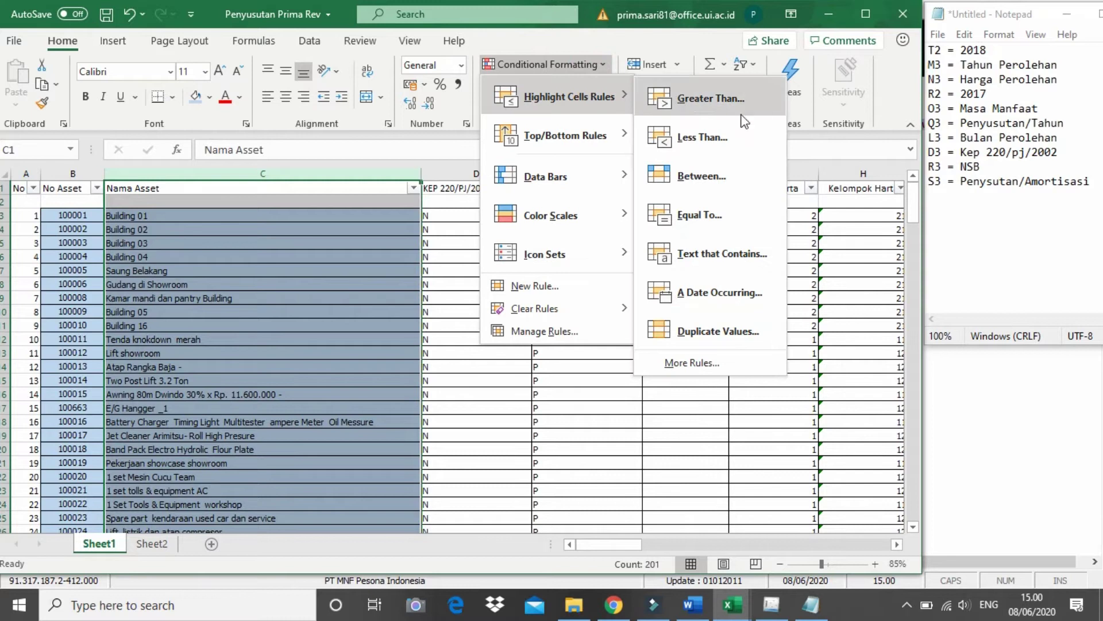
pyautogui.click(717, 332)
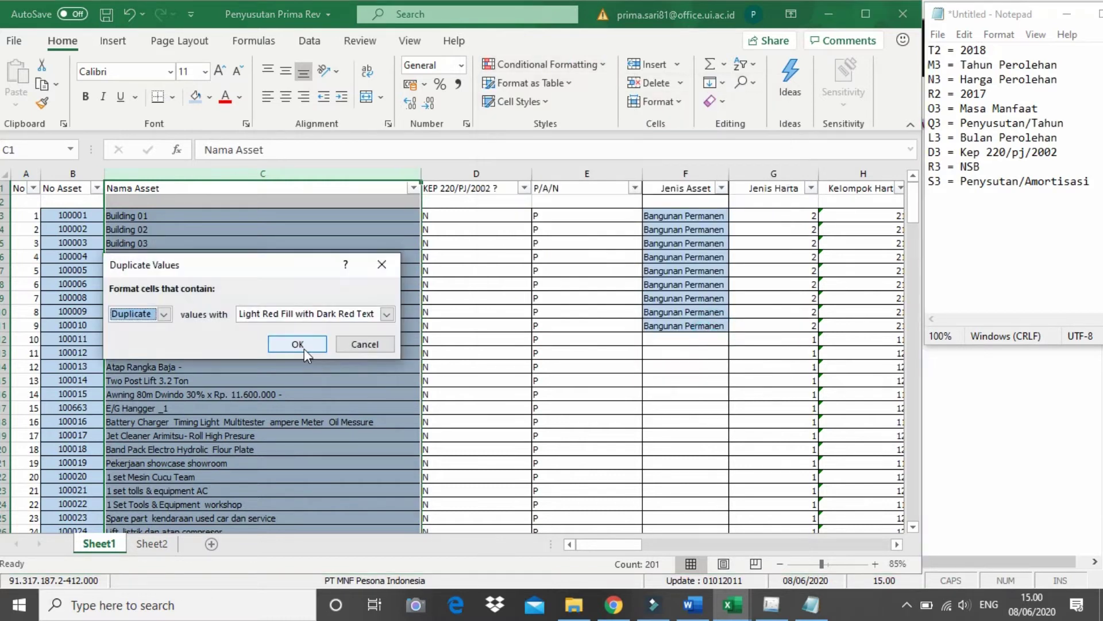
pyautogui.click(297, 344)
# Find the first highlighted duplicate asset name, in row 135, and rename it to Pembelian Printer Dot Matrix Service Dept_2.
pyautogui.scroll(-1, 301, 387)
pyautogui.click(297, 392)
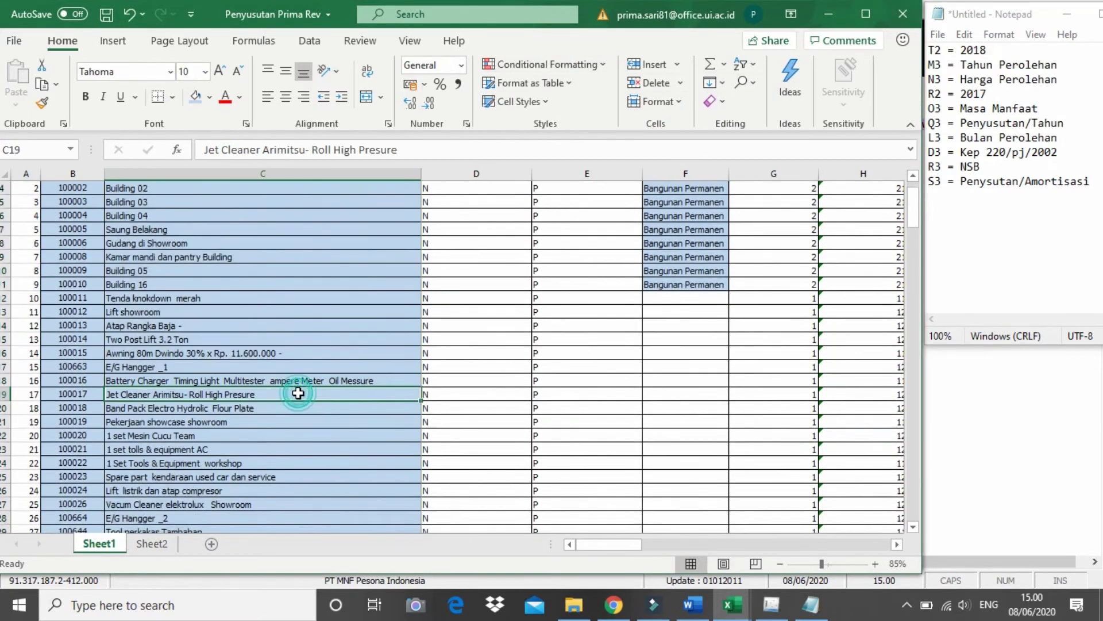
pyautogui.scroll(-9, 299, 393)
pyautogui.scroll(-19, 297, 393)
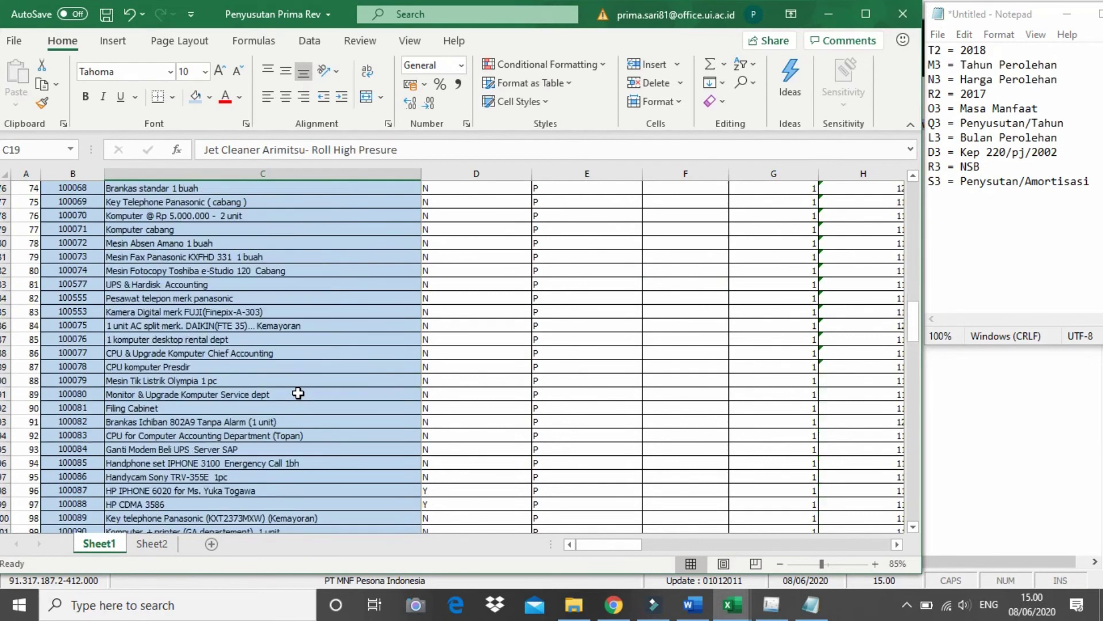
pyautogui.scroll(-11, 297, 393)
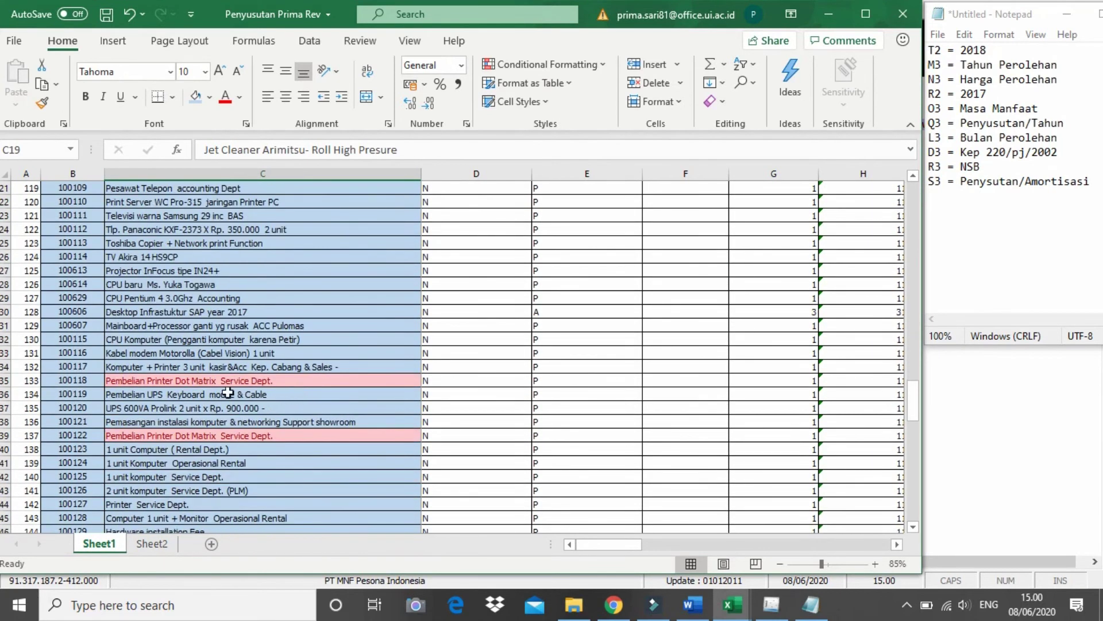
pyautogui.click(196, 384)
pyautogui.click(449, 150)
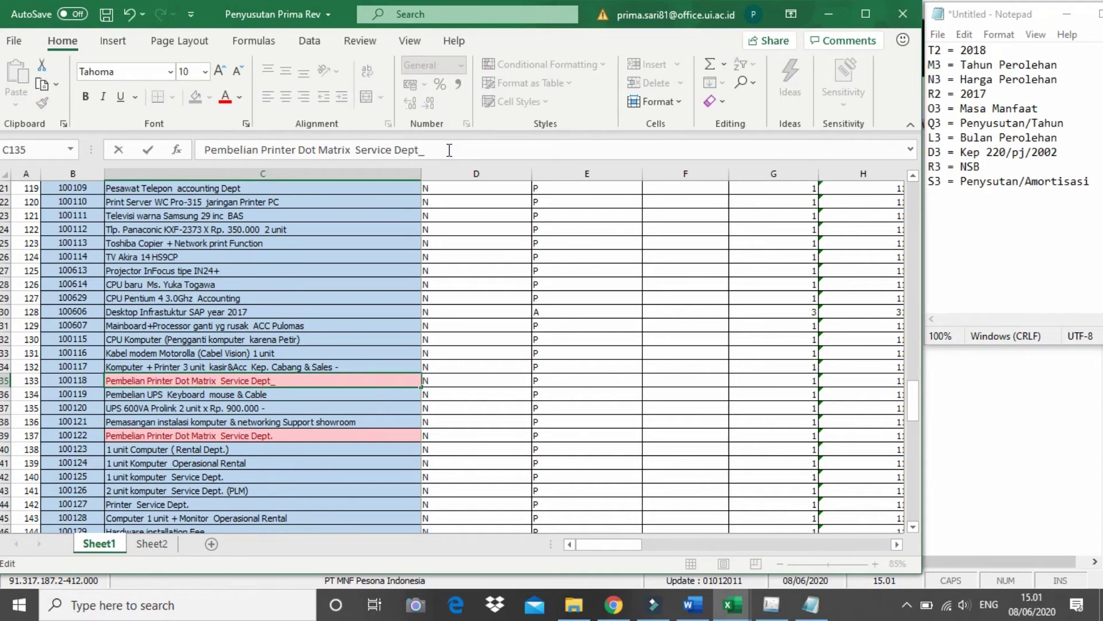
pyautogui.press('Return')
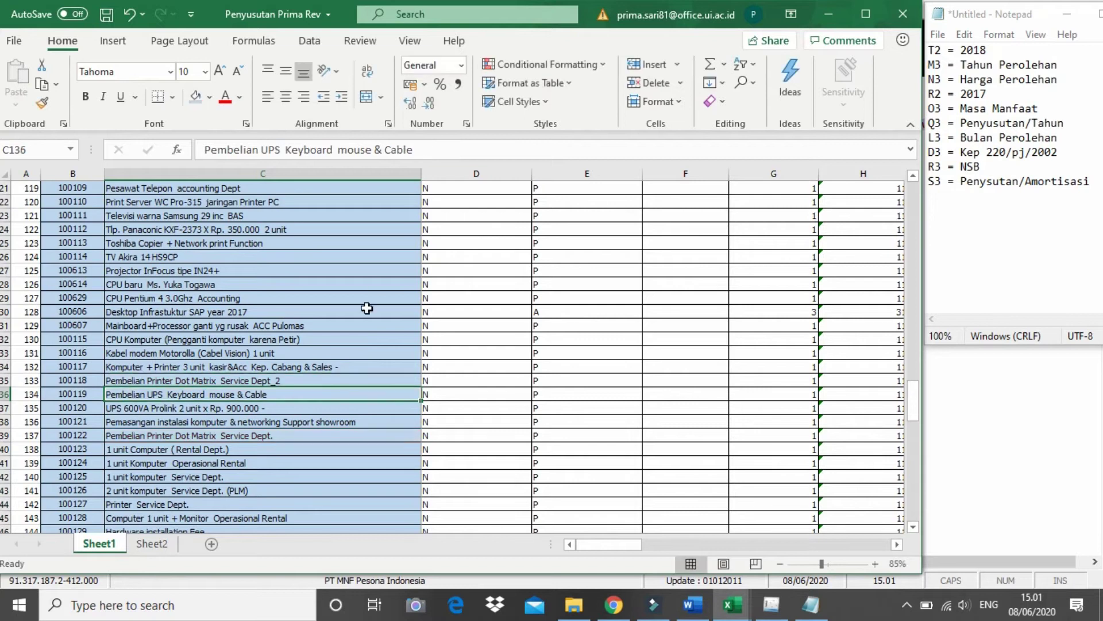
# Make the duplicates in rows 161 and 162 unique by renaming them Motor Honda Karisma D NF125D._2 and Pick up second Mitrubishi_2.
pyautogui.scroll(-10, 352, 313)
pyautogui.click(284, 332)
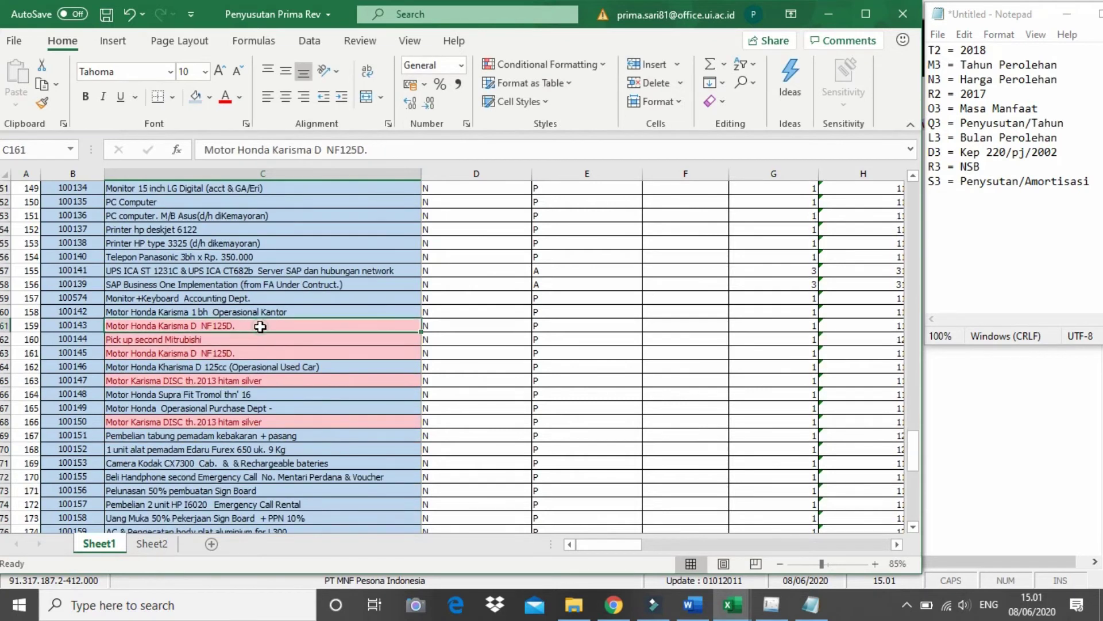
pyautogui.click(432, 155)
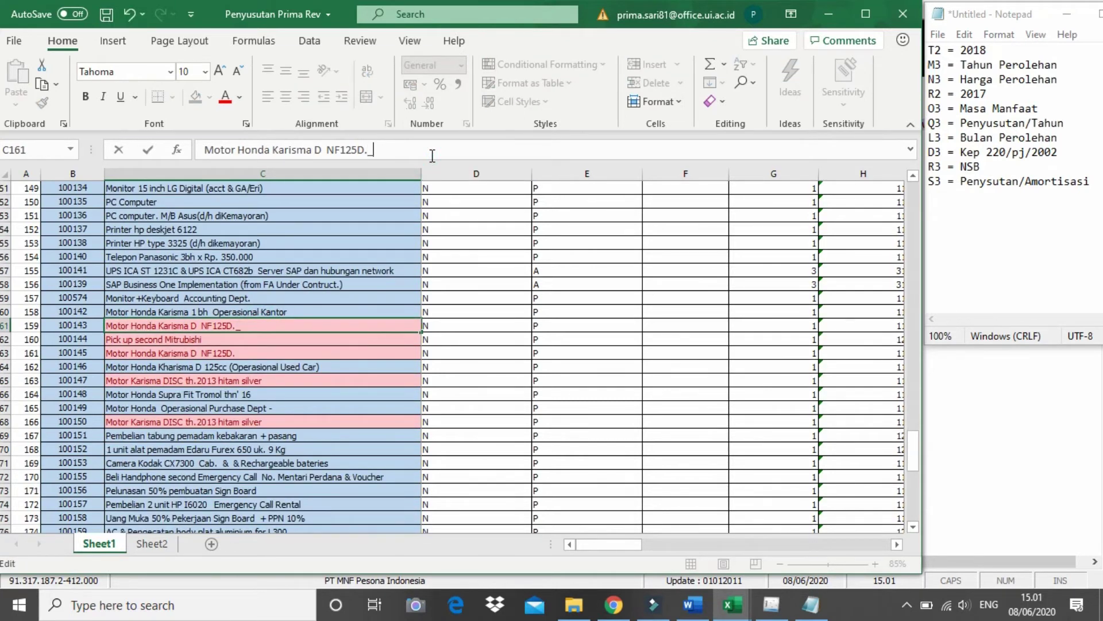
pyautogui.write('2')
pyautogui.press('Return')
pyautogui.click(351, 156)
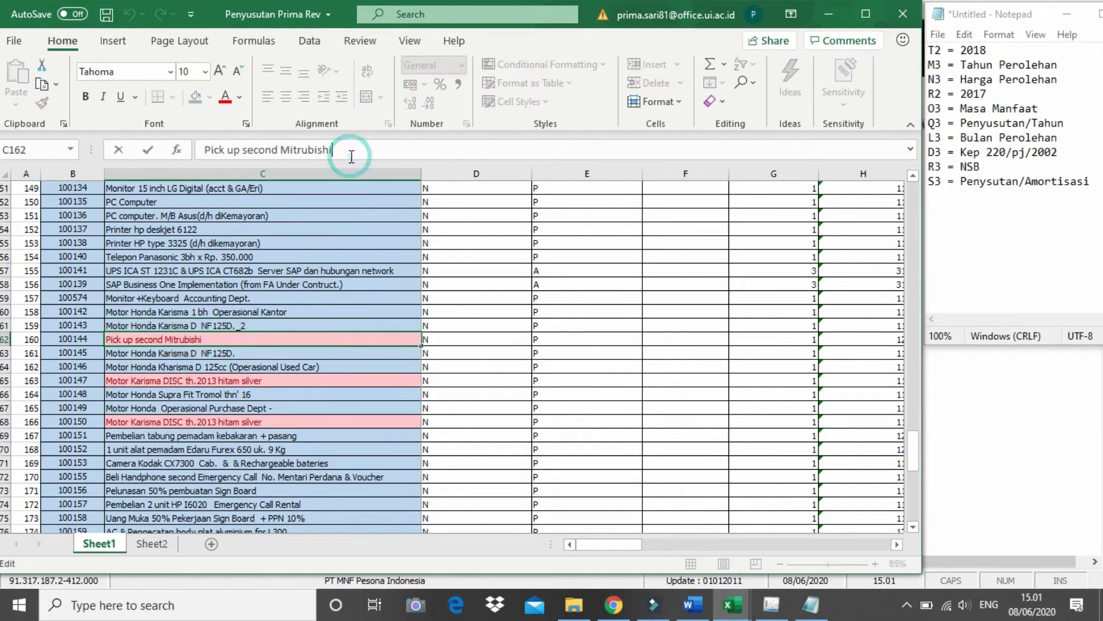
pyautogui.press('Return')
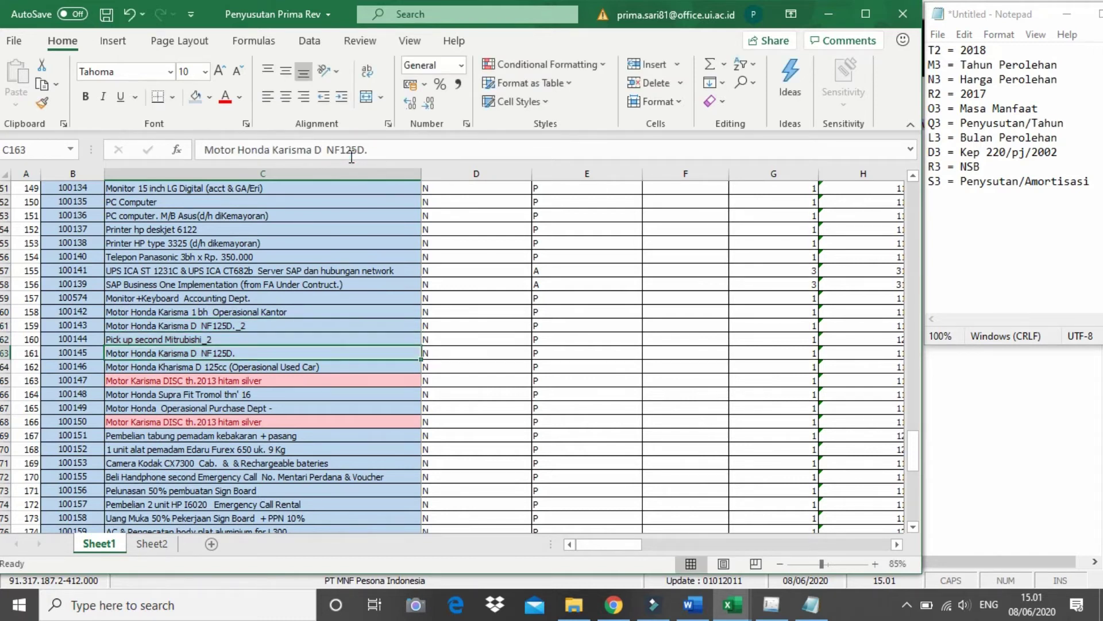
# Rename the duplicate asset in row 165 to Motor Karisma DISC th.2013 hitam silver_2.
pyautogui.click(253, 381)
pyautogui.click(431, 154)
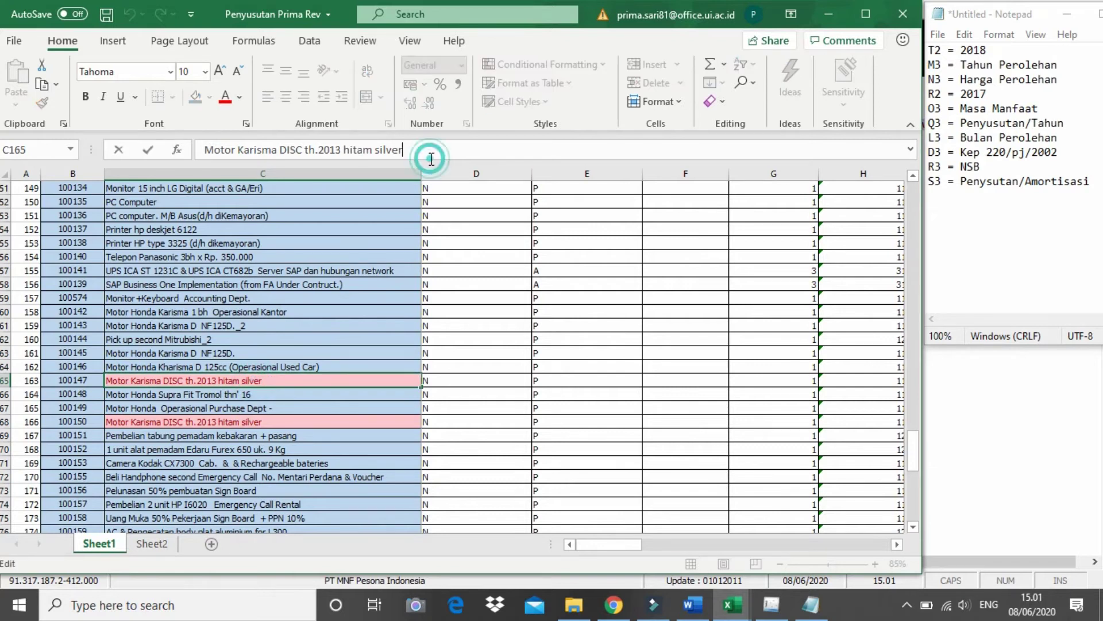
pyautogui.press('Return')
# Rename the duplicate assets in rows 187 and 188 to Vario 2016_2 and AC Mess_2.
pyautogui.scroll(-6, 308, 424)
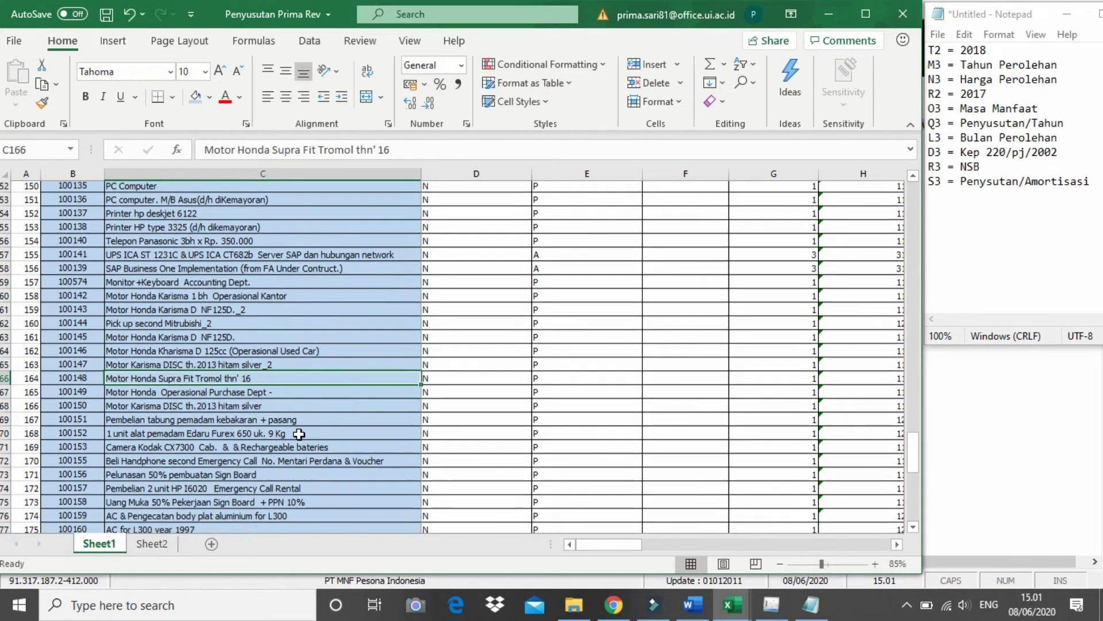
pyautogui.click(249, 437)
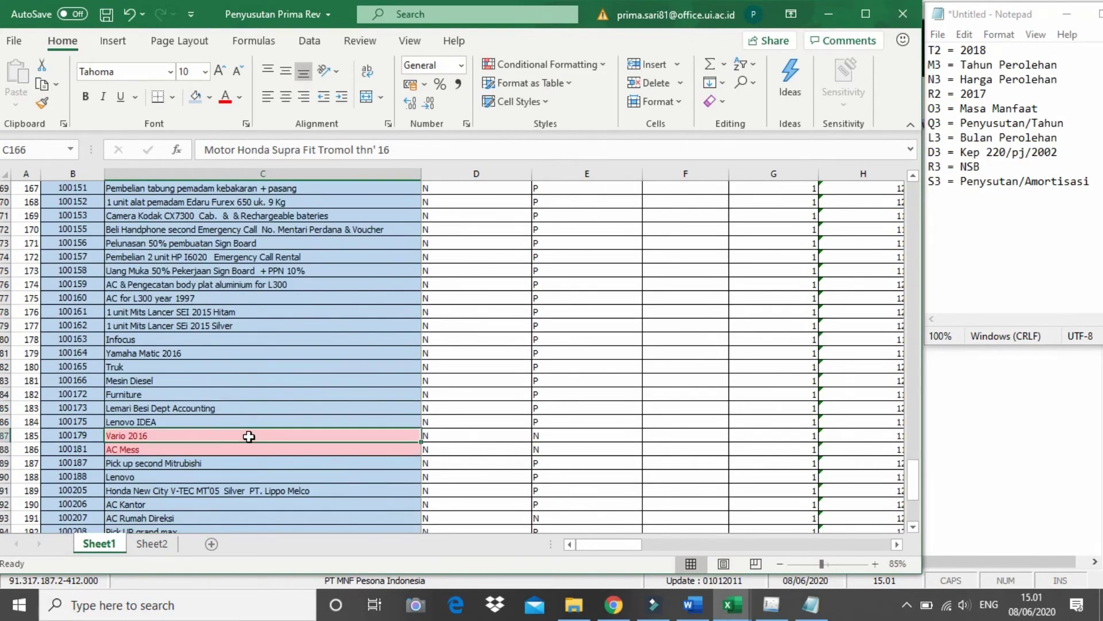
pyautogui.click(317, 154)
pyautogui.write('_2')
pyautogui.press('Return')
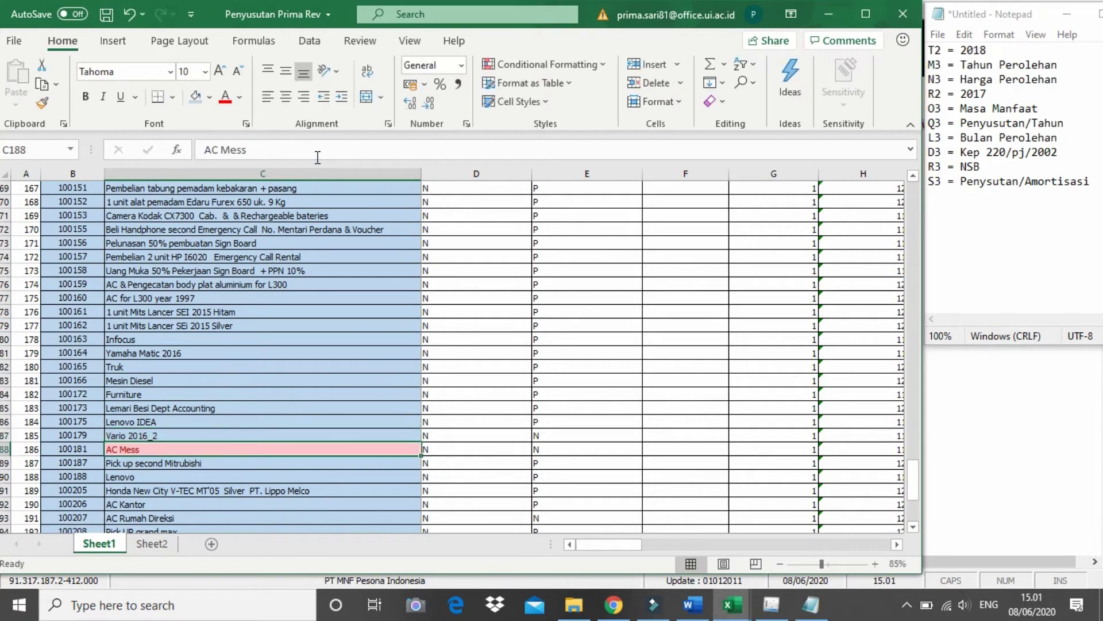
pyautogui.click(317, 157)
pyautogui.write('_2')
pyautogui.press('Return')
pyautogui.scroll(-4, 227, 432)
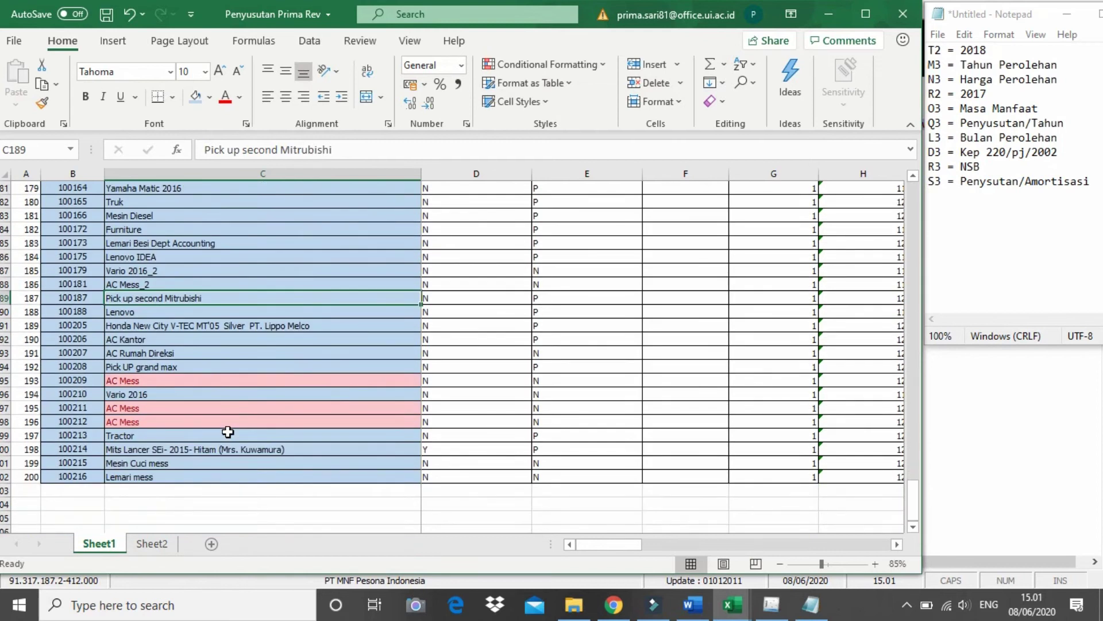
# Rename the duplicate assets in rows 195 and 197 to AC Mess_3 and AC Mess_4.
pyautogui.click(196, 384)
pyautogui.click(287, 156)
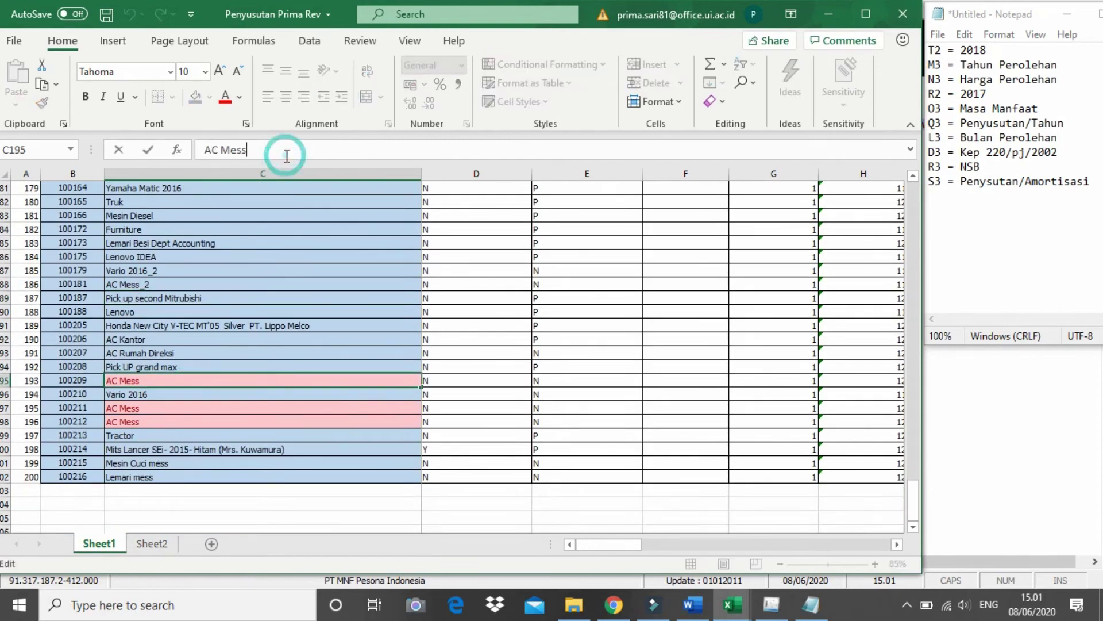
pyautogui.write('_2')
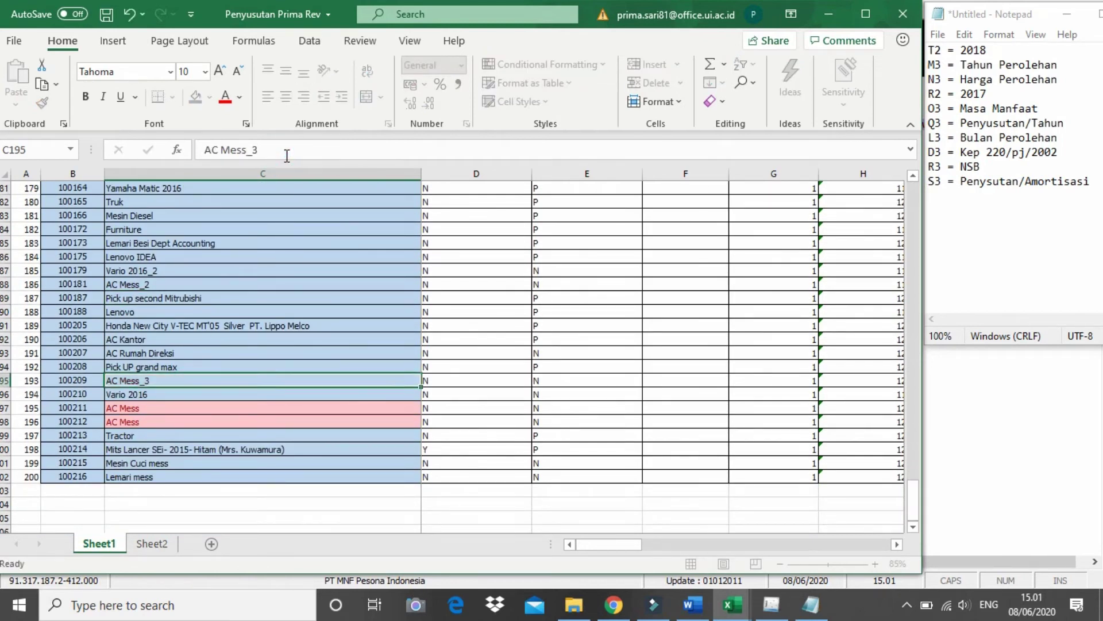
pyautogui.press('Return')
pyautogui.click(151, 408)
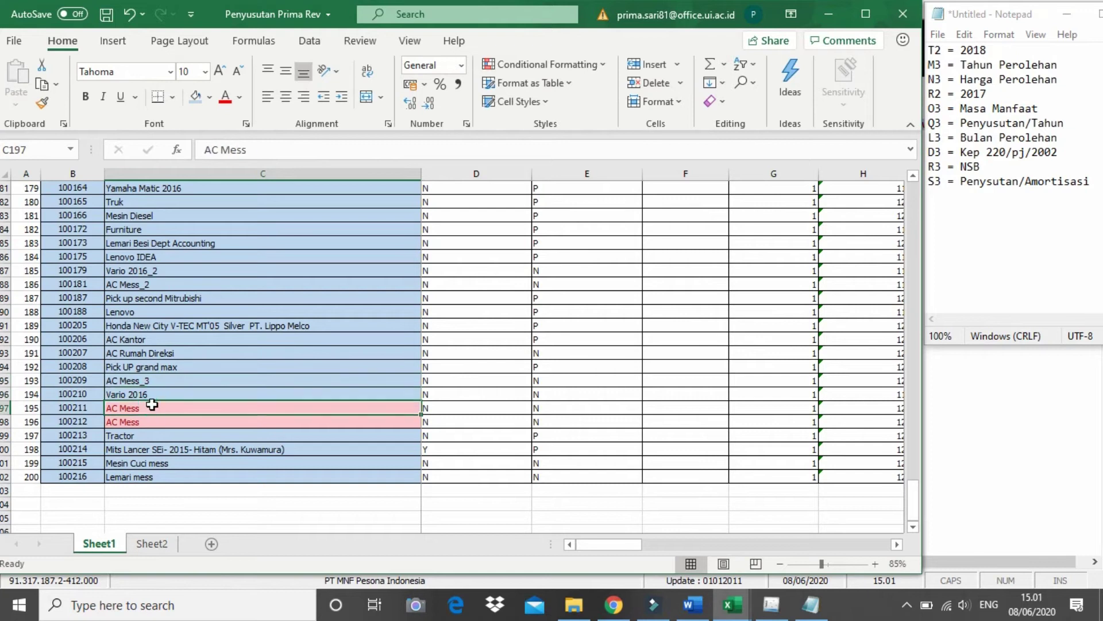
pyautogui.click(333, 153)
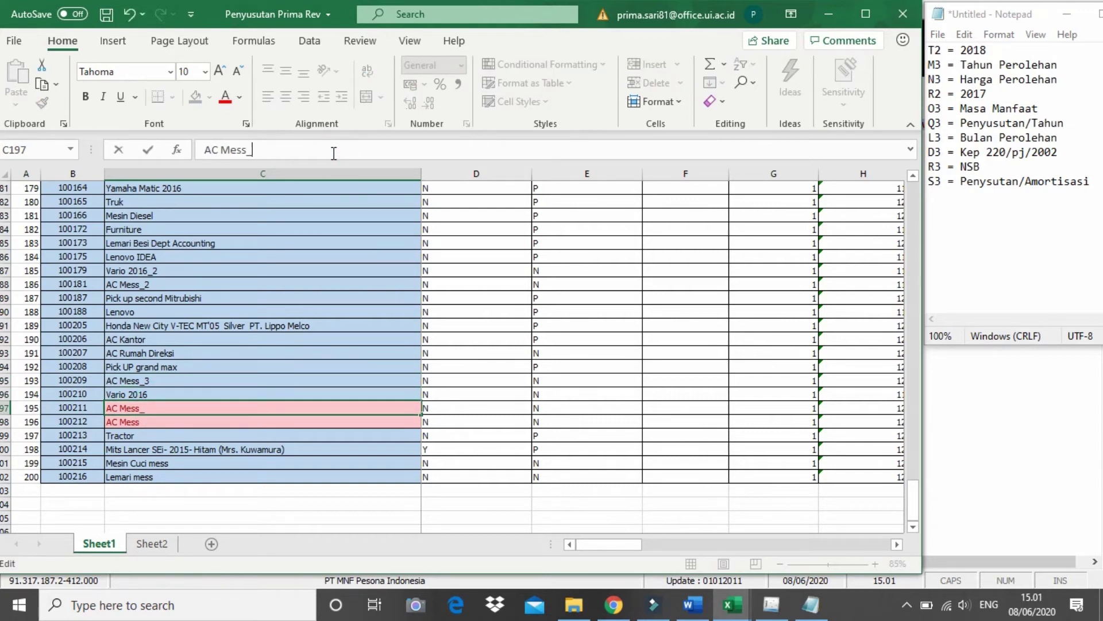
pyautogui.press('Return')
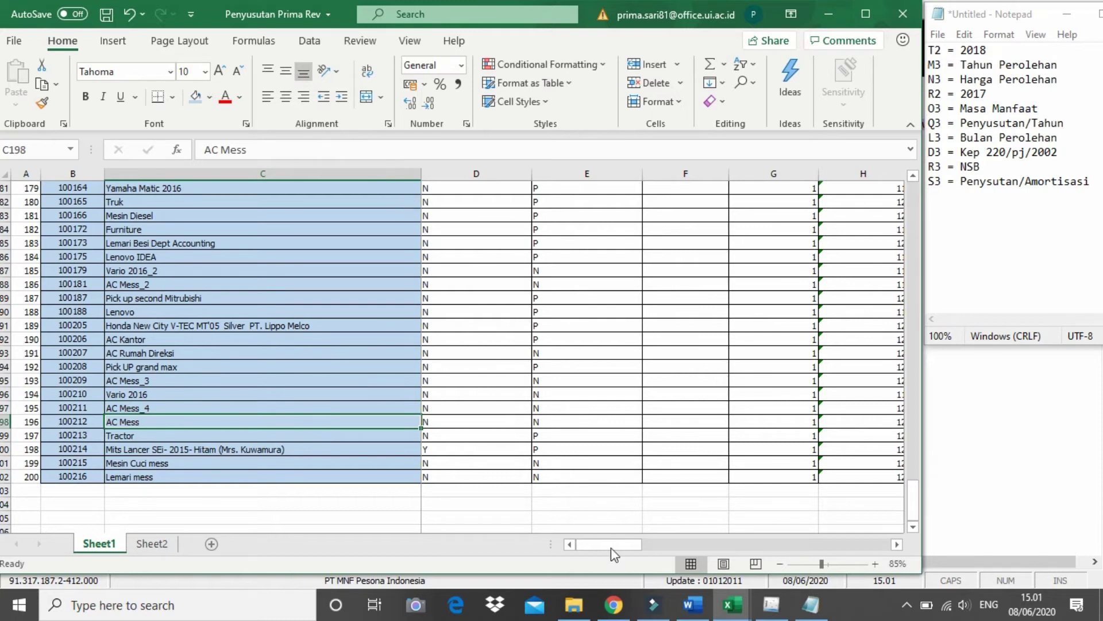
# Switch to File Explorer and open the Contoh Data Impor folder inside E-SPT PPh Badan's SPT Badan folder.
pyautogui.moveTo(574, 604)
pyautogui.click(576, 578)
pyautogui.click(526, 478)
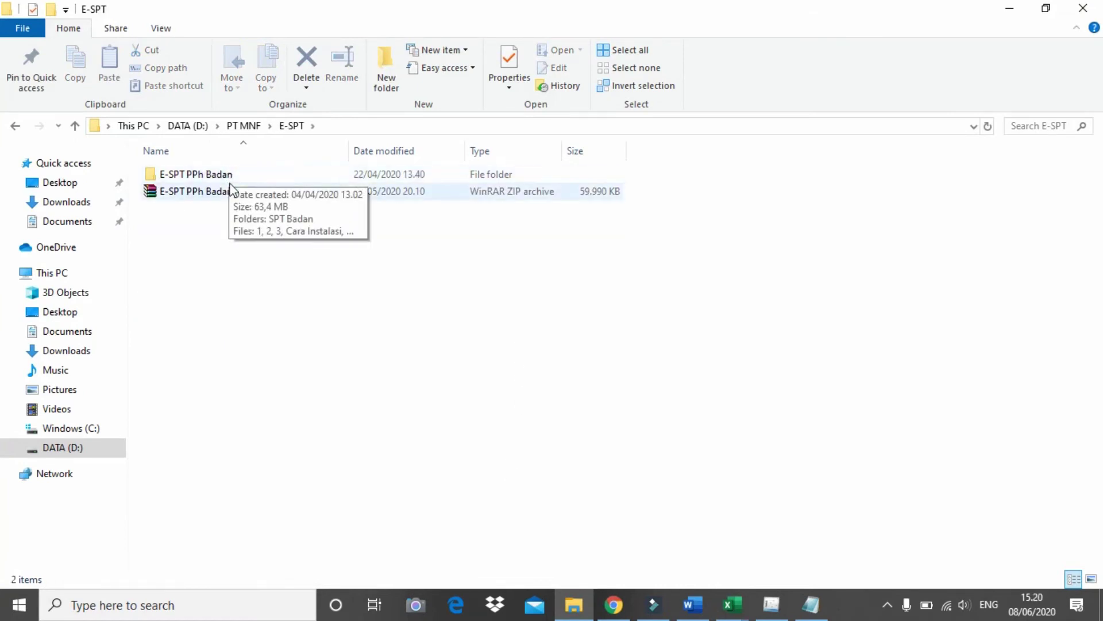
pyautogui.doubleClick(228, 178)
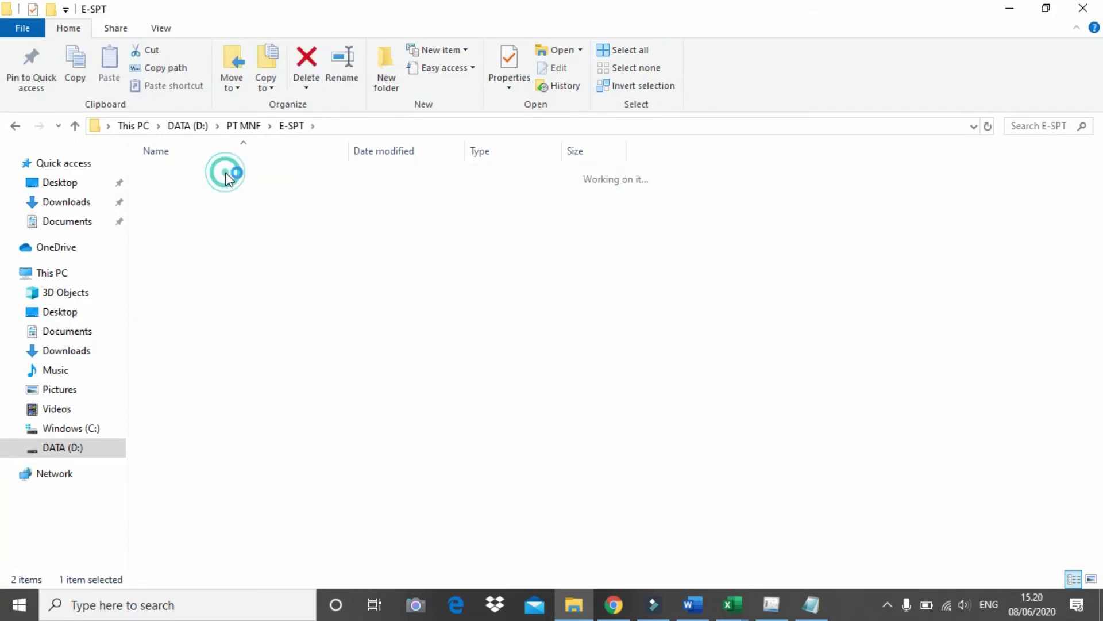
pyautogui.doubleClick(188, 176)
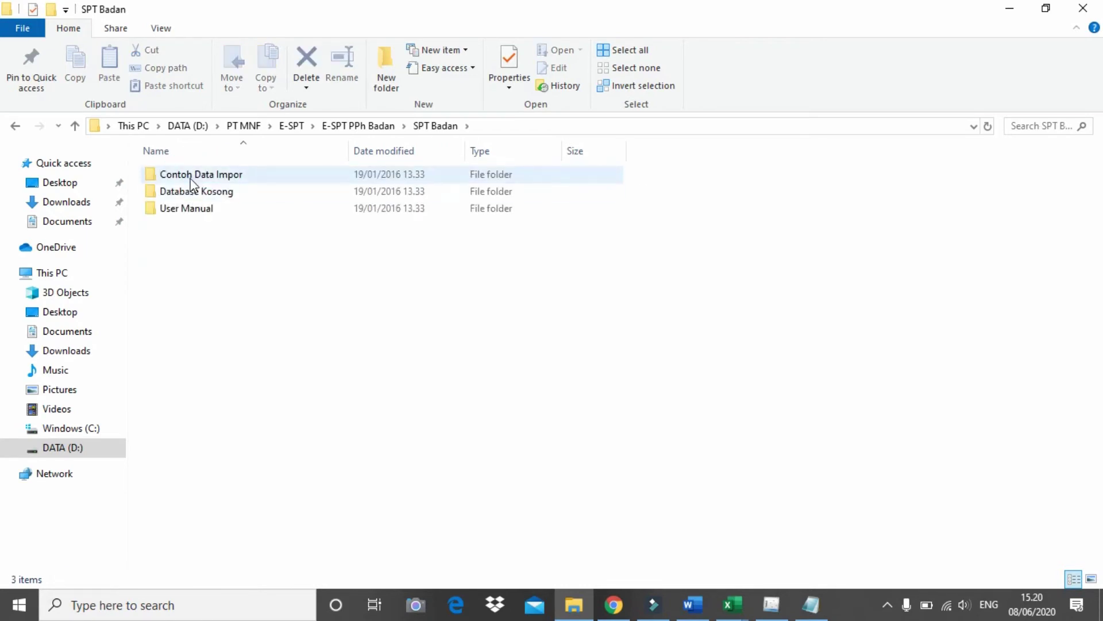
pyautogui.doubleClick(191, 178)
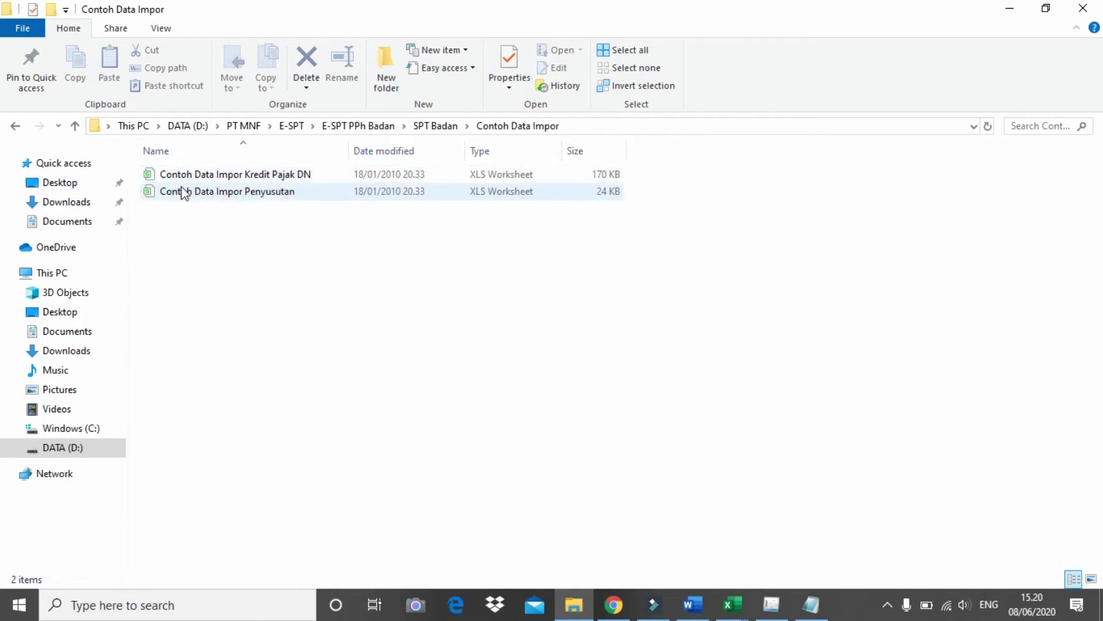
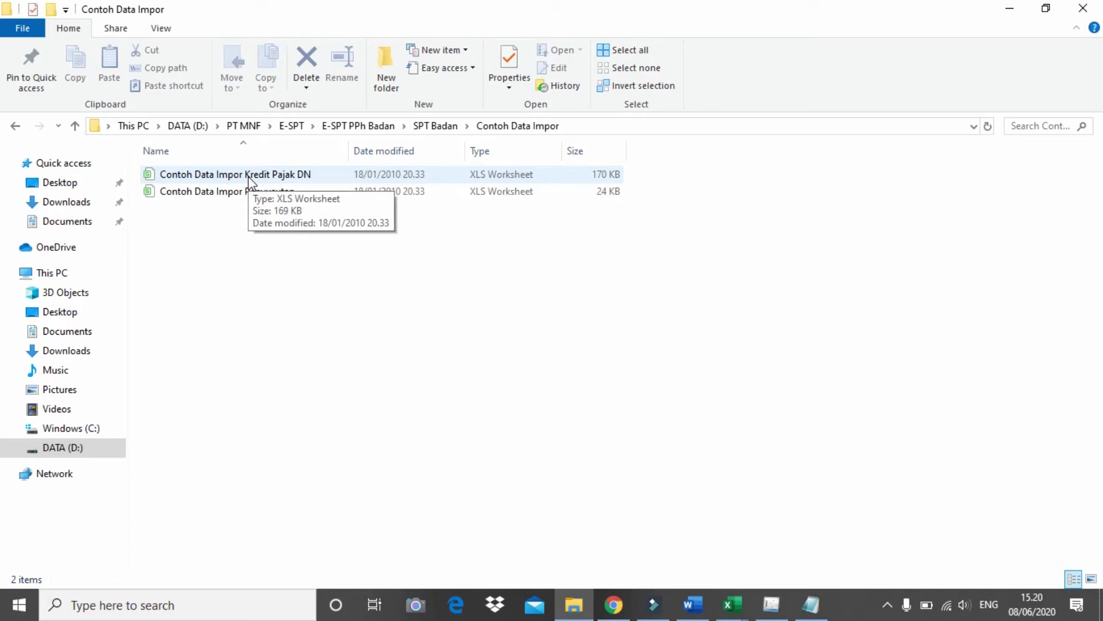
# Copy the Contoh Data Impor Penyusutan file into the PT MNF folder.
pyautogui.click(184, 192)
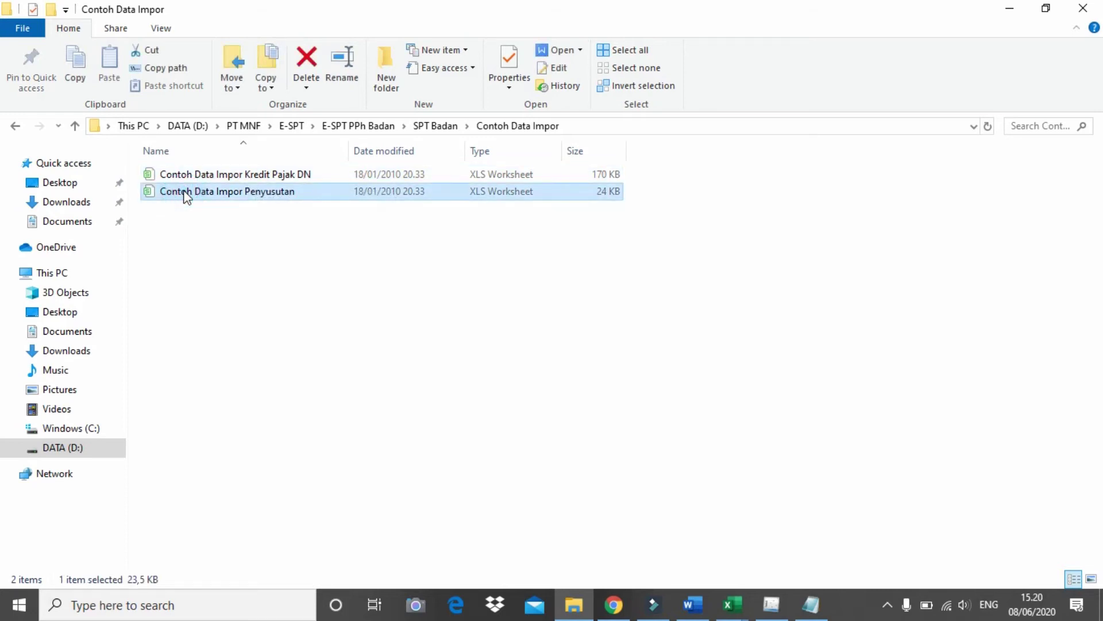
pyautogui.click(245, 127)
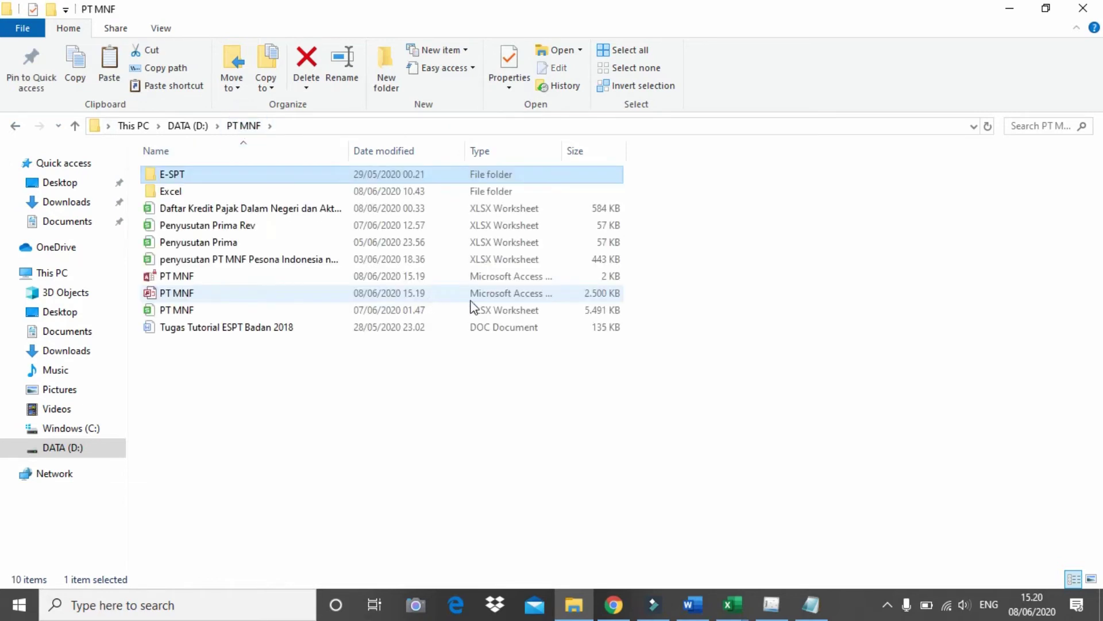
pyautogui.hotkey('ctrl', 'v')
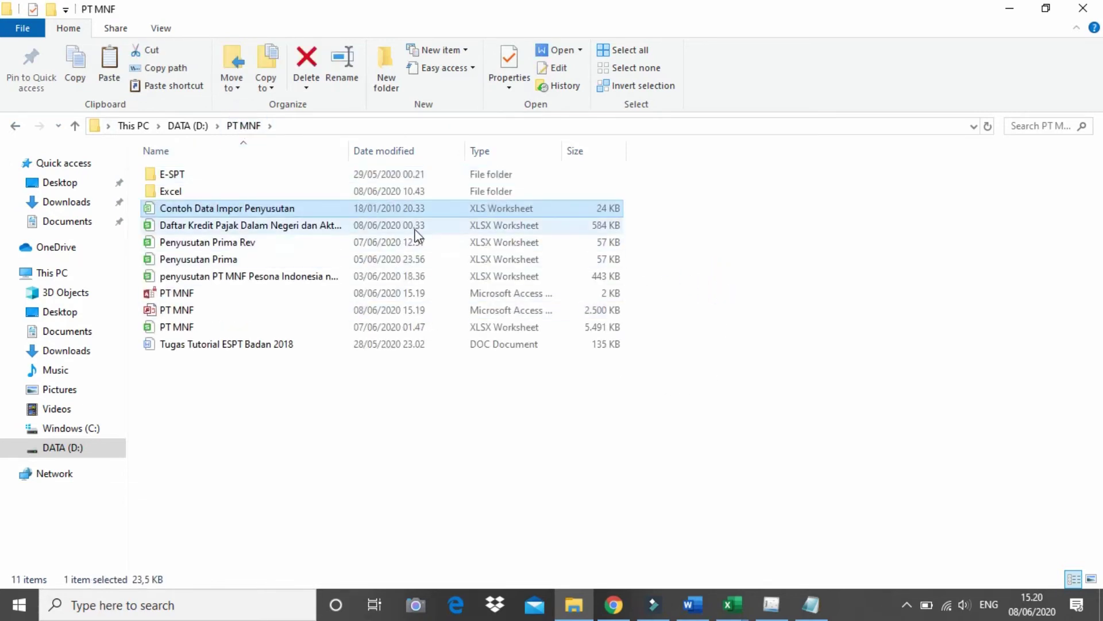
# Open the Contoh Data Impor Penyusutan copy in Excel and enable editing.
pyautogui.rightClick(416, 212)
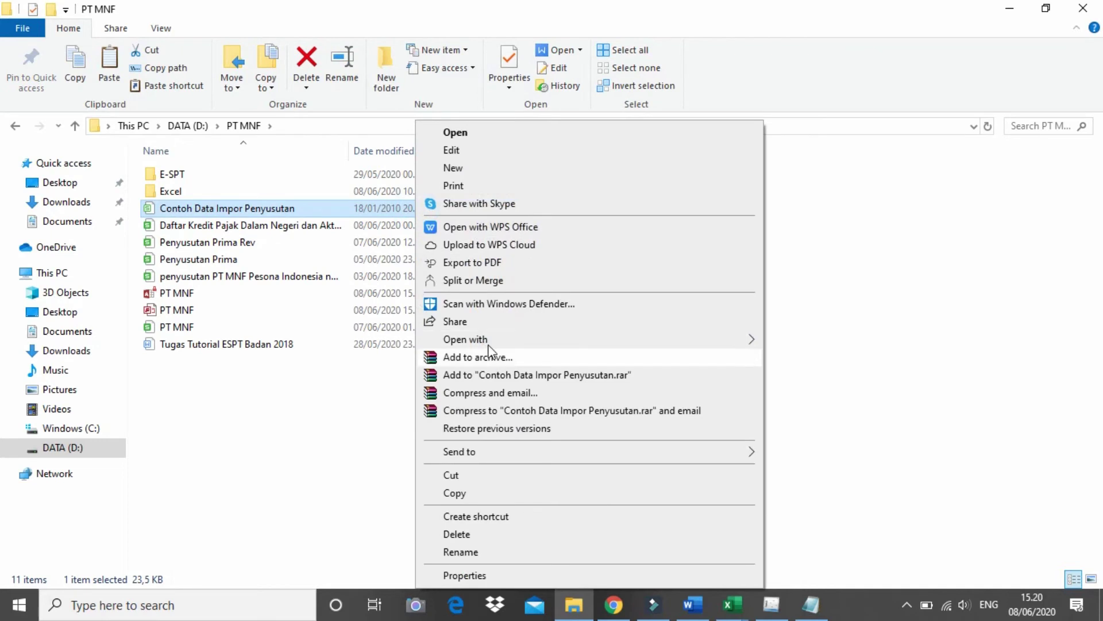
pyautogui.moveTo(480, 336)
pyautogui.click(799, 341)
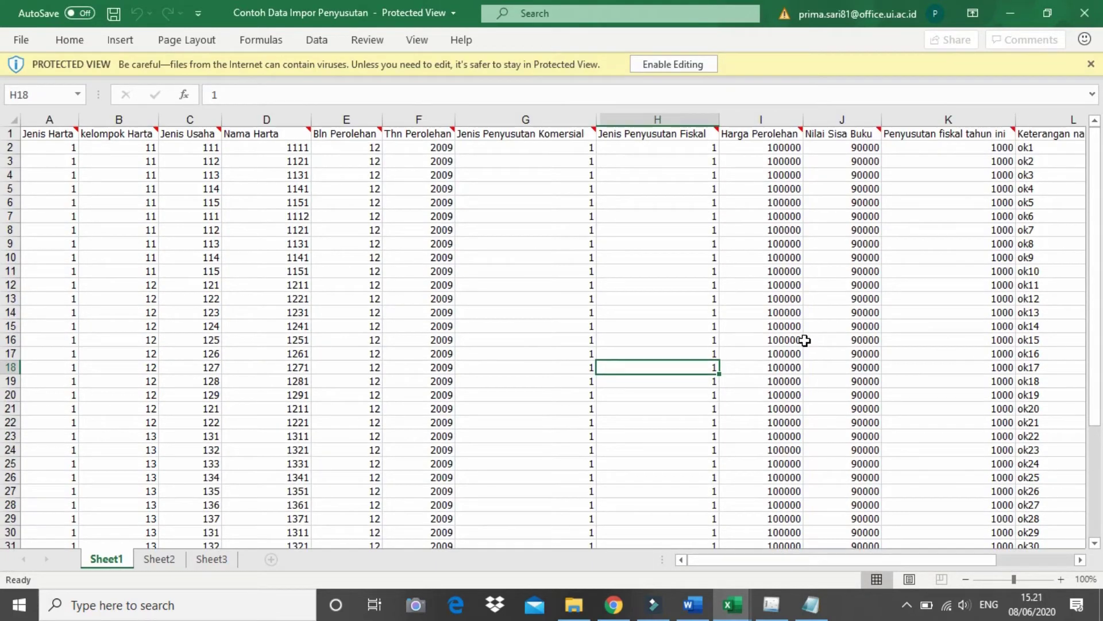
pyautogui.click(654, 64)
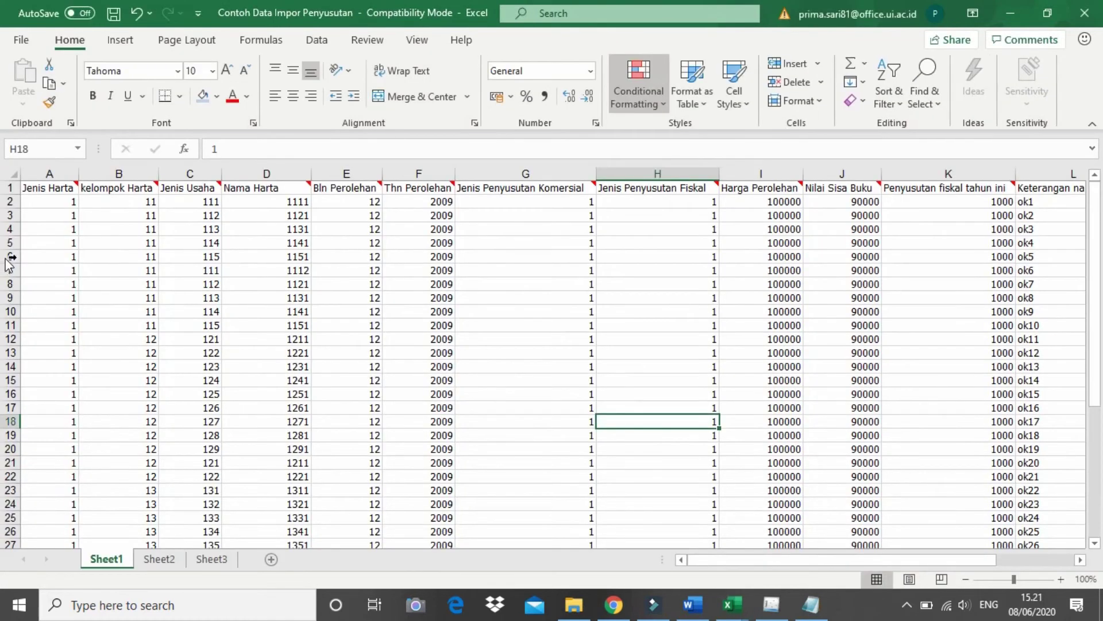
# Delete all sample data rows below the header row and select cell A2.
pyautogui.click(74, 201)
pyautogui.click(98, 281)
pyautogui.click(57, 201)
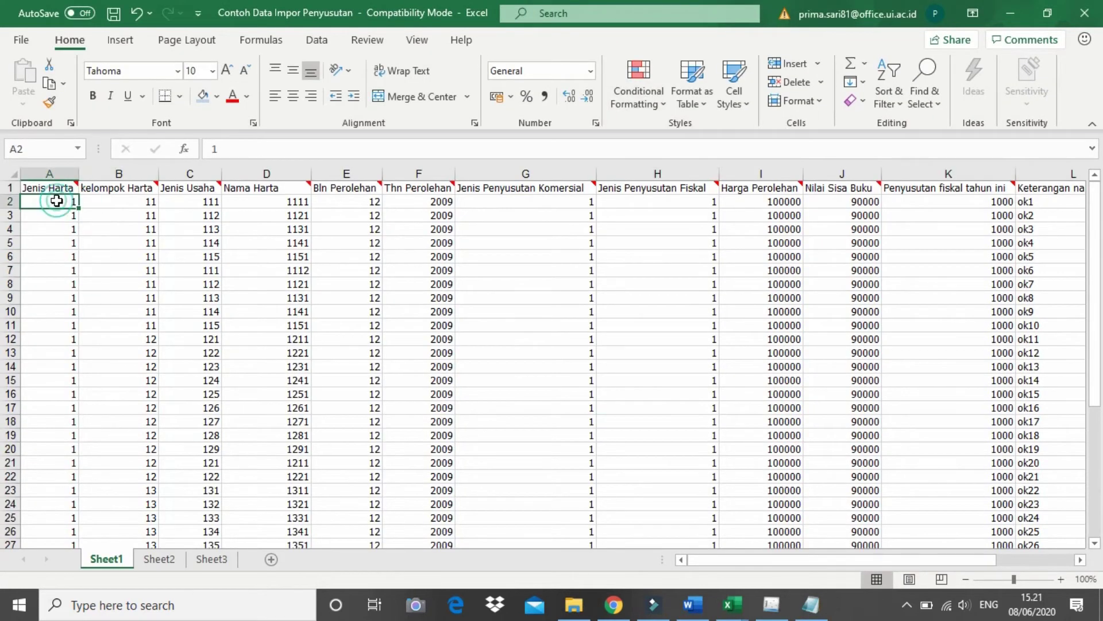
pyautogui.hotkey('ctrl', 'shift', 'Right')
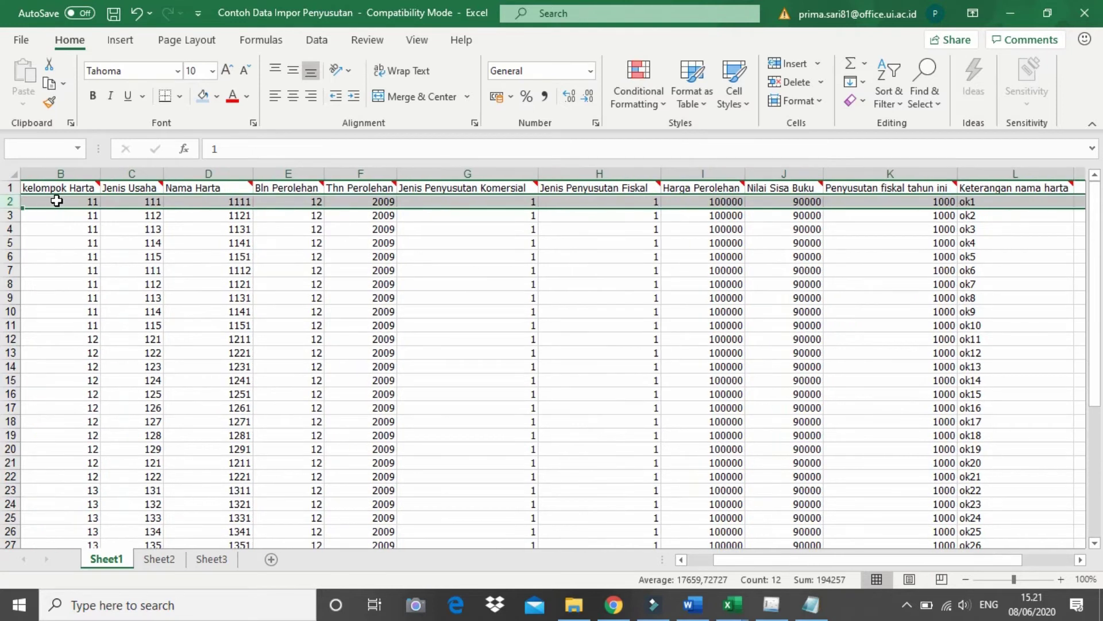
pyautogui.hotkey('ctrl', 'shift', 'Down')
pyautogui.hotkey('ctrl', 'shift', 'Down')
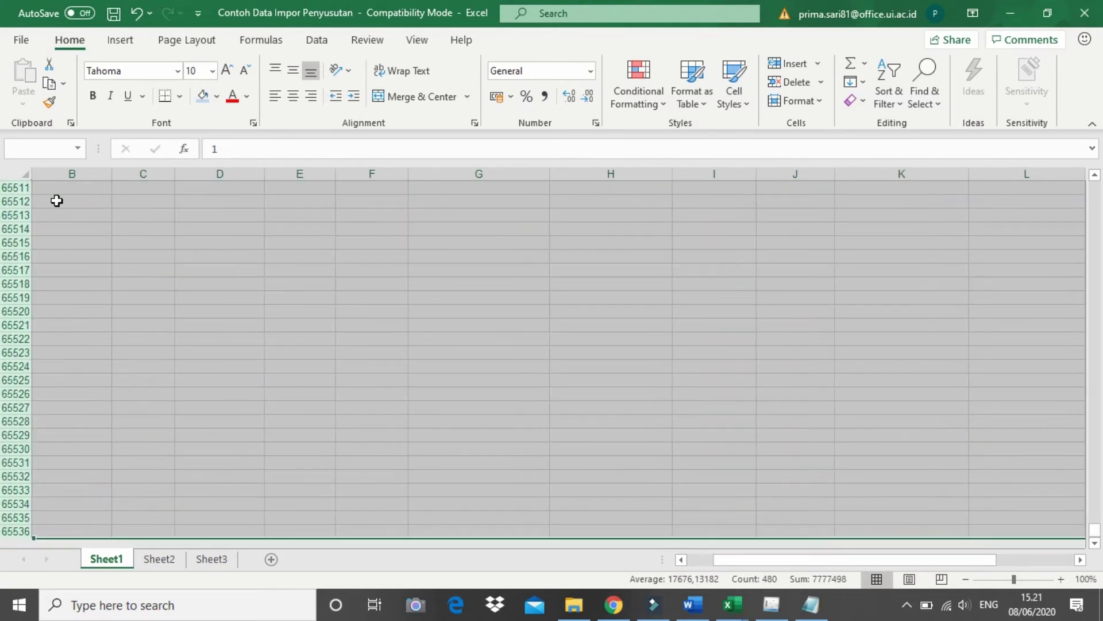
pyautogui.click(796, 82)
pyautogui.click(418, 285)
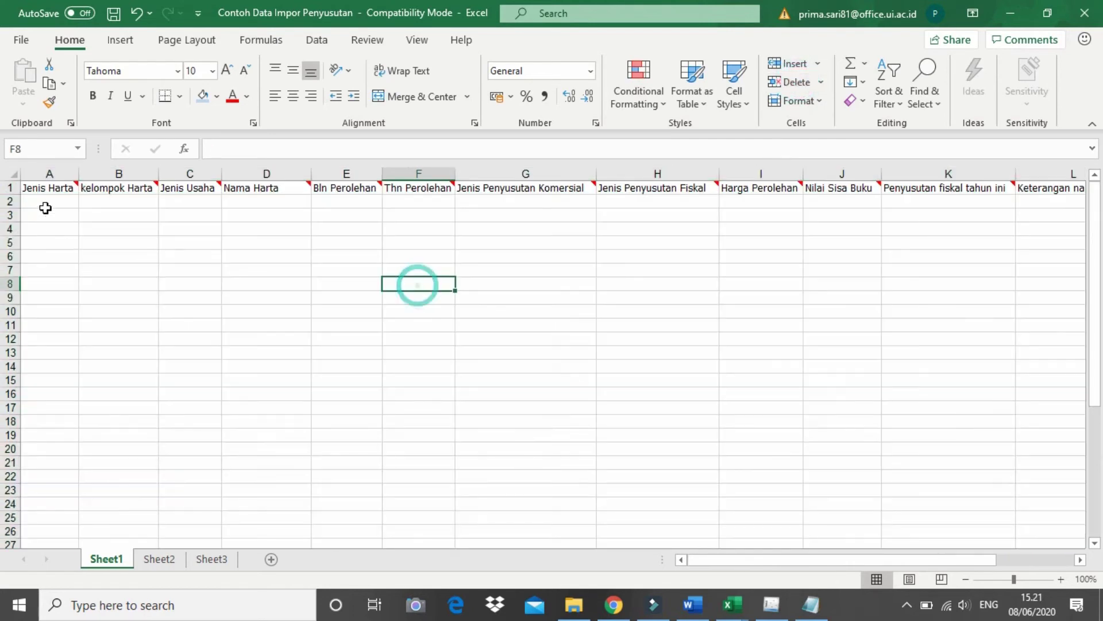
pyautogui.click(43, 202)
# Switch to the Penyusutan Prima Rev workbook, maximize it, and apply the P/A/N filter with only P selected.
pyautogui.hotkey('alt', 'Tab')
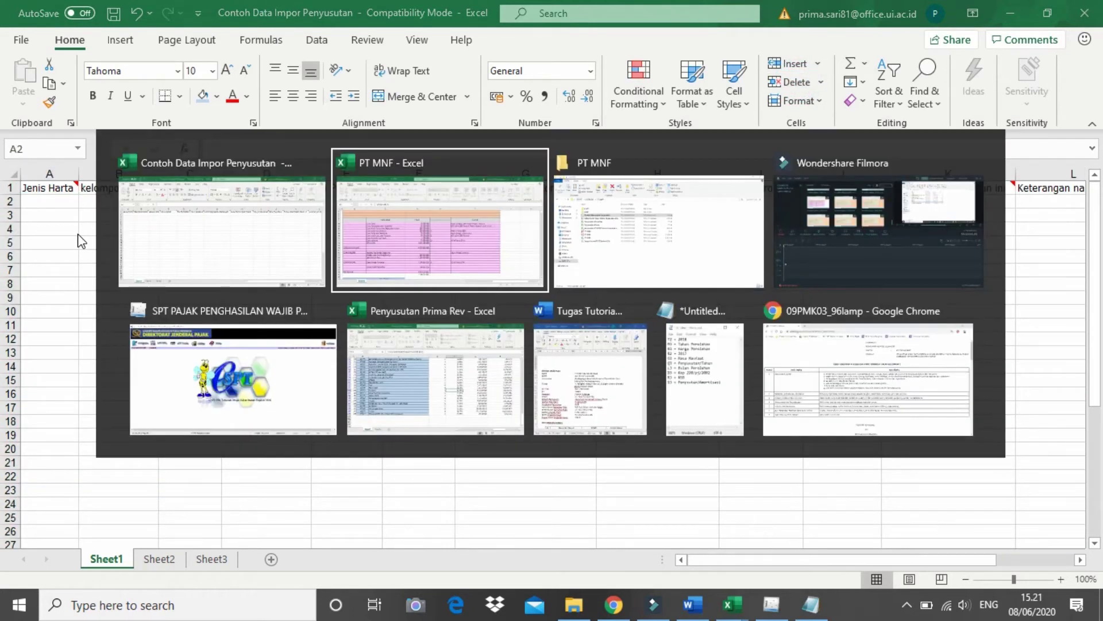
pyautogui.press('Down')
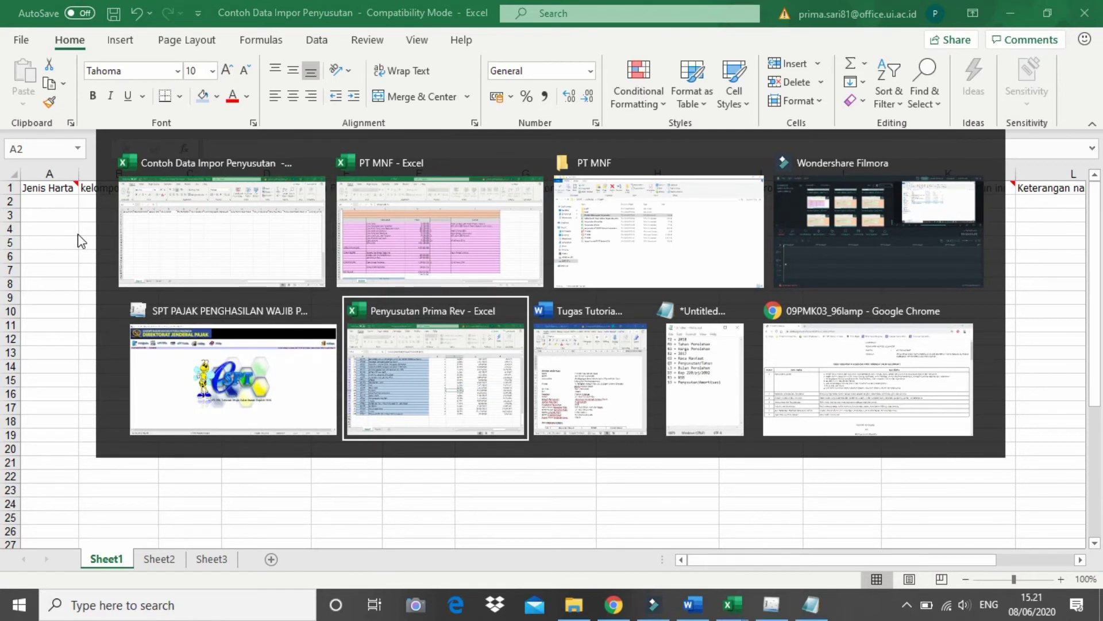
pyautogui.click(865, 18)
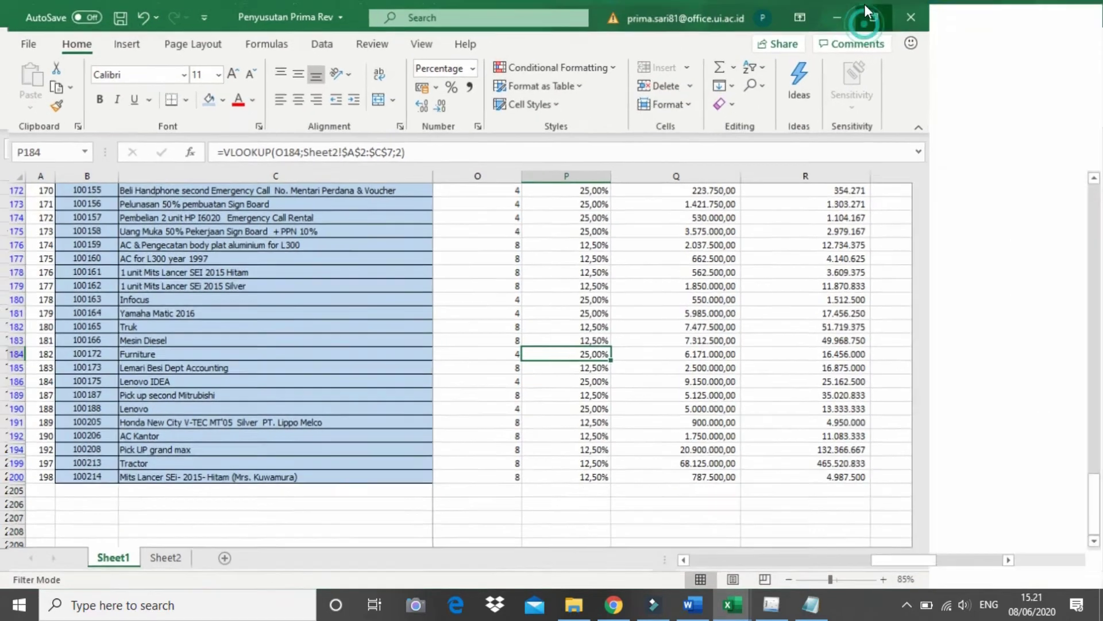
pyautogui.scroll(10, 579, 333)
pyautogui.moveTo(1101, 451); pyautogui.dragTo(1100, 213)
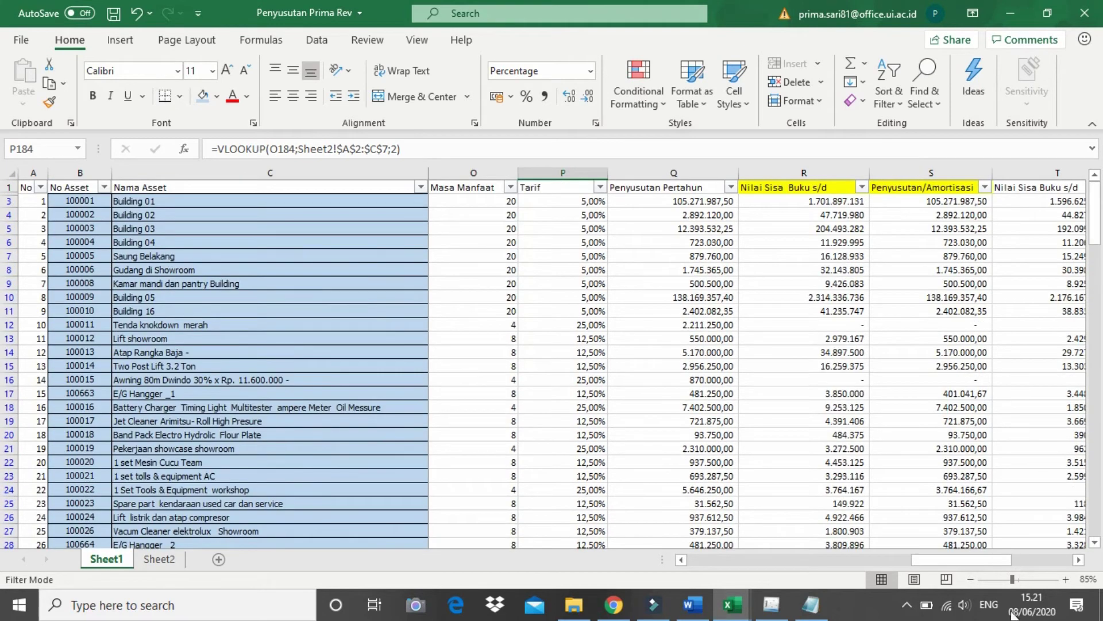
pyautogui.moveTo(967, 558); pyautogui.dragTo(667, 571)
pyautogui.click(600, 243)
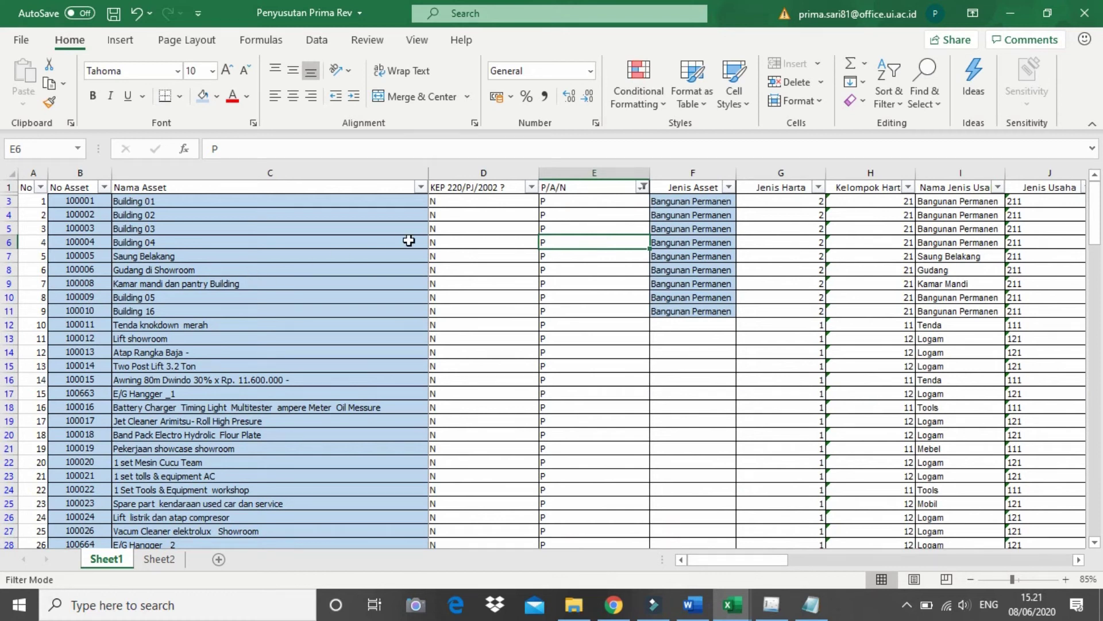
pyautogui.click(642, 187)
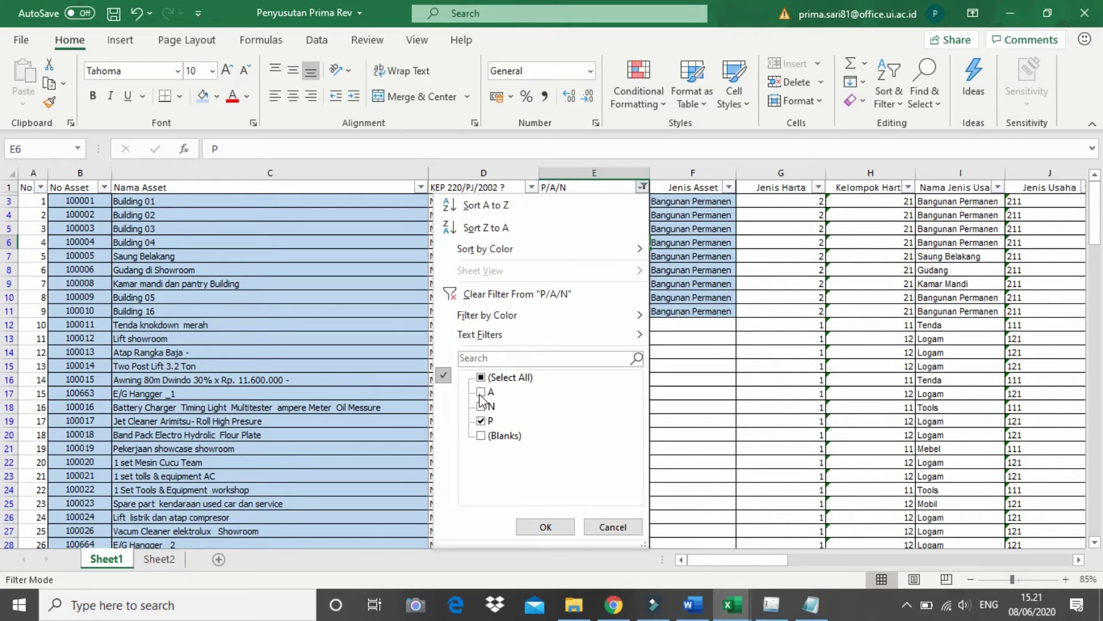
pyautogui.click(552, 527)
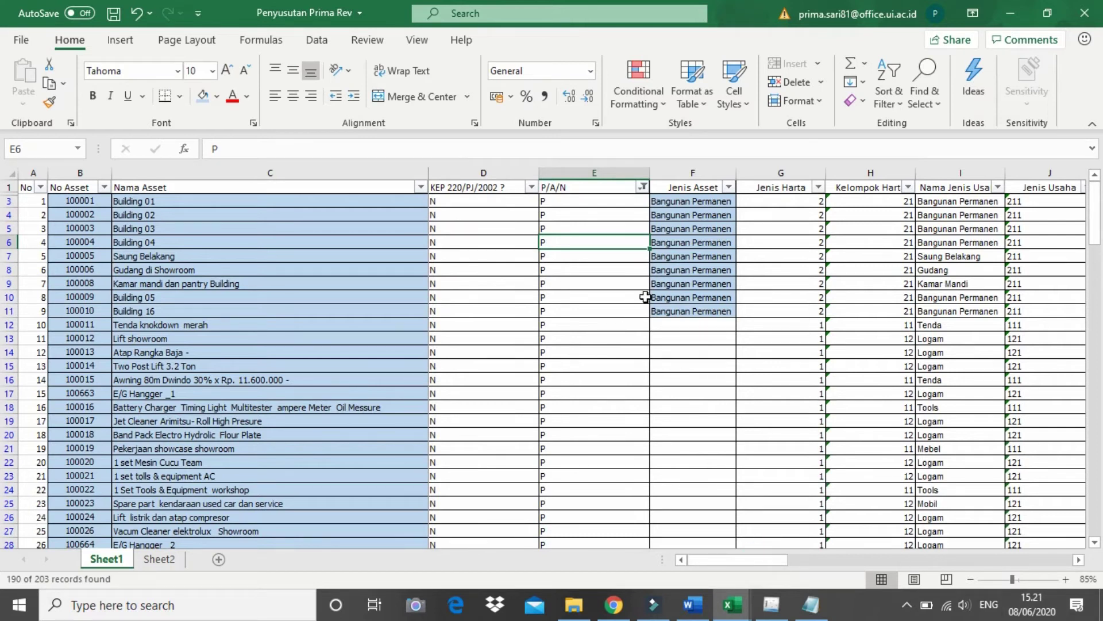
# Copy the filtered Jenis Harta and Kelompok Harta data of Penyusutan Prima Rev, from G3 down to the last asset row.
pyautogui.hotkey('alt', 'Tab')
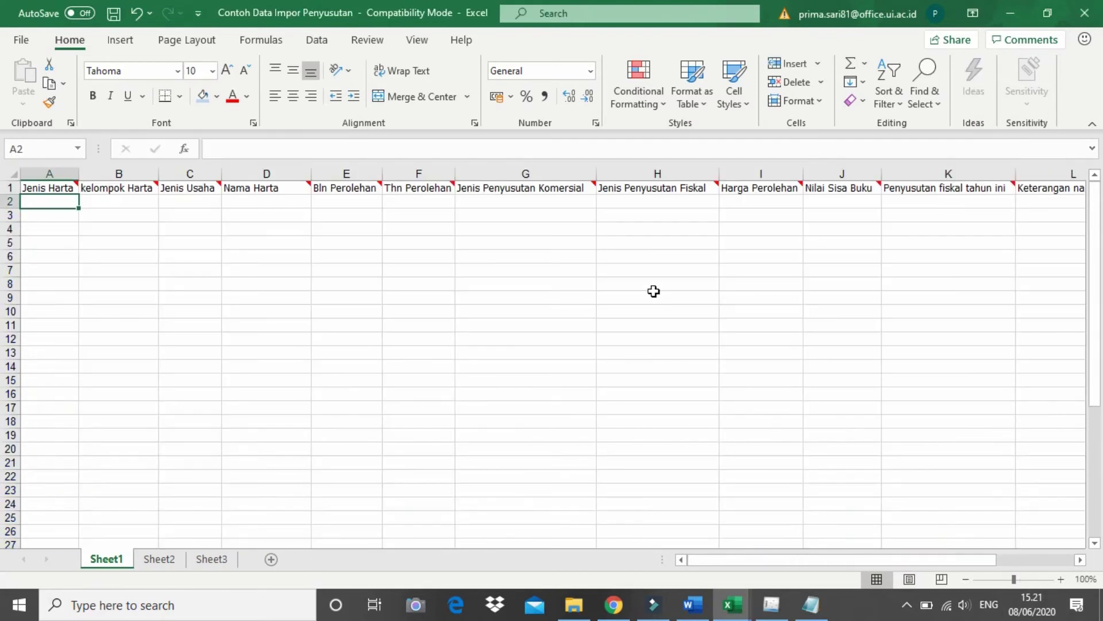
pyautogui.hotkey('alt', 'Tab')
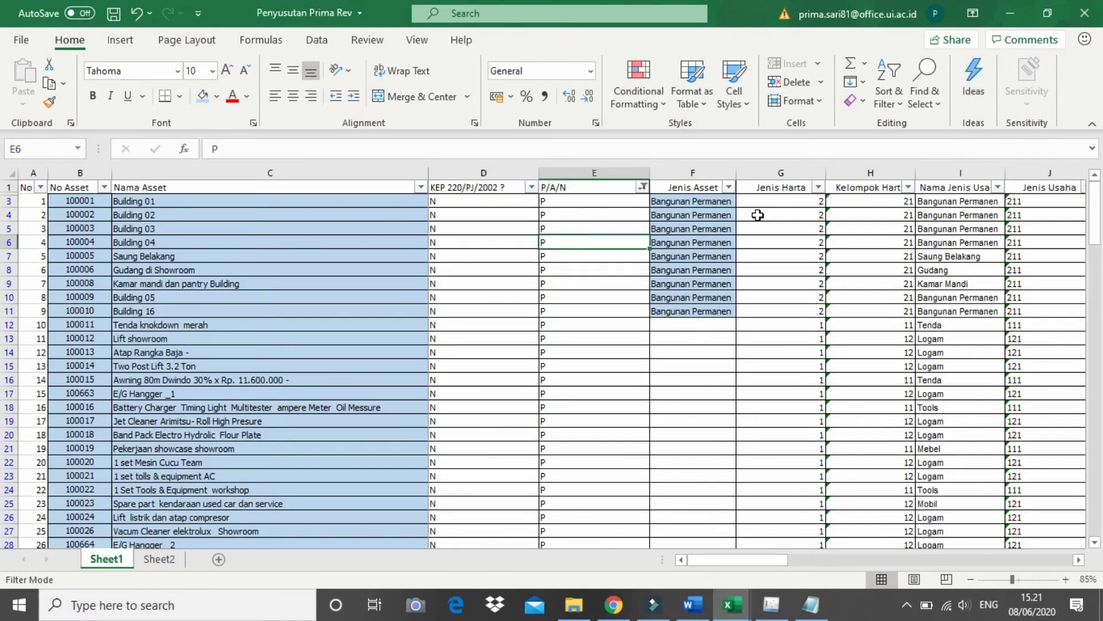
pyautogui.click(804, 199)
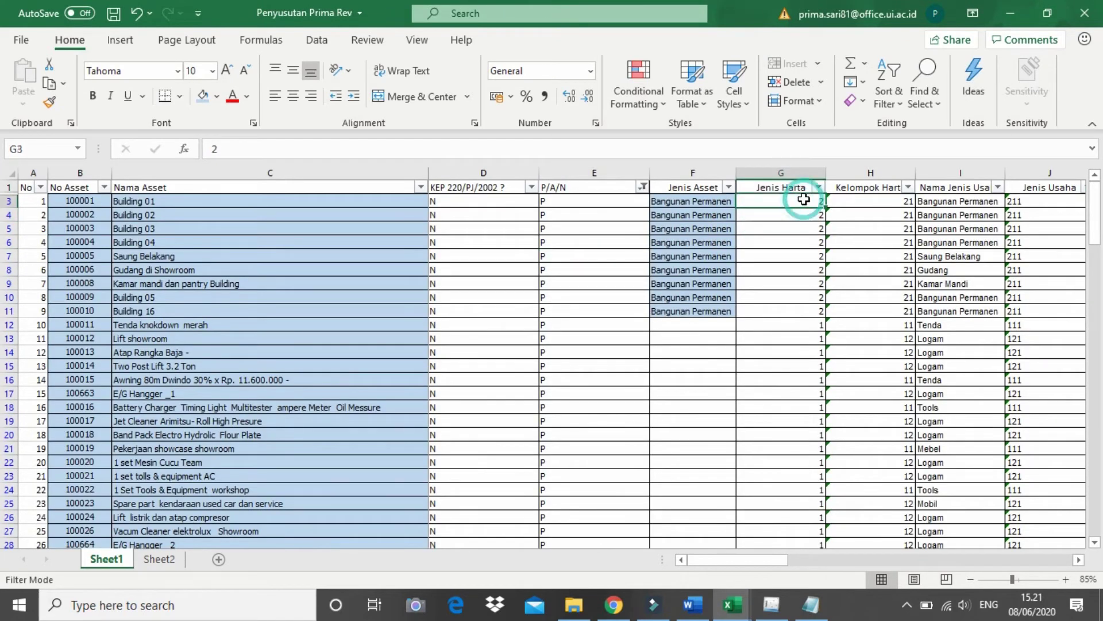
pyautogui.hotkey('shift', 'Right')
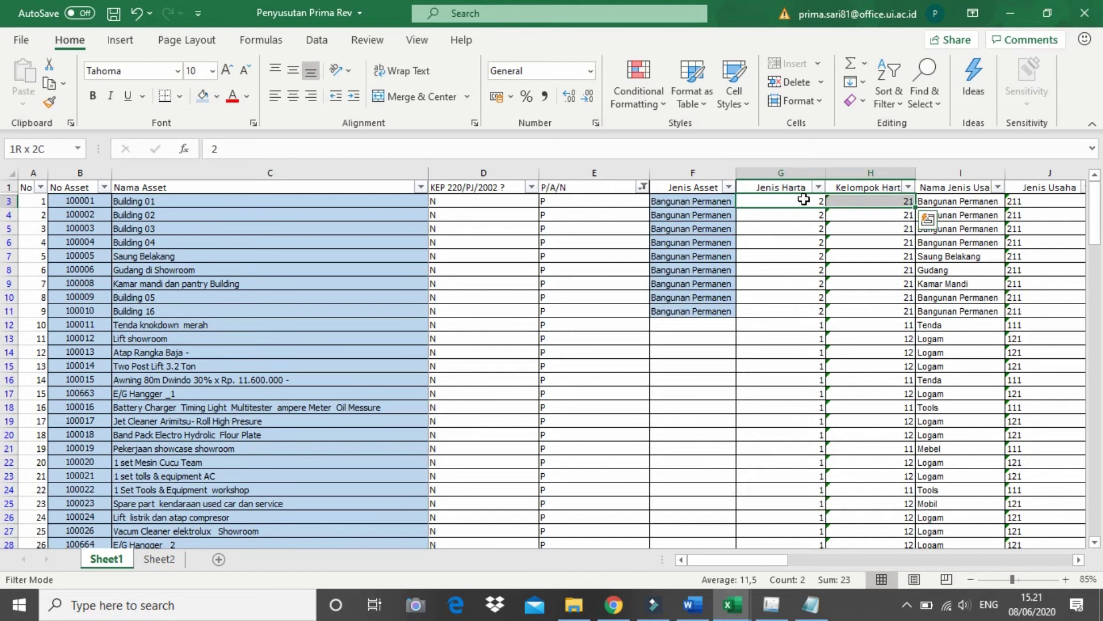
pyautogui.hotkey('ctrl', 'shift', 'Down')
pyautogui.hotkey('ctrl', 'c')
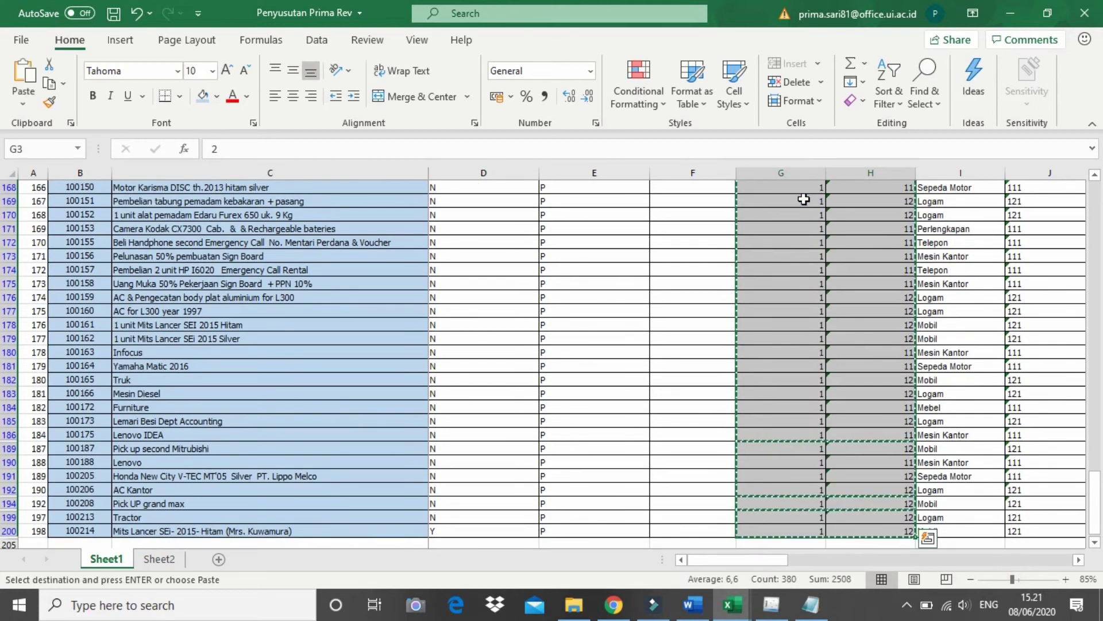
# Paste the copied columns as values into Contoh Data Impor Penyusutan, starting at cell A2.
pyautogui.hotkey('alt', 'Tab')
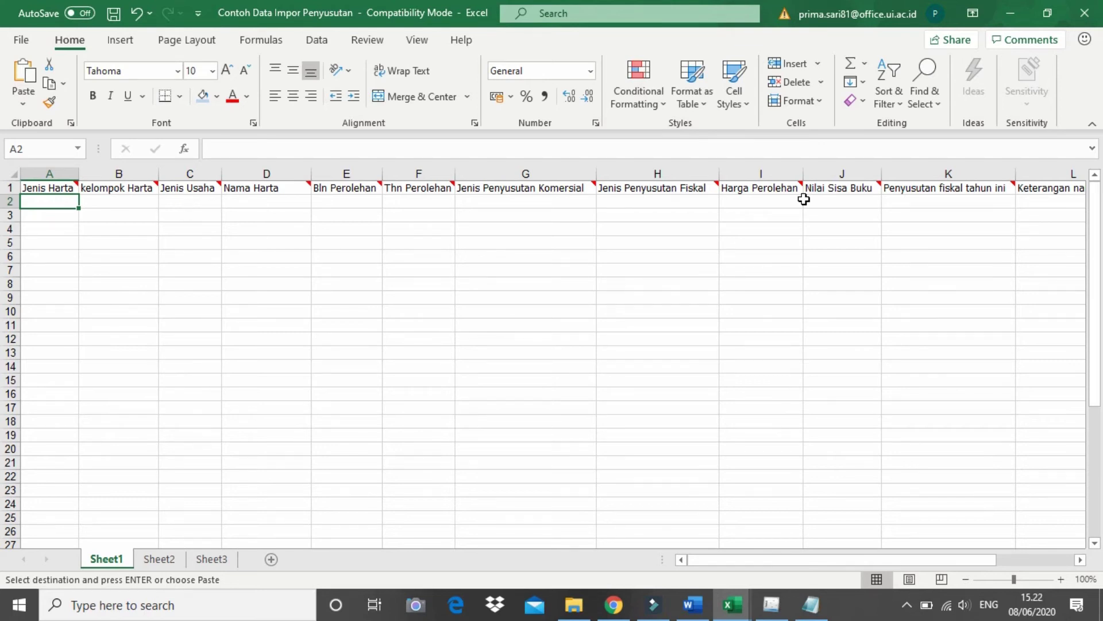
pyautogui.hotkey('alt', 'e')
pyautogui.press('s')
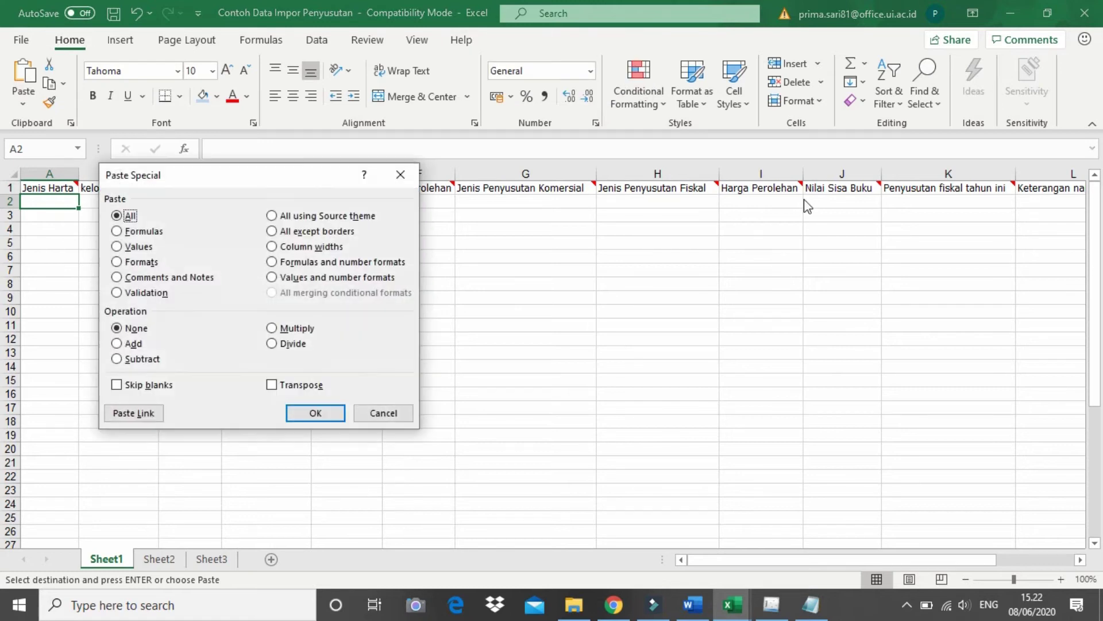
pyautogui.press('v')
pyautogui.press('Return')
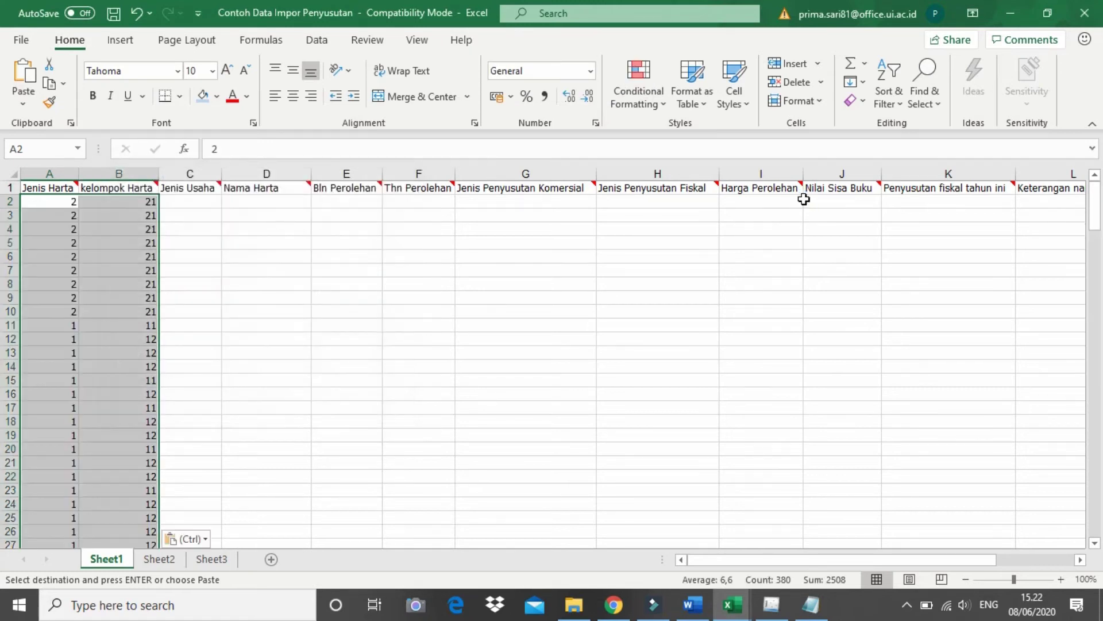
# Switch to the Penyusutan Prima Rev workbook and copy the filtered Jenis Usaha and Nama Harta data from J3 down to the last asset row.
pyautogui.hotkey('alt', 'Tab')
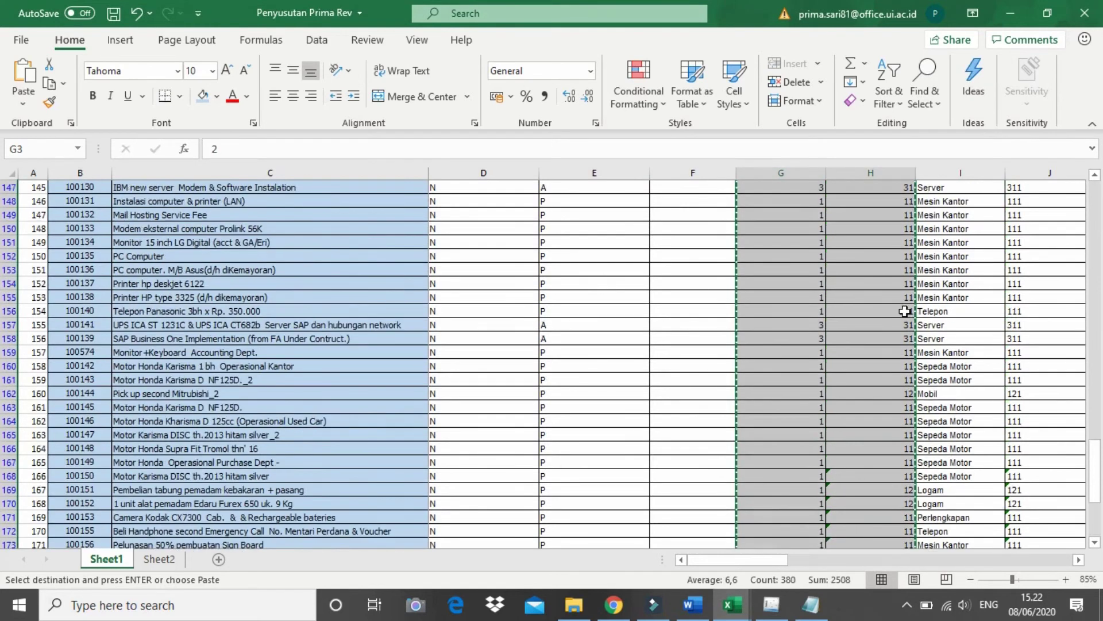
pyautogui.scroll(4, 905, 311)
pyautogui.moveTo(1095, 429); pyautogui.dragTo(1094, 169)
pyautogui.moveTo(749, 560); pyautogui.dragTo(810, 552)
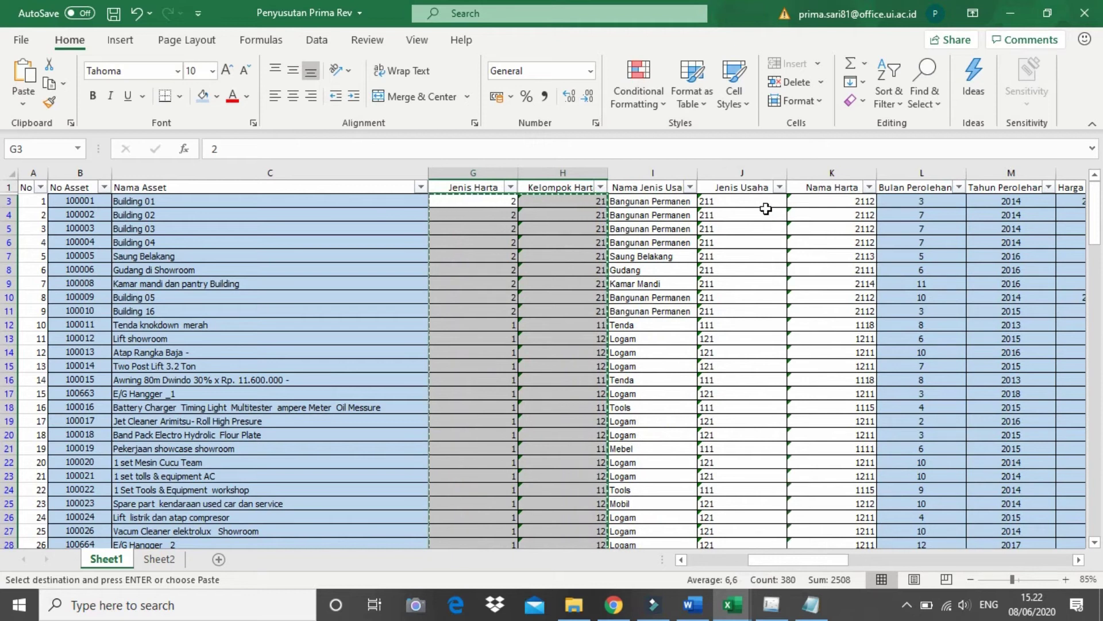
pyautogui.click(759, 203)
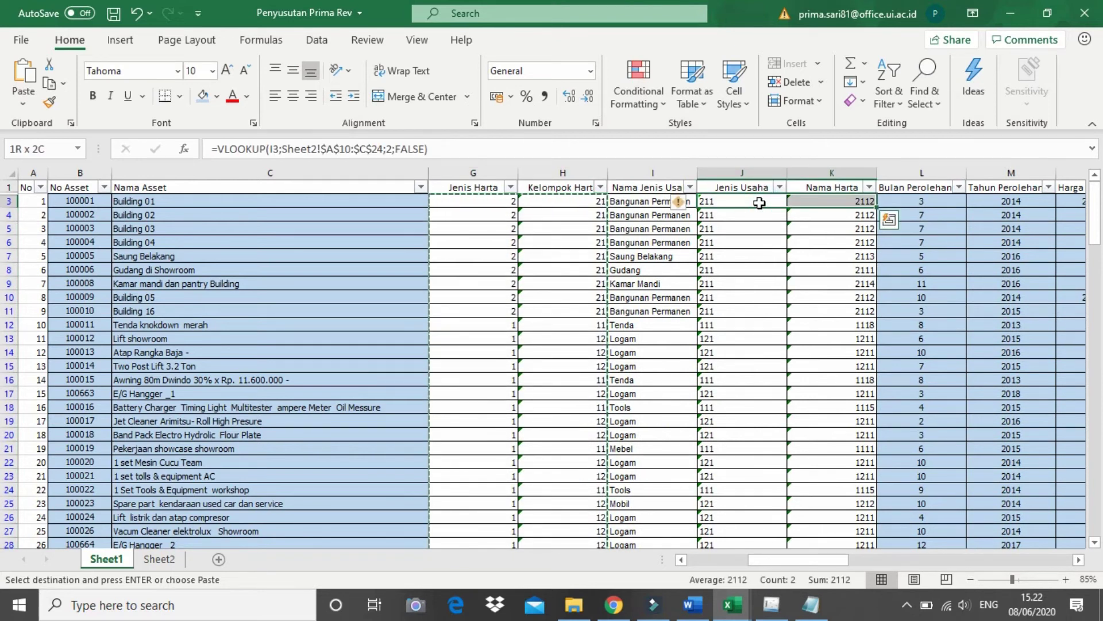
pyautogui.hotkey('ctrl', 'shift', 'Down')
pyautogui.hotkey('ctrl', 'c')
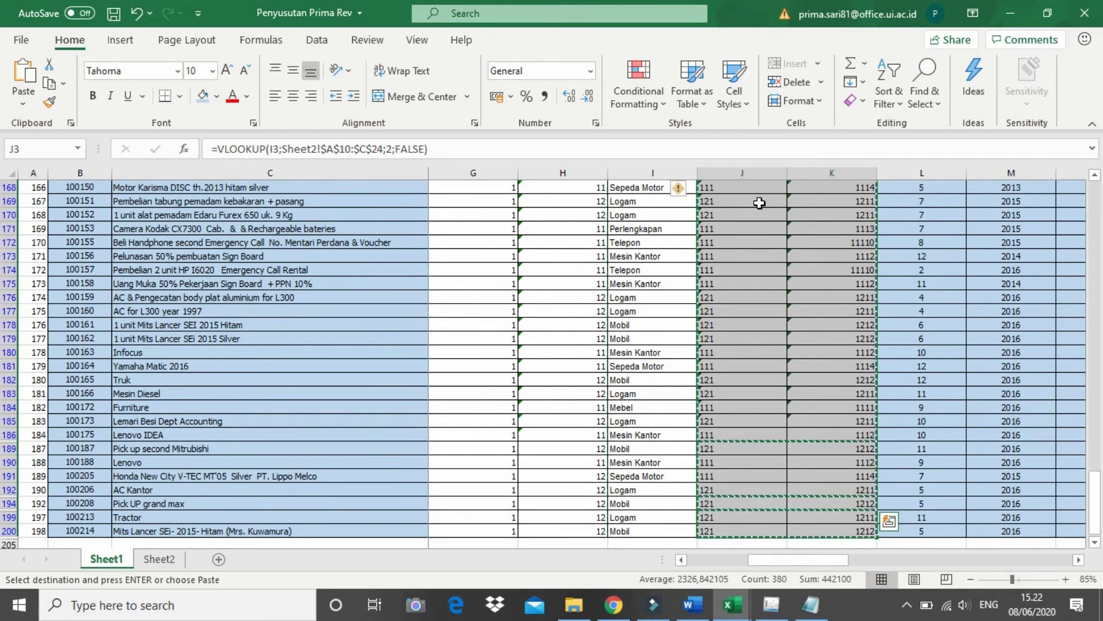
# Paste the copied Jenis Usaha and Nama Harta data as values into Contoh Data Impor Penyusutan, starting at cell C2.
pyautogui.hotkey('alt', 'Tab')
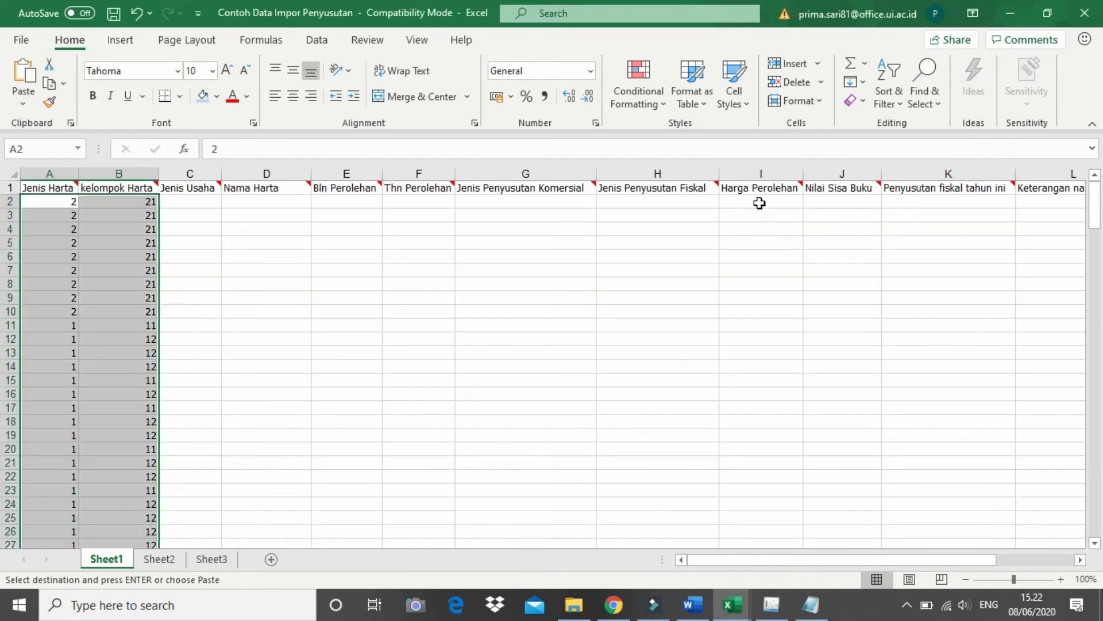
pyautogui.click(208, 203)
pyautogui.hotkey('alt', 'e')
pyautogui.press('s')
pyautogui.press('v')
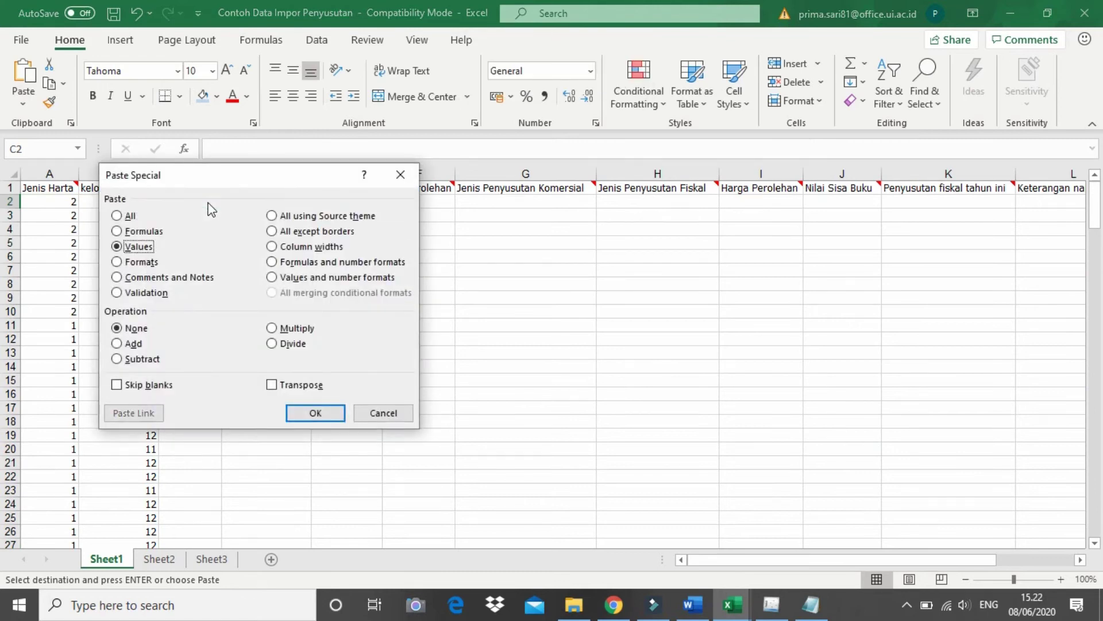
pyautogui.press('Return')
# Copy the filtered Bulan Perolehan and Tahun Perolehan data of Penyusutan Prima Rev from L3 down, and paste it into the import template at E2.
pyautogui.click(358, 201)
pyautogui.hotkey('alt', 'Tab')
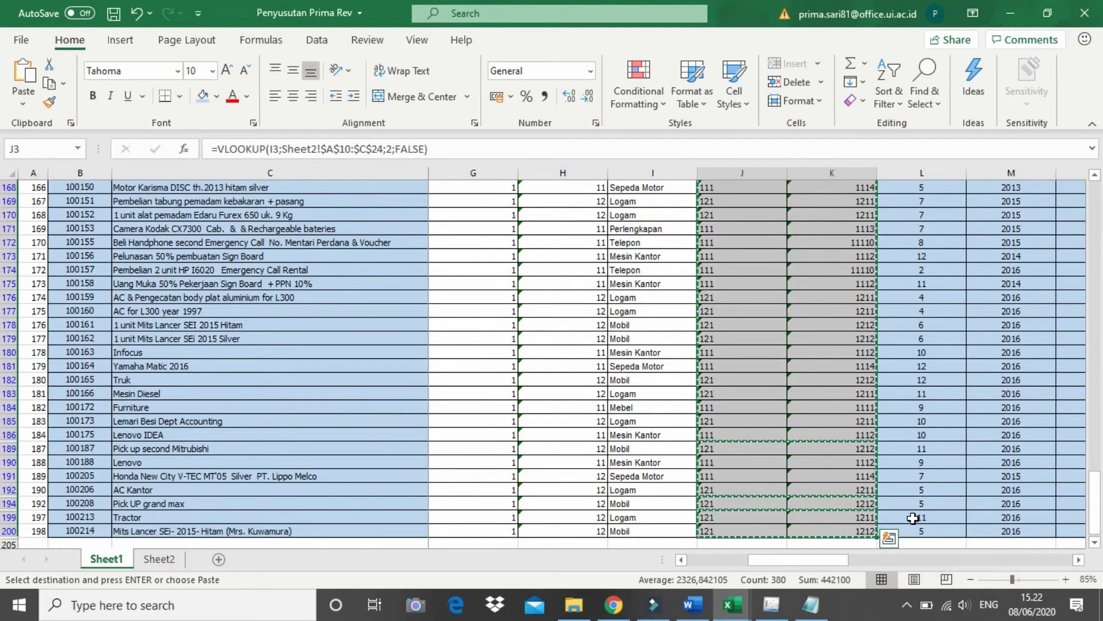
pyautogui.moveTo(1095, 477); pyautogui.dragTo(1099, 190)
pyautogui.click(929, 201)
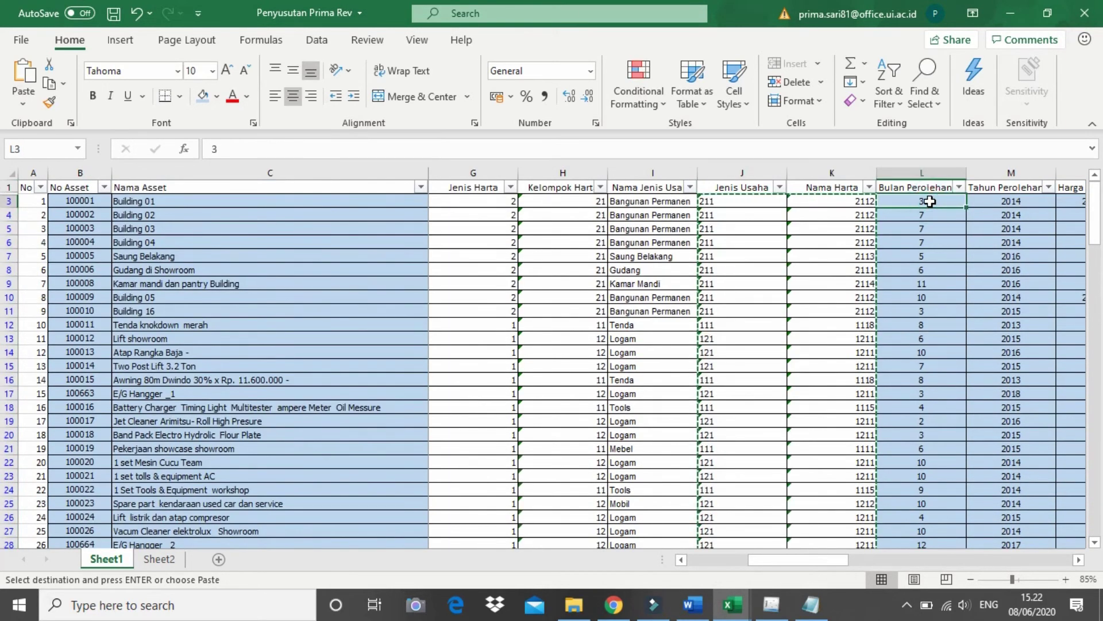
pyautogui.hotkey('shift', 'Right')
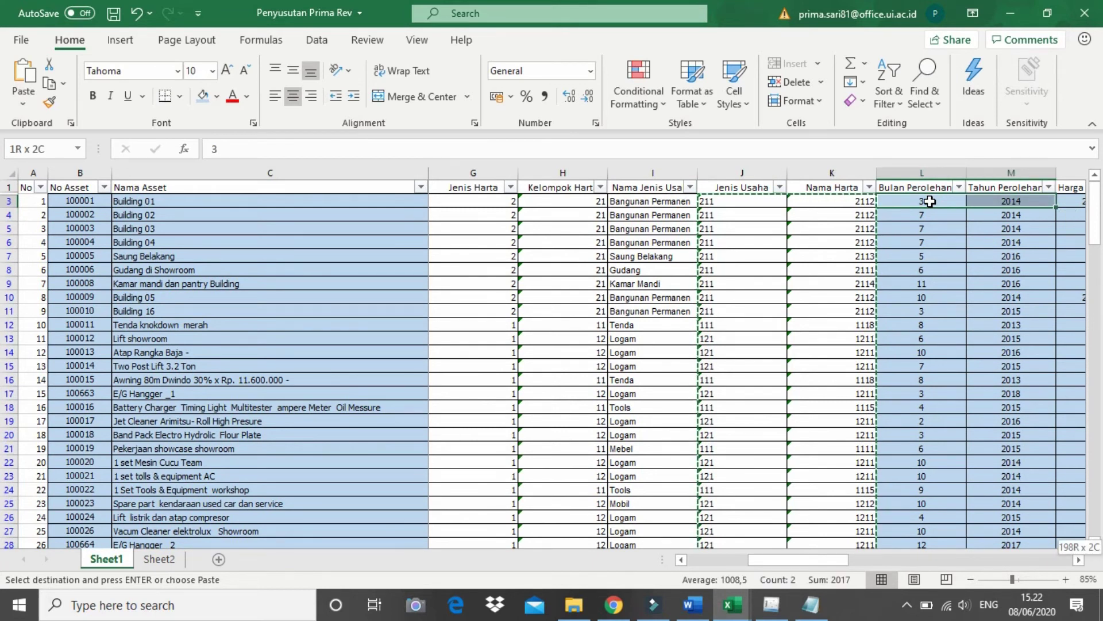
pyautogui.hotkey('ctrl', 'shift', 'Down')
pyautogui.hotkey('ctrl', 'c')
pyautogui.hotkey('alt', 'Tab')
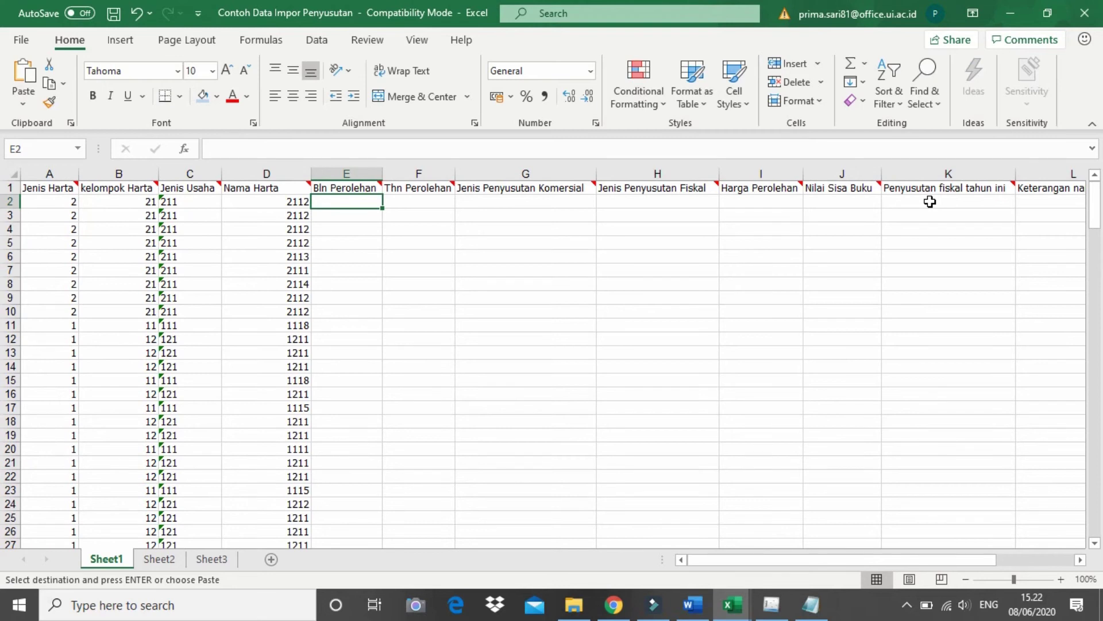
pyautogui.hotkey('ctrl', 'v')
# Enter 1 as the Jenis Penyusutan Komersial in cell G2 of the import template.
pyautogui.click(522, 203)
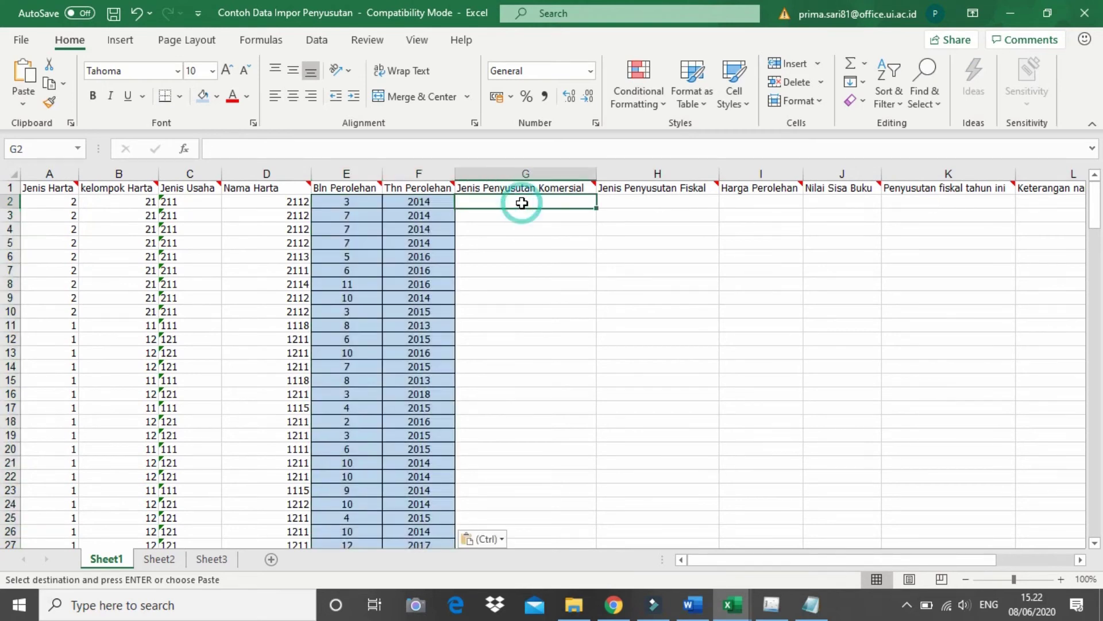
pyautogui.hotkey('alt', 'Tab')
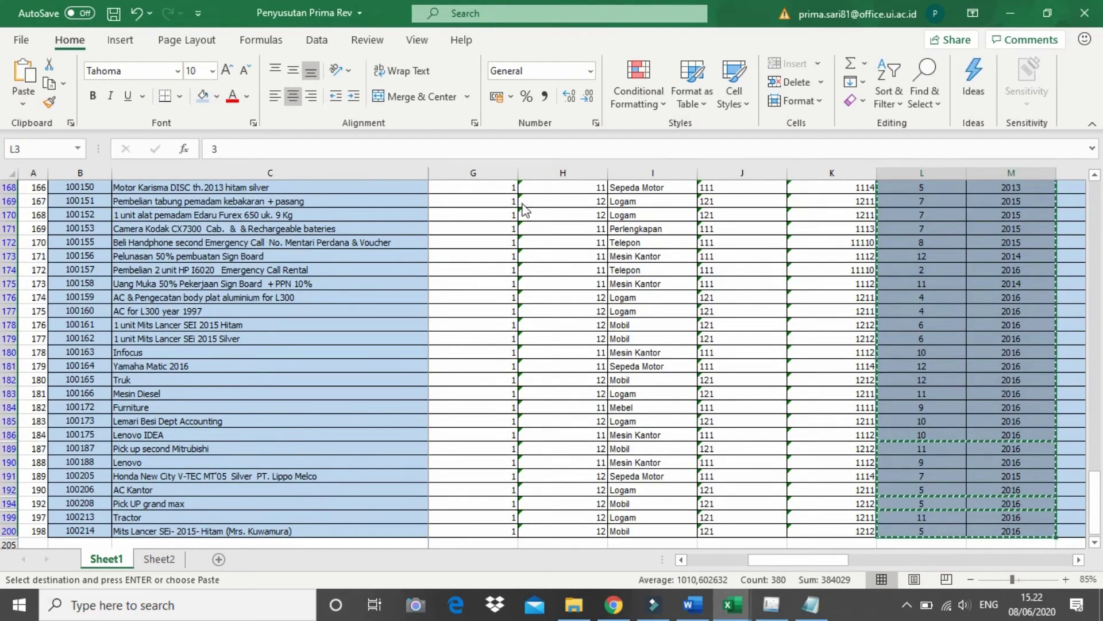
pyautogui.hotkey('alt', 'Tab')
pyautogui.moveTo(595, 183)
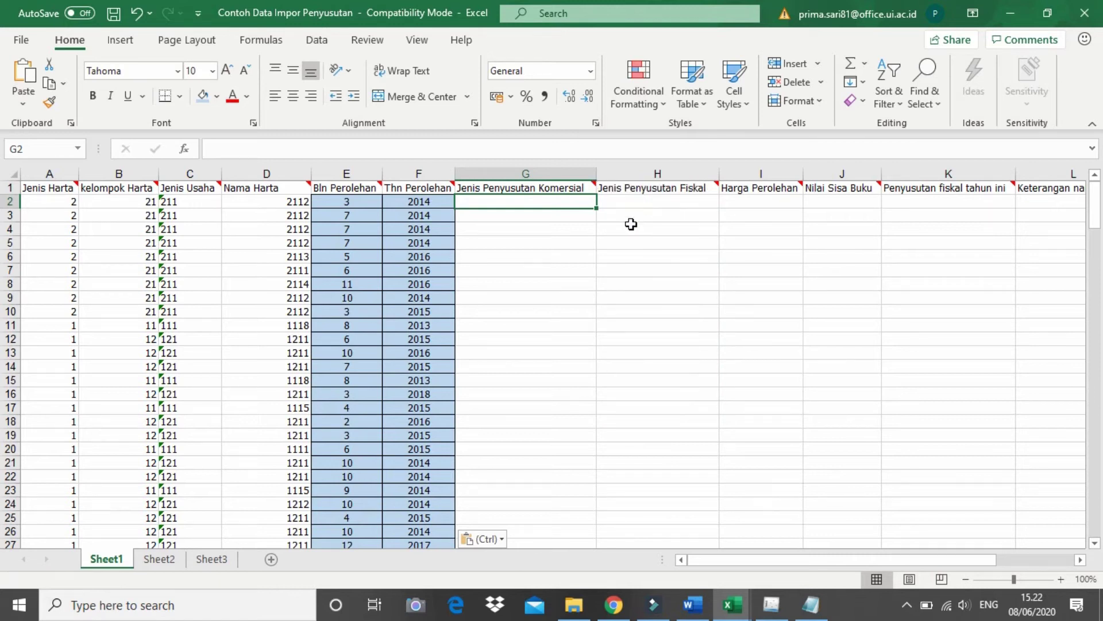
pyautogui.moveTo(715, 183)
pyautogui.write('1')
pyautogui.press('Return')
# Copy the value of G2 into the Jenis Penyusutan Komersial and Jenis Penyusutan Fiskal cells G3 to H191, down to the last data row.
pyautogui.click(560, 208)
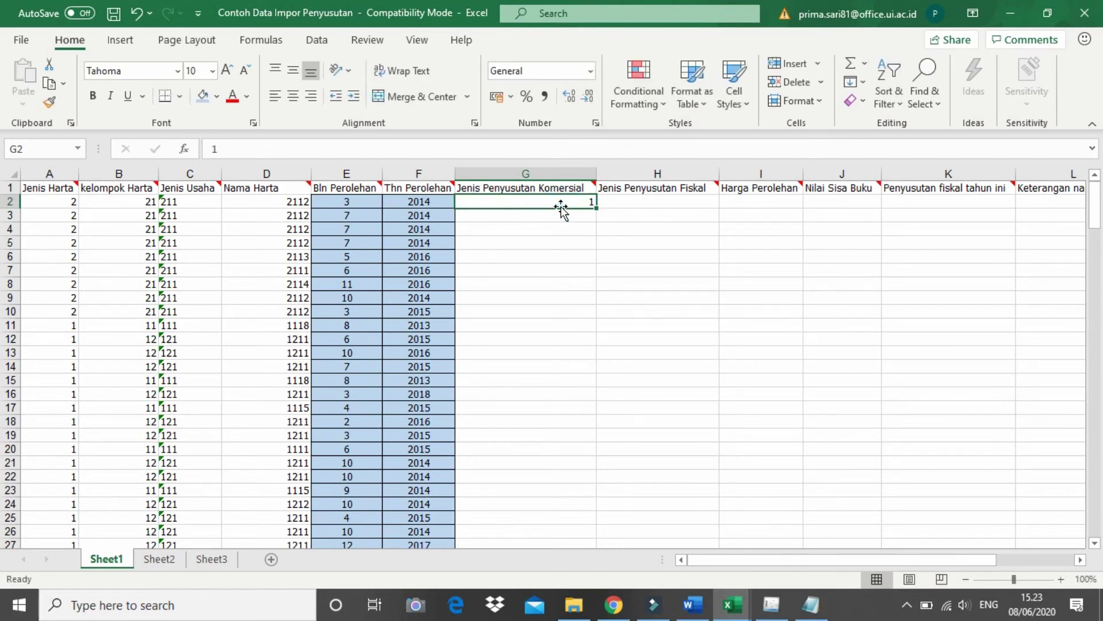
pyautogui.hotkey('ctrl', 'c')
pyautogui.click(565, 212)
pyautogui.hotkey('shift', 'Right')
pyautogui.hotkey('shift', 'Down')
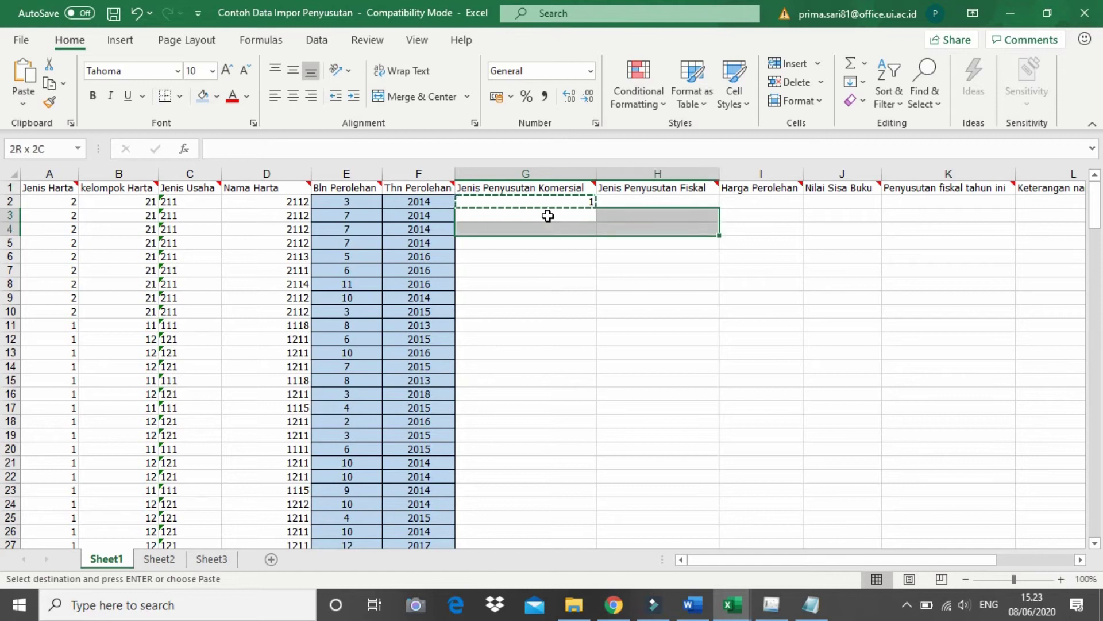
pyautogui.hotkey('shift', 'Down')
pyautogui.hotkey('shift', 'Down')
pyautogui.hotkey('shift', 'Down')
pyautogui.hotkey('shift', 'Down')
pyautogui.hotkey('shift', 'Down')
pyautogui.hotkey('shift', 'Down')
pyautogui.hotkey('shift', 'Down')
pyautogui.hotkey('shift', 'Down')
pyautogui.hotkey('shift', 'Down')
pyautogui.hotkey('shift', 'Down')
pyautogui.hotkey('shift', 'Down')
pyautogui.hotkey('shift', 'Down')
pyautogui.hotkey('shift', 'Down')
pyautogui.hotkey('shift', 'Down')
pyautogui.hotkey('shift', 'Down')
pyautogui.hotkey('shift', 'Down')
pyautogui.hotkey('shift', 'Down')
pyautogui.hotkey('shift', 'Down')
pyautogui.hotkey('shift', 'Down')
pyautogui.hotkey('shift', 'Down')
pyautogui.hotkey('shift', 'Down')
pyautogui.hotkey('shift', 'Down')
pyautogui.hotkey('shift', 'Down')
pyautogui.hotkey('shift', 'Down')
pyautogui.hotkey('shift', 'Down')
pyautogui.hotkey('shift', 'Down')
pyautogui.hotkey('shift', 'Down')
pyautogui.hotkey('shift', 'Down')
pyautogui.hotkey('shift', 'Down')
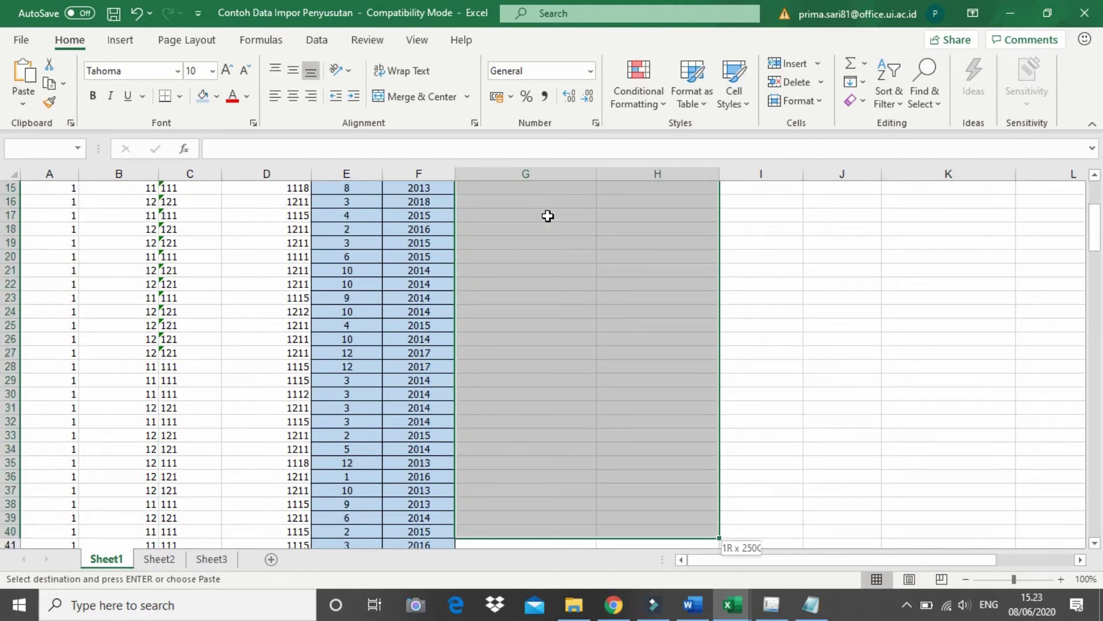
pyautogui.hotkey('shift', 'Down')
pyautogui.hotkey('shift', 'Down')
pyautogui.hotkey('shift', 'Down')
pyautogui.hotkey('shift', 'Down')
pyautogui.hotkey('shift', 'Down')
pyautogui.hotkey('shift', 'Down')
pyautogui.hotkey('shift', 'Down')
pyautogui.hotkey('shift', 'Down')
pyautogui.hotkey('shift', 'Down')
pyautogui.hotkey('shift', 'Down')
pyautogui.hotkey('shift', 'Down')
pyautogui.hotkey('shift', 'Down')
pyautogui.hotkey('shift', 'Down')
pyautogui.hotkey('shift', 'Down')
pyautogui.hotkey('shift', 'Down')
pyautogui.hotkey('shift', 'Down')
pyautogui.hotkey('shift', 'Down')
pyautogui.hotkey('shift', 'Down')
pyautogui.hotkey('shift', 'Down')
pyautogui.hotkey('shift', 'Down')
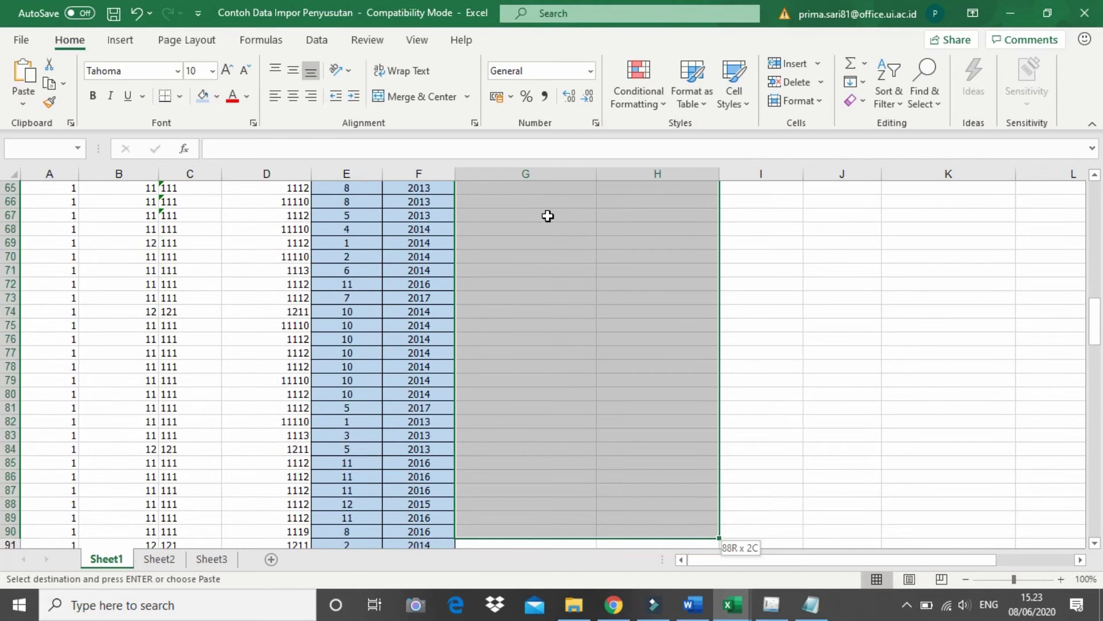
pyautogui.hotkey('shift', 'Down')
pyautogui.hotkey('shift', 'Down')
pyautogui.hotkey('shift', 'Down')
pyautogui.hotkey('shift', 'Down')
pyautogui.hotkey('shift', 'Down')
pyautogui.hotkey('shift', 'Down')
pyautogui.hotkey('shift', 'Down')
pyautogui.hotkey('shift', 'Down')
pyautogui.hotkey('shift', 'Down')
pyautogui.hotkey('shift', 'Down')
pyautogui.hotkey('shift', 'Down')
pyautogui.hotkey('shift', 'Down')
pyautogui.hotkey('shift', 'Down')
pyautogui.hotkey('shift', 'Down')
pyautogui.hotkey('shift', 'Down')
pyautogui.hotkey('shift', 'Down')
pyautogui.hotkey('shift', 'Down')
pyautogui.hotkey('shift', 'Down')
pyautogui.hotkey('shift', 'Down')
pyautogui.hotkey('shift', 'Down')
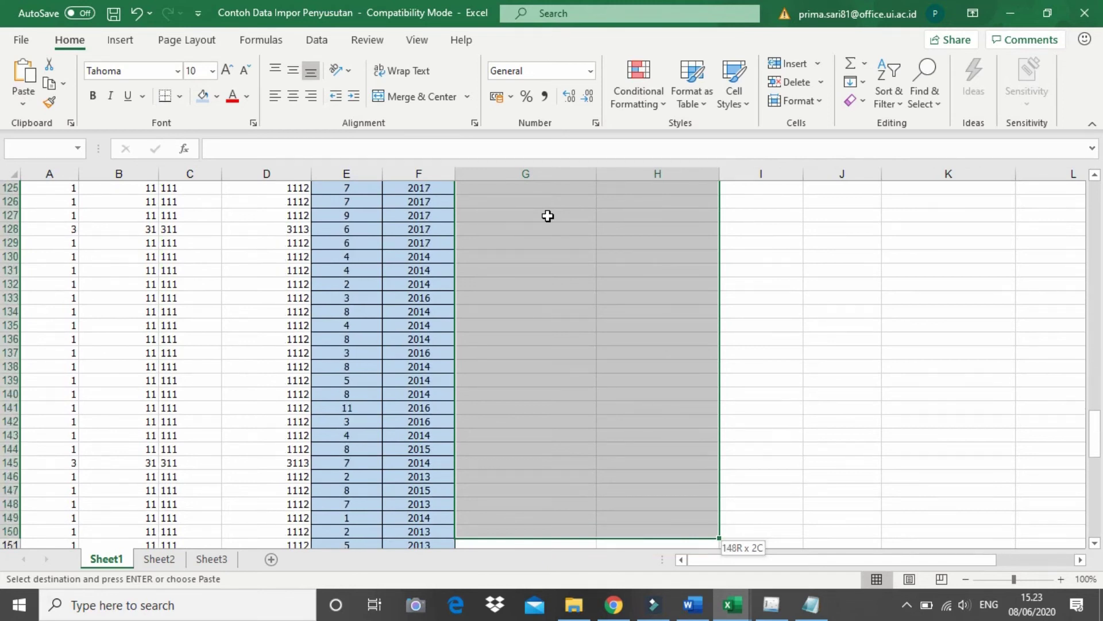
pyautogui.hotkey('shift', 'Down')
pyautogui.hotkey('shift', 'Down')
pyautogui.hotkey('shift', 'Down')
pyautogui.hotkey('shift', 'Down')
pyautogui.hotkey('shift', 'Down')
pyautogui.hotkey('shift', 'Down')
pyautogui.hotkey('shift', 'Down')
pyautogui.hotkey('shift', 'Down')
pyautogui.hotkey('shift', 'Down')
pyautogui.hotkey('shift', 'Down')
pyautogui.hotkey('shift', 'Down')
pyautogui.hotkey('shift', 'Down')
pyautogui.hotkey('shift', 'Down')
pyautogui.hotkey('shift', 'Down')
pyautogui.hotkey('shift', 'Down')
pyautogui.hotkey('shift', 'Down')
pyautogui.hotkey('shift', 'Down')
pyautogui.hotkey('shift', 'Down')
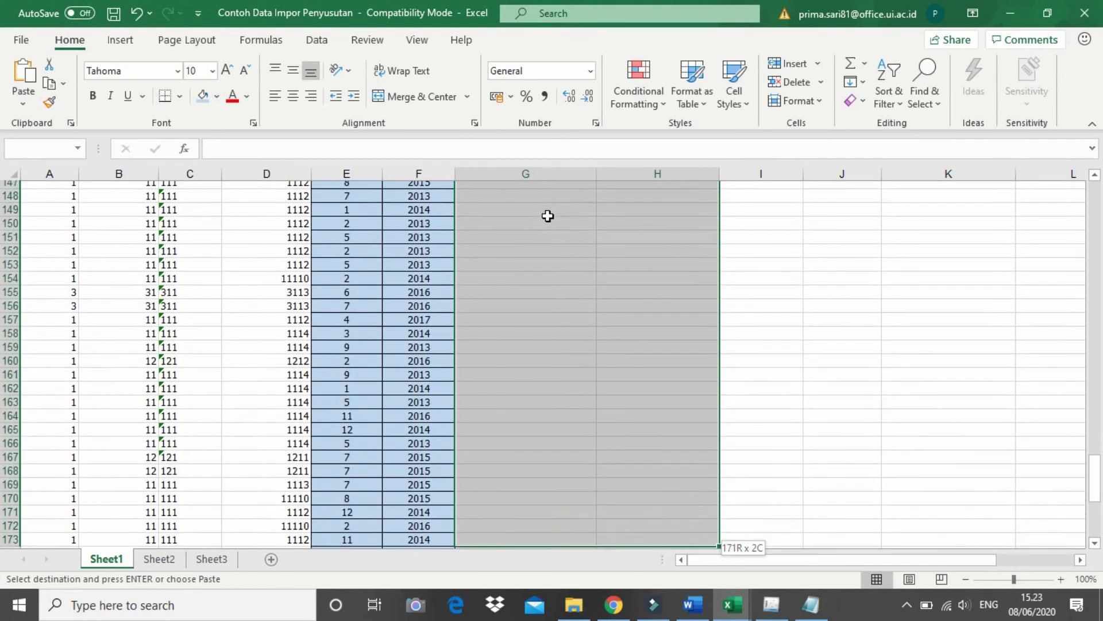
pyautogui.hotkey('shift', 'Down')
pyautogui.hotkey('shift', 'Down')
pyautogui.hotkey('shift', 'Down')
pyautogui.hotkey('shift', 'Down')
pyautogui.hotkey('shift', 'Down')
pyautogui.hotkey('shift', 'Down')
pyautogui.hotkey('shift', 'Down')
pyautogui.hotkey('shift', 'Down')
pyautogui.hotkey('shift', 'Down')
pyautogui.hotkey('shift', 'Down')
pyautogui.hotkey('shift', 'Down')
pyautogui.hotkey('shift', 'Down')
pyautogui.hotkey('shift', 'Down')
pyautogui.hotkey('shift', 'Down')
pyautogui.hotkey('shift', 'Down')
pyautogui.hotkey('shift', 'Down')
pyautogui.hotkey('shift', 'Down')
pyautogui.hotkey('shift', 'Down')
pyautogui.hotkey('shift', 'Down')
pyautogui.hotkey('shift', 'Down')
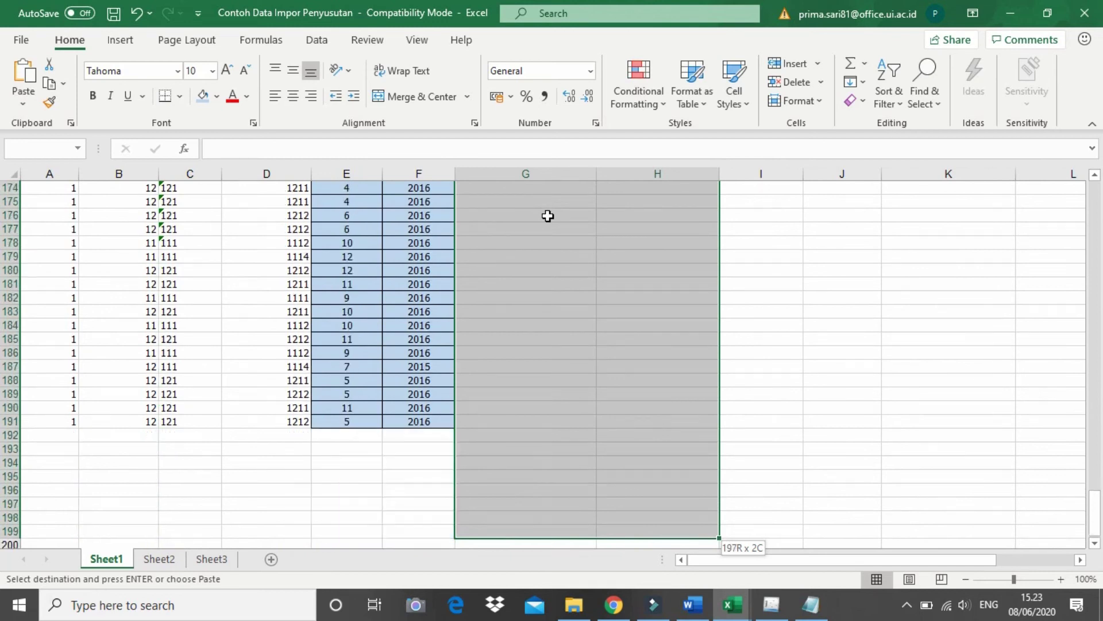
pyautogui.hotkey('shift', 'Up')
pyautogui.hotkey('shift', 'Up')
pyautogui.hotkey('shift', 'Up')
pyautogui.hotkey('shift', 'Up')
pyautogui.hotkey('shift', 'Up')
pyautogui.hotkey('shift', 'Up')
pyautogui.hotkey('shift', 'Up')
pyautogui.hotkey('shift', 'Up')
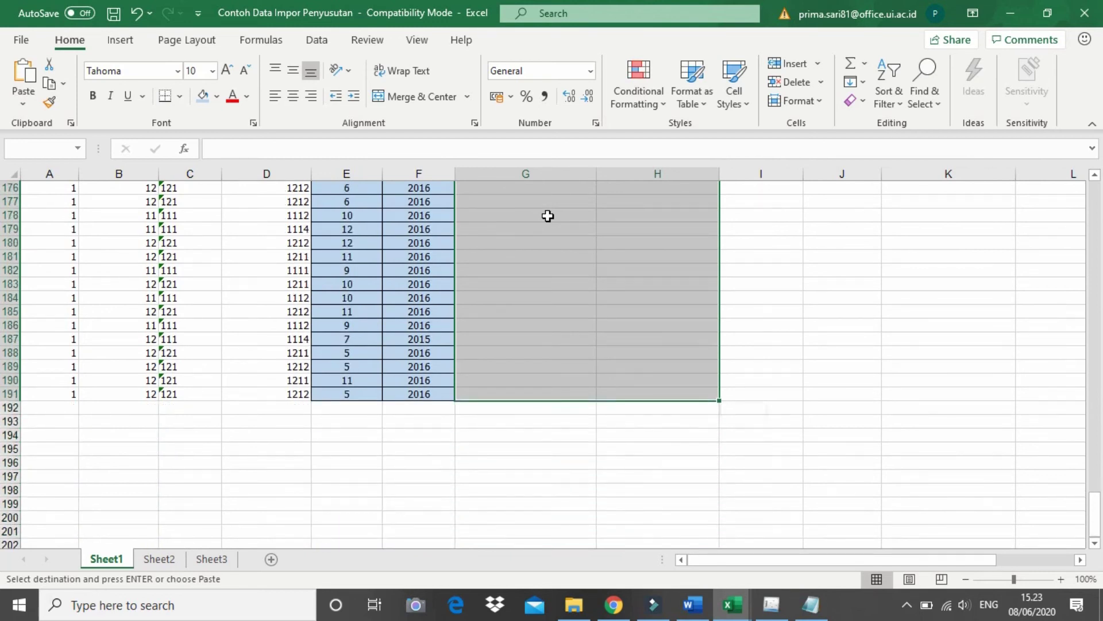
pyautogui.press('Return')
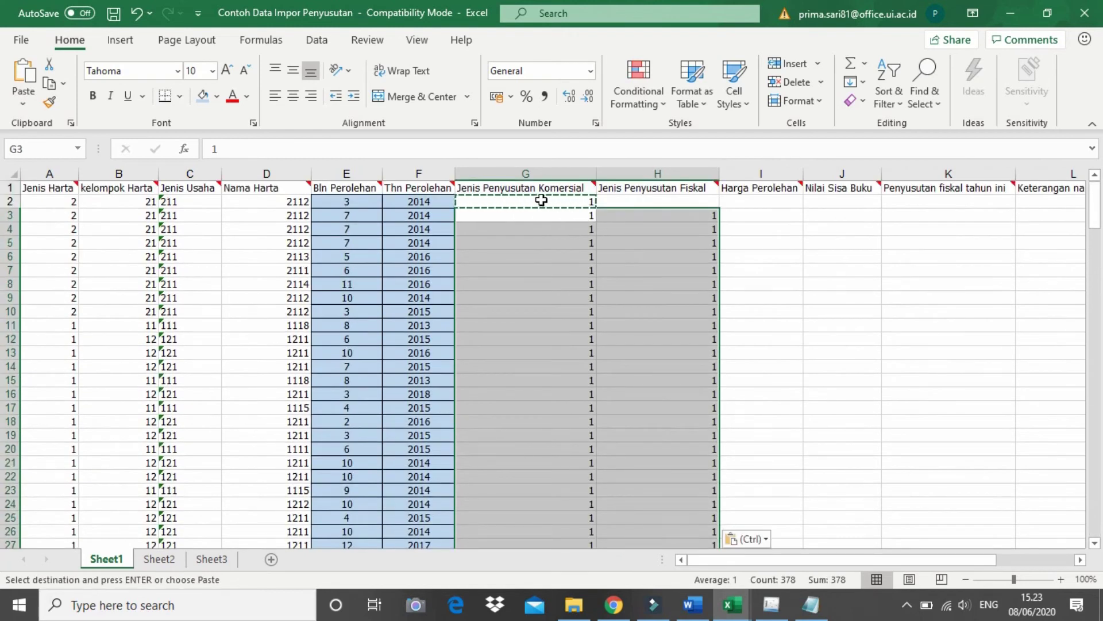
# Copy the value 1 from G2 into the empty Jenis Penyusutan Fiskal cell H2.
pyautogui.doubleClick(542, 199)
pyautogui.click(641, 200)
pyautogui.click(576, 204)
pyautogui.hotkey('ctrl', 'c')
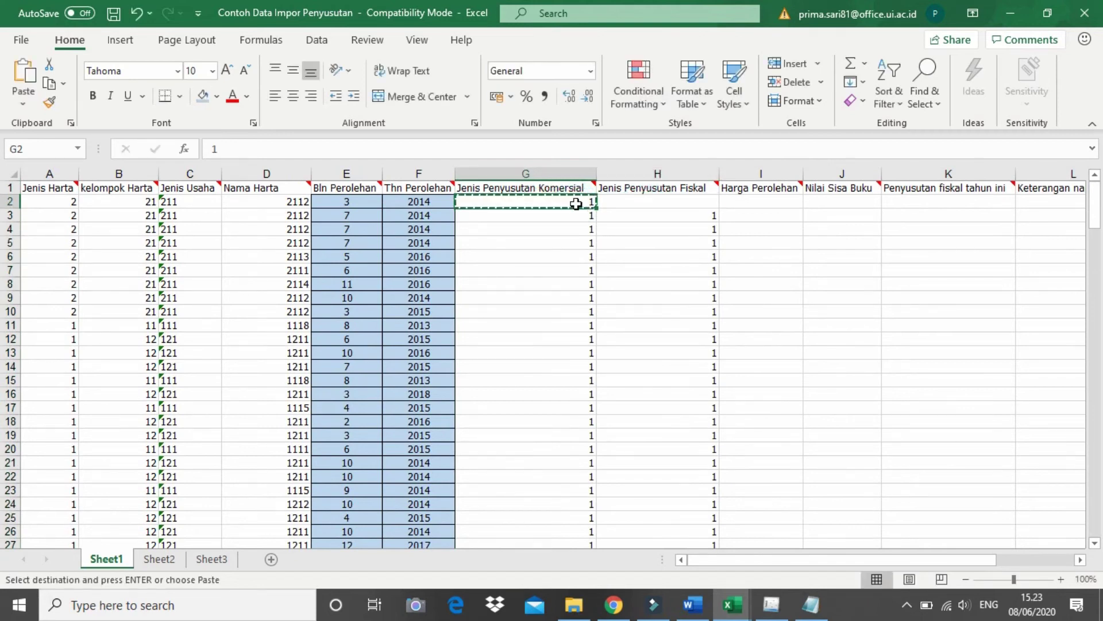
pyautogui.press('Right')
pyautogui.hotkey('ctrl', 'v')
pyautogui.write('\\')
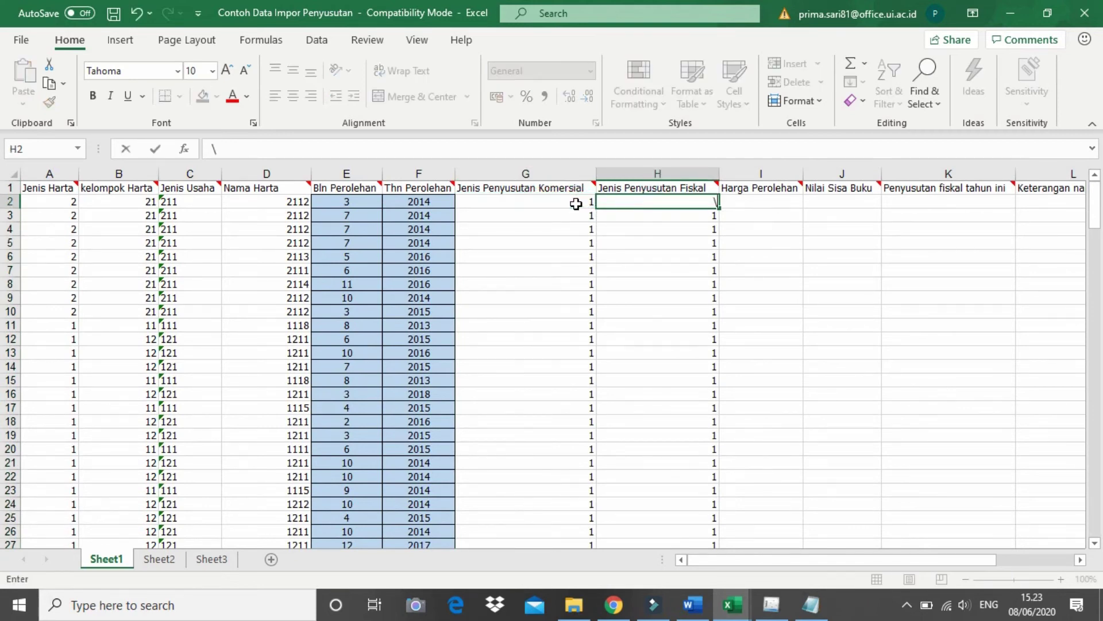
pyautogui.press('Escape')
# Copy the filtered Harga Perolehan data of Penyusutan Prima Rev from N3 down, and paste it into the import template at I2.
pyautogui.press('Right')
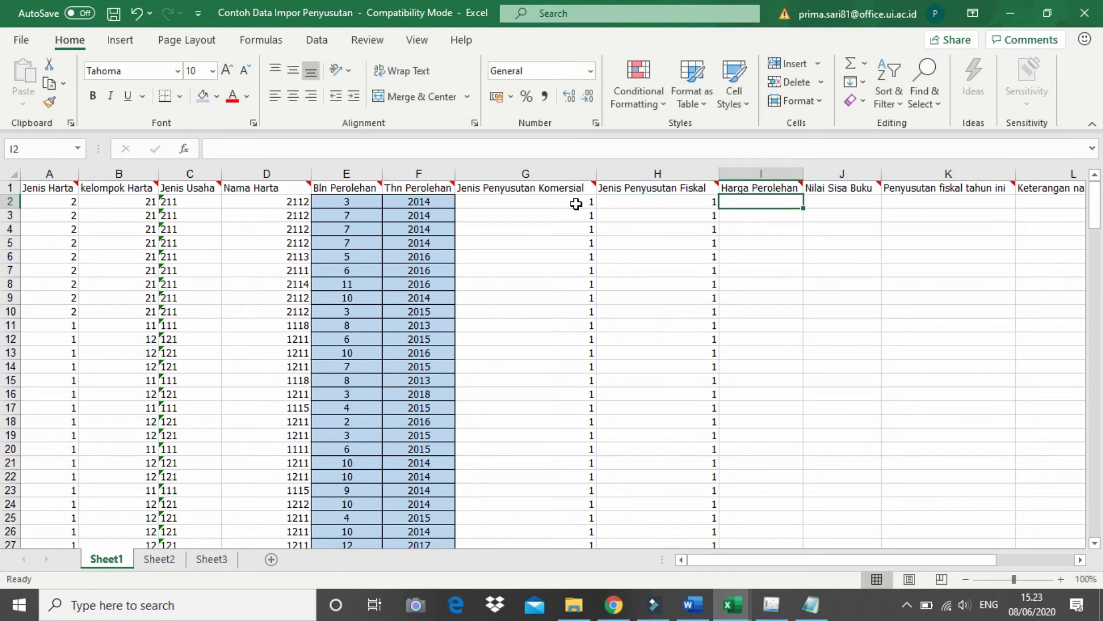
pyautogui.hotkey('alt', 'Tab')
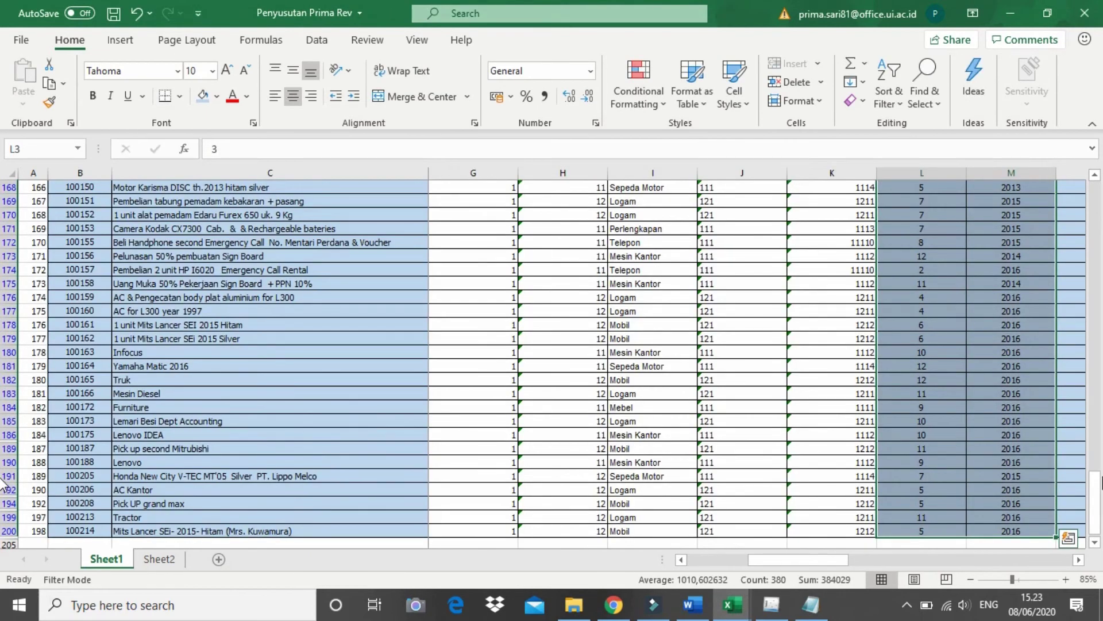
pyautogui.moveTo(1096, 486); pyautogui.dragTo(1096, 164)
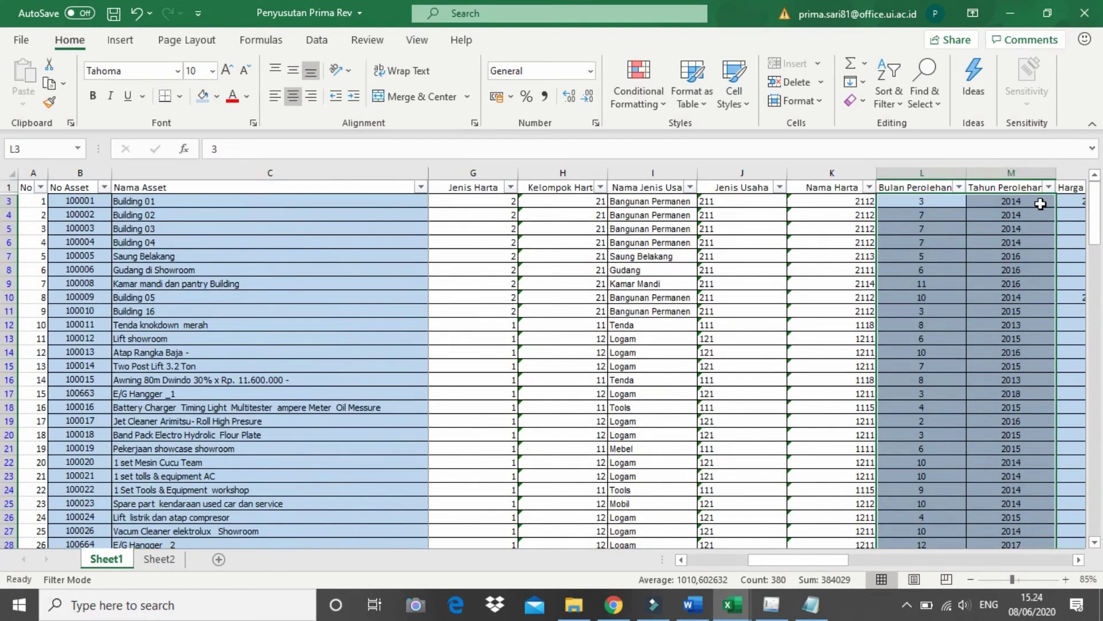
pyautogui.click(1041, 204)
pyautogui.press('Right')
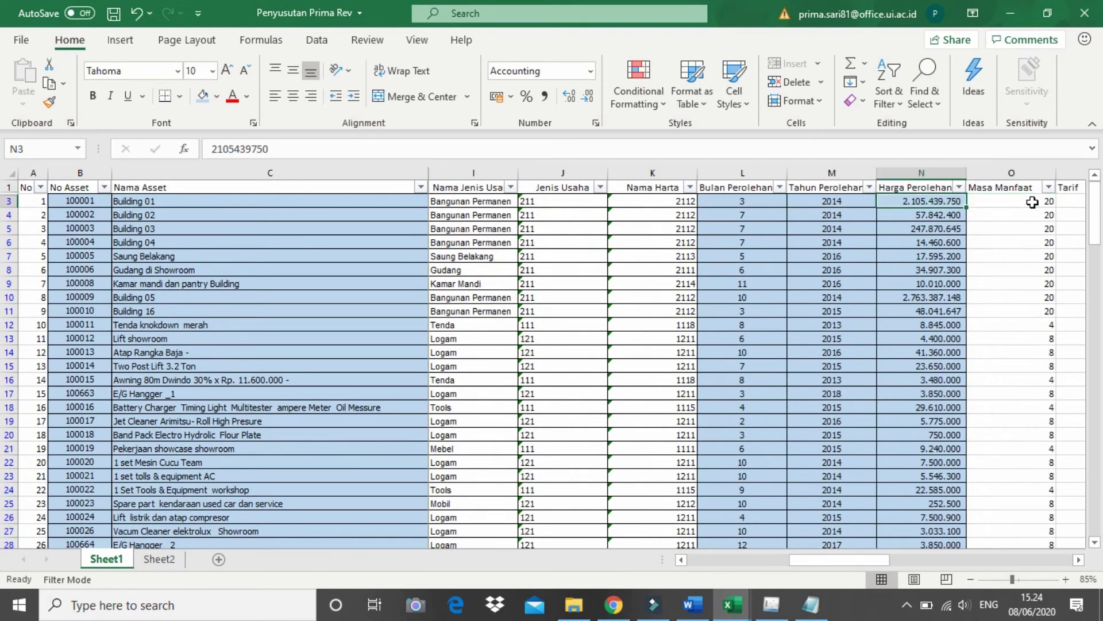
pyautogui.hotkey('ctrl', 'shift', 'Down')
pyautogui.hotkey('ctrl', 'c')
pyautogui.hotkey('alt', 'Tab')
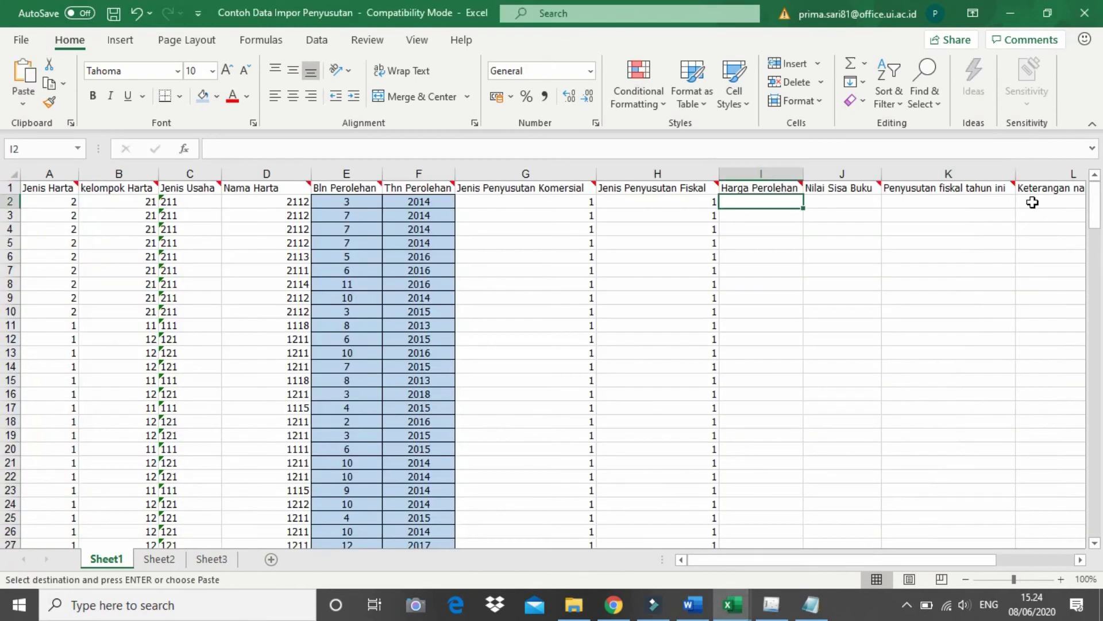
pyautogui.hotkey('ctrl', 'v')
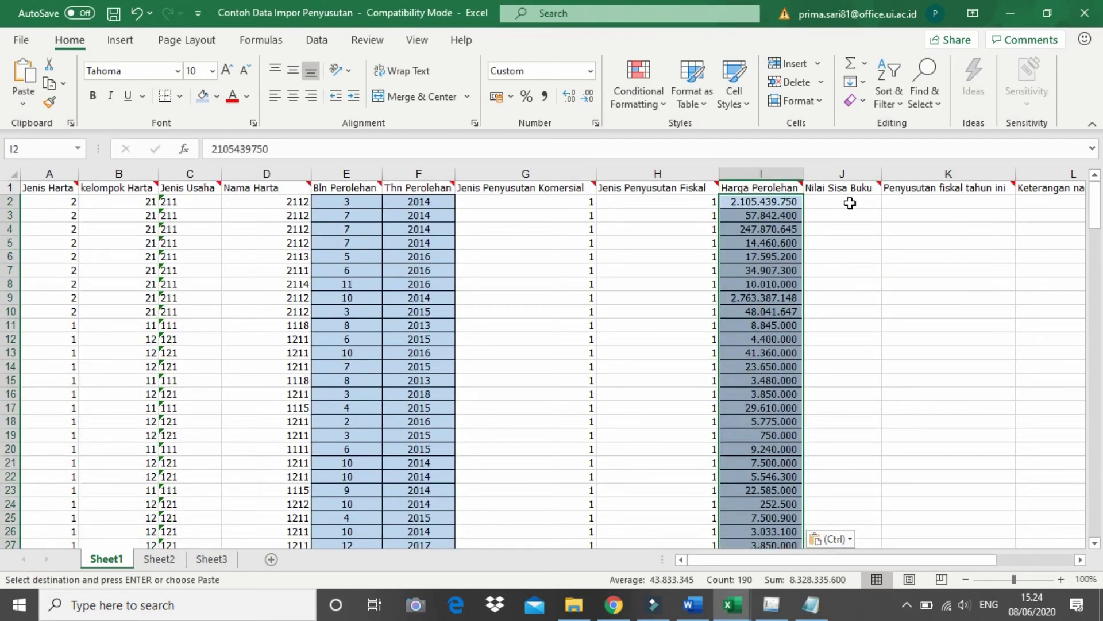
# Copy the filtered Nilai Sisa Buku s/d and Penyusutan/Amortisasi data of Penyusutan Prima Rev from R3 and S3 down.
pyautogui.click(850, 203)
pyautogui.hotkey('alt', 'Tab')
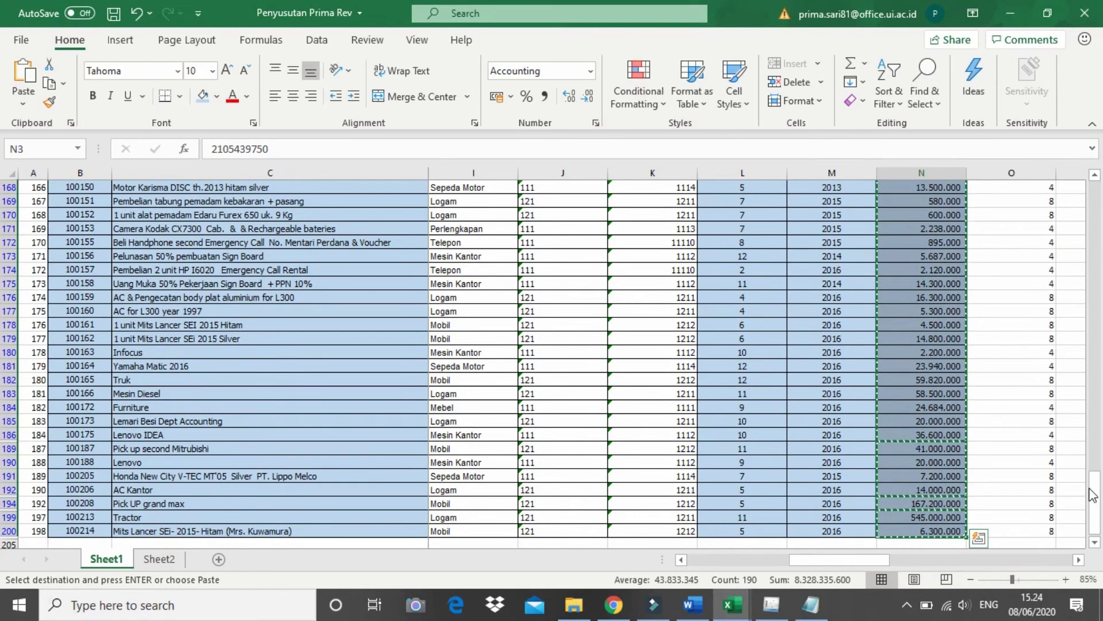
pyautogui.moveTo(1099, 455); pyautogui.dragTo(1095, 189)
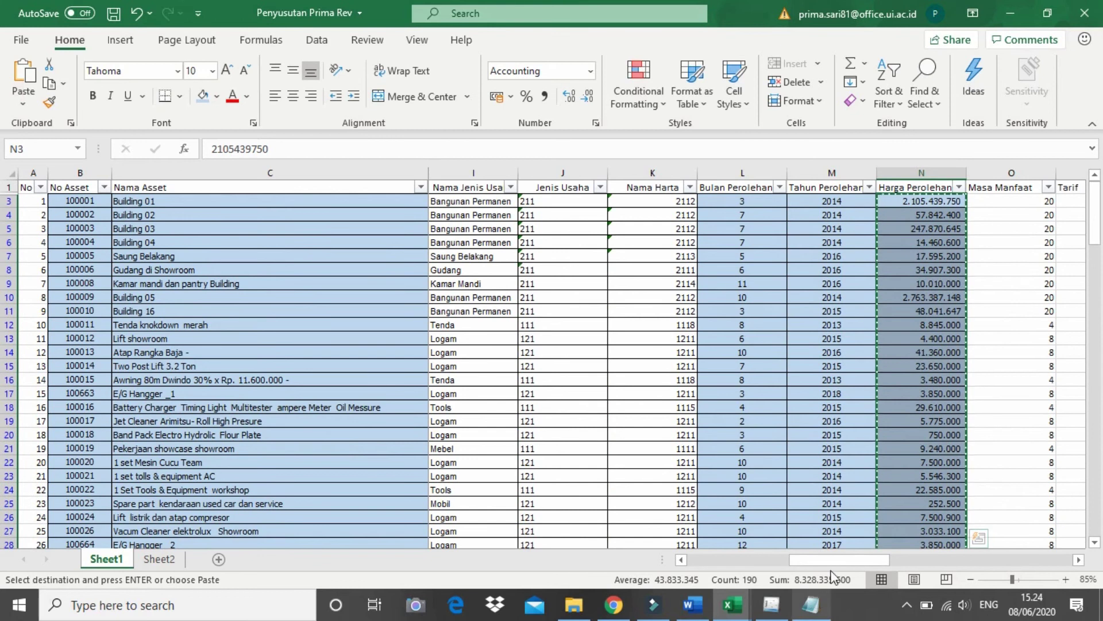
pyautogui.moveTo(847, 557); pyautogui.dragTo(970, 559)
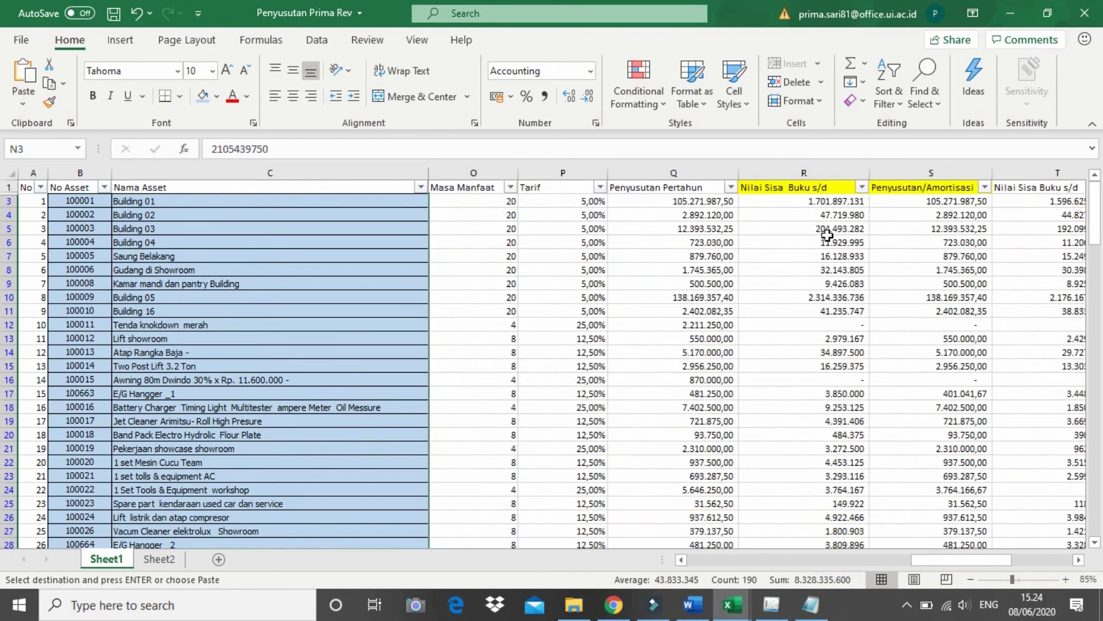
pyautogui.click(840, 201)
pyautogui.hotkey('shift', 'Right')
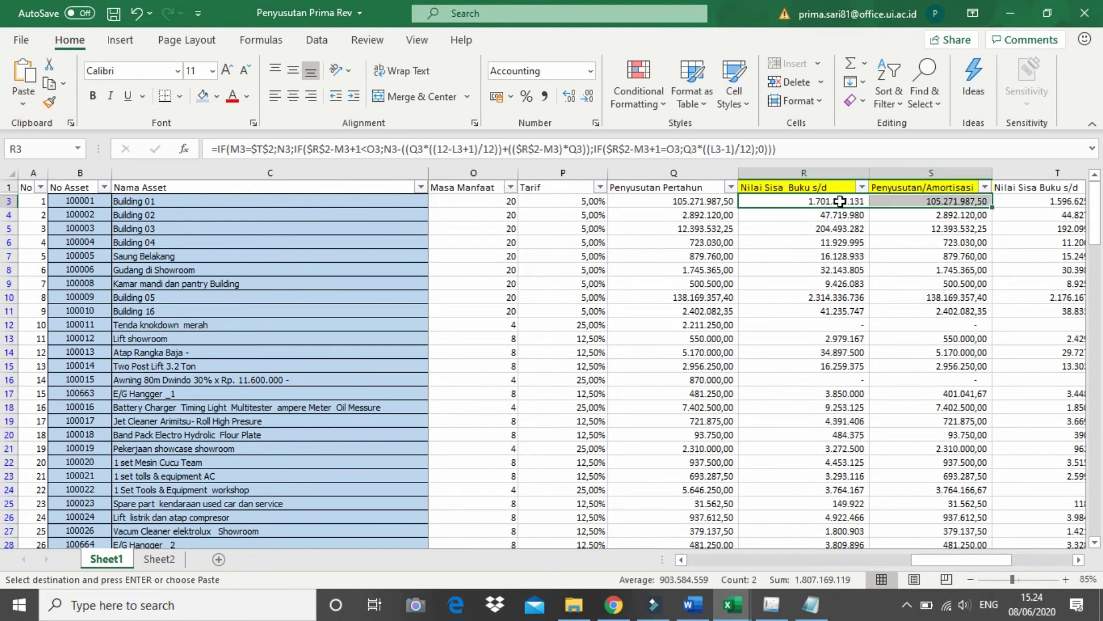
pyautogui.hotkey('ctrl', 'shift', 'Down')
pyautogui.hotkey('ctrl', 'c')
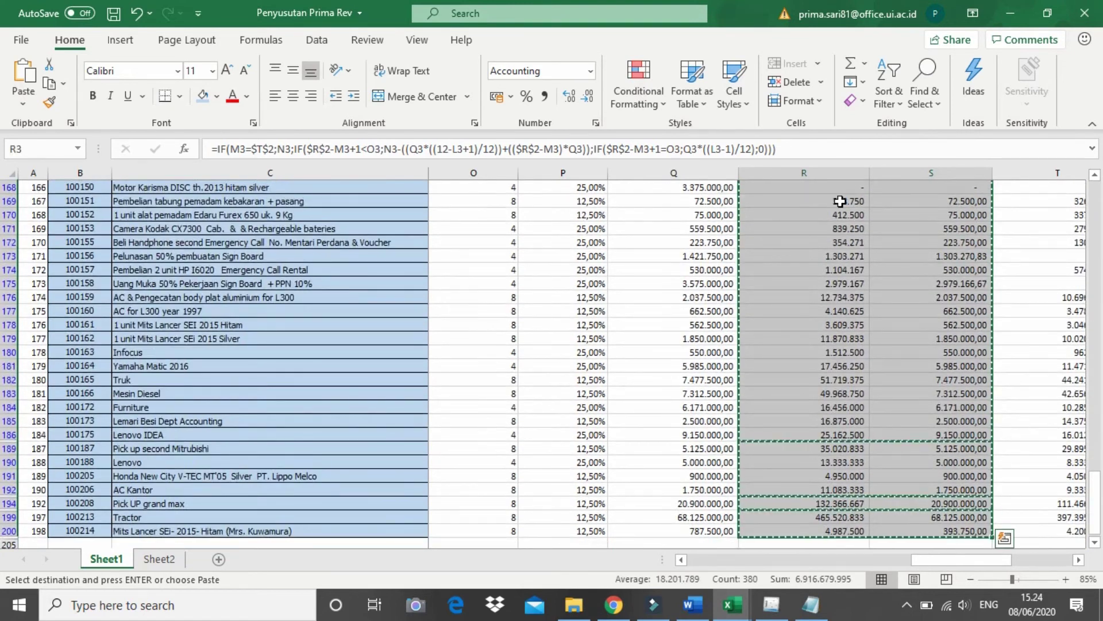
# Paste the copied data as values only into Nilai Sisa Buku and Penyusutan fiskal tahun ini of the import template, starting at J2.
pyautogui.hotkey('alt', 'Tab')
pyautogui.click(840, 201)
pyautogui.hotkey('alt', 'e')
pyautogui.press('s')
pyautogui.press('v')
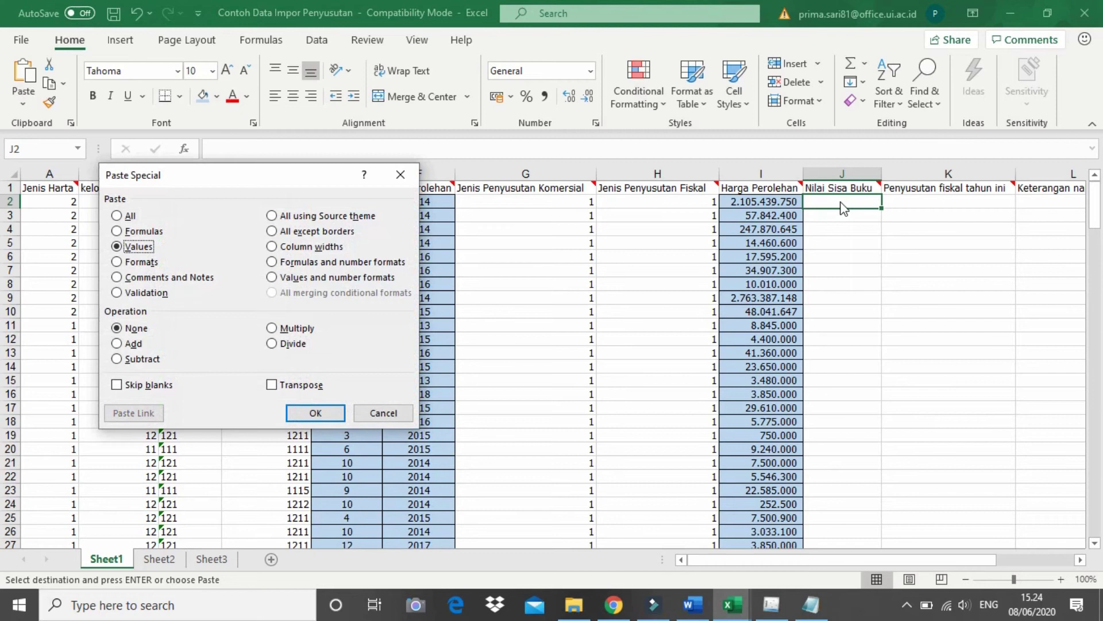
pyautogui.press('Return')
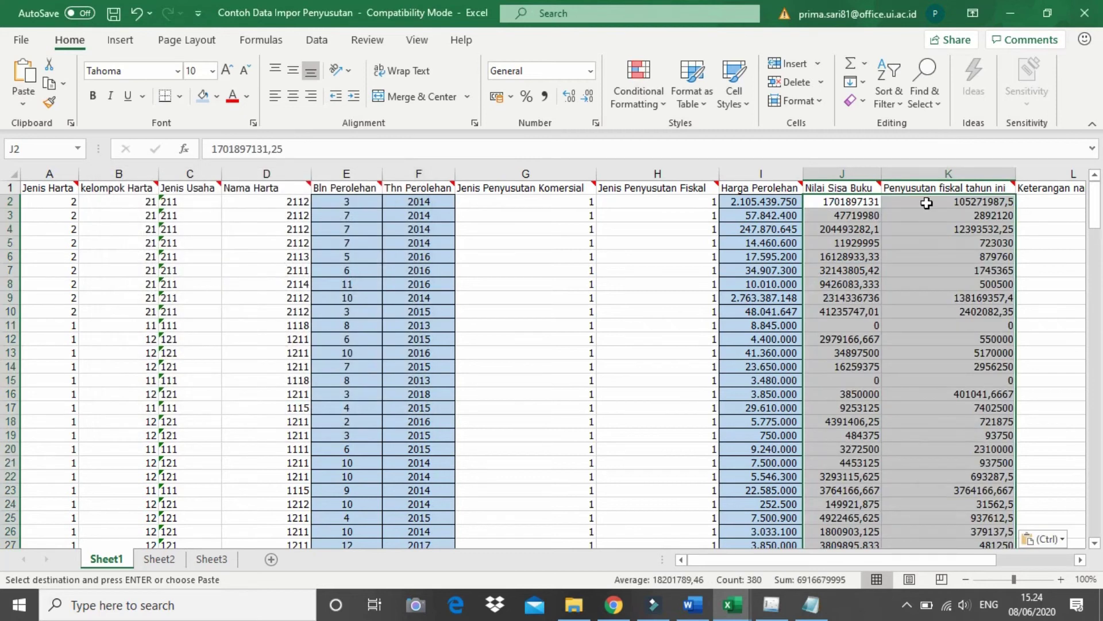
# Inspect the pasted Harga Perolehan entries in the first rows of column I of the import template.
pyautogui.click(853, 254)
pyautogui.click(769, 216)
pyautogui.click(769, 189)
pyautogui.click(772, 202)
pyautogui.click(789, 215)
pyautogui.click(781, 202)
pyautogui.click(778, 228)
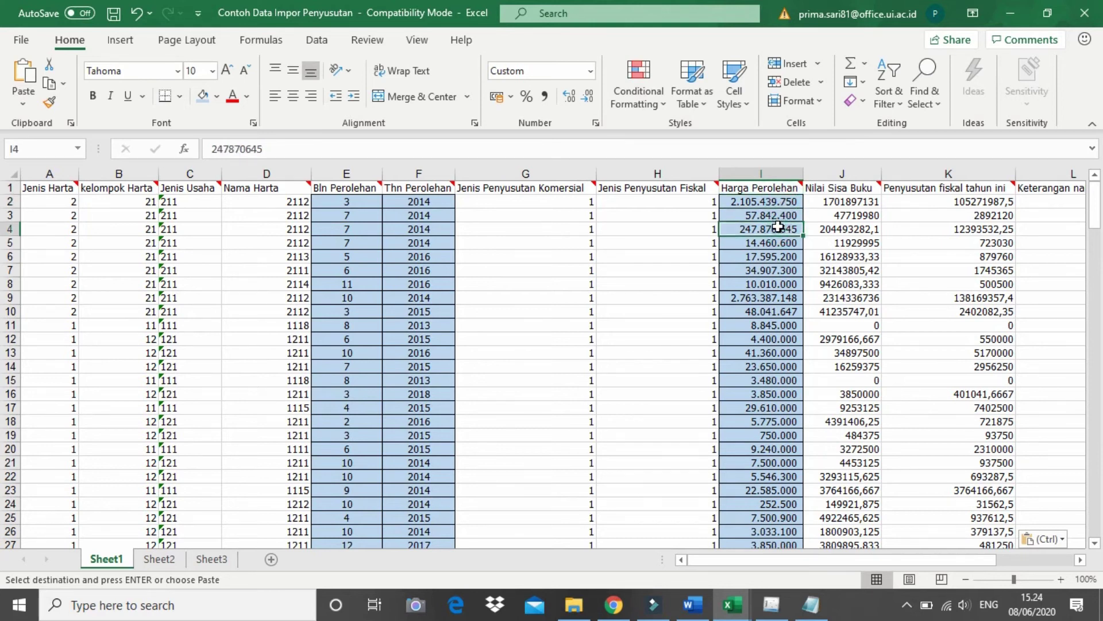
pyautogui.click(778, 215)
pyautogui.click(778, 202)
# Copy the filtered Harga Perolehan data of Penyusutan Prima Rev from N3 down once more.
pyautogui.hotkey('alt', 'Tab')
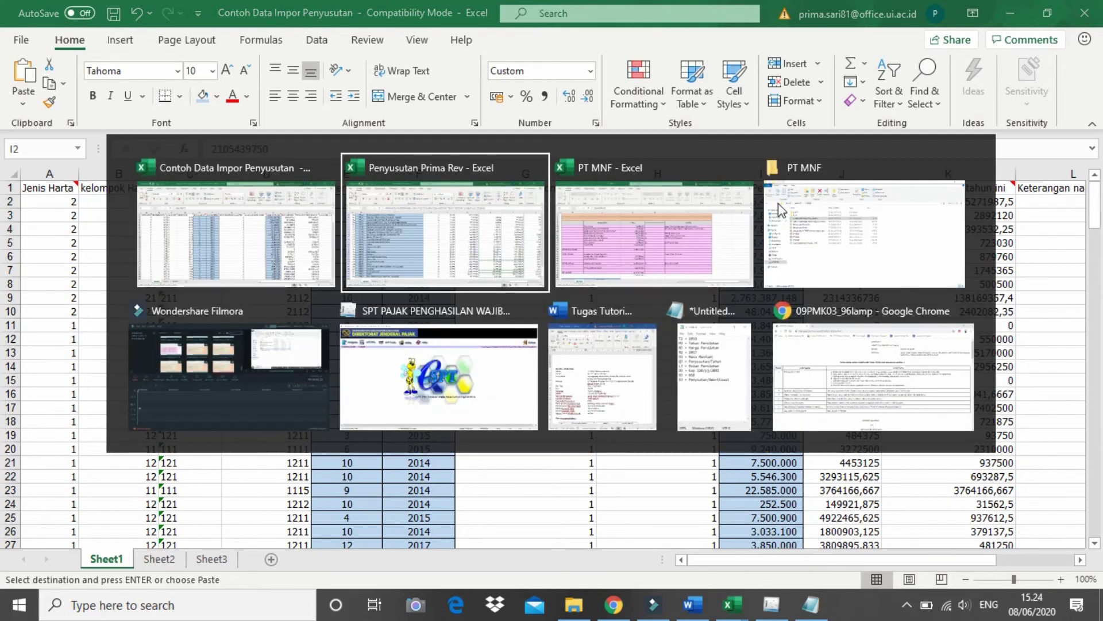
pyautogui.click(800, 325)
pyautogui.moveTo(1098, 489); pyautogui.dragTo(1098, 195)
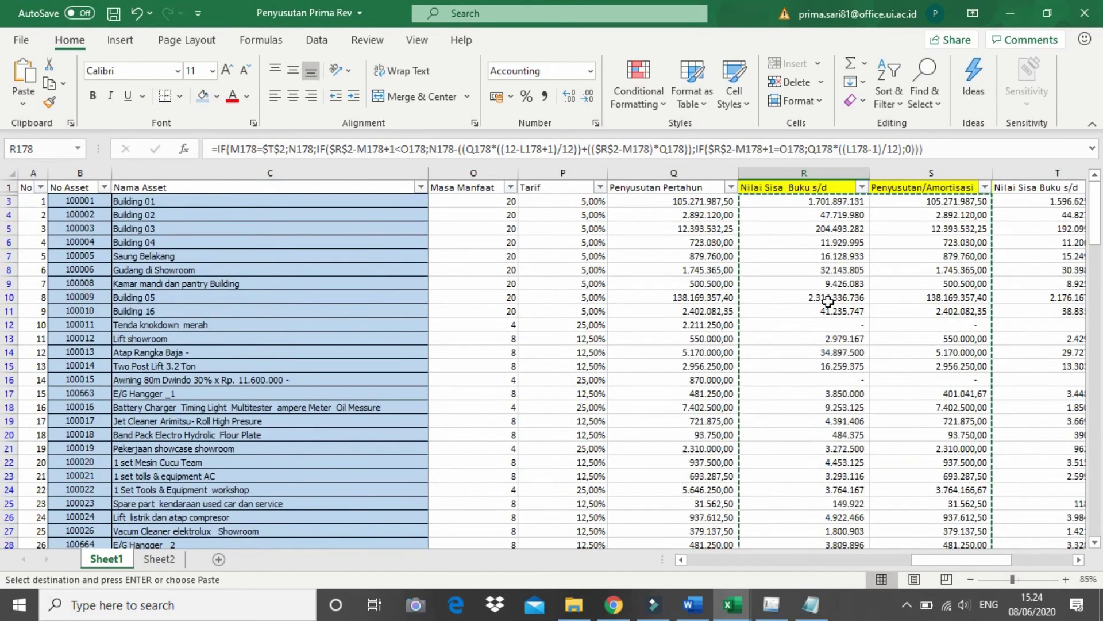
pyautogui.moveTo(980, 560); pyautogui.dragTo(917, 562)
pyautogui.click(548, 201)
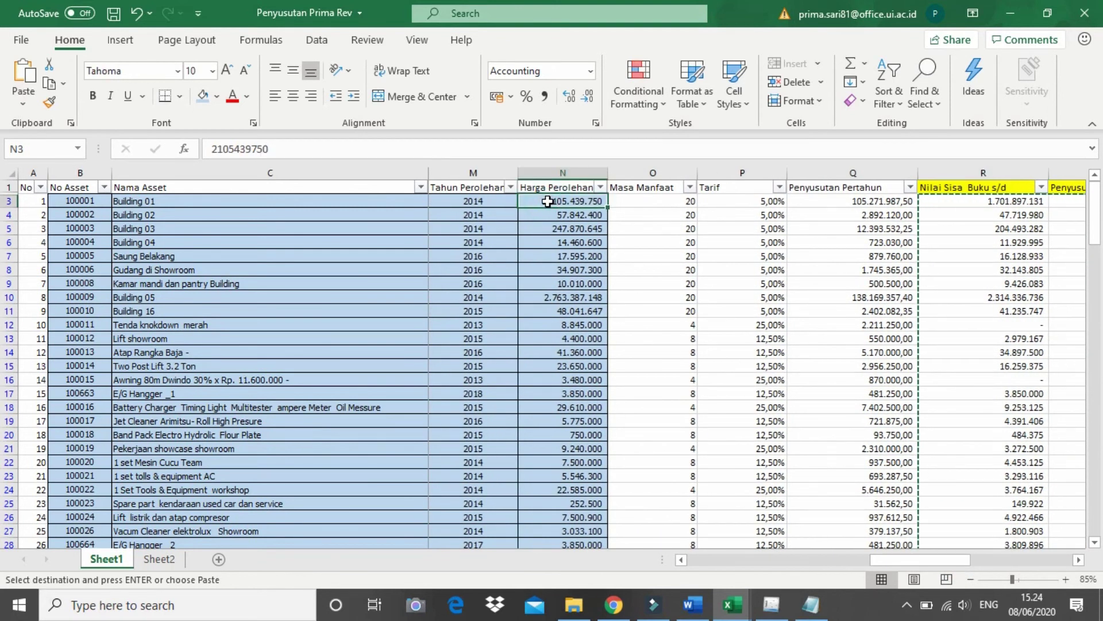
pyautogui.hotkey('ctrl', 'shift', 'Down')
pyautogui.scroll(-1, 547, 197)
pyautogui.hotkey('ctrl', 'c')
pyautogui.hotkey('alt', 'Tab')
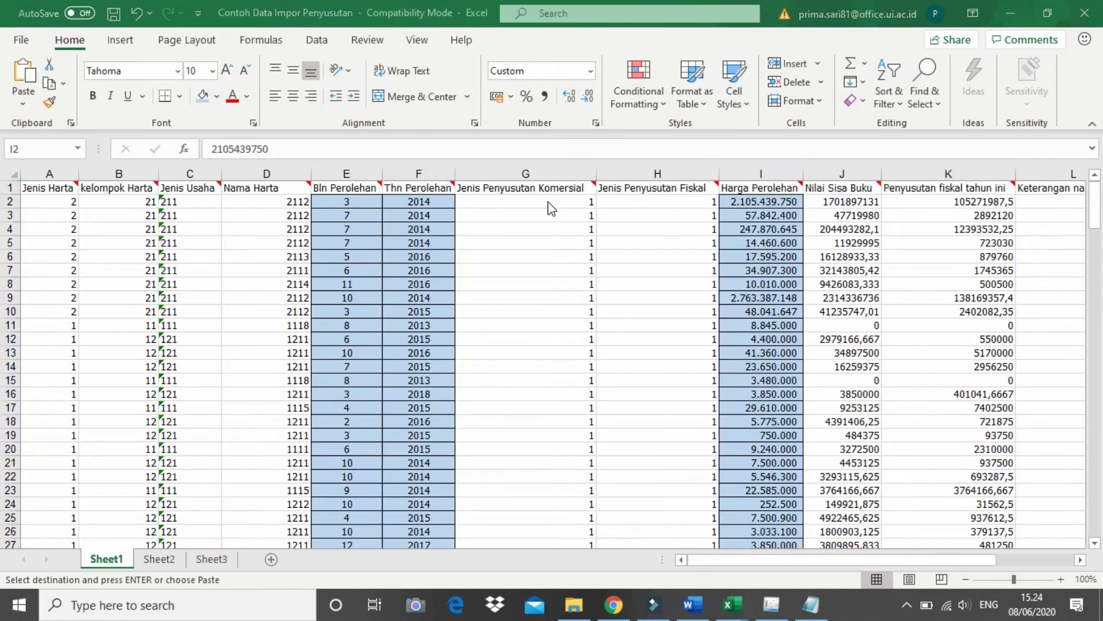
# Paste the copied Harga Perolehan data as values only over the existing entries of the import template, starting at I2.
pyautogui.click(747, 203)
pyautogui.hotkey('alt', 'e')
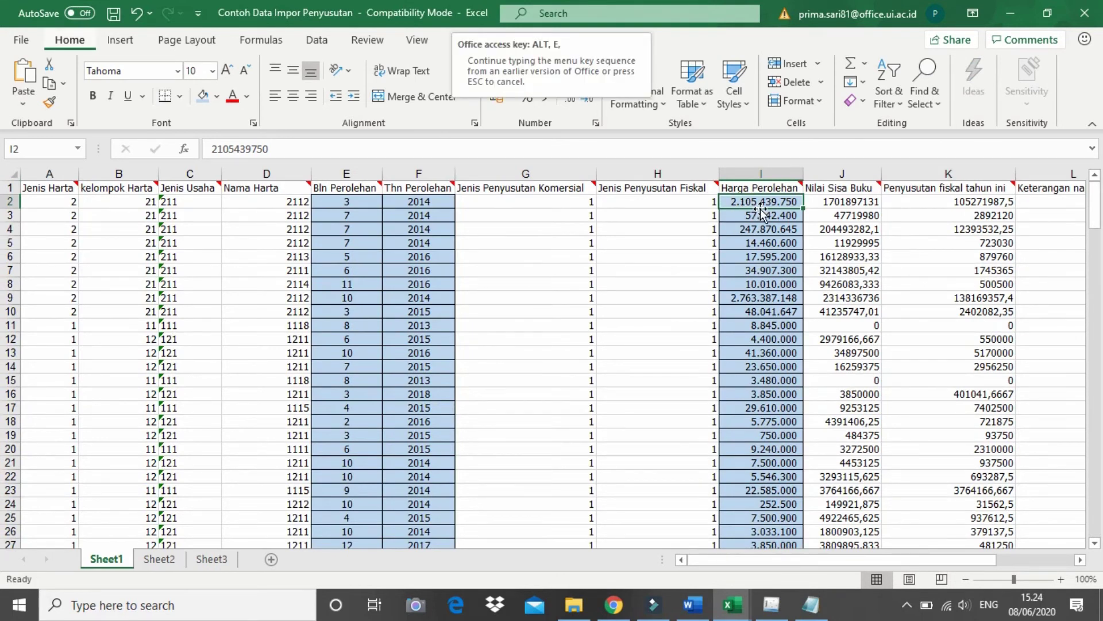
pyautogui.press('e')
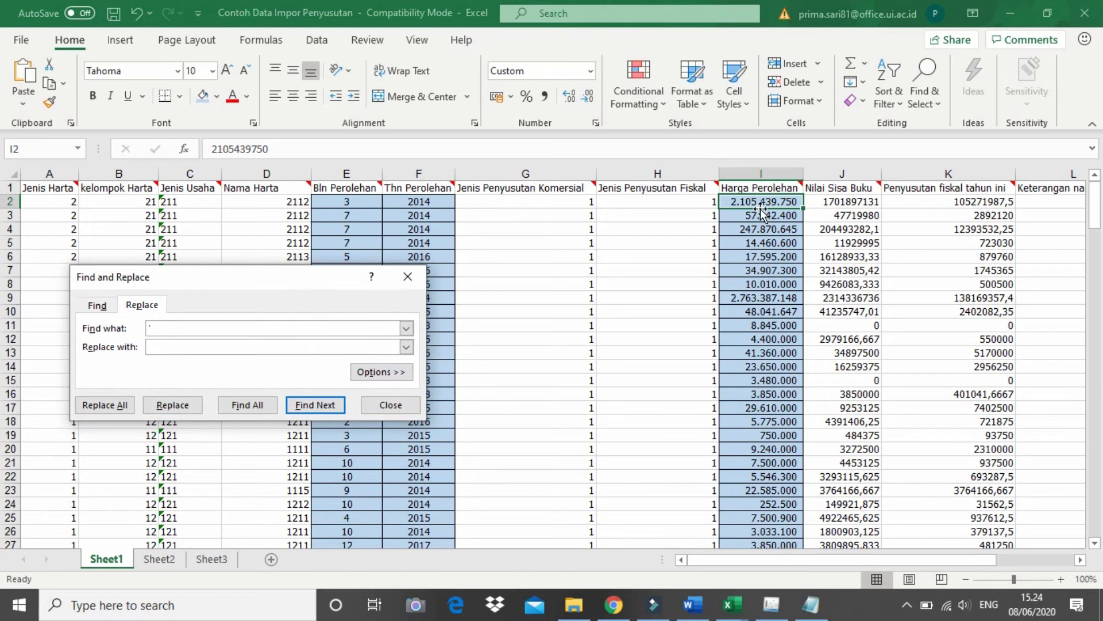
pyautogui.click(408, 276)
pyautogui.hotkey('alt', 'e')
pyautogui.press('s')
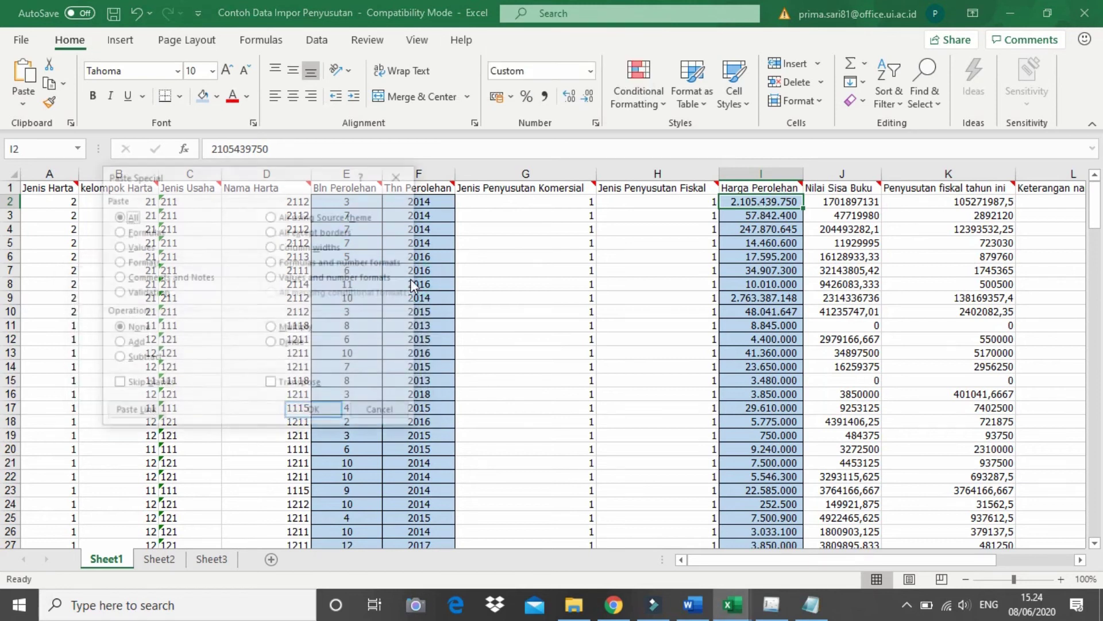
pyautogui.press('v')
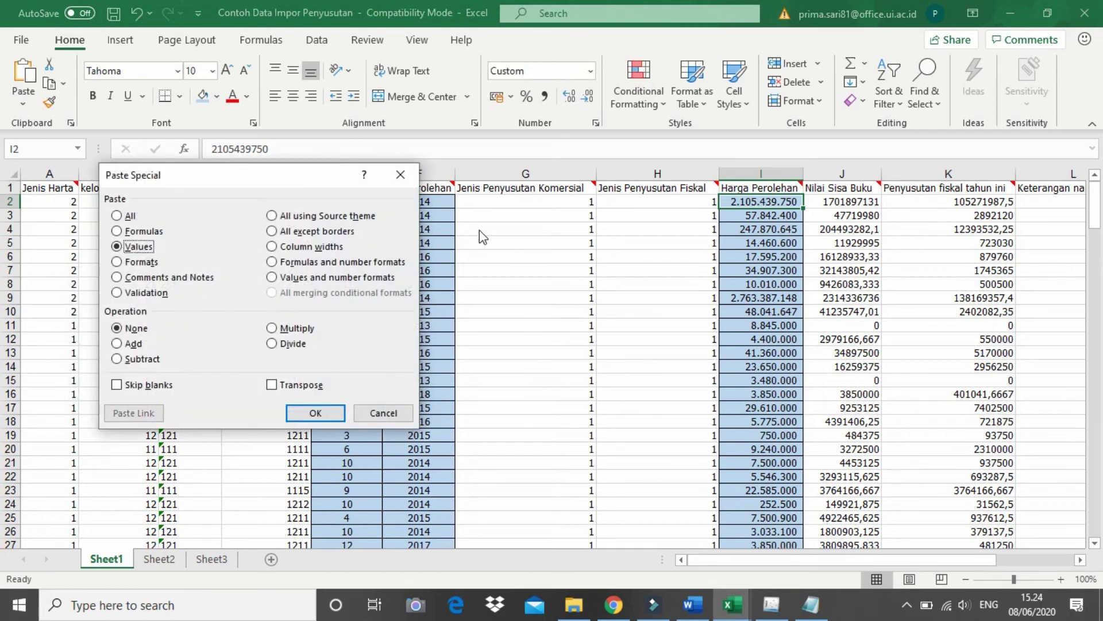
pyautogui.press('Return')
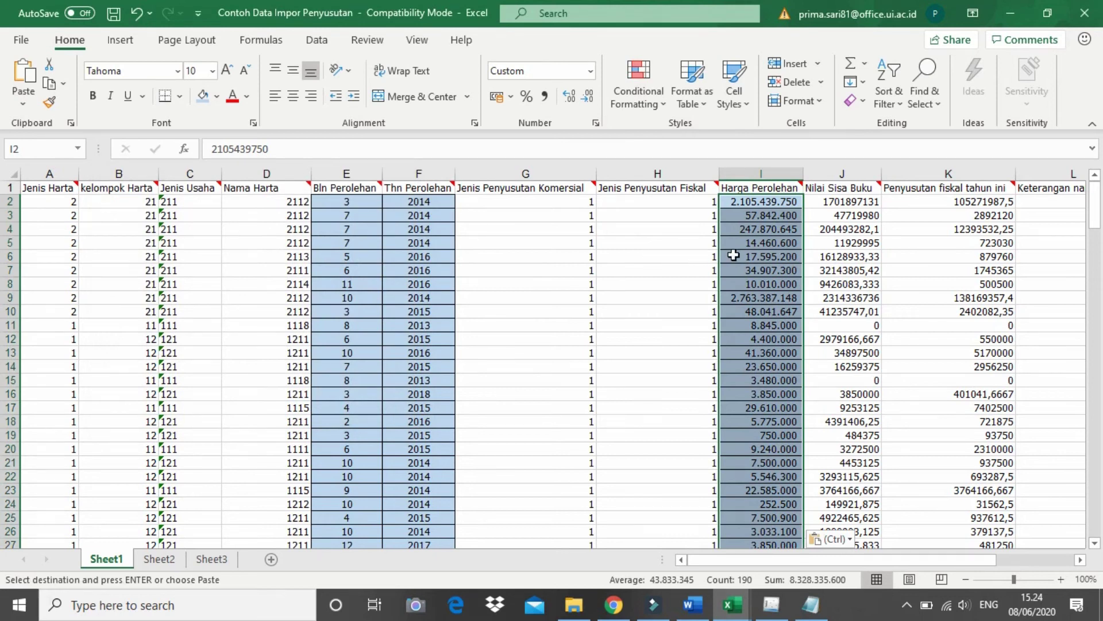
pyautogui.click(786, 244)
pyautogui.click(773, 189)
pyautogui.click(779, 206)
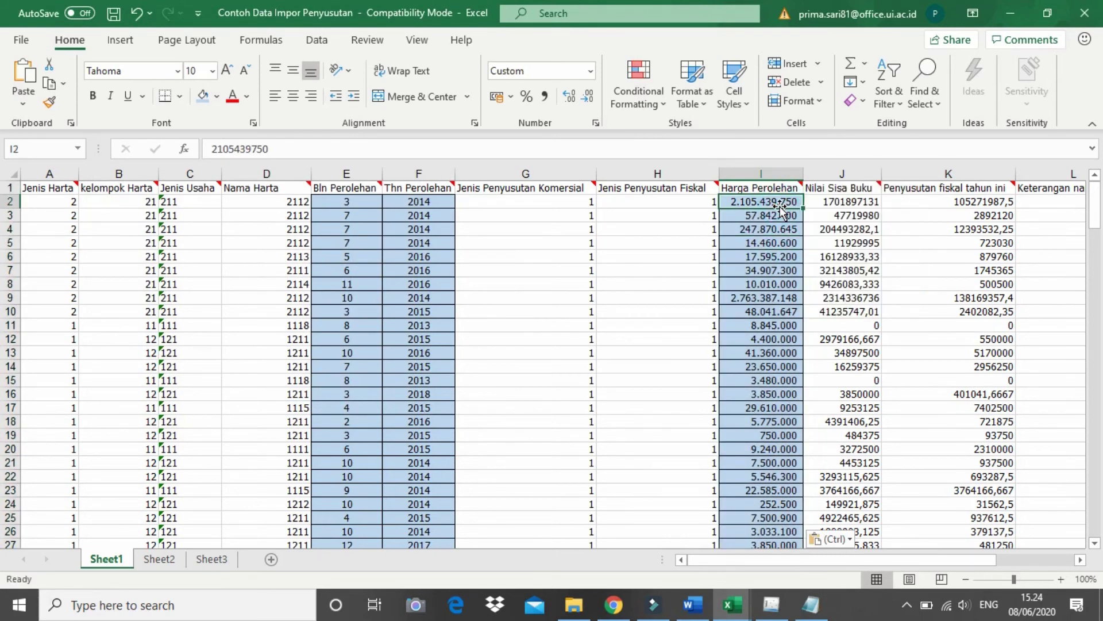
# Copy the filtered Nama Asset data of Penyusutan Prima Rev from C3 down, and paste it into Keterangan nama harta at L2 of the import template.
pyautogui.press('Right')
pyautogui.press('Right')
pyautogui.press('Right')
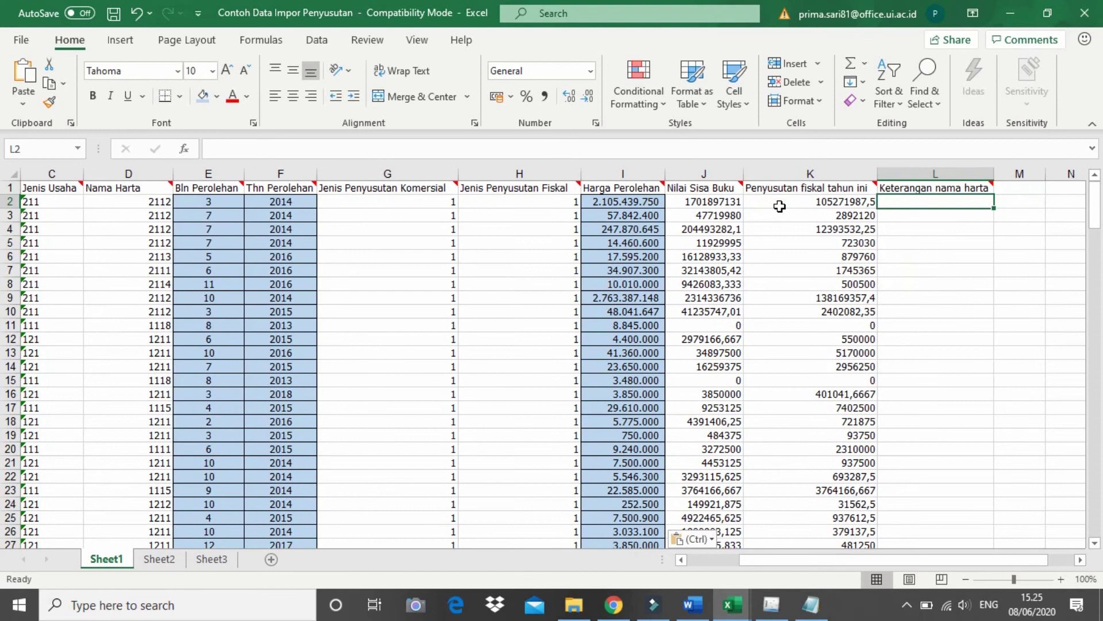
pyautogui.hotkey('alt', 'Tab')
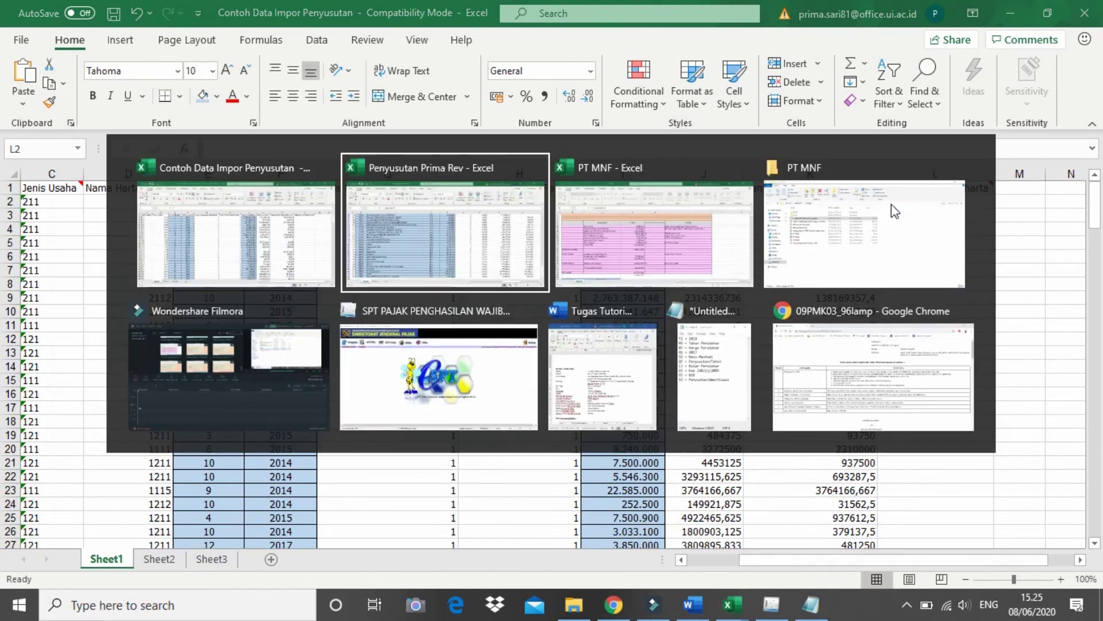
pyautogui.moveTo(891, 560); pyautogui.dragTo(683, 560)
pyautogui.moveTo(1082, 498); pyautogui.dragTo(1082, 207)
pyautogui.click(259, 203)
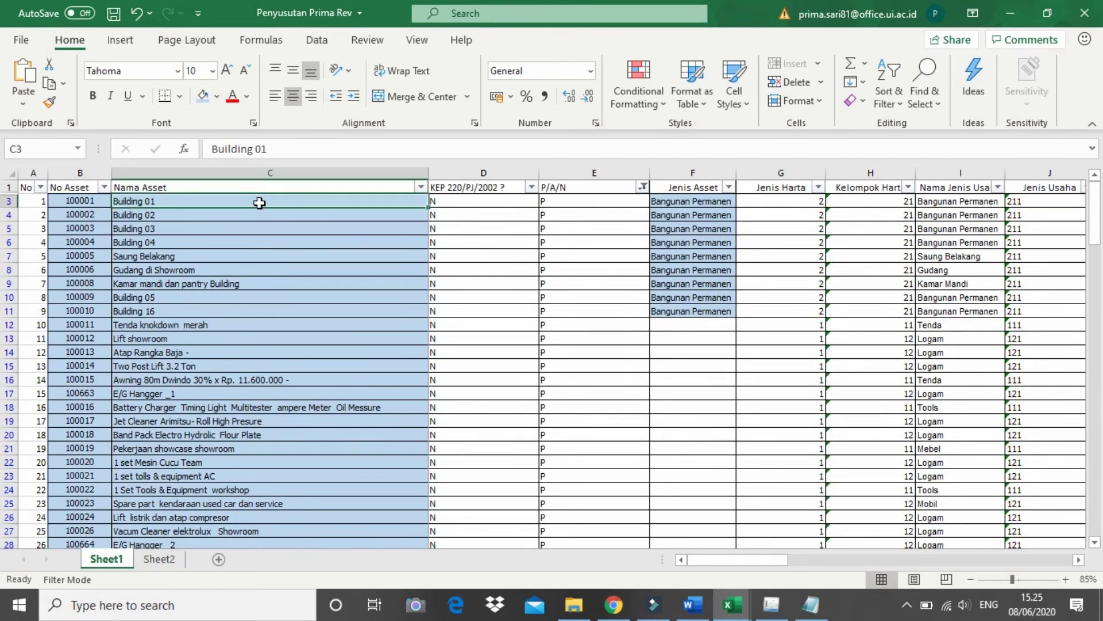
pyautogui.hotkey('ctrl', 'shift', 'Down')
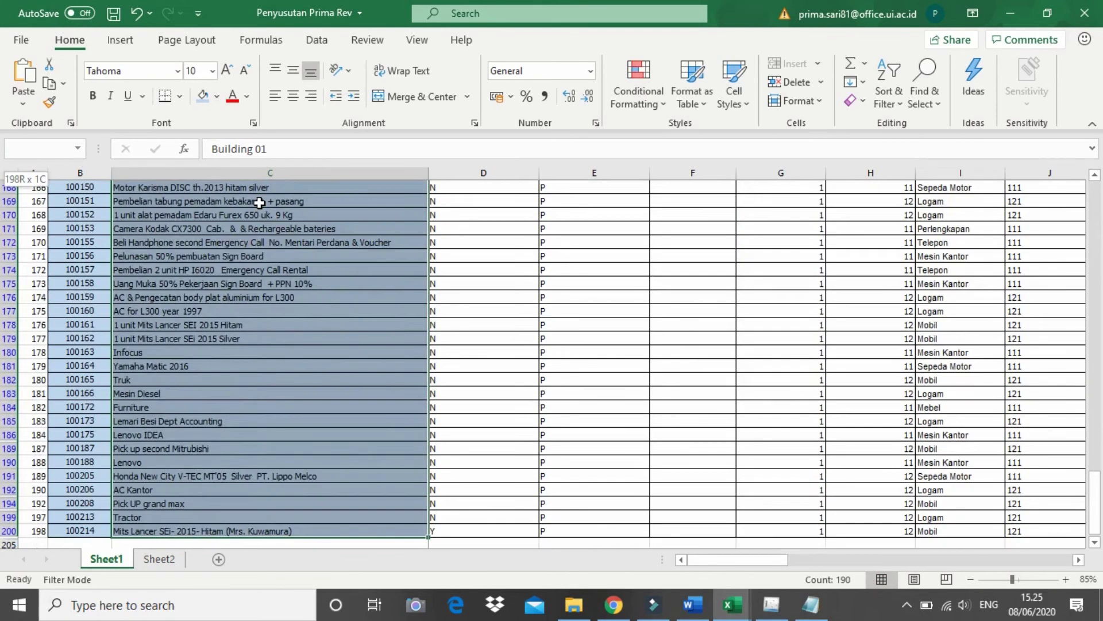
pyautogui.hotkey('ctrl', 'c')
pyautogui.hotkey('alt', 'Tab')
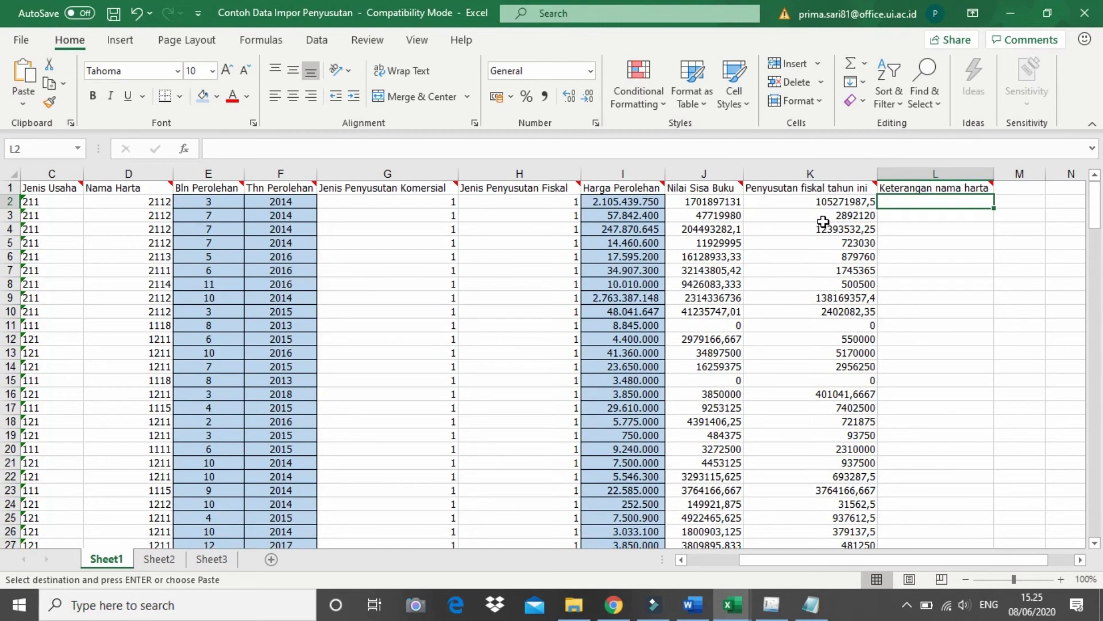
pyautogui.hotkey('ctrl', 'v')
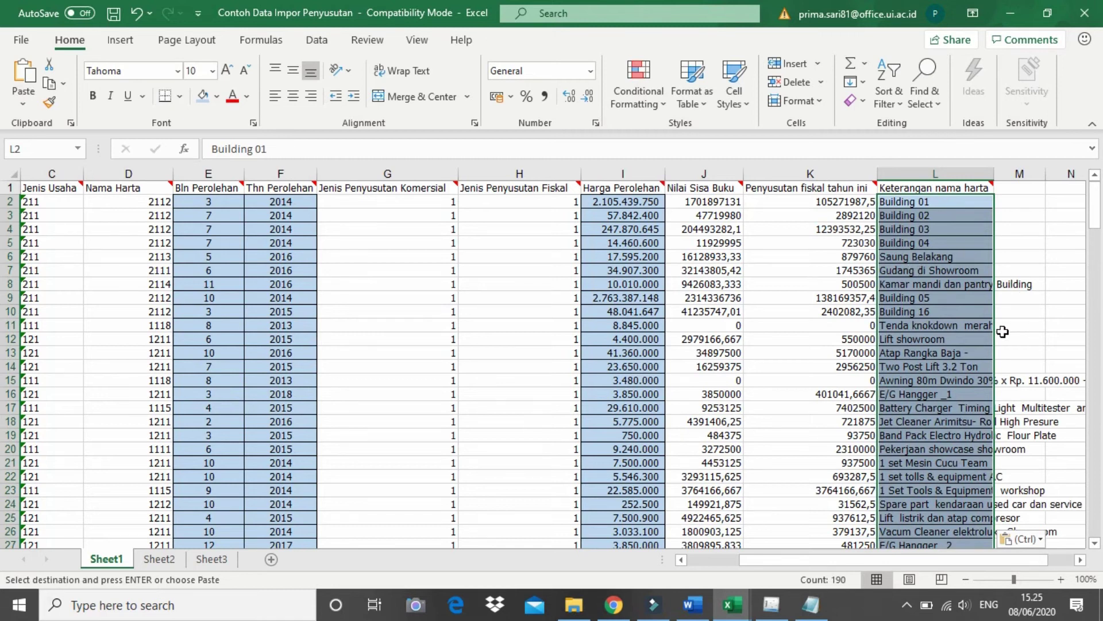
# Remove all apostrophes from the pasted Keterangan nama harta entries in column L by replacing them with nothing.
pyautogui.scroll(-3, 958, 367)
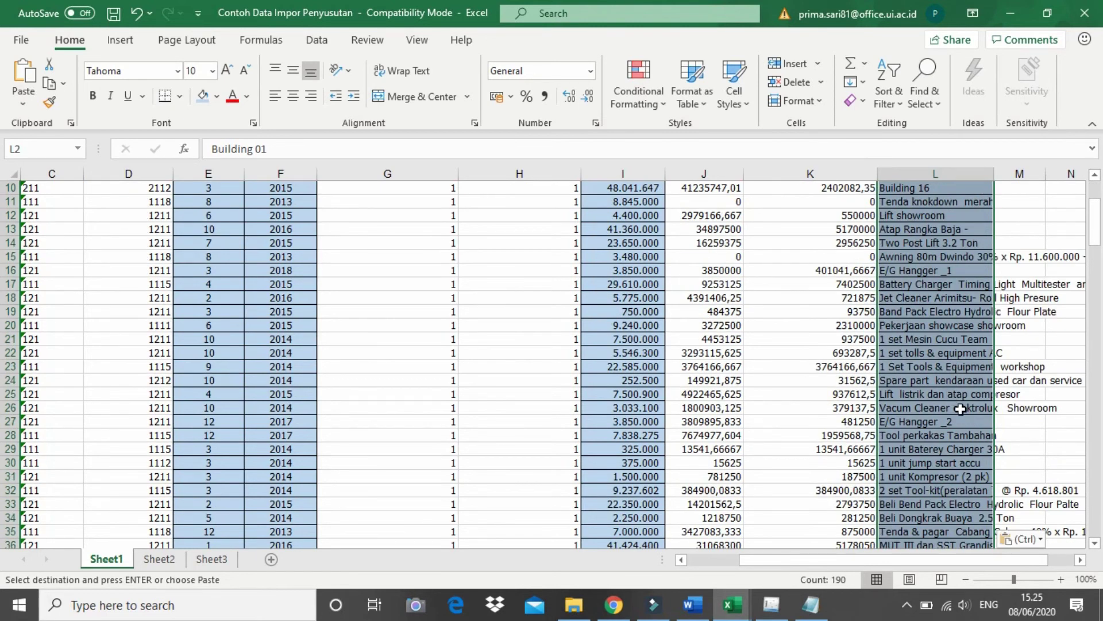
pyautogui.scroll(-3, 960, 408)
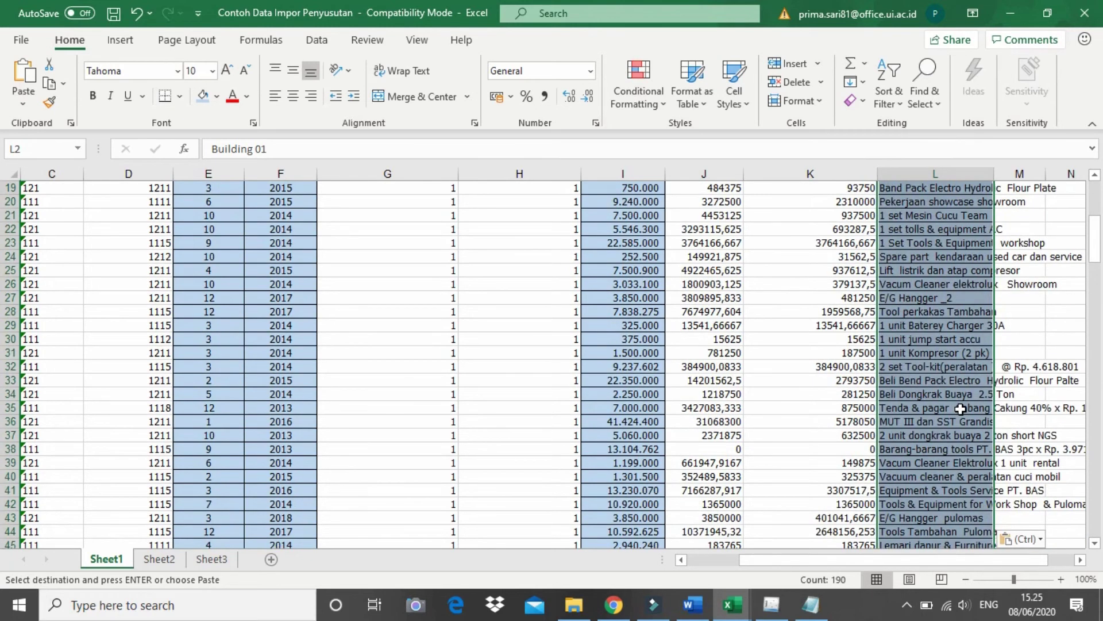
pyautogui.scroll(-2, 948, 344)
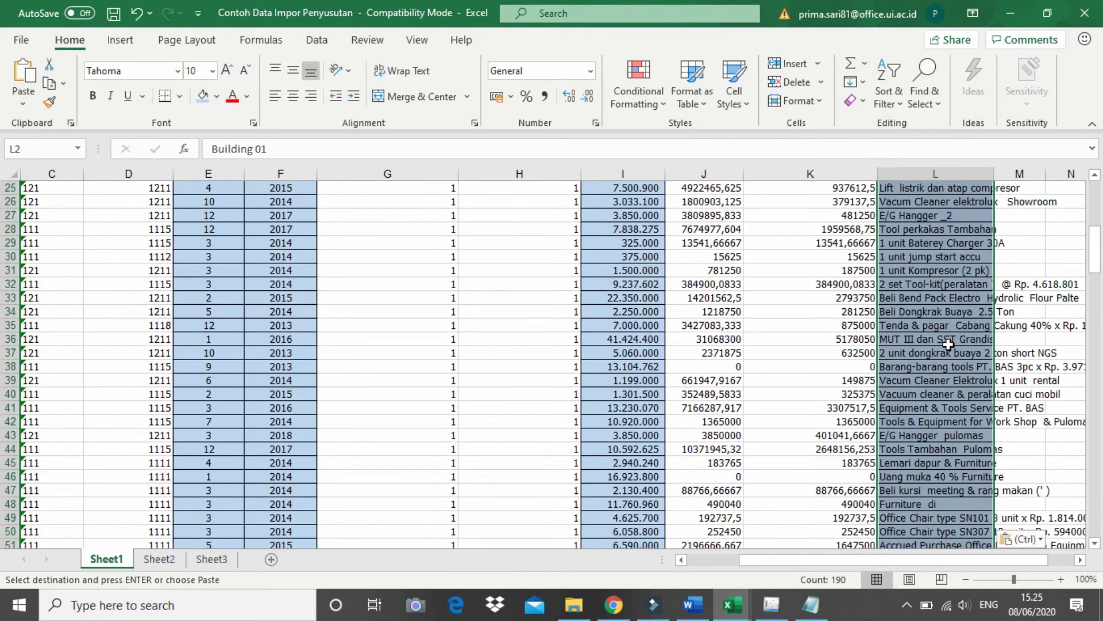
pyautogui.scroll(-7, 948, 344)
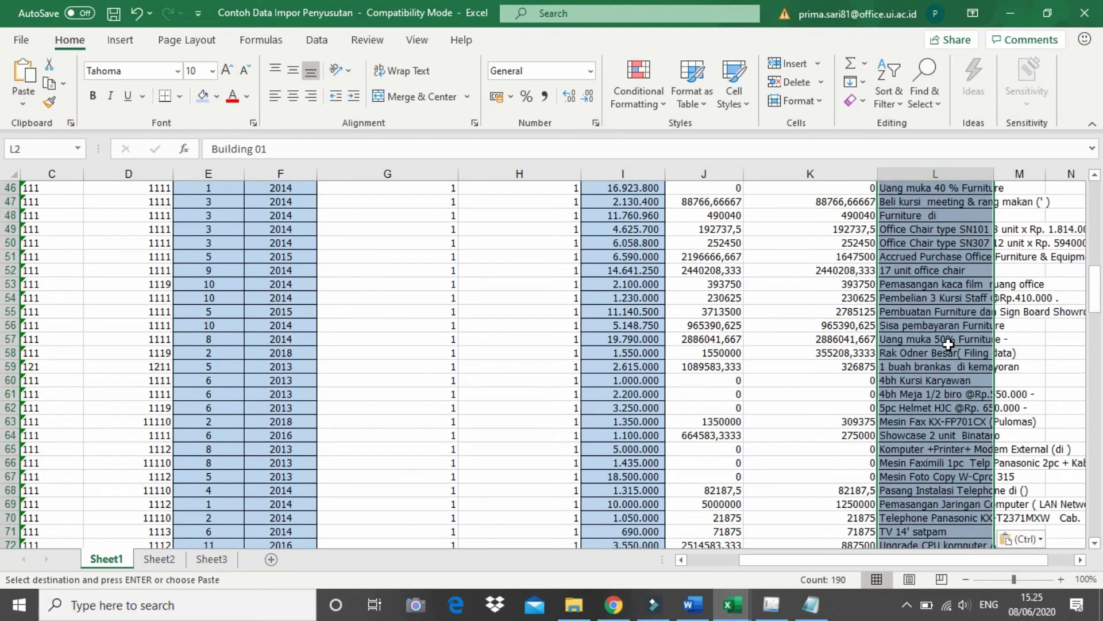
pyautogui.hotkey('ctrl', 'h')
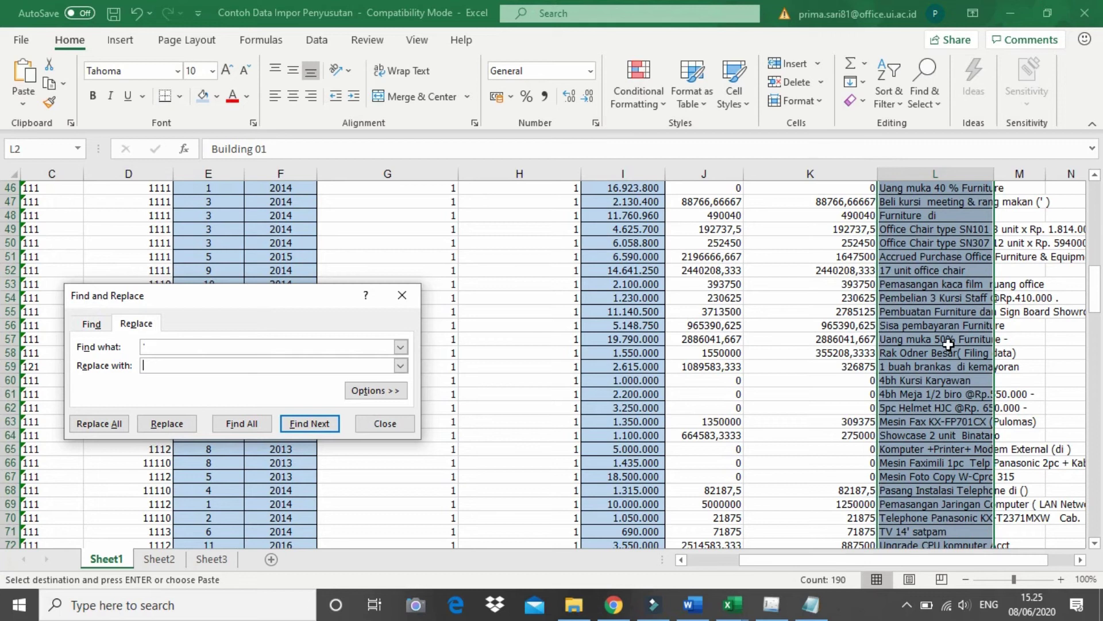
pyautogui.click(171, 343)
pyautogui.click(101, 426)
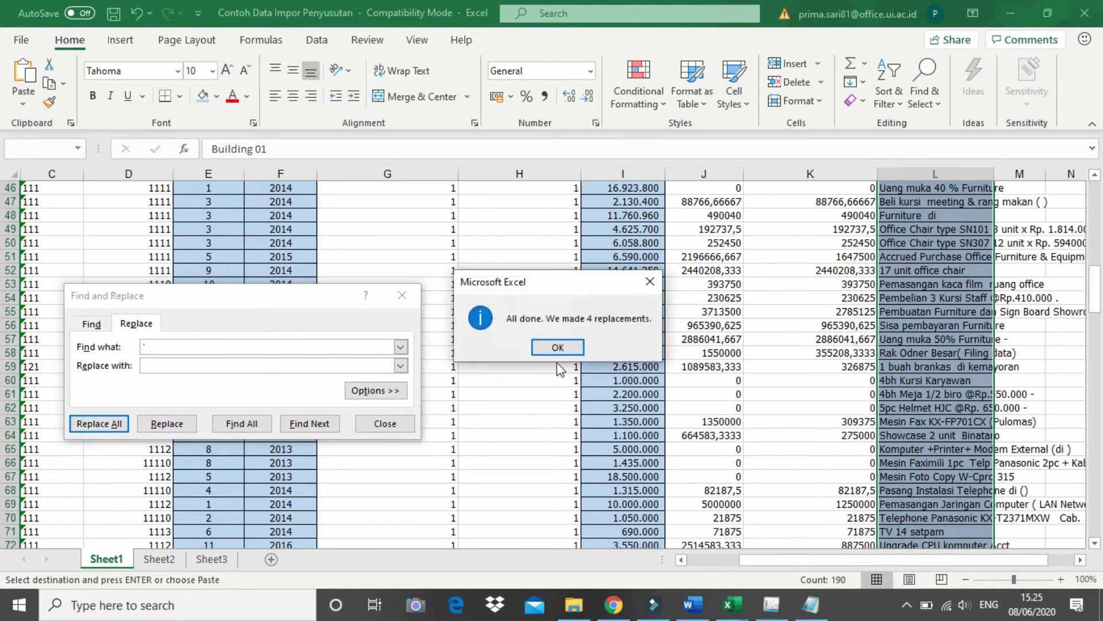
pyautogui.click(556, 349)
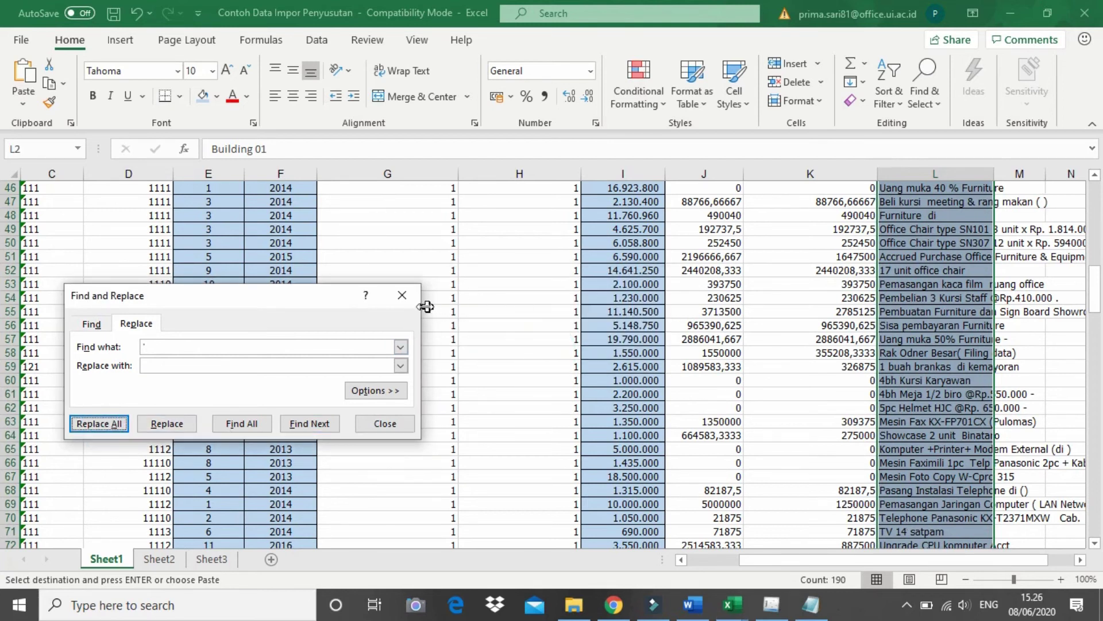
pyautogui.click(402, 295)
# Save the import template in its Excel 97-2003 format, continuing past the compatibility check.
pyautogui.scroll(-6, 1036, 448)
pyautogui.moveTo(1097, 322); pyautogui.dragTo(1095, 198)
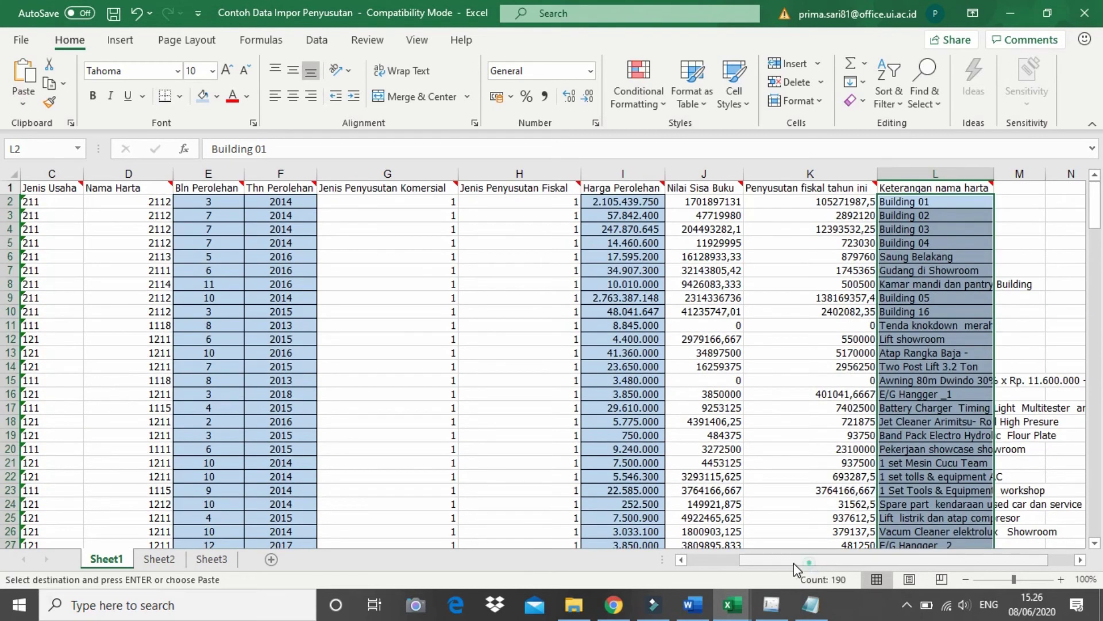
pyautogui.moveTo(794, 563); pyautogui.dragTo(741, 562)
pyautogui.hotkey('ctrl', 's')
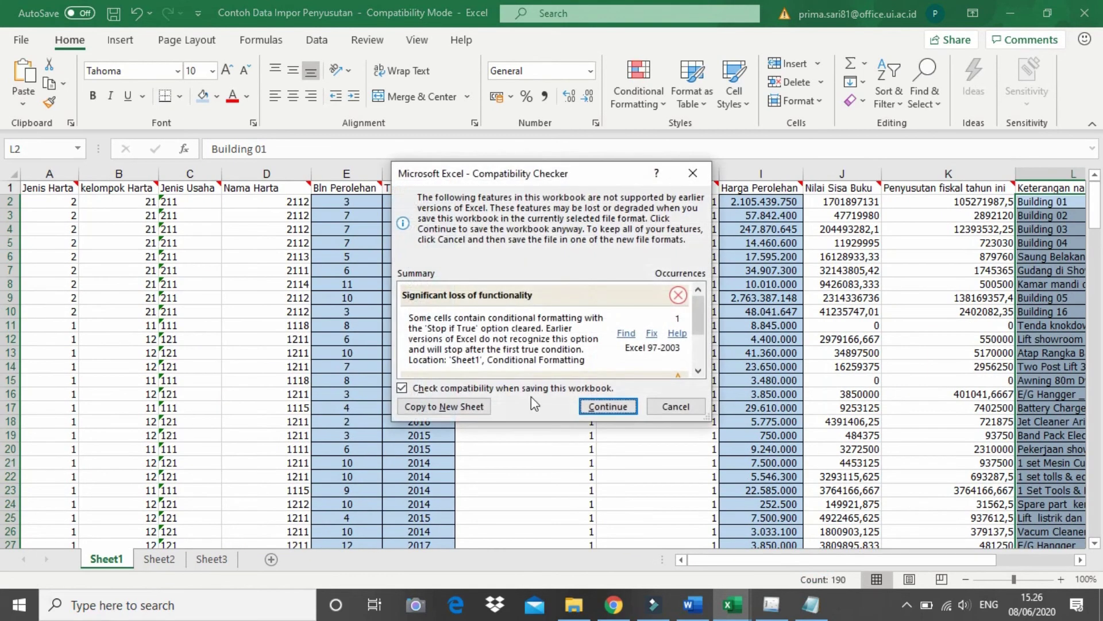
pyautogui.click(608, 411)
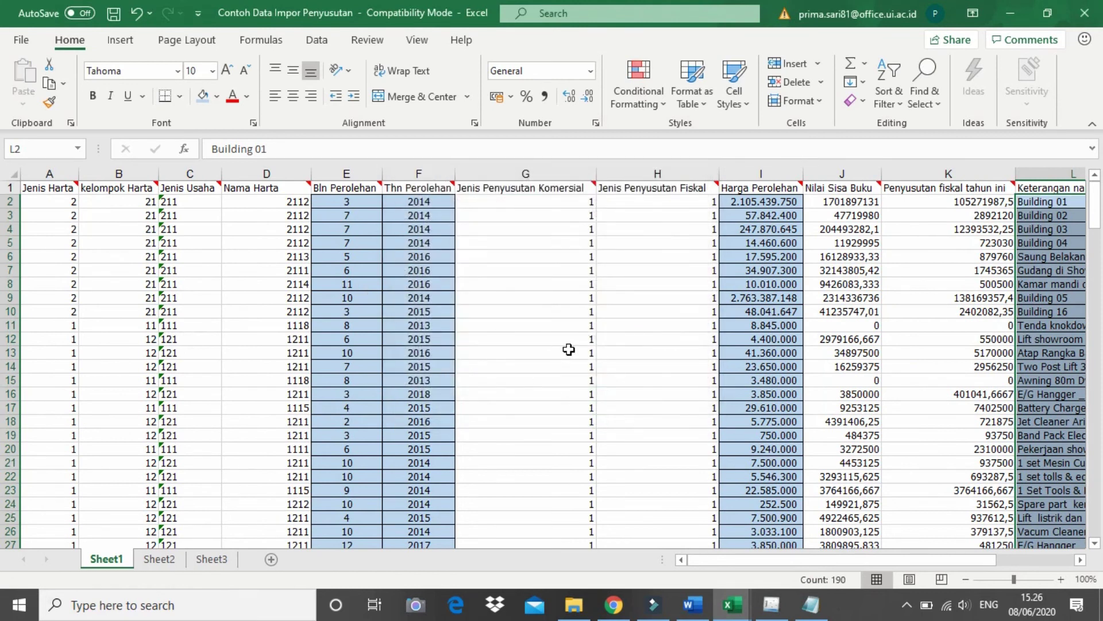
pyautogui.click(277, 255)
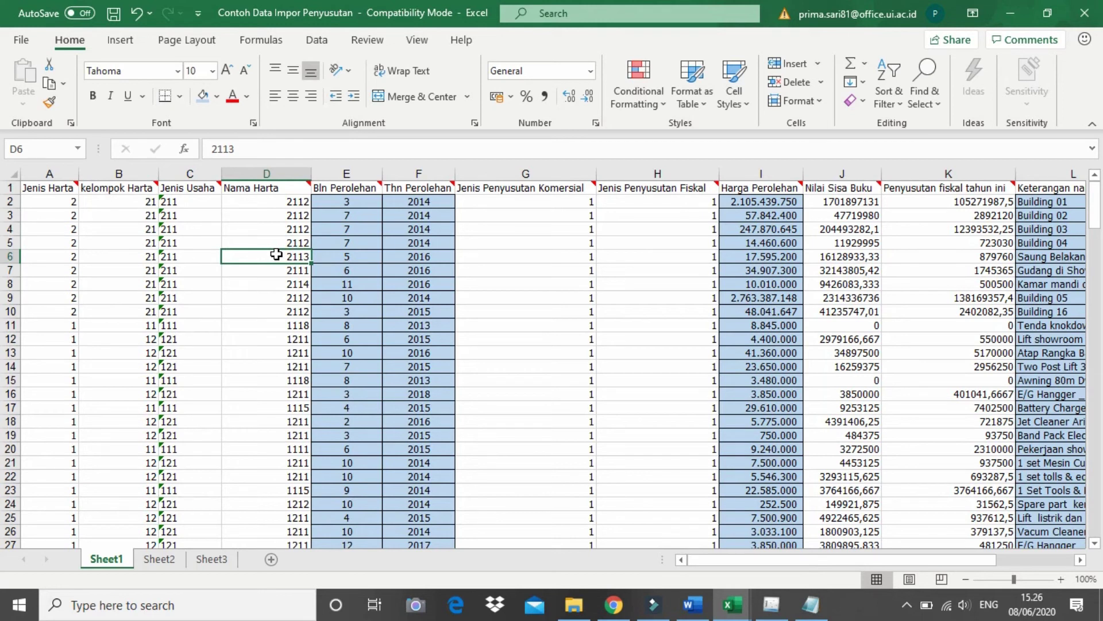
pyautogui.click(245, 297)
pyautogui.click(151, 283)
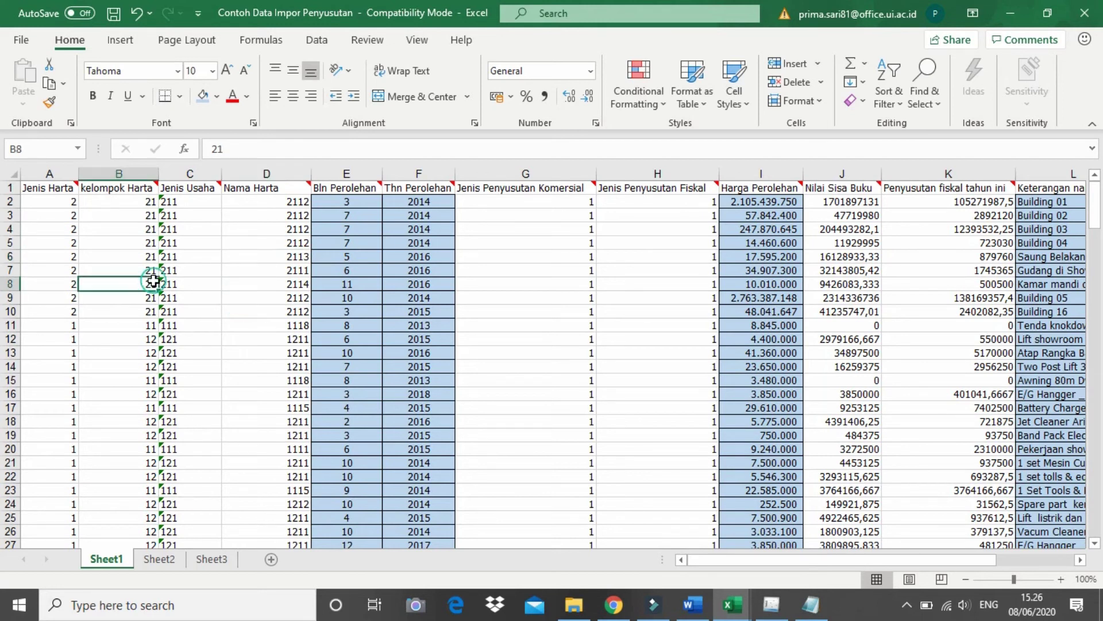
pyautogui.click(112, 226)
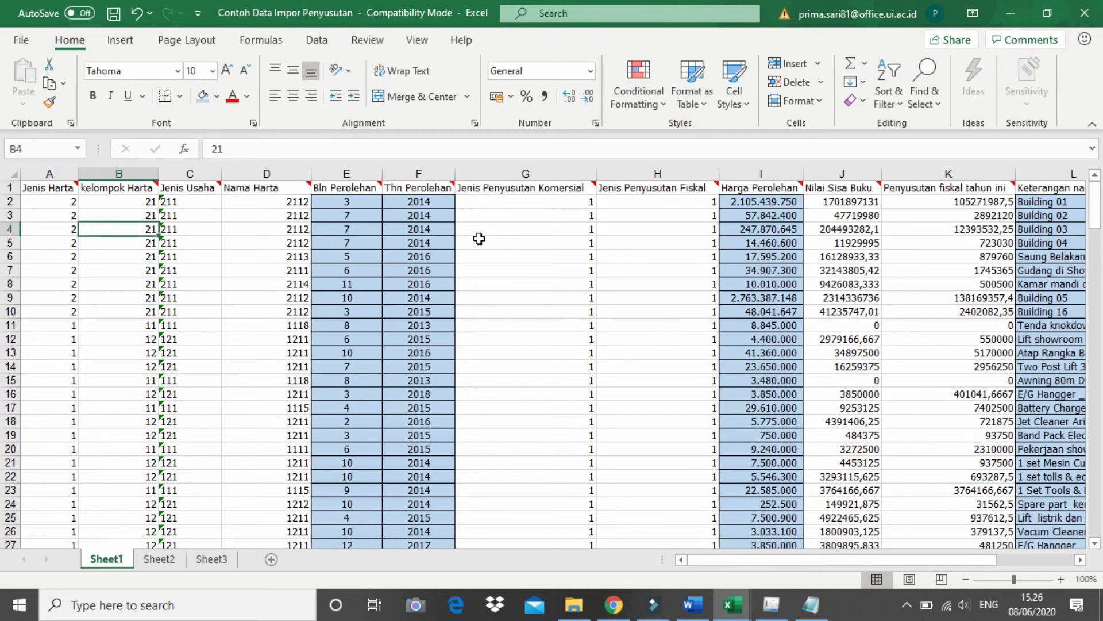
# Save only Sheet1 as Contoh Data Impor Penyusutan CSV in PT MNF, in CSV (Comma delimited) format, and close the workbook.
pyautogui.click(24, 40)
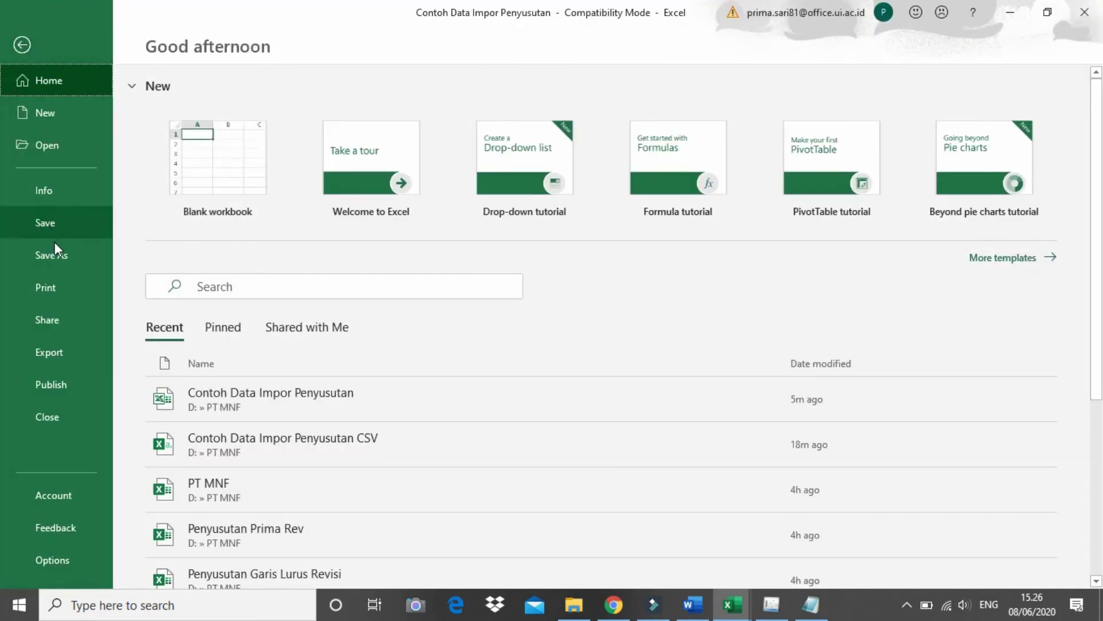
pyautogui.click(54, 255)
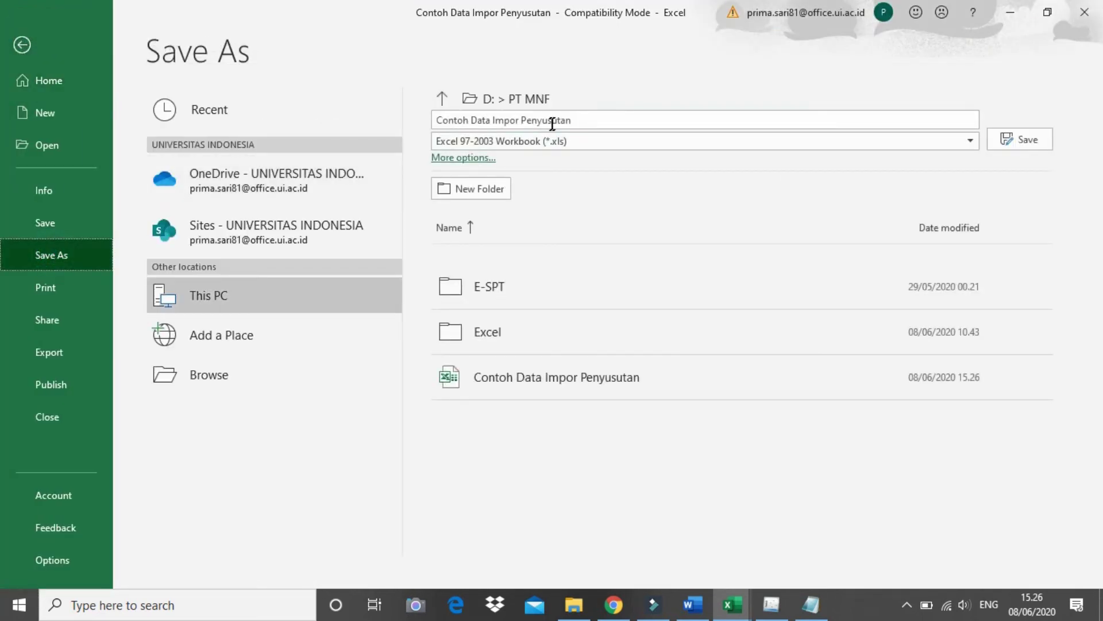
pyautogui.click(583, 119)
pyautogui.click(583, 119)
pyautogui.write('CSV')
pyautogui.click(579, 141)
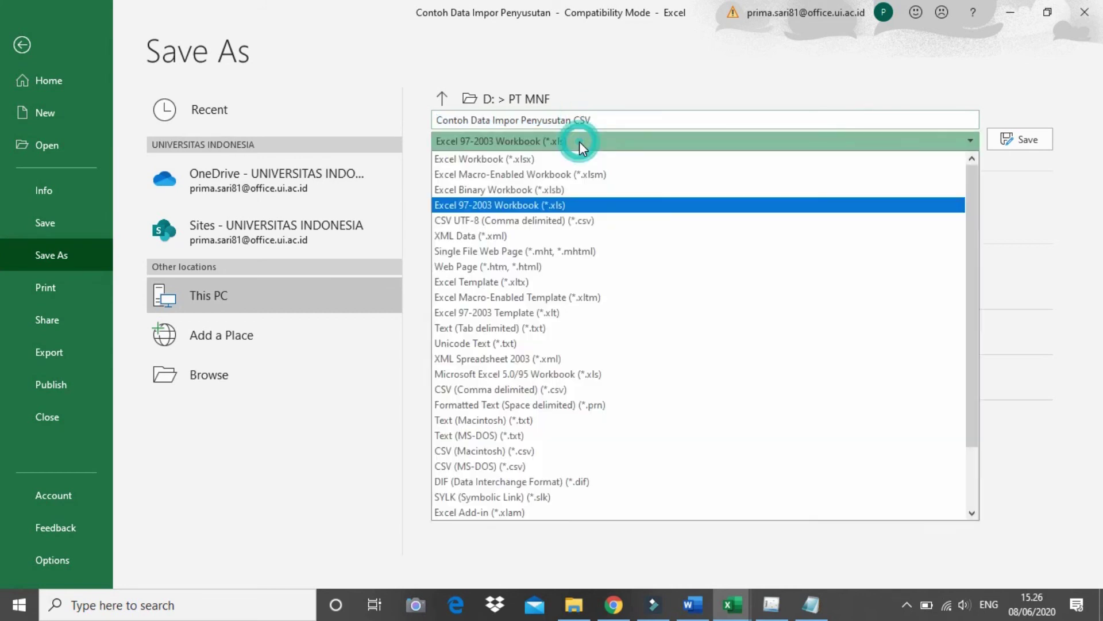
pyautogui.click(545, 393)
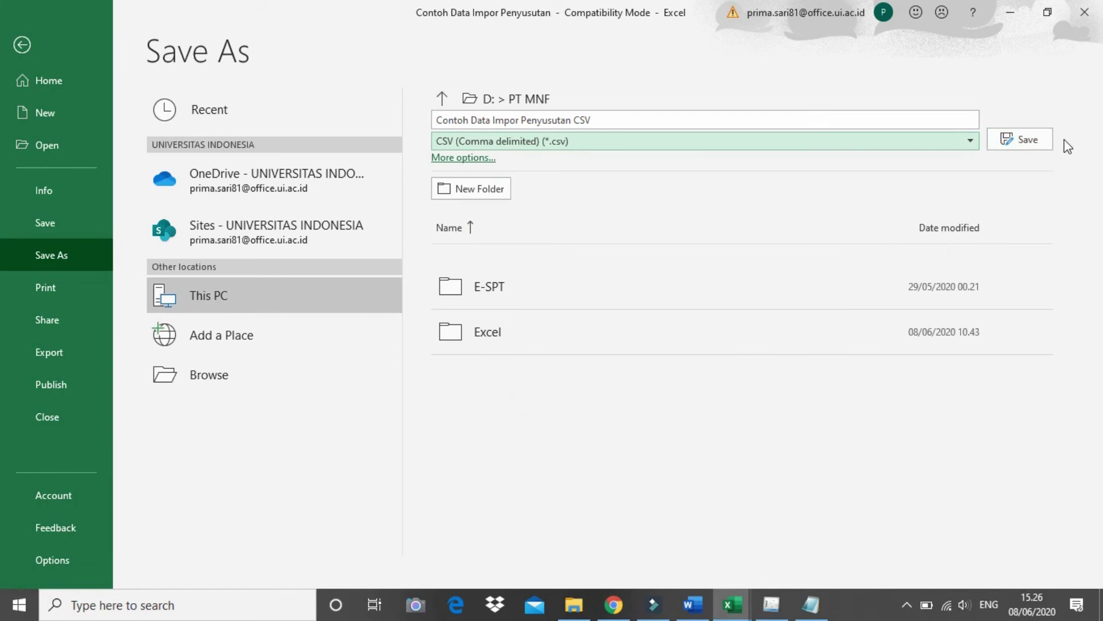
pyautogui.click(1039, 140)
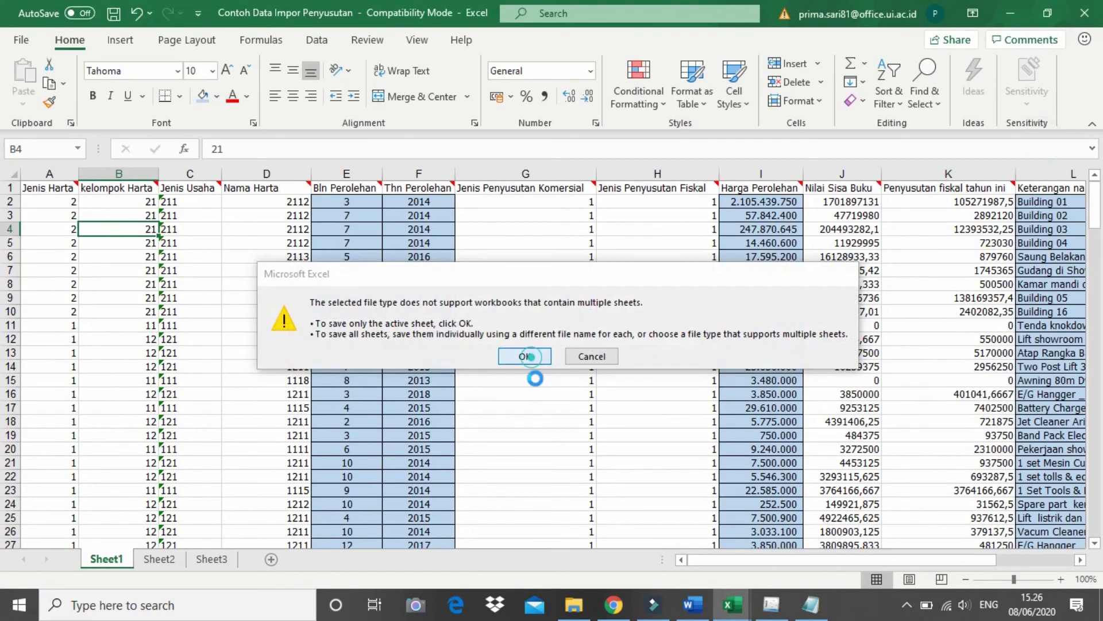
pyautogui.press('Return')
pyautogui.click(1084, 12)
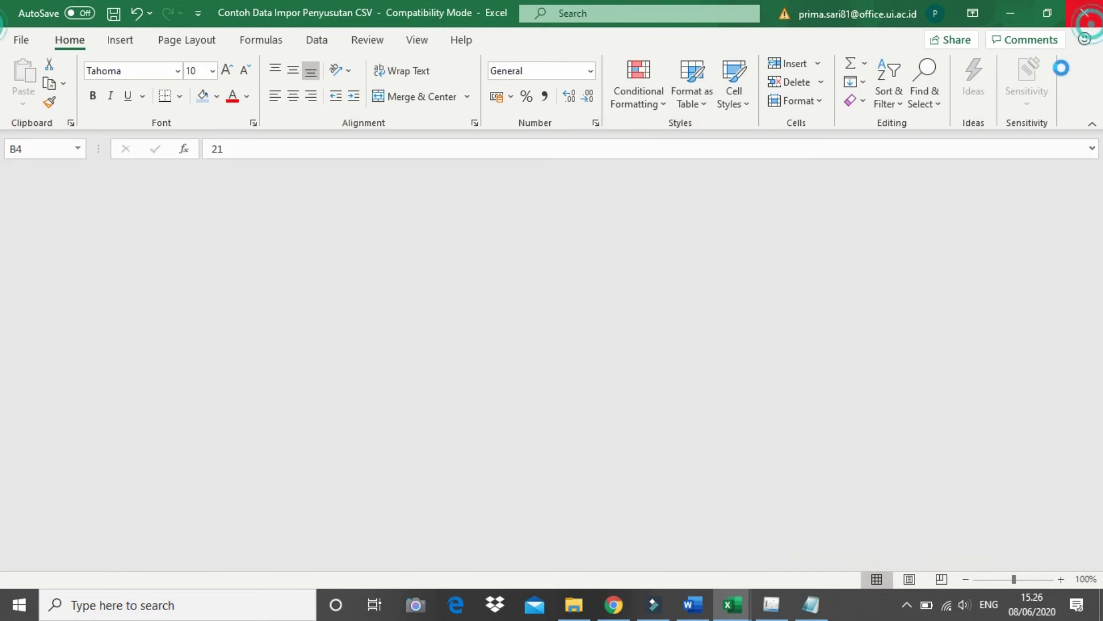
pyautogui.click(461, 407)
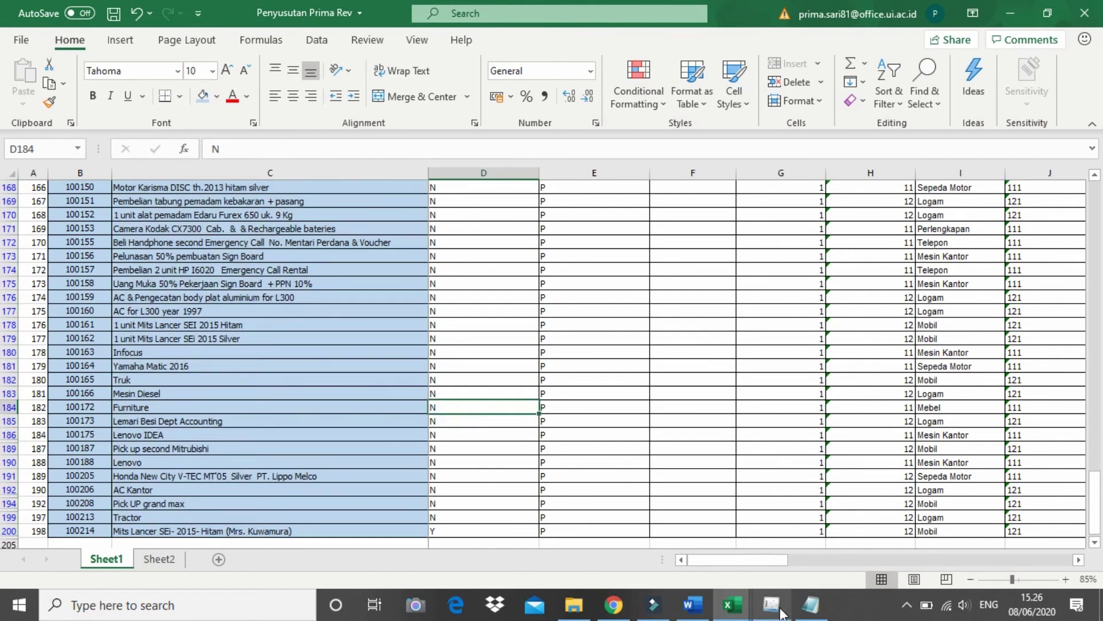
# Switch to eSPT PPh Badan and set up a data import for Penyusutan dan Amortisasi Fiskal Badan with Tahun Pajak 2018.
pyautogui.moveTo(772, 604)
pyautogui.click(773, 553)
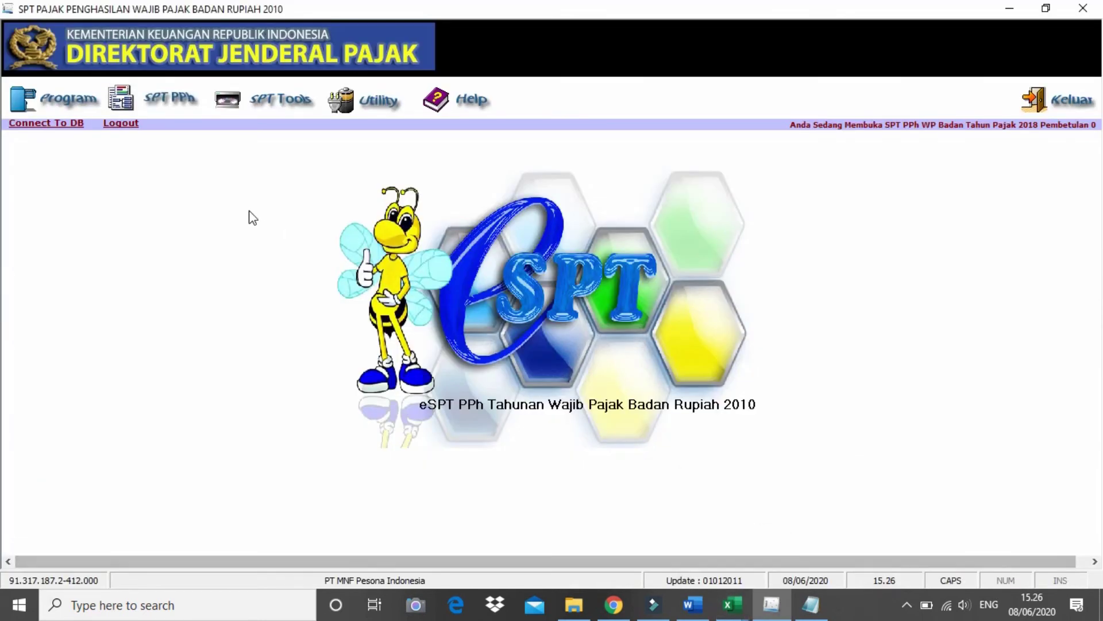
pyautogui.click(372, 100)
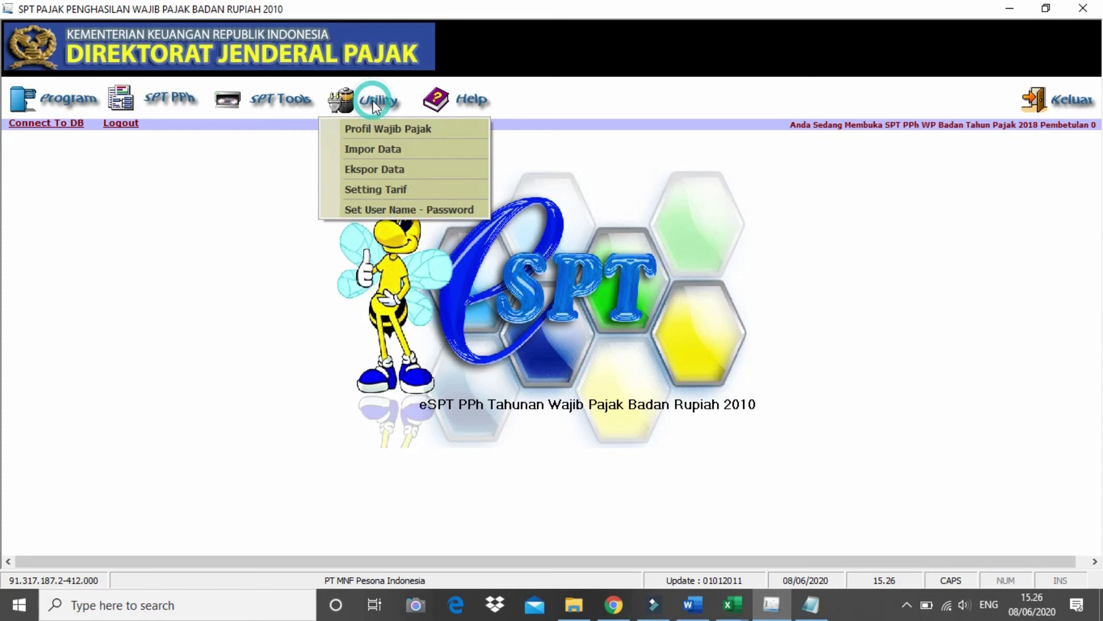
pyautogui.click(375, 146)
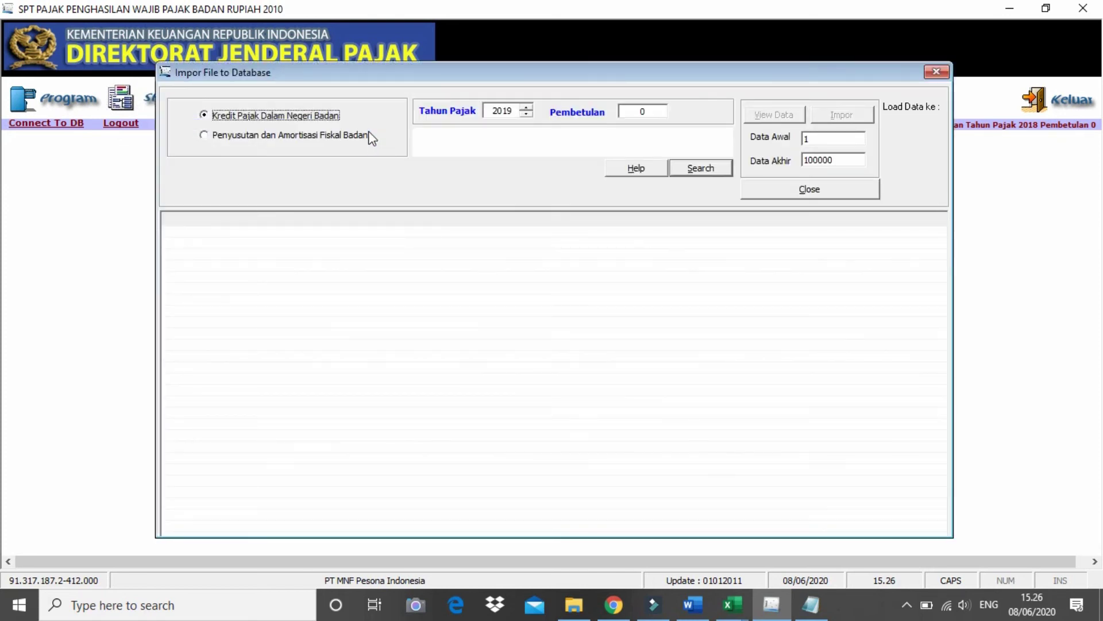
pyautogui.click(206, 137)
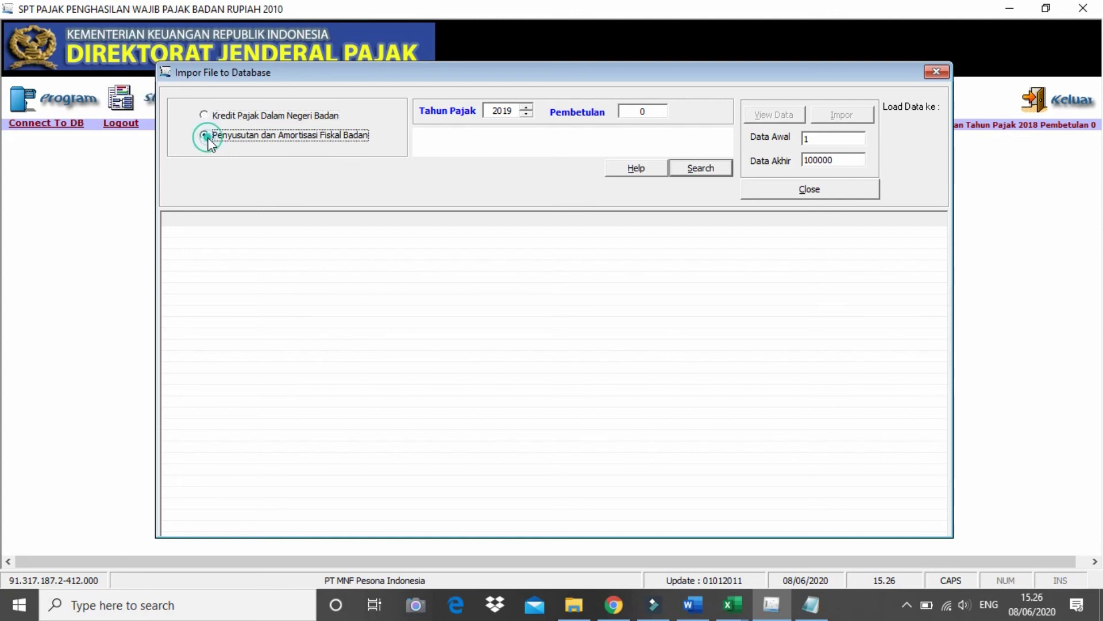
pyautogui.click(526, 114)
# Select Contoh Data Impor Penyusutan CSV from D:\PT MNF as the import file and load its data into the preview.
pyautogui.click(692, 171)
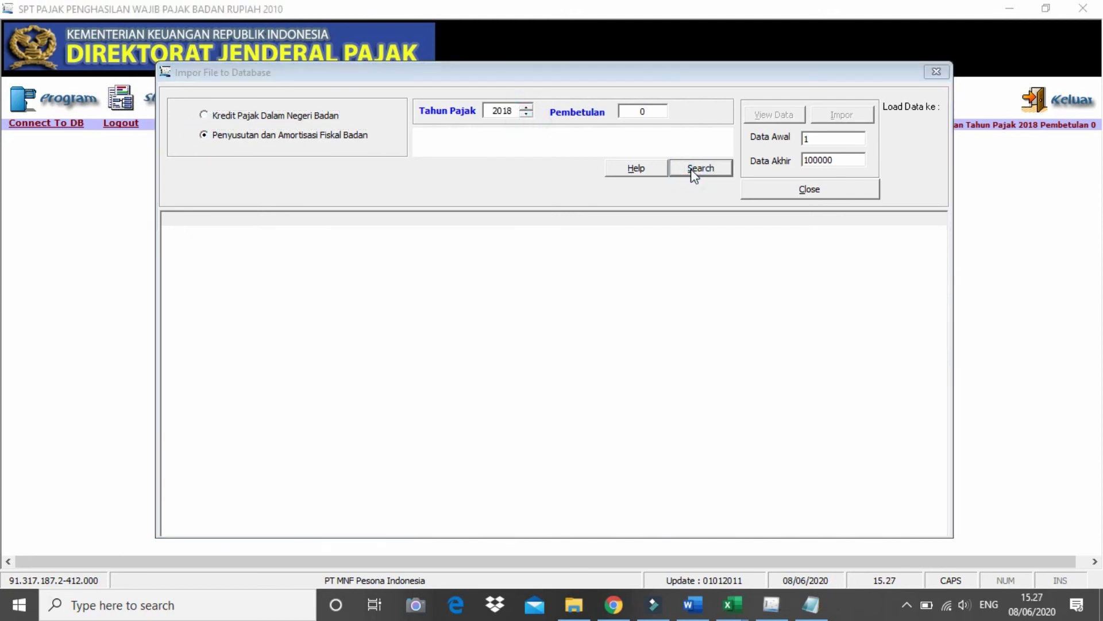
pyautogui.click(376, 209)
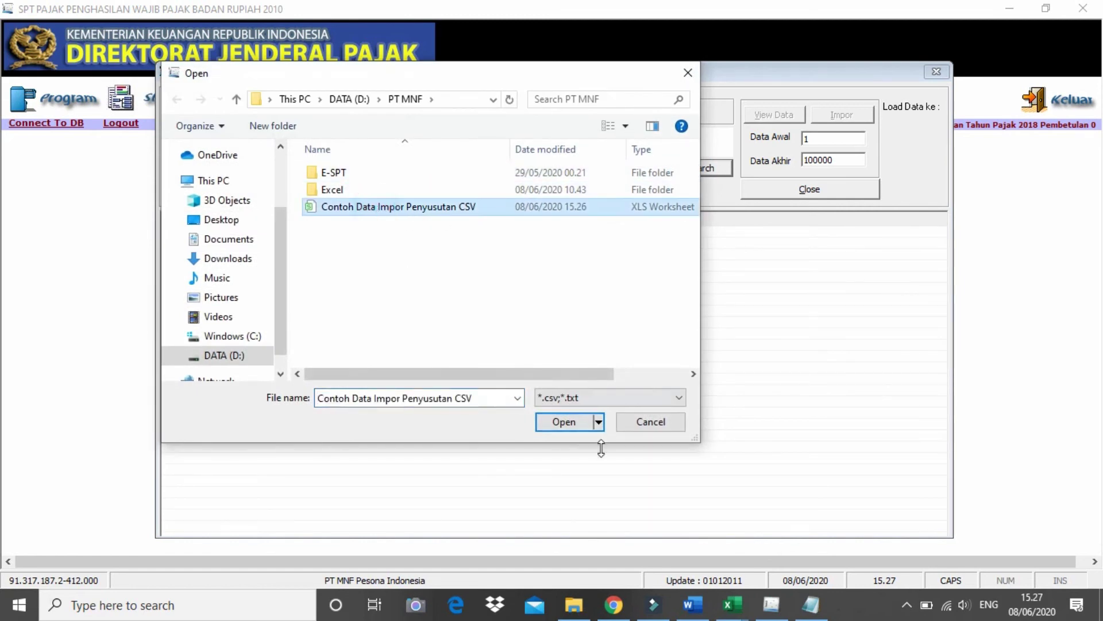
pyautogui.click(564, 423)
pyautogui.click(779, 117)
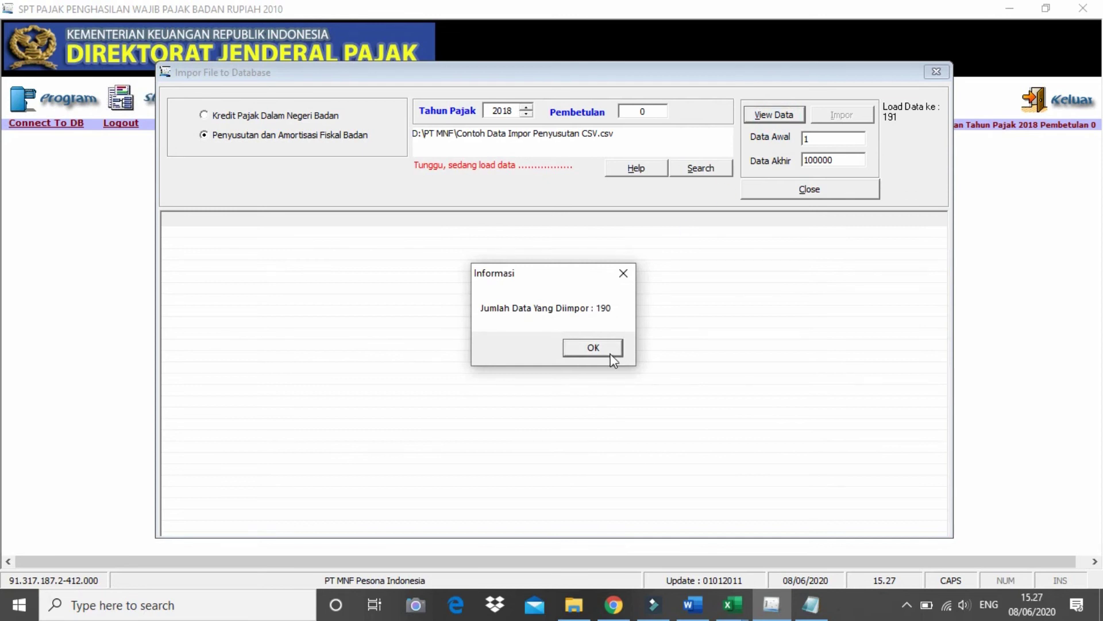
pyautogui.click(604, 351)
pyautogui.click(781, 114)
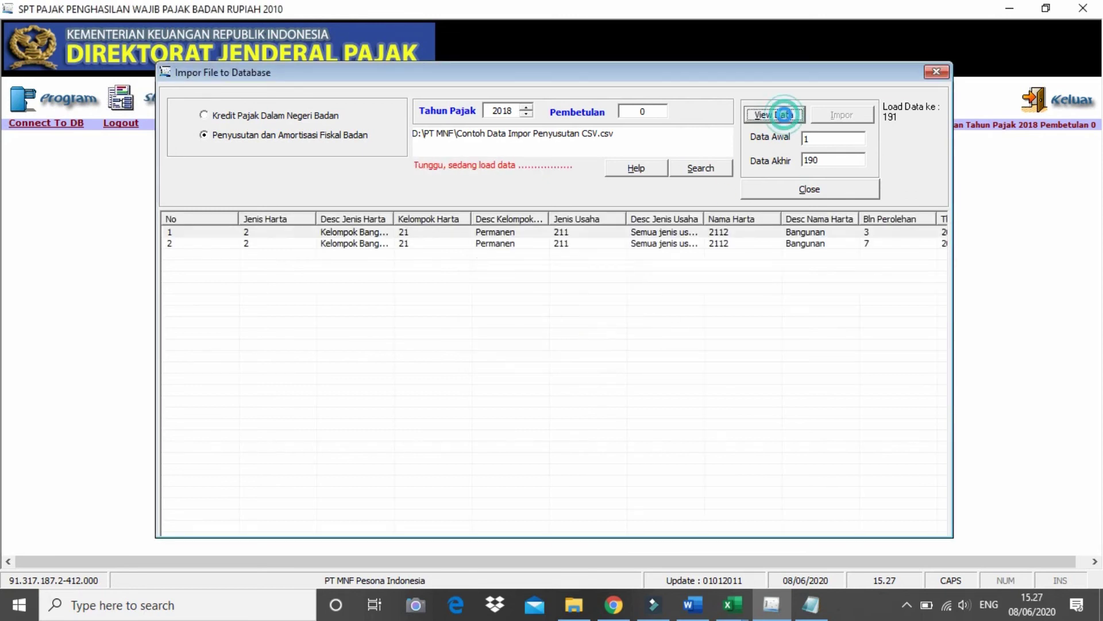
pyautogui.click(785, 114)
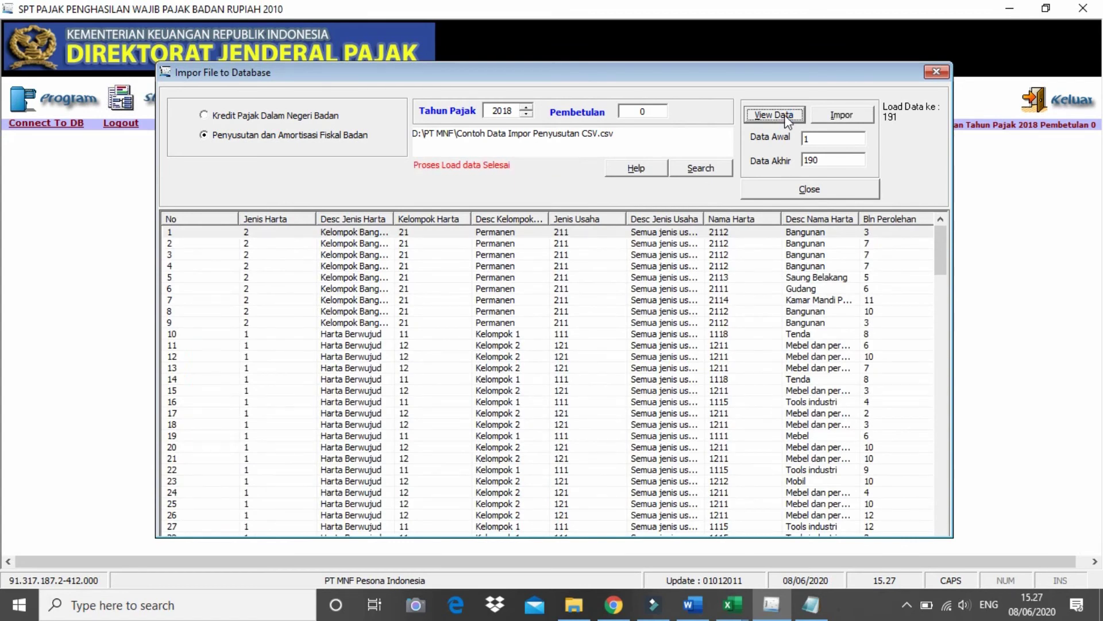
# Import the loaded depreciation records into the eSPT database and close the import window.
pyautogui.click(843, 115)
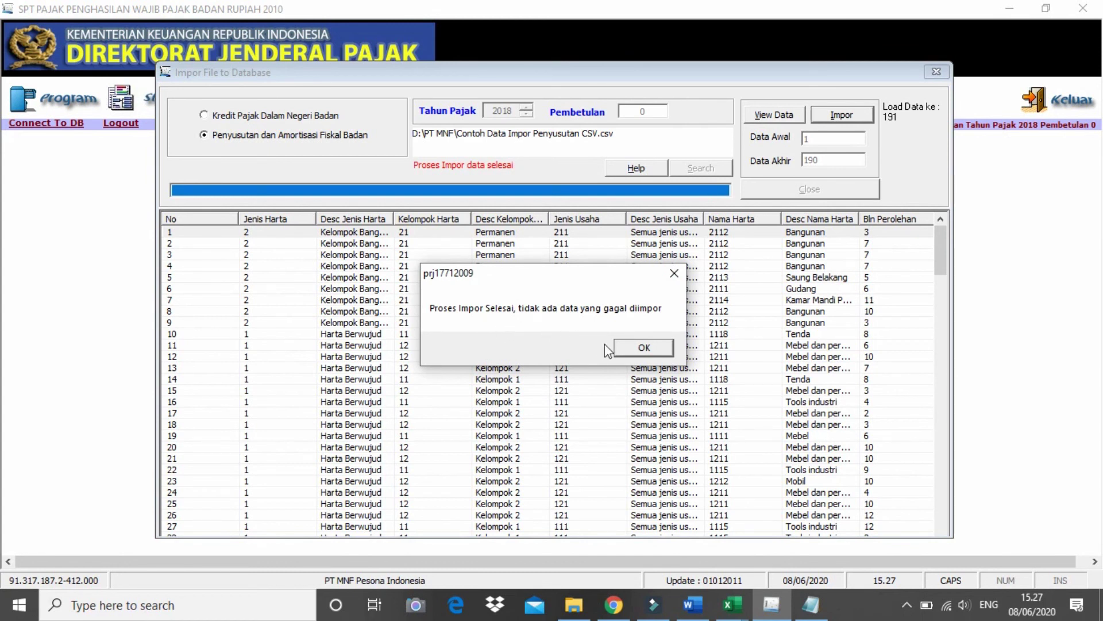
pyautogui.click(644, 348)
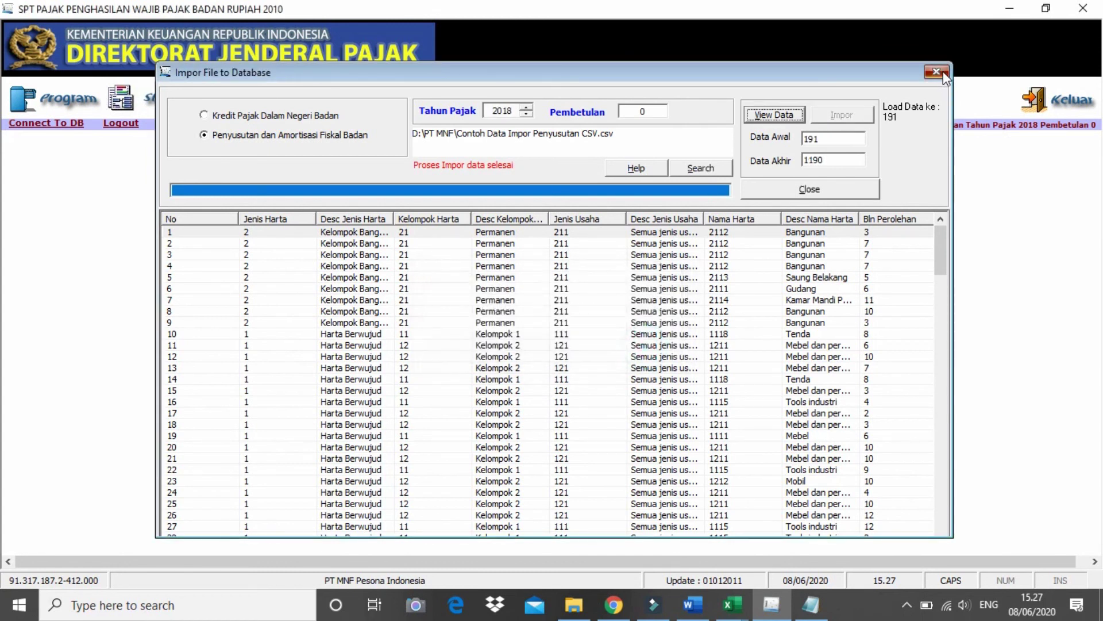
pyautogui.click(936, 71)
# Open the Daftar Penyusutan dan Amortisasi Fiskal from the SPT PPh special attachments (Lampiran Khusus).
pyautogui.click(143, 101)
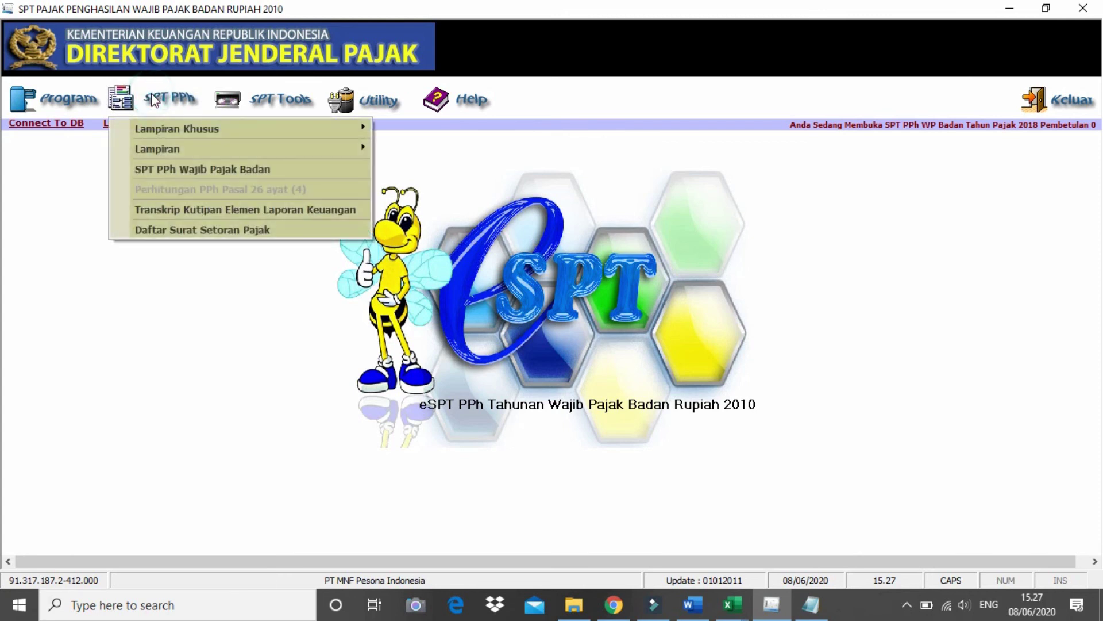
pyautogui.click(362, 126)
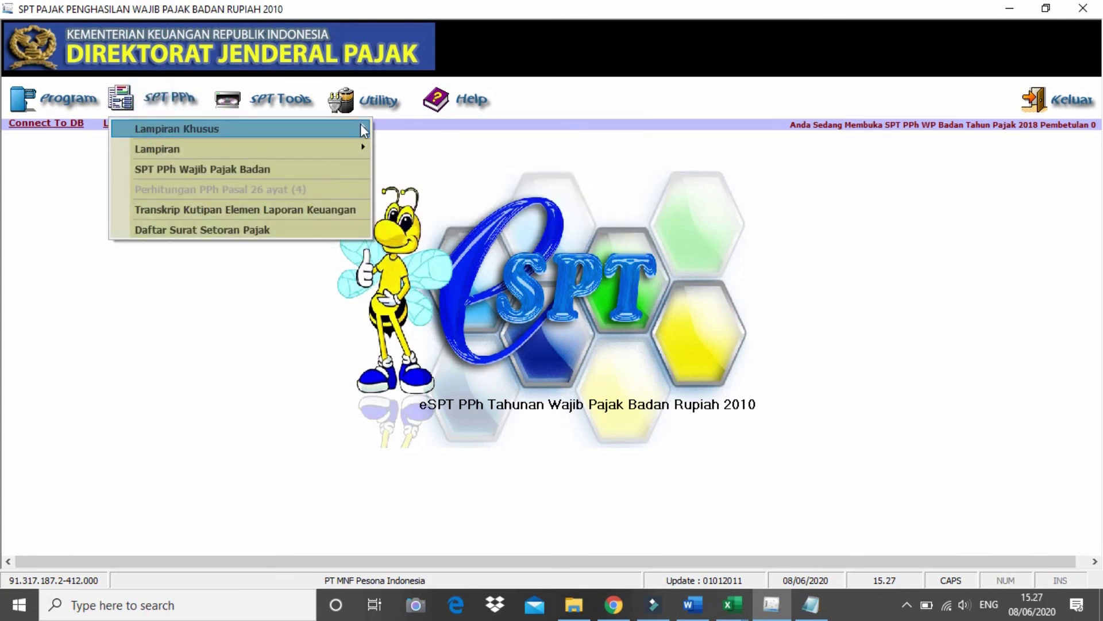
pyautogui.click(360, 126)
pyautogui.click(413, 146)
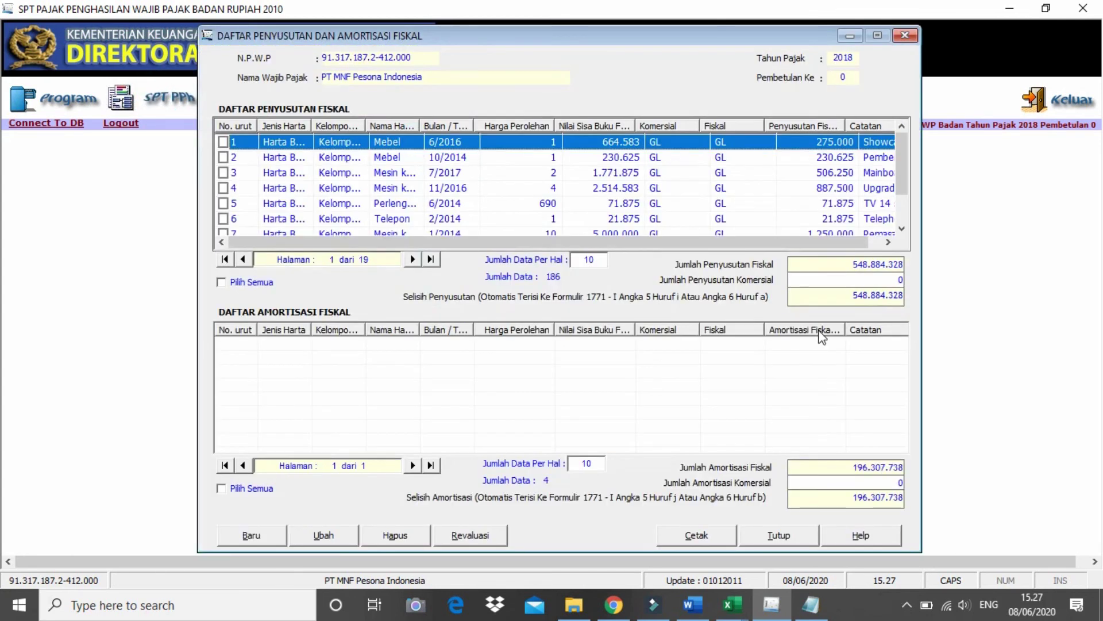
# Switch to the PT MNF workbook in Excel and copy the Komersial amount of Biaya Penyusutan from the REKON sheet.
pyautogui.click(901, 280)
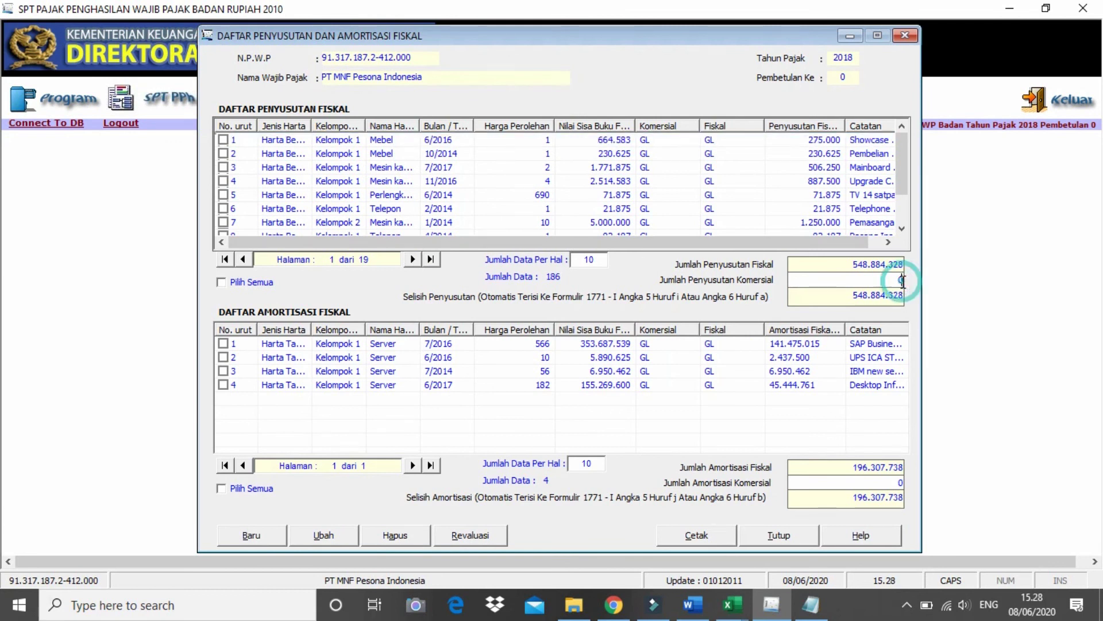
pyautogui.click(857, 280)
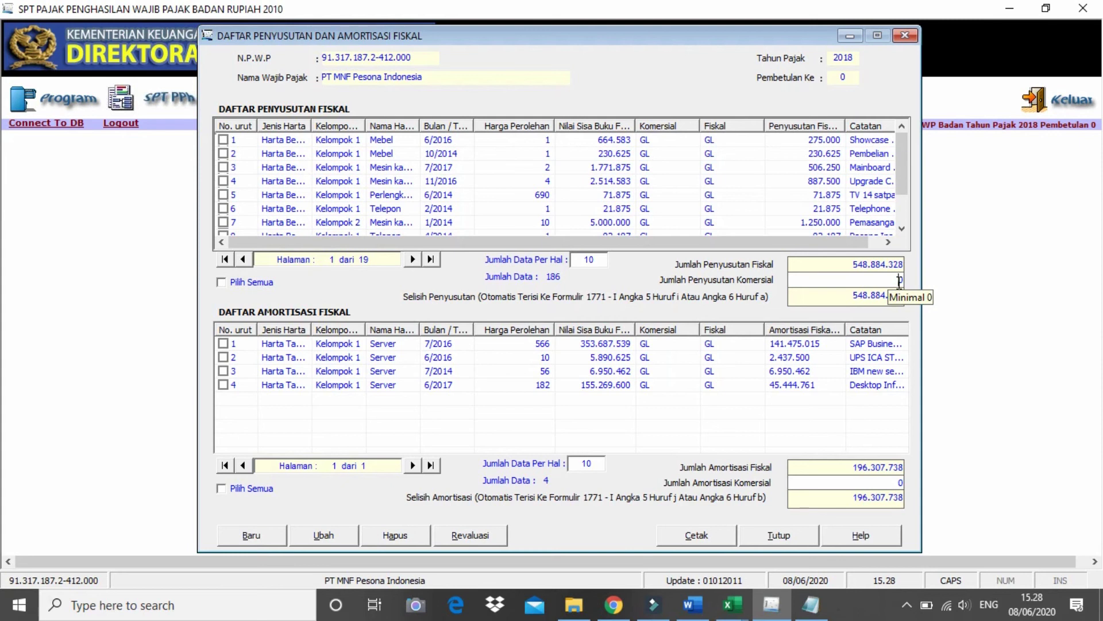
pyautogui.hotkey('alt', 'Tab')
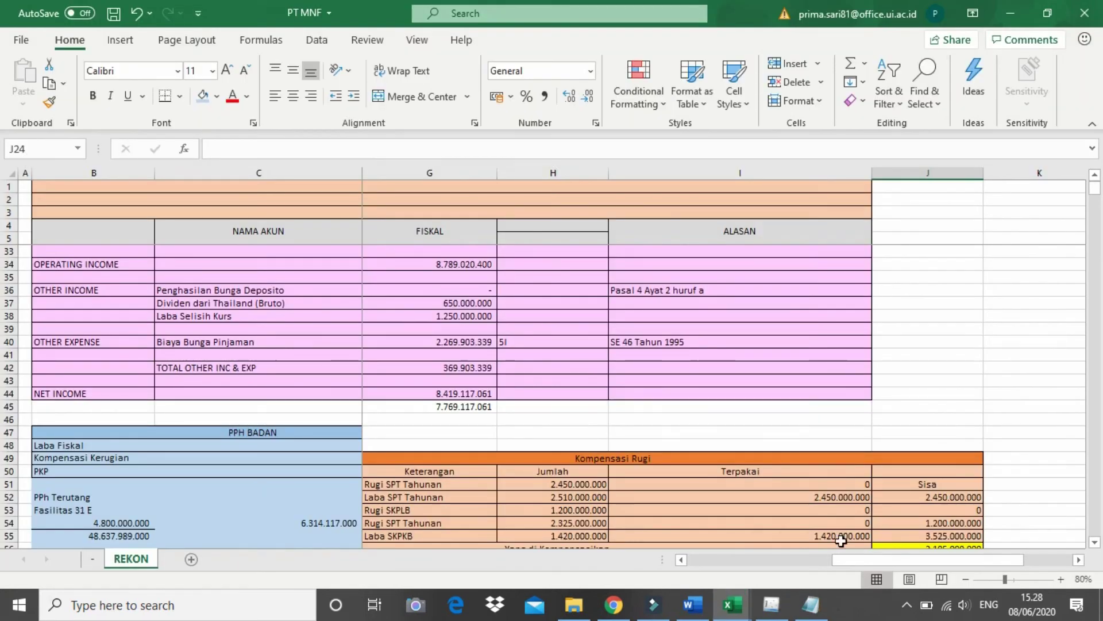
pyautogui.moveTo(879, 562); pyautogui.dragTo(706, 569)
pyautogui.scroll(9, 597, 366)
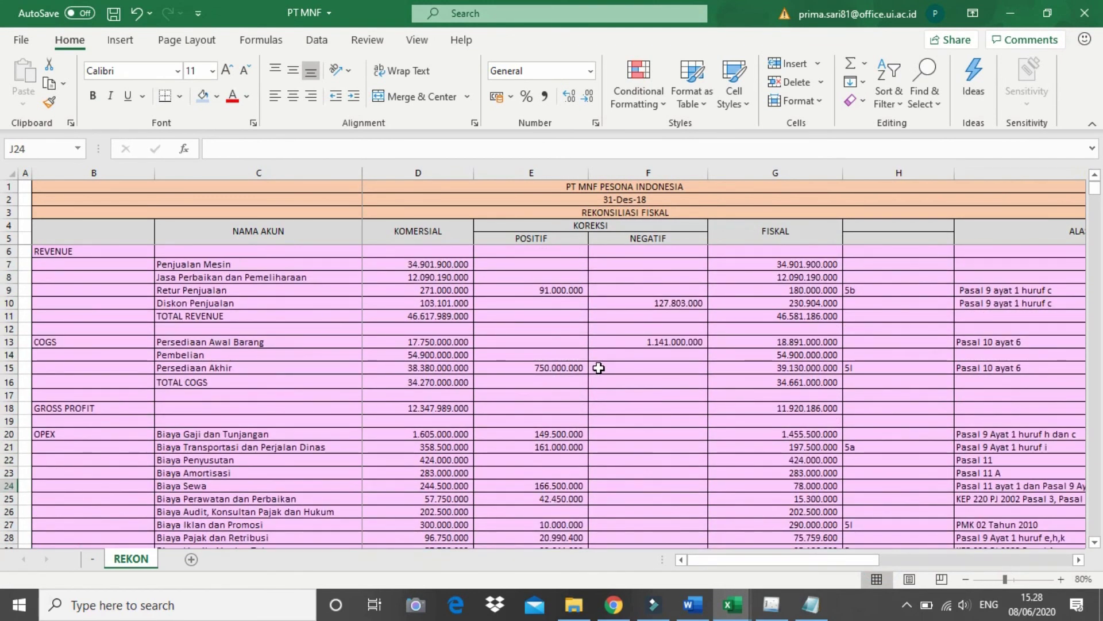
pyautogui.scroll(-1, 454, 425)
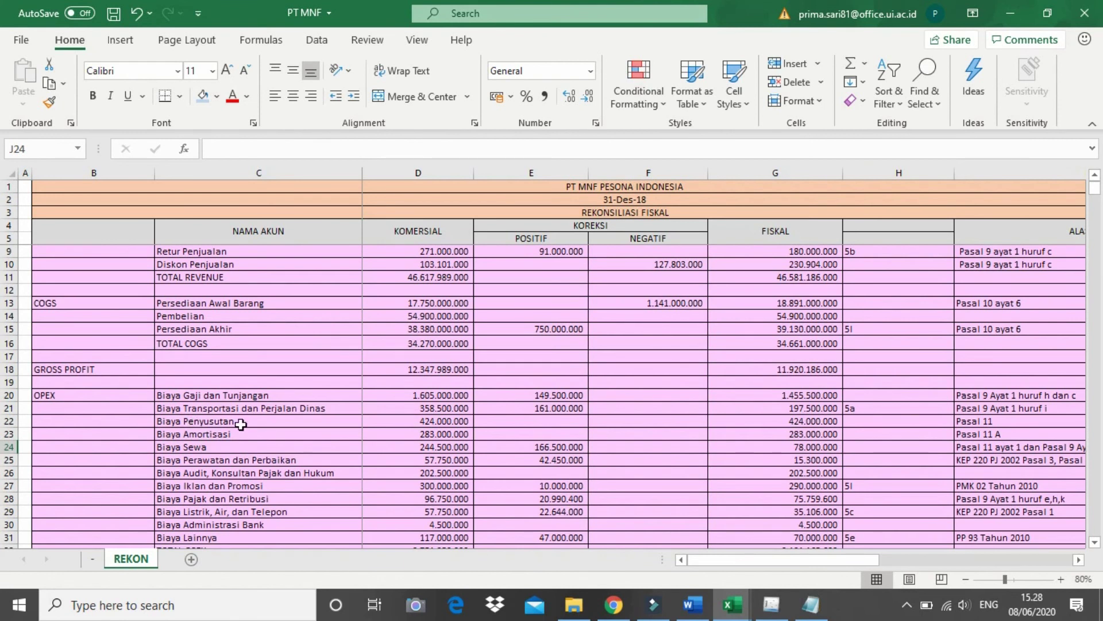
pyautogui.click(448, 424)
pyautogui.hotkey('ctrl', 'c')
# Switch back to eSPT and set Jumlah Penyusutan Komersial to 424.000.000 using the copied amount.
pyautogui.hotkey('alt', 'Tab')
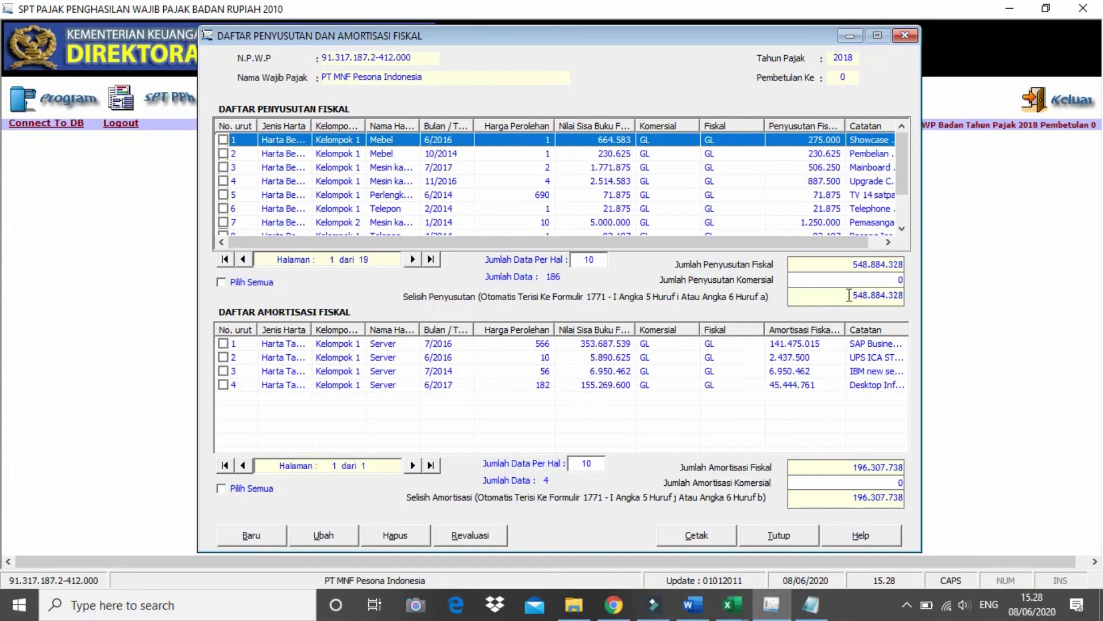
pyautogui.click(902, 279)
pyautogui.rightClick(906, 283)
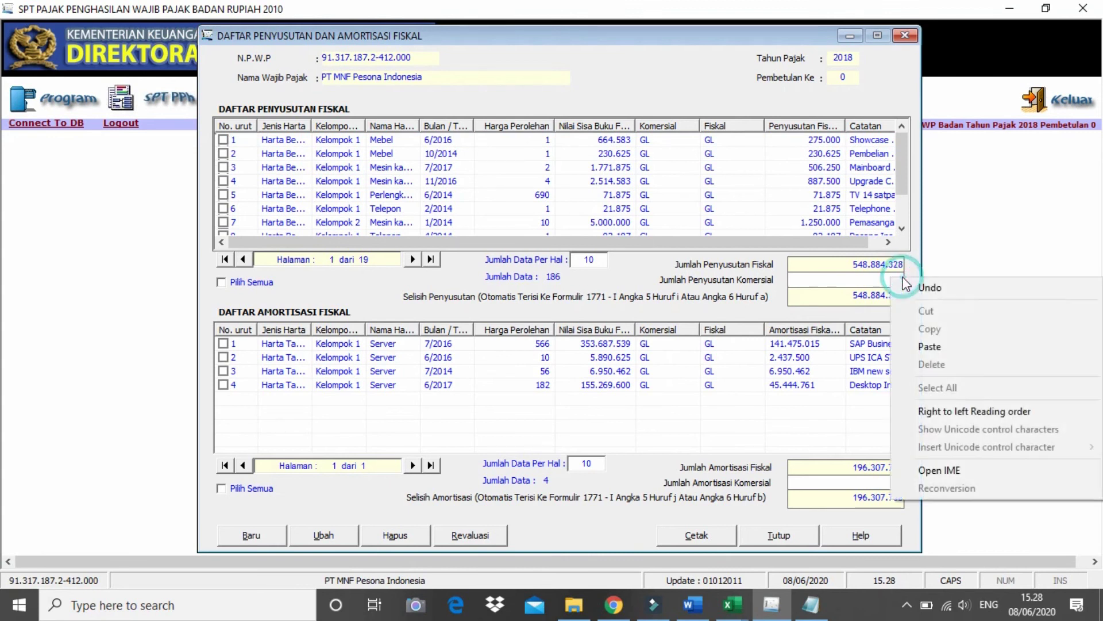
pyautogui.click(929, 347)
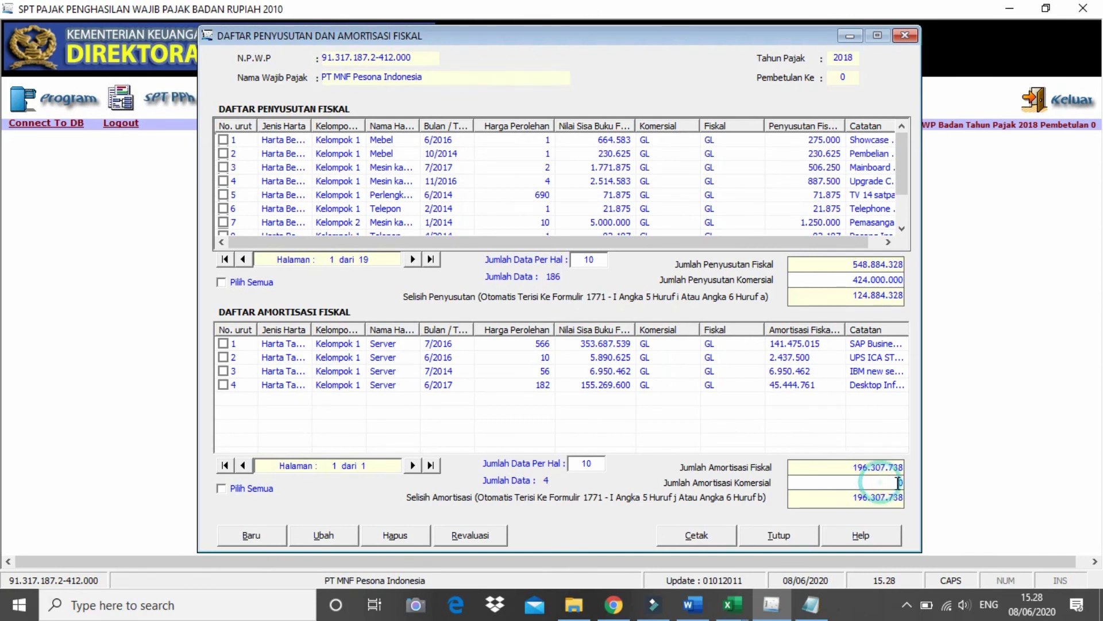
# Copy the Komersial amount of Biaya Amortisasi from the REKON sheet in Excel and enter 283.000.000 as Jumlah Amortisasi Komersial in eSPT.
pyautogui.hotkey('alt', 'Tab')
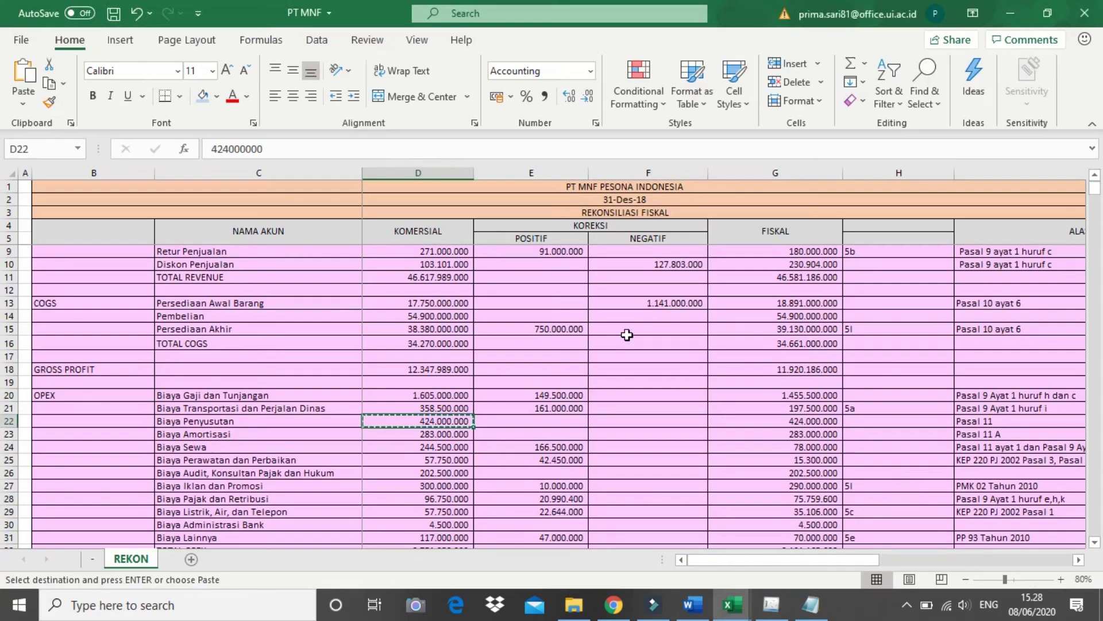
pyautogui.click(443, 429)
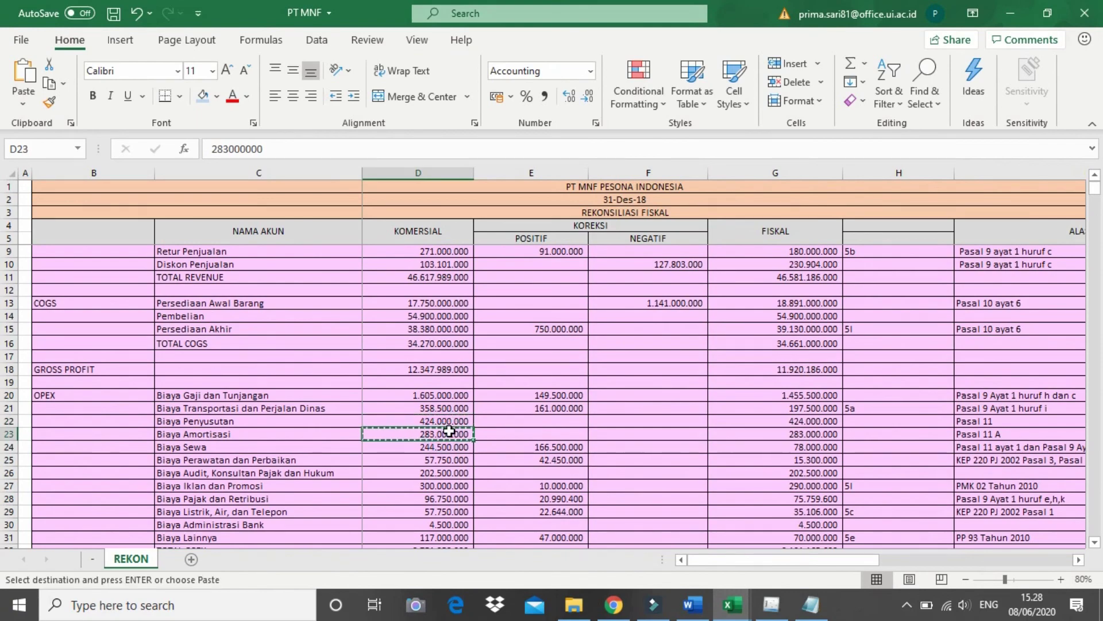
pyautogui.hotkey('alt', 'Tab')
pyautogui.click(899, 477)
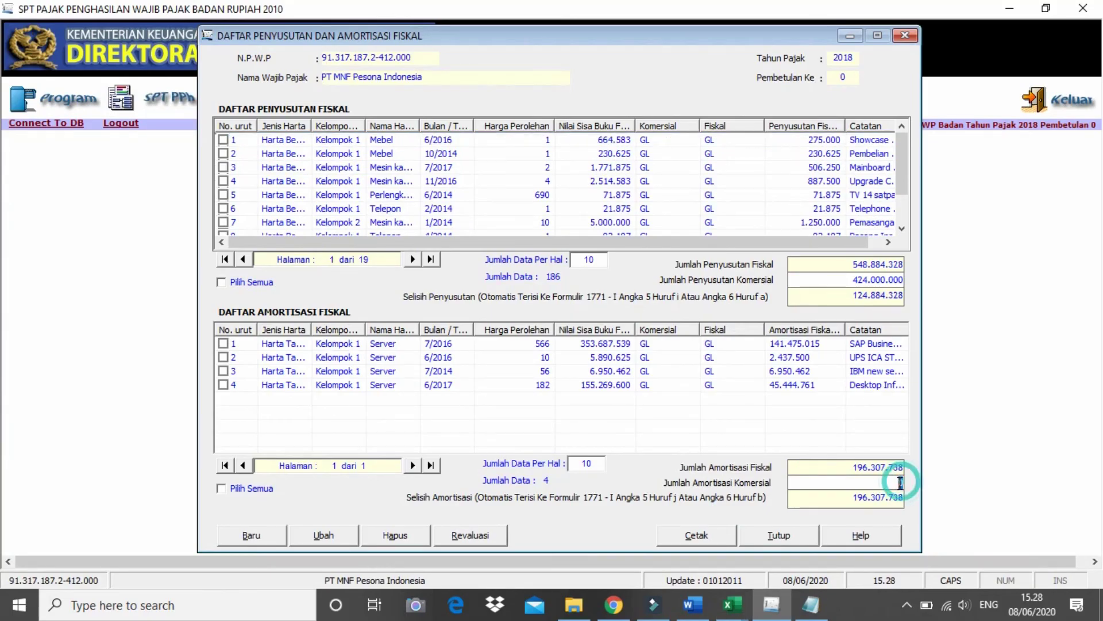
pyautogui.rightClick(896, 482)
pyautogui.click(931, 330)
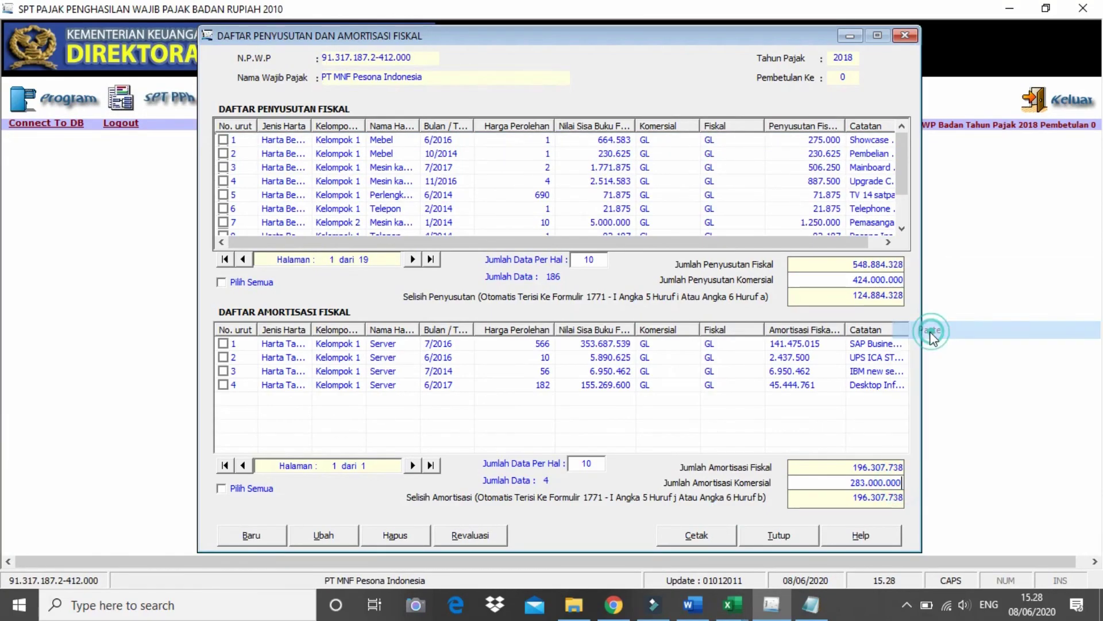
pyautogui.click(802, 402)
pyautogui.click(786, 431)
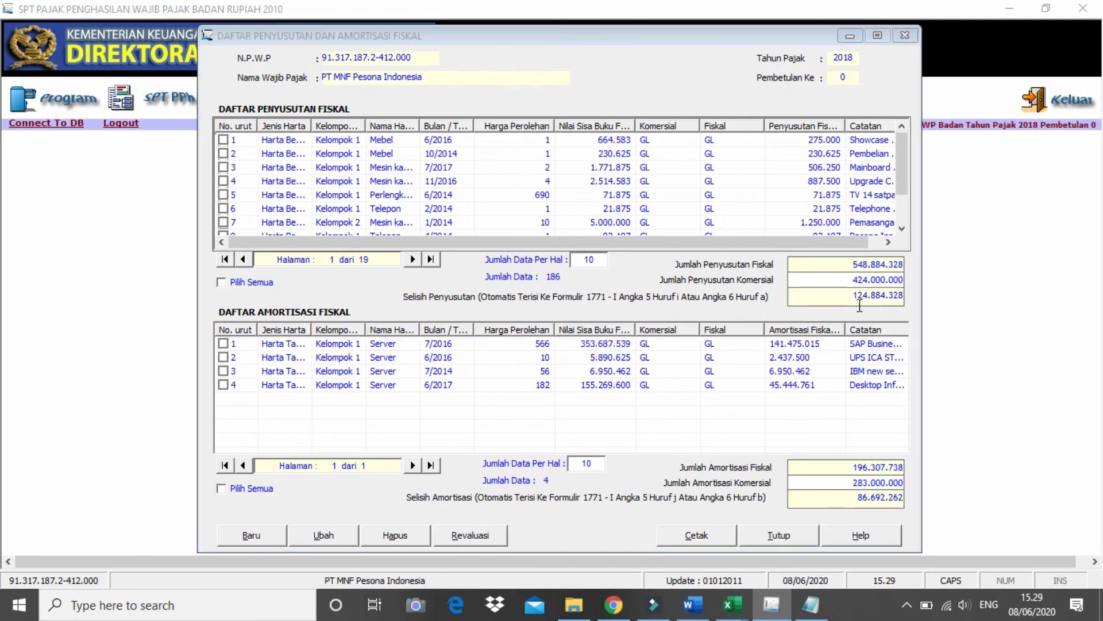
# Copy the Selisih Penyusutan amount from eSPT into F22 of the REKON sheet in Excel as the negative correction 124.884.328 for Biaya Penyusutan.
pyautogui.hotkey('alt', 'Tab')
pyautogui.hotkey('alt', 'Tab')
pyautogui.doubleClick(857, 295)
pyautogui.hotkey('ctrl', 'c')
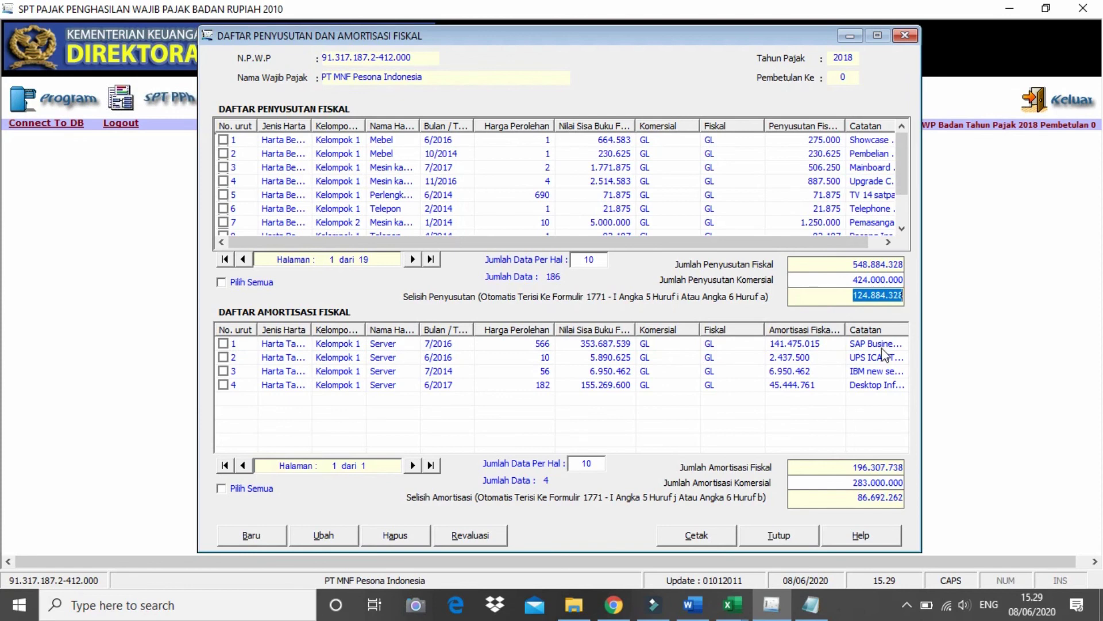
pyautogui.hotkey('alt', 'Tab')
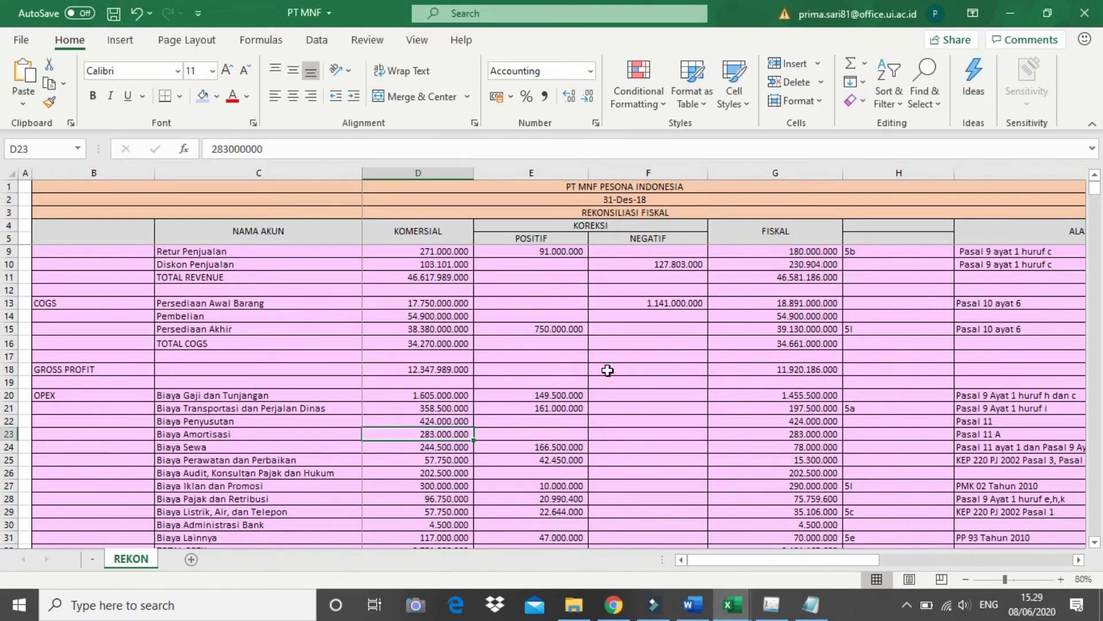
pyautogui.press('Up')
pyautogui.press('Right')
pyautogui.press('Right')
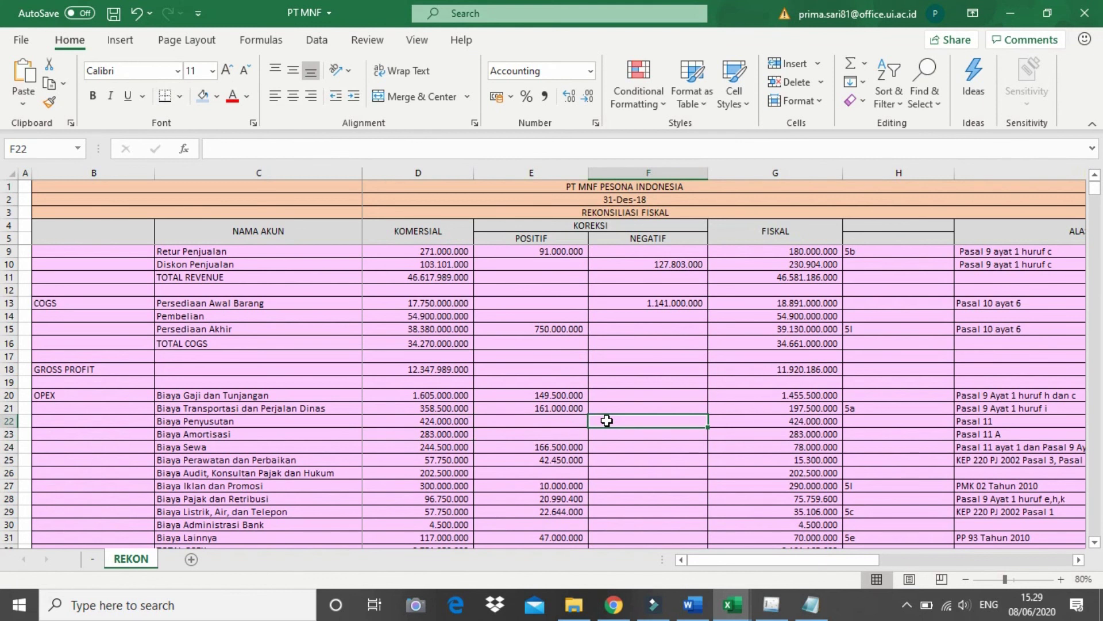
pyautogui.hotkey('ctrl', 'v')
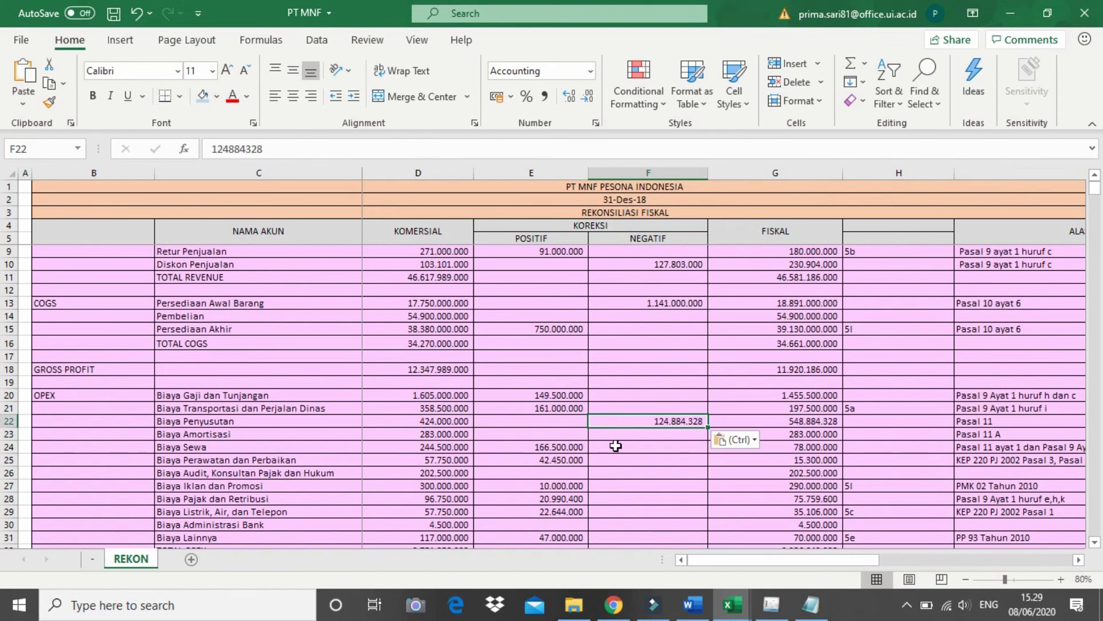
pyautogui.click(626, 440)
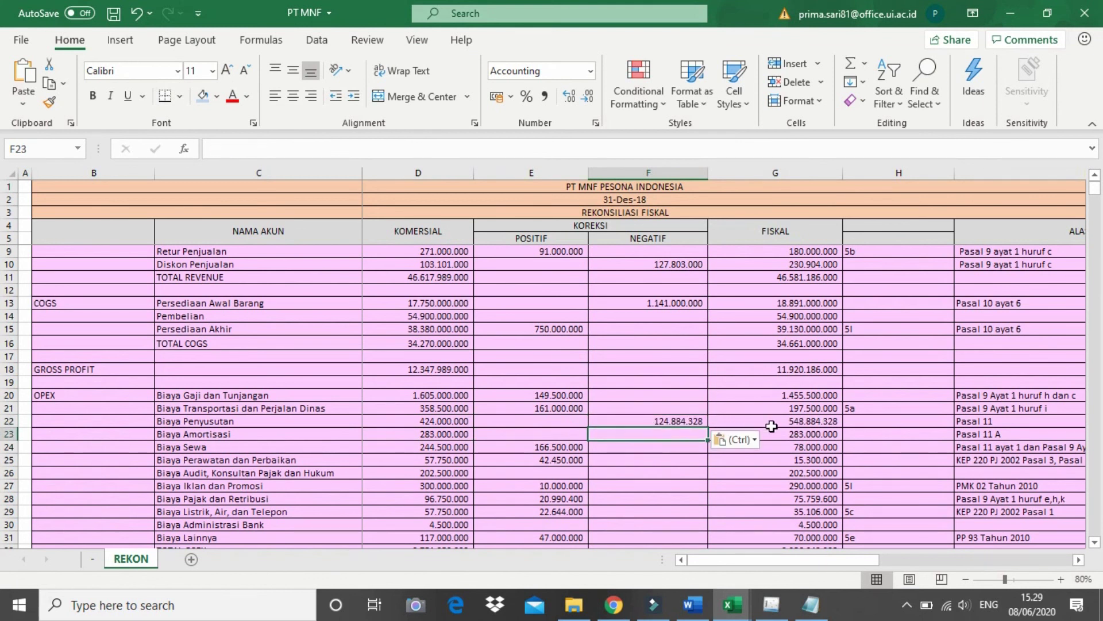
# Copy the Selisih Amortisasi amount from eSPT into E23 of the REKON sheet in Excel as the positive correction 86.692.262 for Biaya Amortisasi.
pyautogui.hotkey('alt', 'Tab')
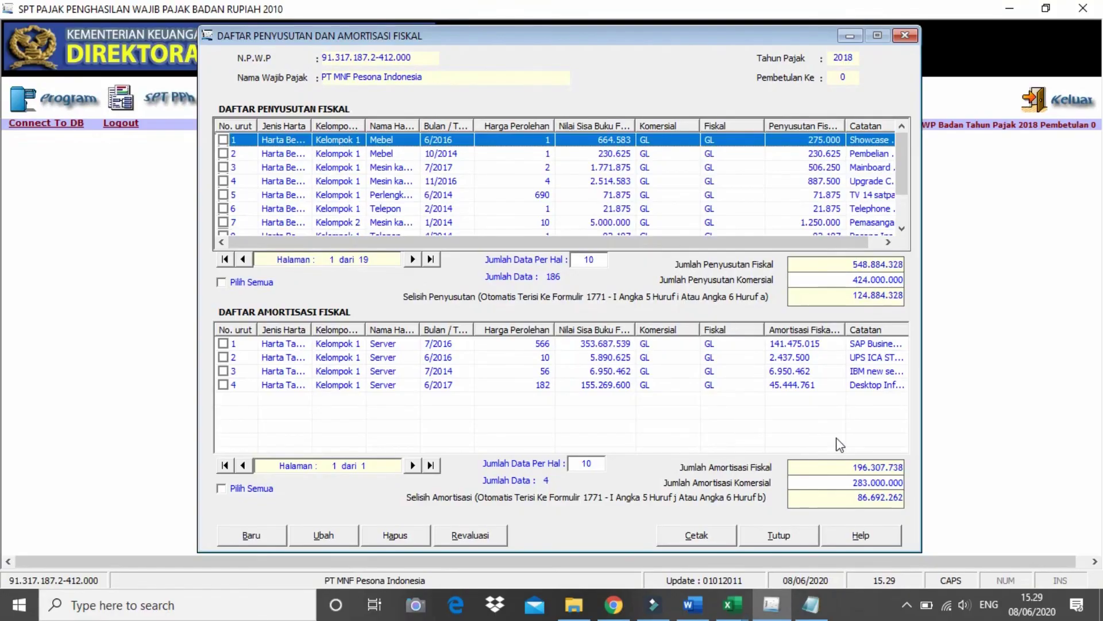
pyautogui.click(858, 501)
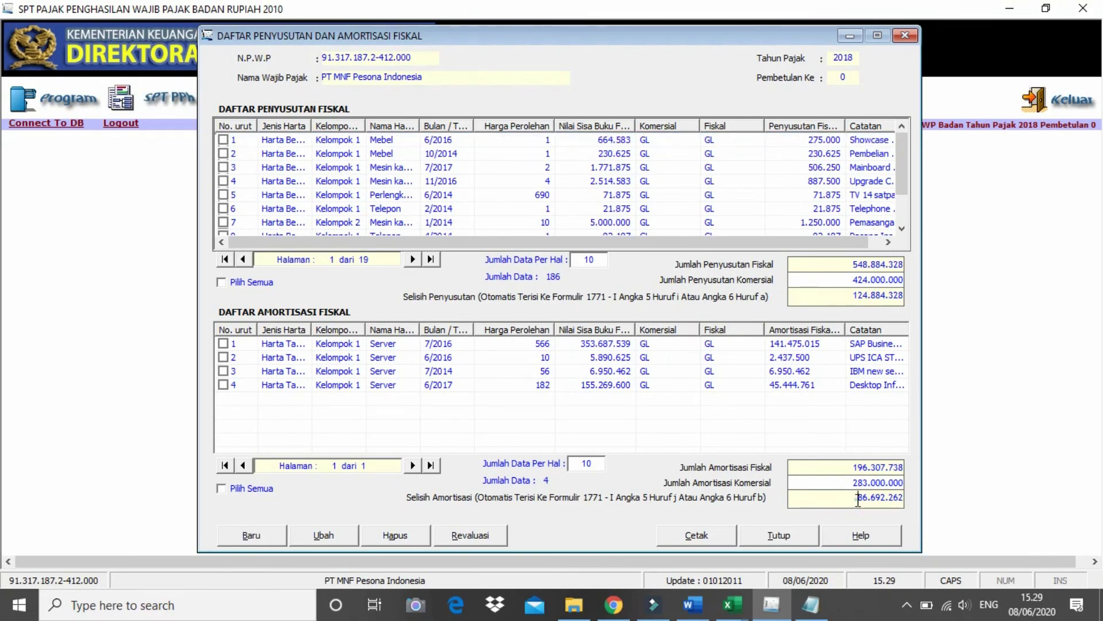
pyautogui.doubleClick(864, 501)
pyautogui.hotkey('ctrl', 'c')
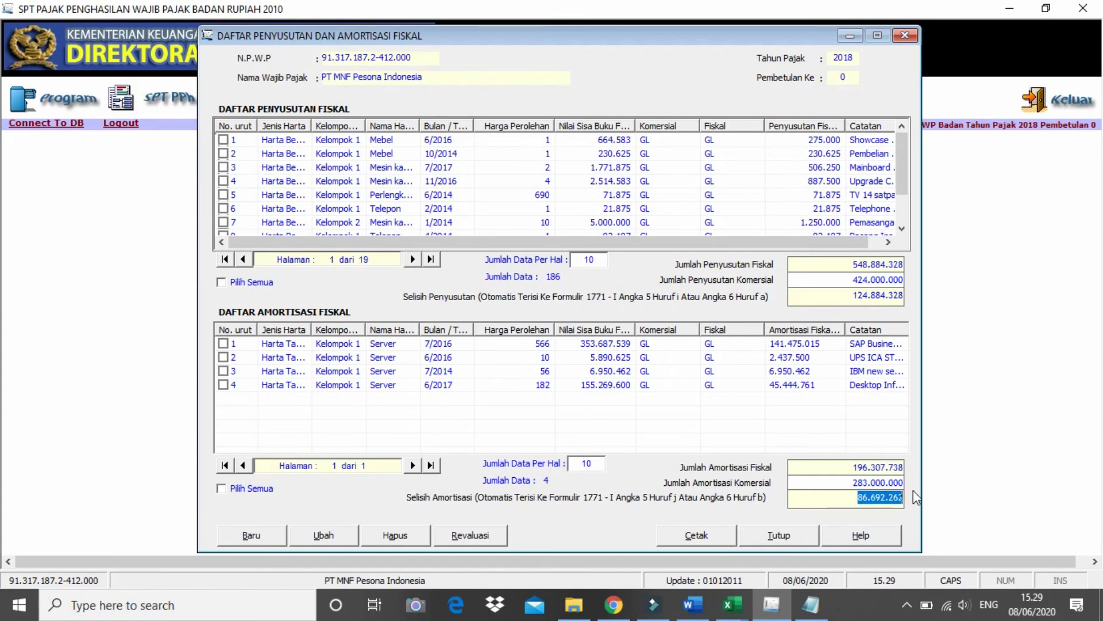
pyautogui.hotkey('alt', 'Tab')
pyautogui.click(545, 434)
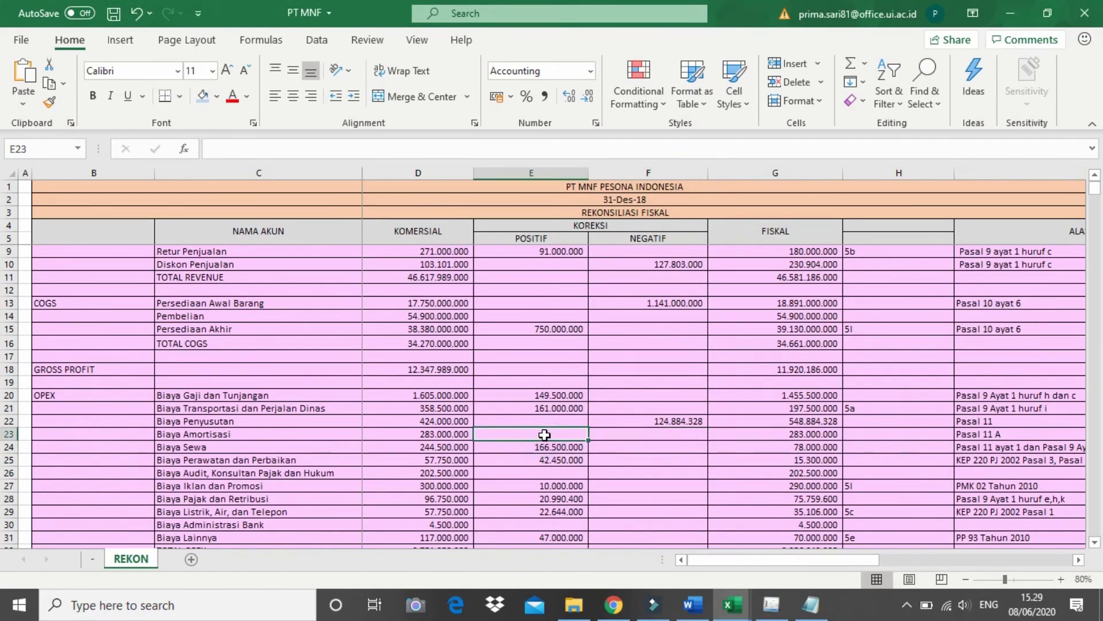
pyautogui.hotkey('ctrl', 'v')
pyautogui.click(666, 445)
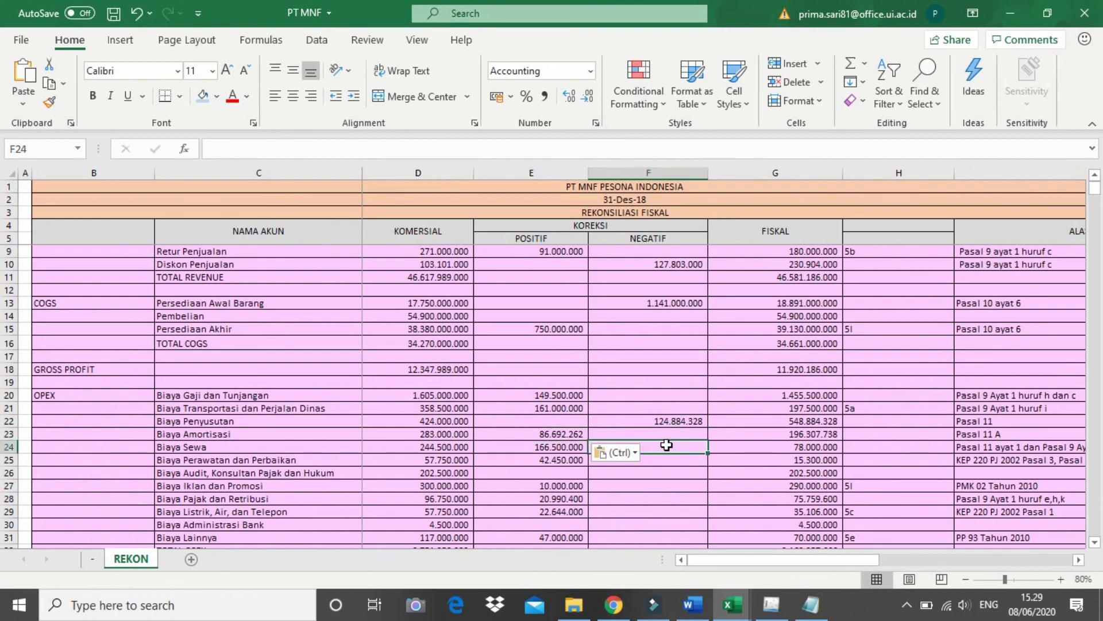
# Switch back to eSPT and close the Daftar Penyusutan dan Amortisasi Fiskal.
pyautogui.hotkey('alt', 'Tab')
pyautogui.hotkey('alt', 'Tab')
pyautogui.hotkey('alt', 'Tab')
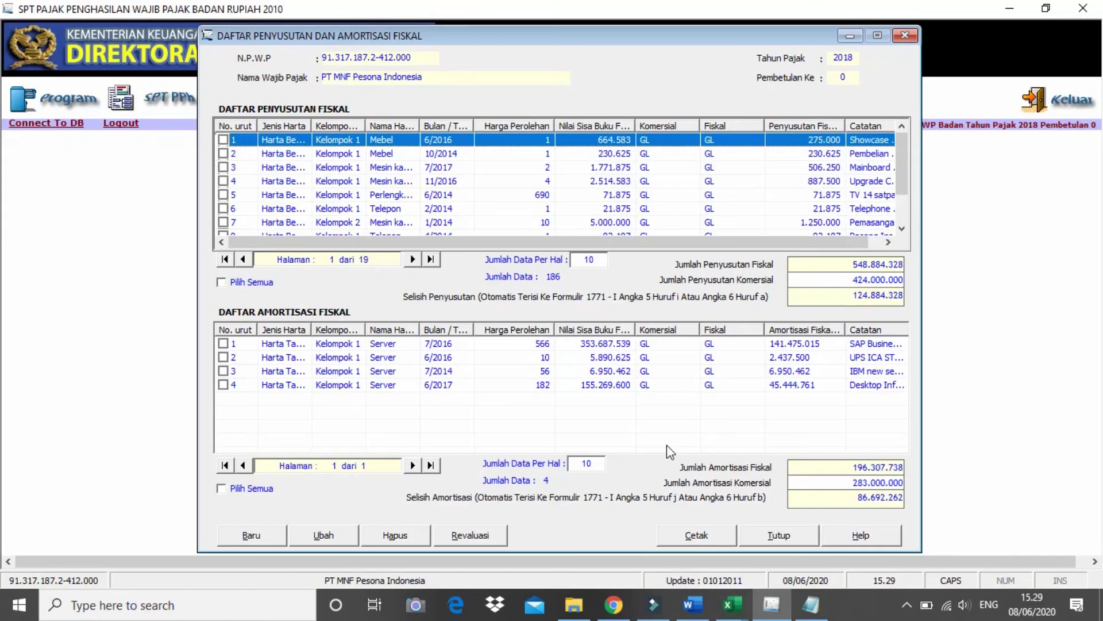
pyautogui.click(790, 530)
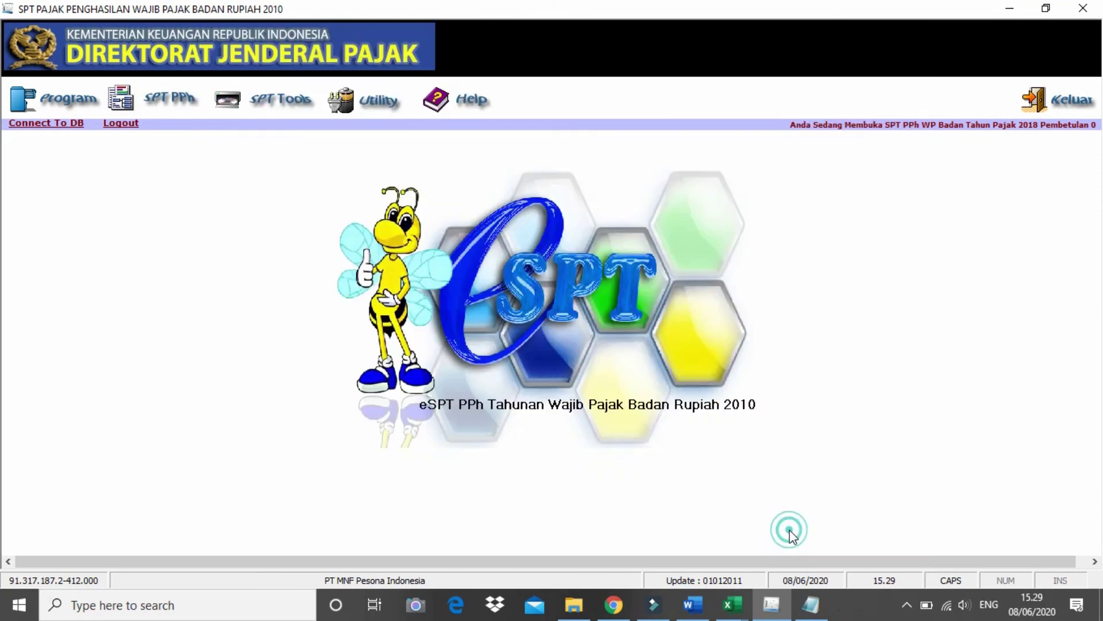
# Open Formulir 1771-I and compare the positive fiscal adjustments on Hal.2 with the corrections in Excel's REKON sheet.
pyautogui.click(169, 99)
pyautogui.moveTo(176, 145)
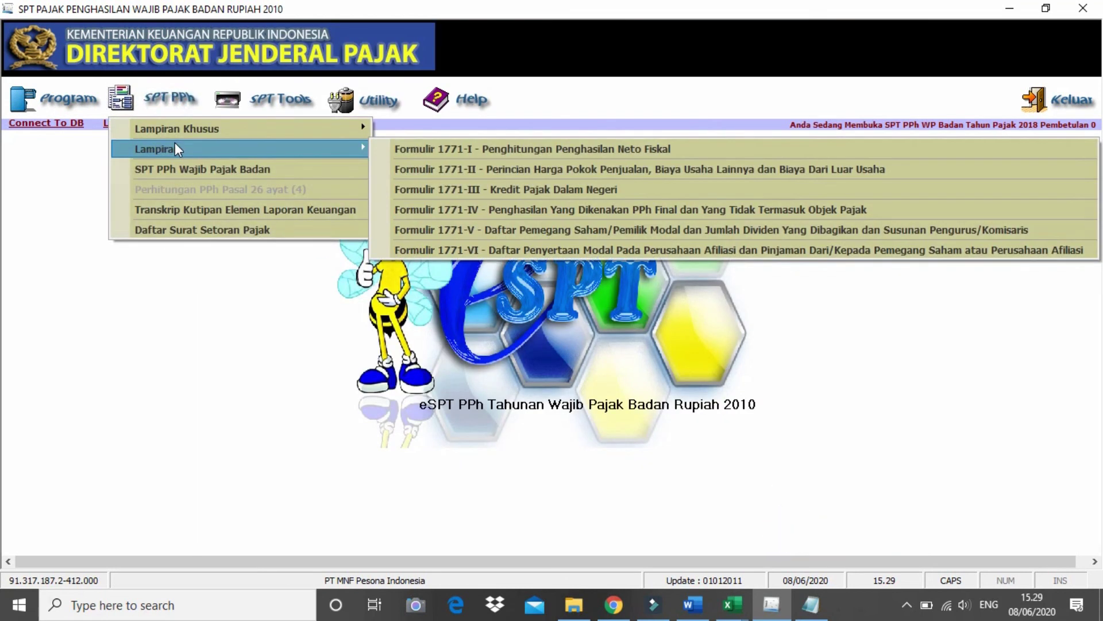
pyautogui.click(398, 149)
pyautogui.click(389, 136)
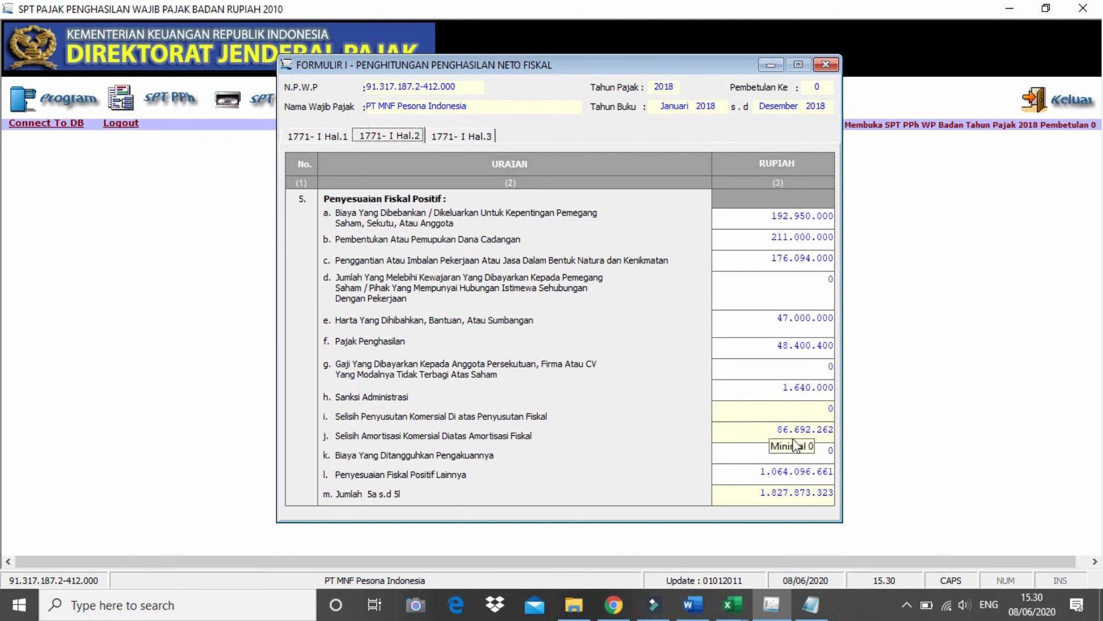
pyautogui.hotkey('alt', 'Tab')
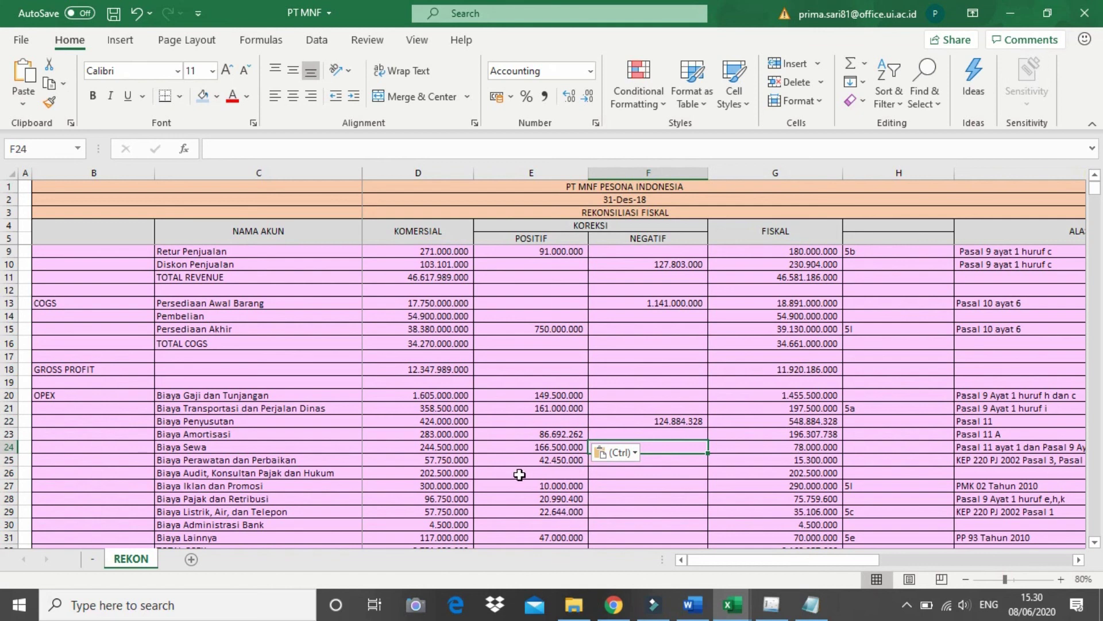
pyautogui.hotkey('alt', 'Tab')
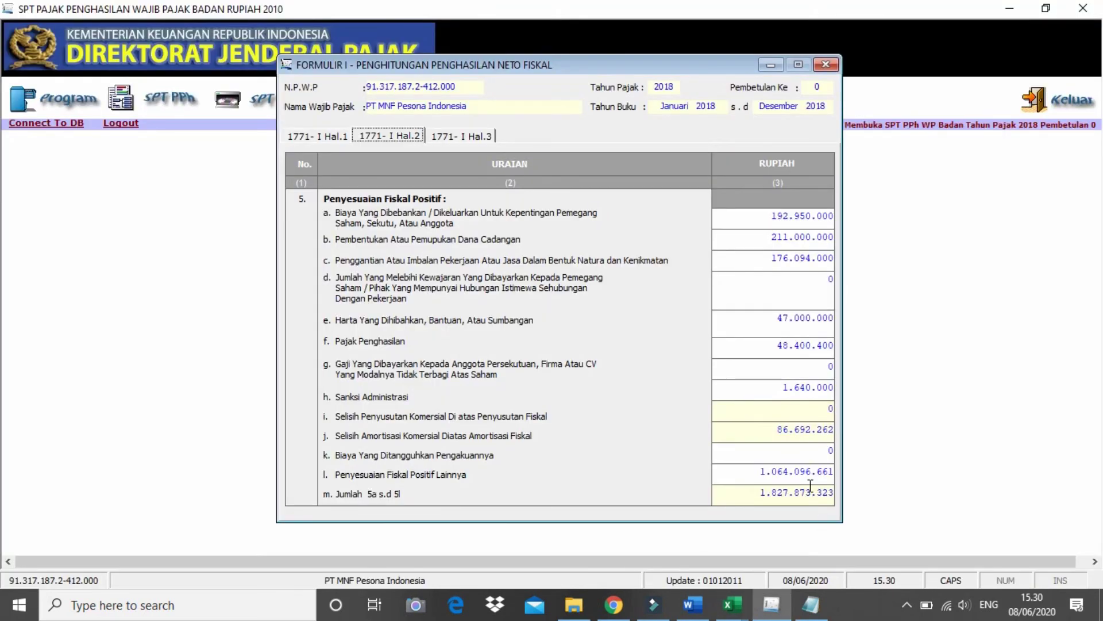
pyautogui.hotkey('alt', 'Tab')
pyautogui.hotkey('alt', 'Tab')
# Compare the negative adjustments and Penghasilan Neto Fiskal on Hal.3 of Formulir 1771-I with the REKON sheet in Excel.
pyautogui.click(459, 138)
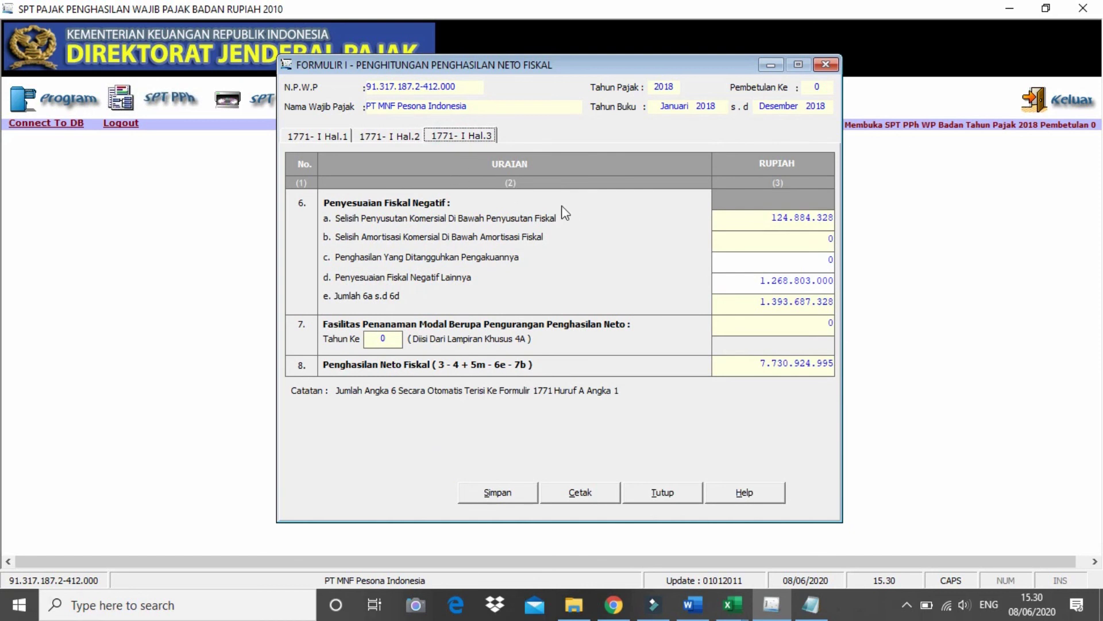
pyautogui.hotkey('alt', 'Tab')
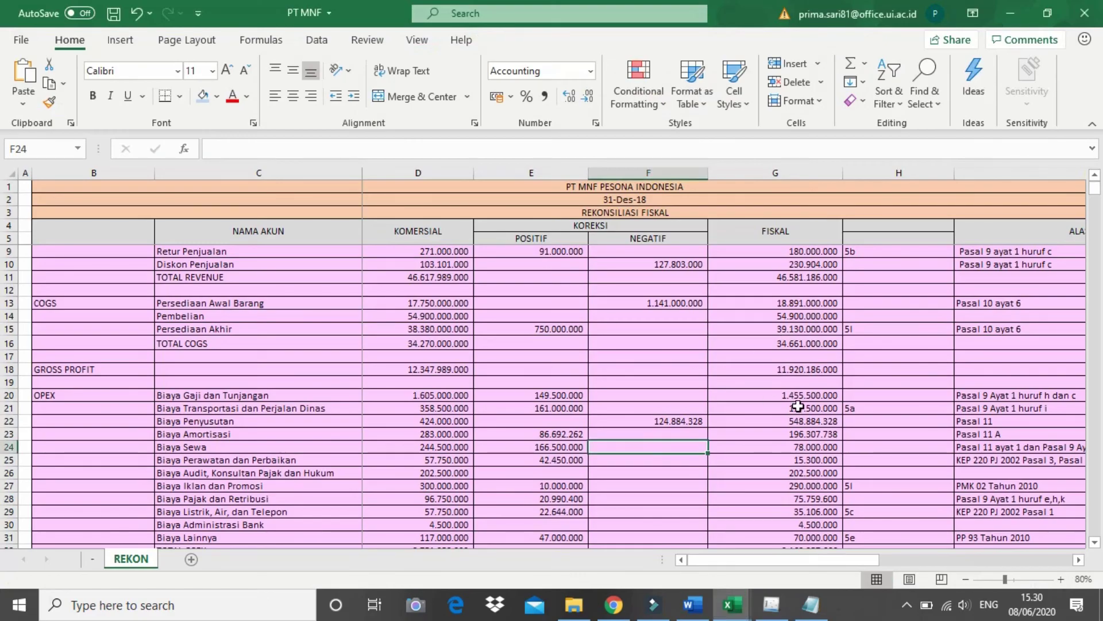
pyautogui.scroll(-8, 688, 356)
pyautogui.hotkey('alt', 'Tab')
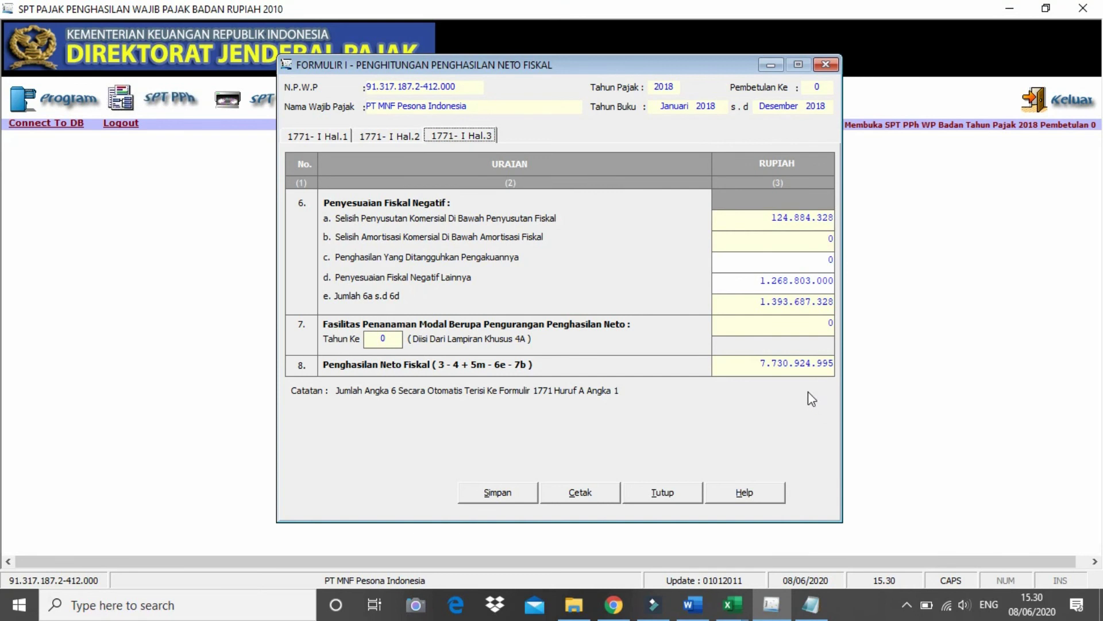
# Check the Penghasilan Neto Fiskal on Hal.3 of Formulir 1771-I against the fiscal NET INCOME and the check figure below it in Excel's REKON sheet.
pyautogui.hotkey('alt', 'Tab')
pyautogui.click(787, 447)
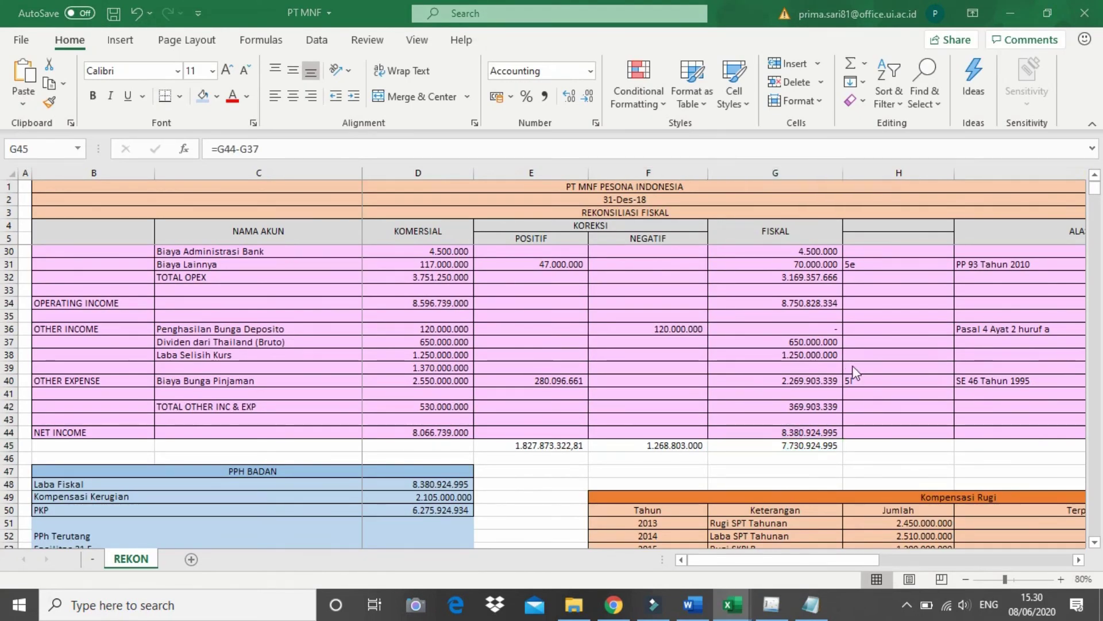
pyautogui.hotkey('alt', 'Tab')
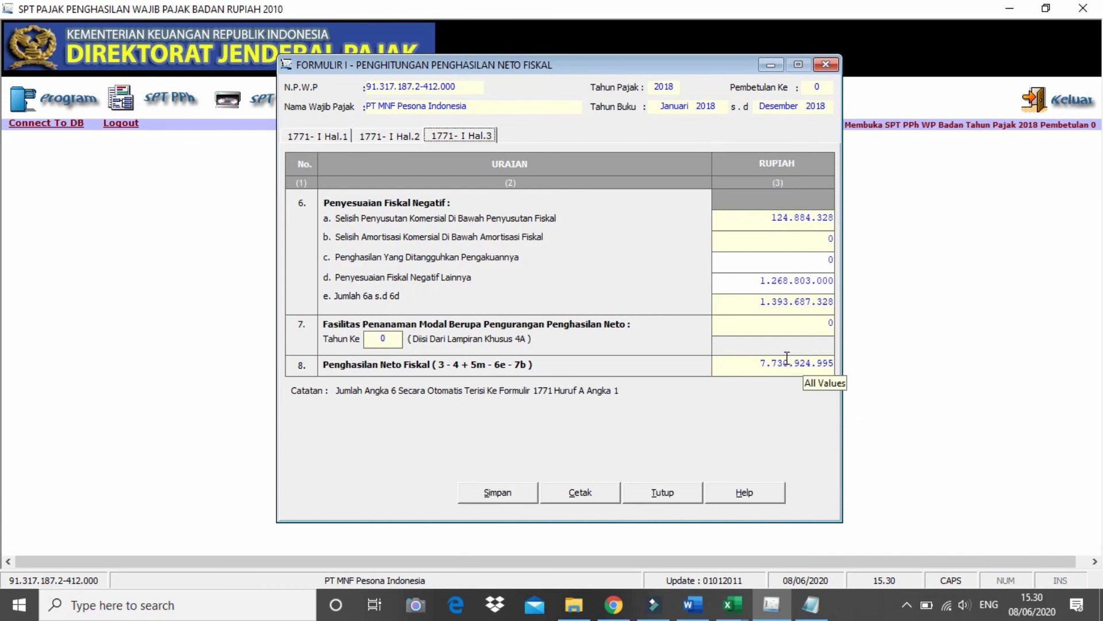
pyautogui.hotkey('alt', 'Tab')
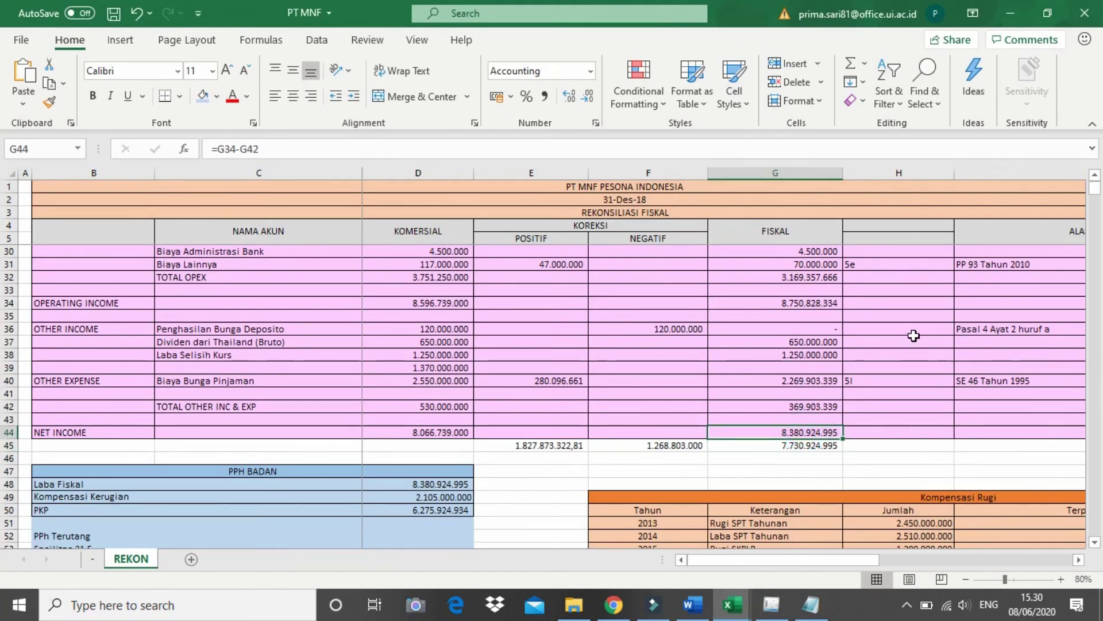
pyautogui.hotkey('alt', 'Tab')
pyautogui.click(543, 244)
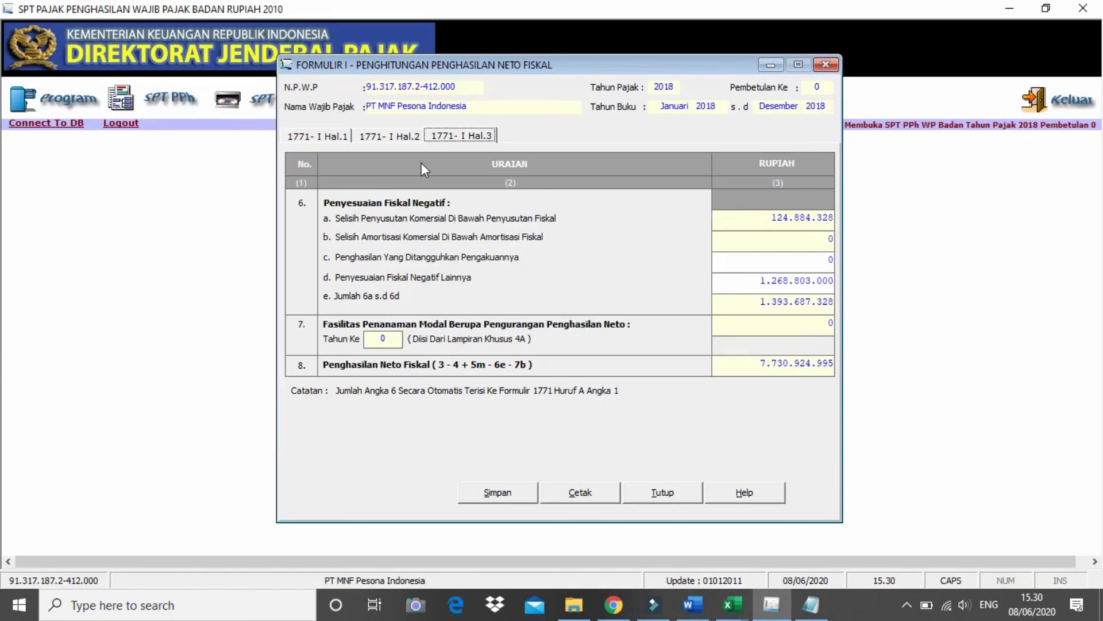
# Review the commercial net income on Hal.1 of Formulir 1771-I, and close the form with its data saved.
pyautogui.click(319, 136)
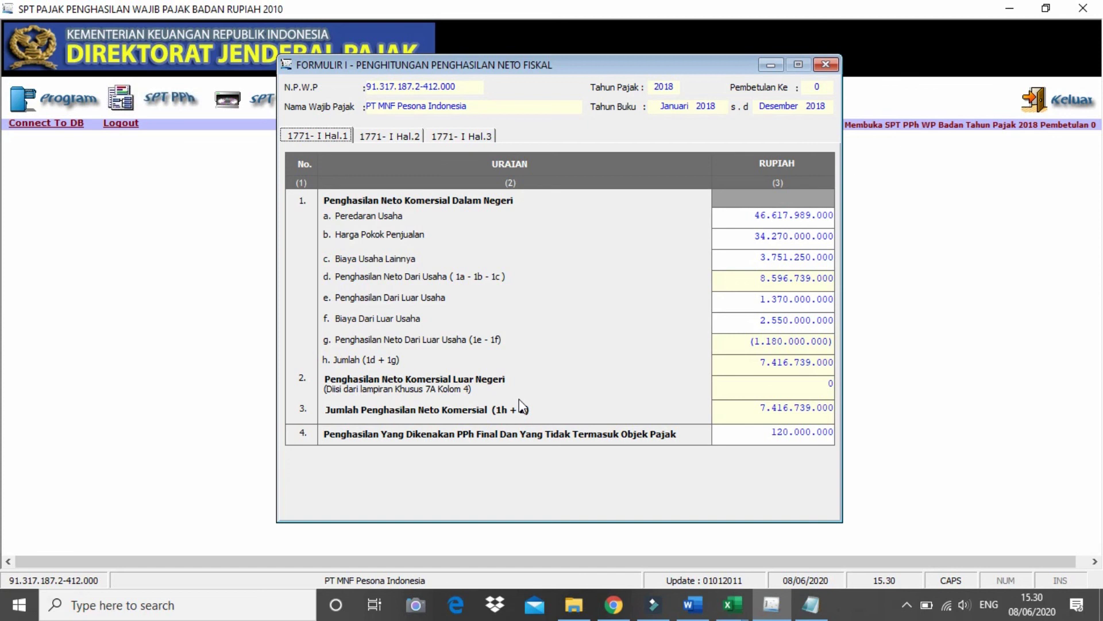
pyautogui.click(828, 68)
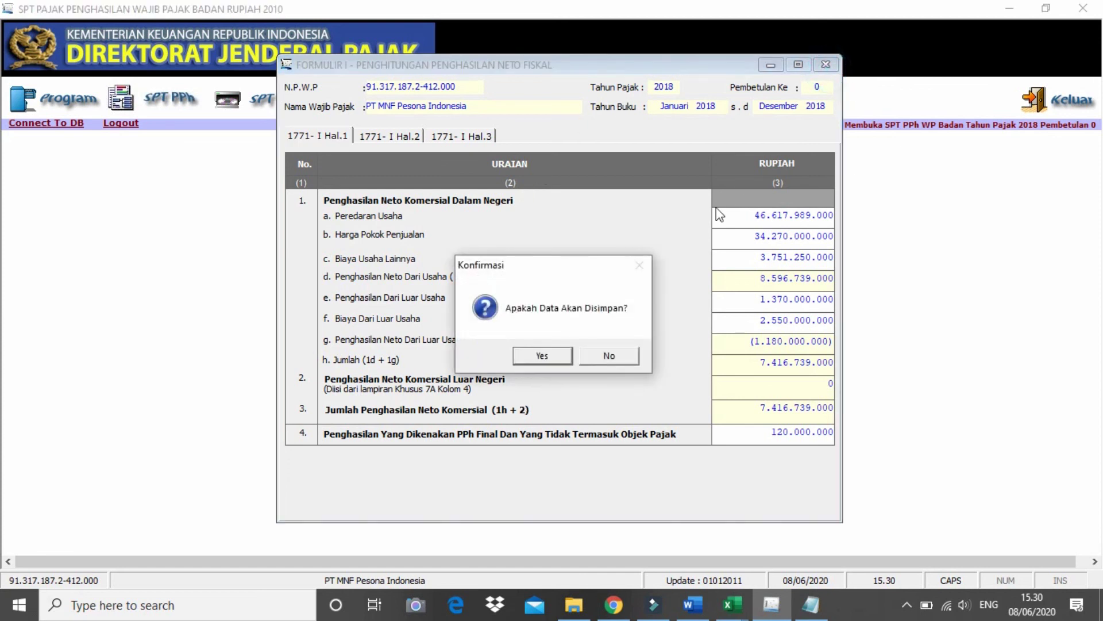
pyautogui.click(557, 358)
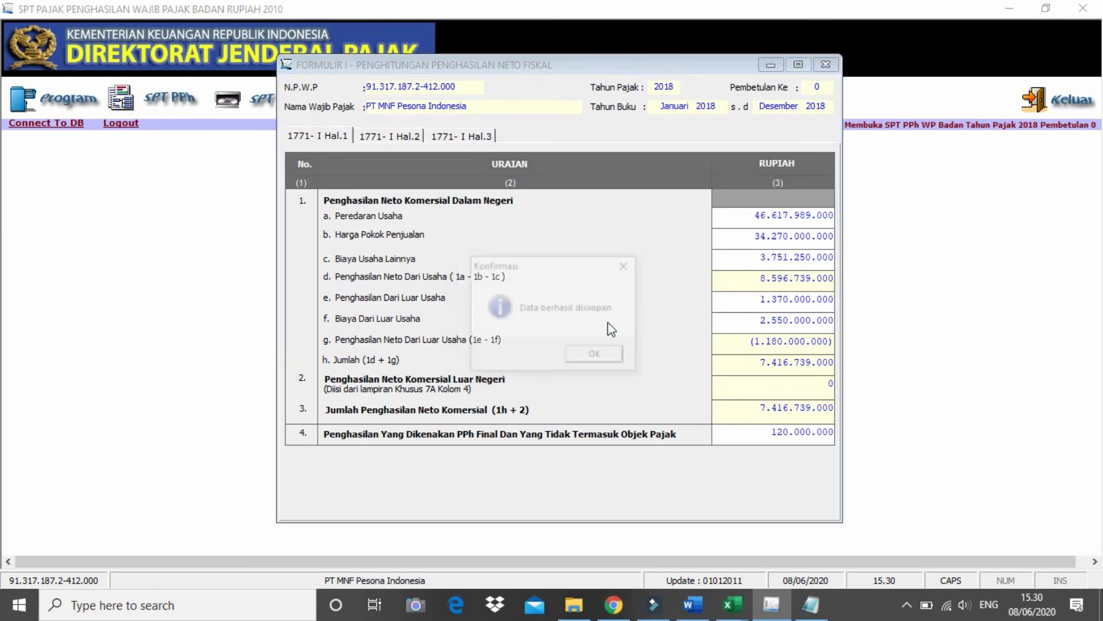
pyautogui.click(603, 362)
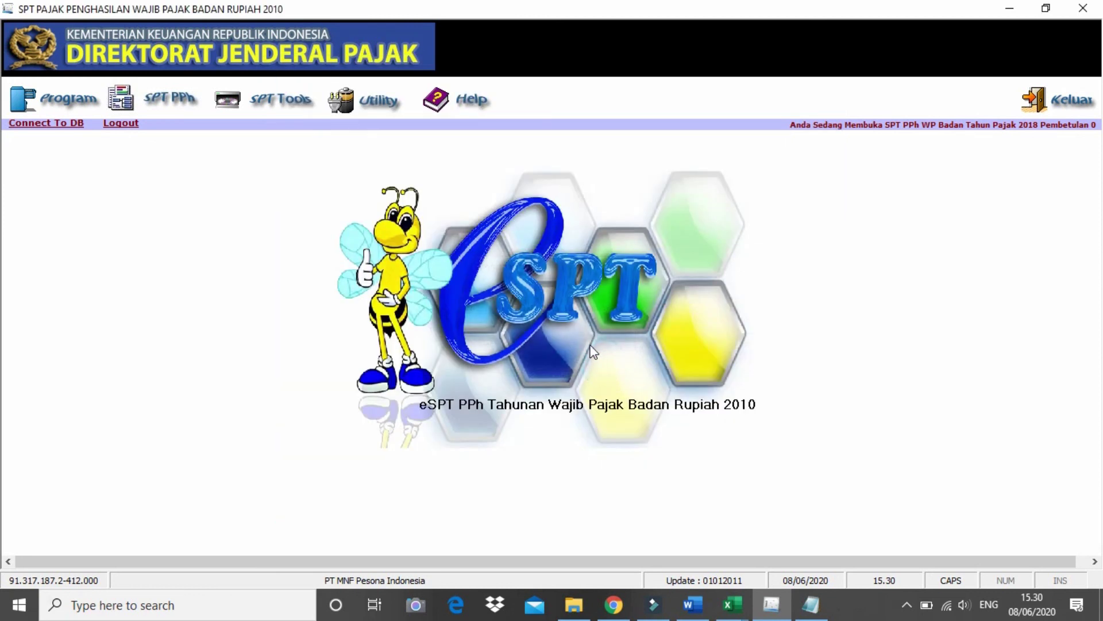